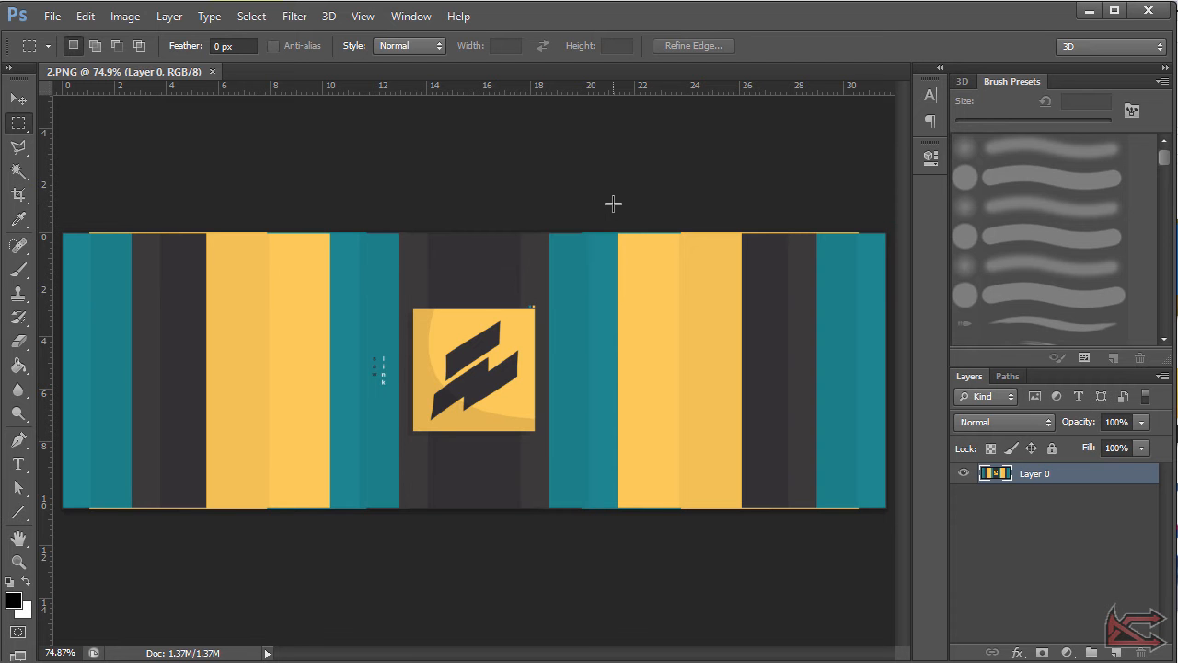
Step: Start a new document and set its width to 1500 pixels and height to 500 pixels
{"action": "left_click", "coordinate": [19, 98]}
{"action": "left_click", "coordinate": [53, 16]}
{"action": "left_click", "coordinate": [55, 36]}
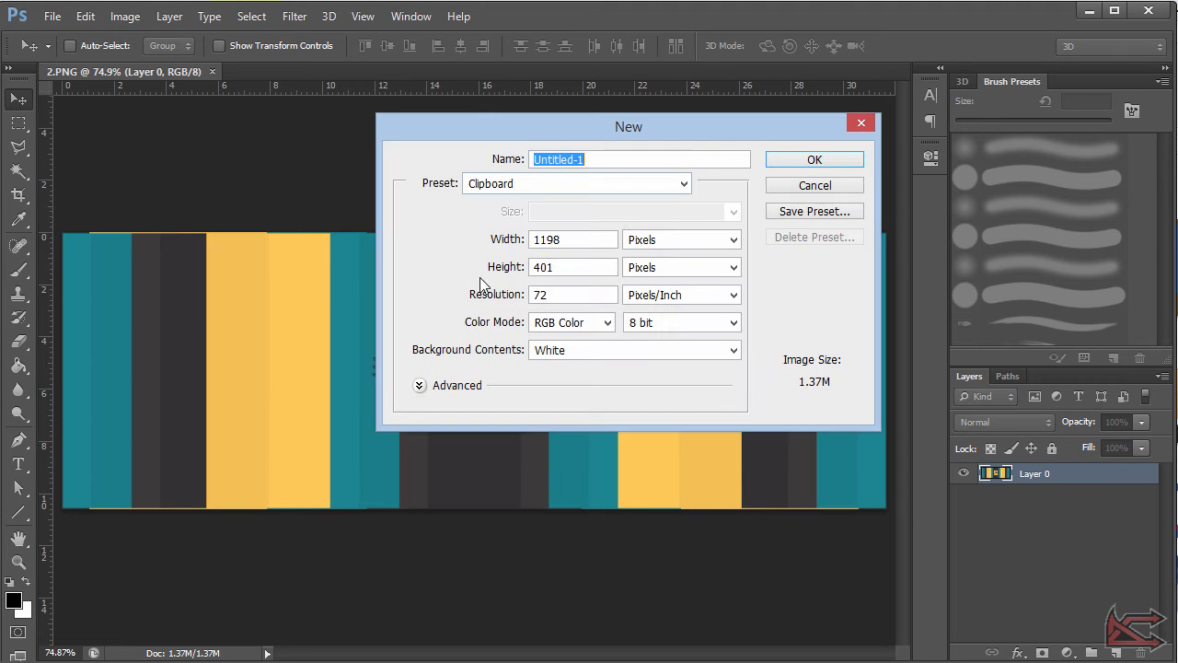
{"action": "double_click", "coordinate": [575, 239]}
{"action": "type", "text": "1500"}
{"action": "key", "text": "Tab"}
{"action": "key", "text": "Tab"}
{"action": "type", "text": "500"}
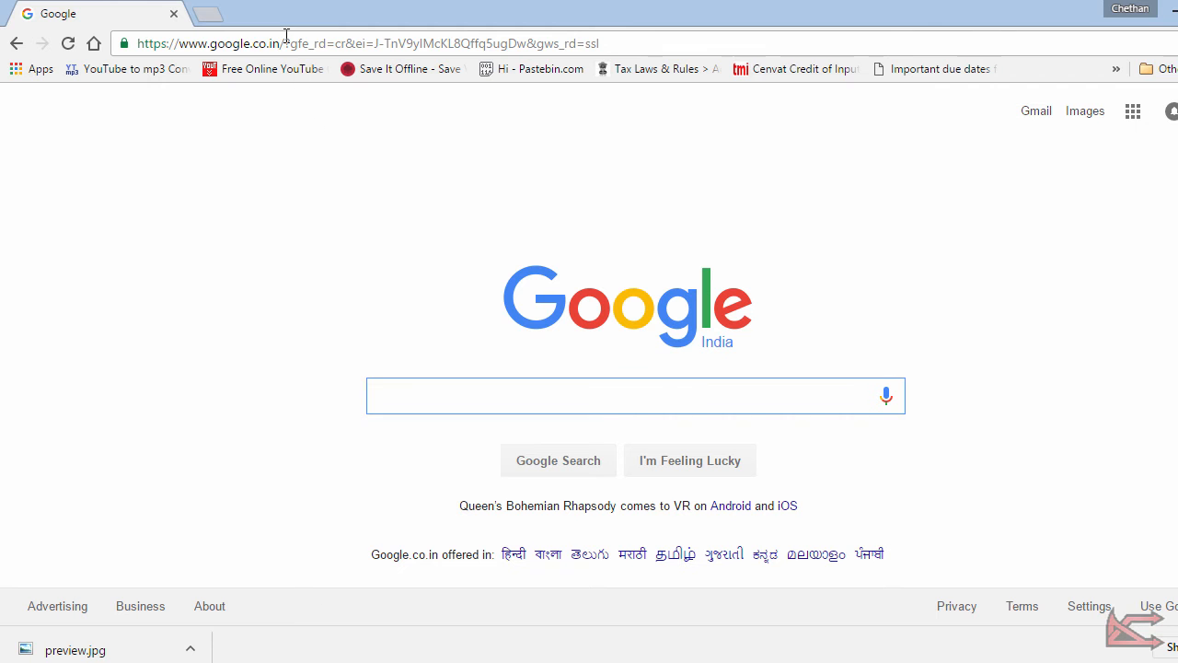
Step: Switch to the browser and search Google for "facebook cover photo size"
{"action": "left_click", "coordinate": [287, 41]}
{"action": "left_click", "coordinate": [506, 405]}
{"action": "type", "text": "facebook "}
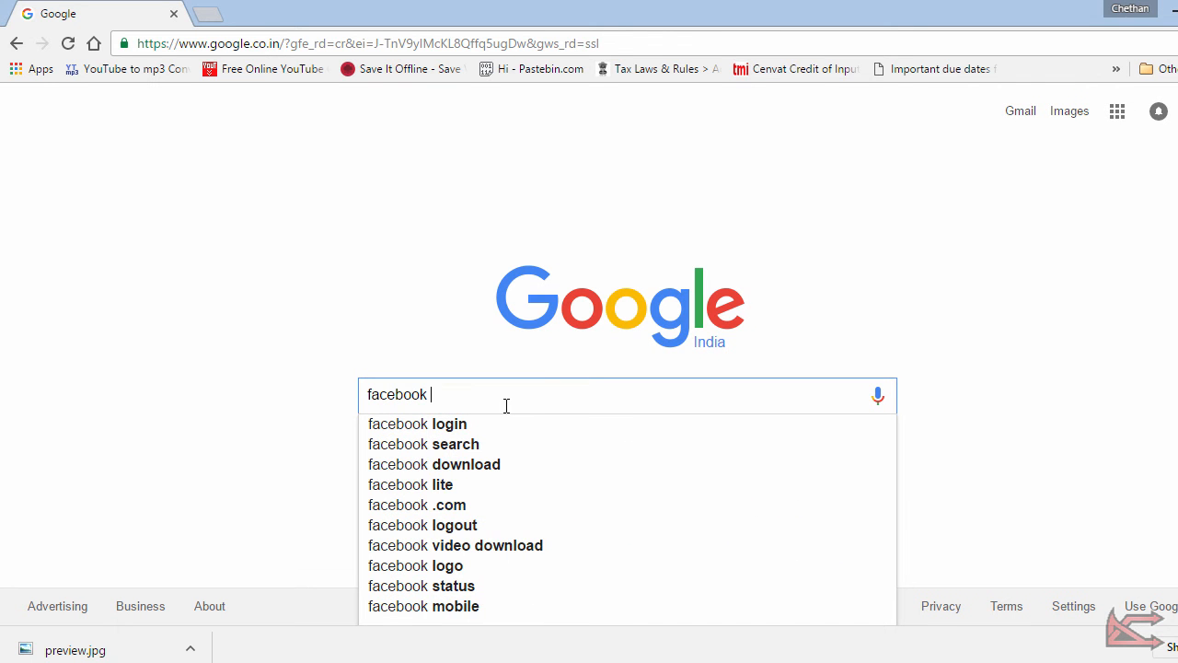
{"action": "type", "text": "cover pa"}
{"action": "key", "text": "BackSpace"}
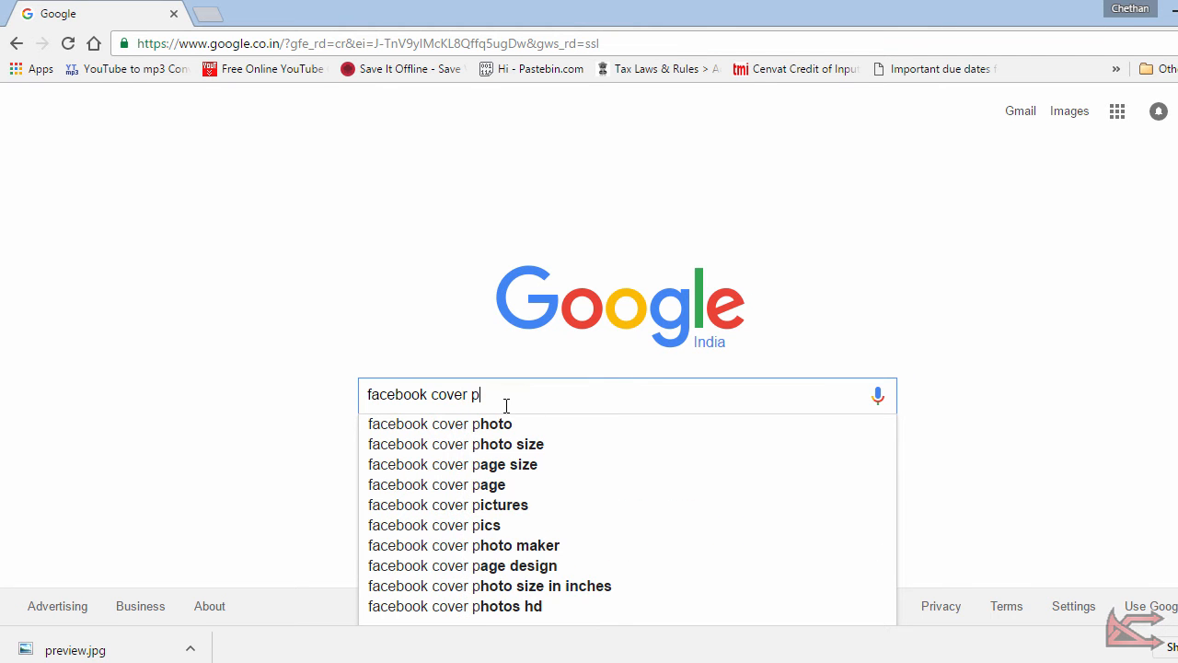
{"action": "key", "text": "Down"}
{"action": "key", "text": "Down"}
{"action": "key", "text": "Return"}
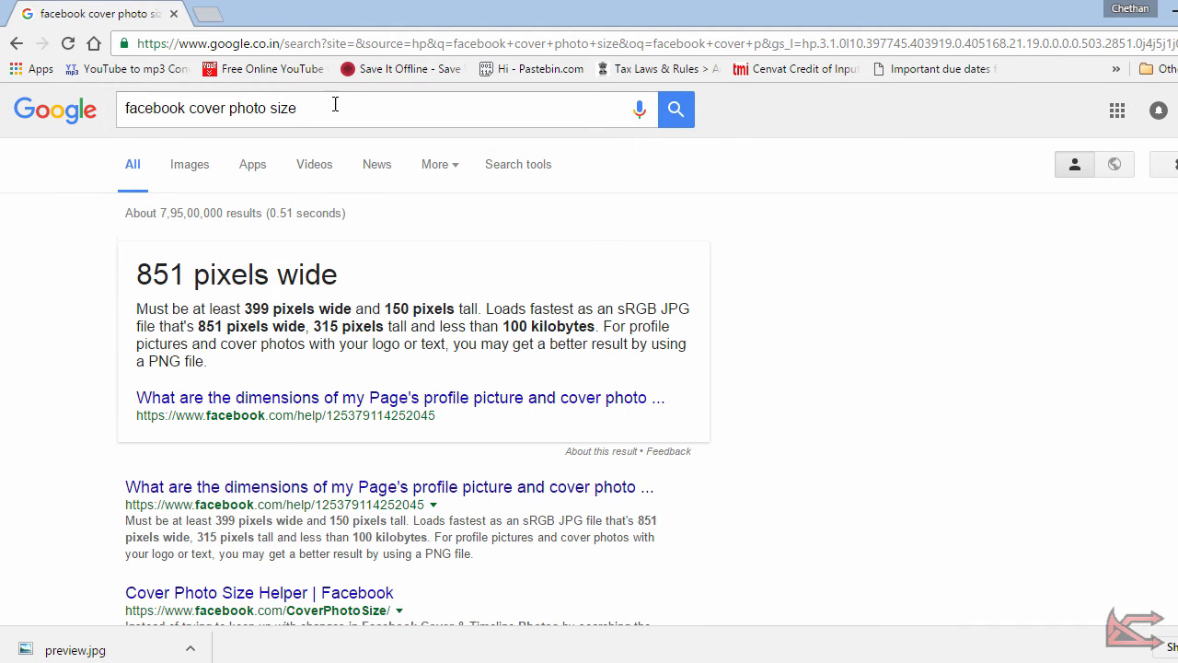
Step: Search Google for "youtube dimension" and show the image results
{"action": "left_click_drag", "start_coordinate": [337, 107], "coordinate": [0, 108]}
{"action": "type", "text": "you"}
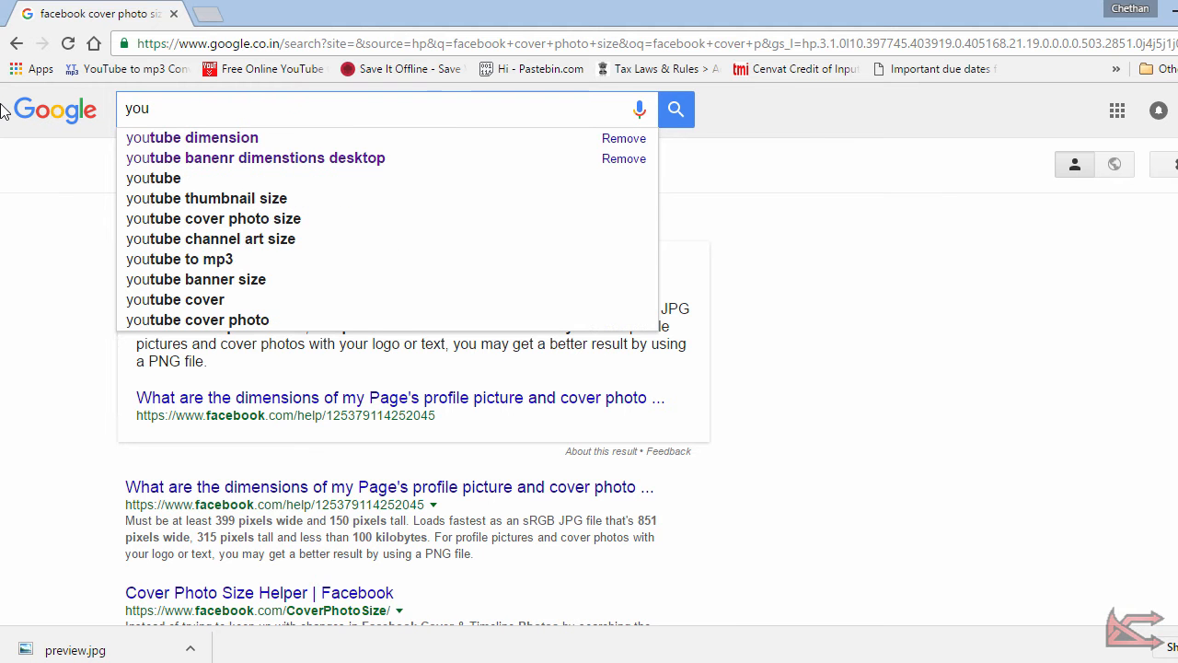
{"action": "key", "text": "Down"}
{"action": "key", "text": "Return"}
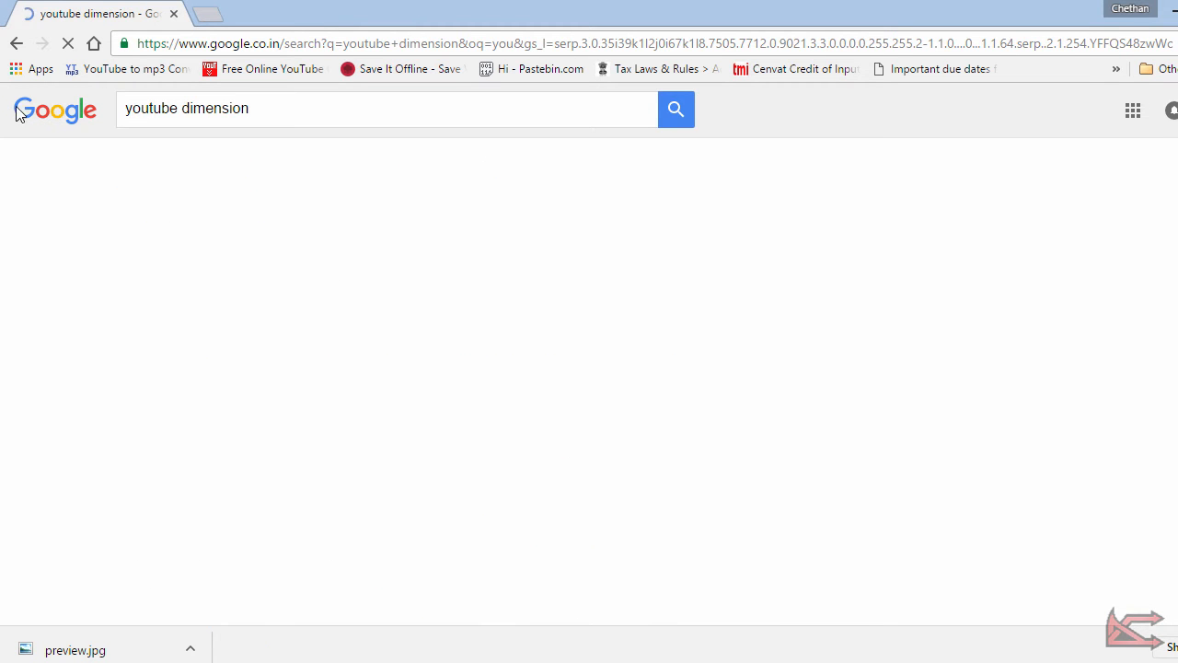
{"action": "left_click", "coordinate": [188, 183]}
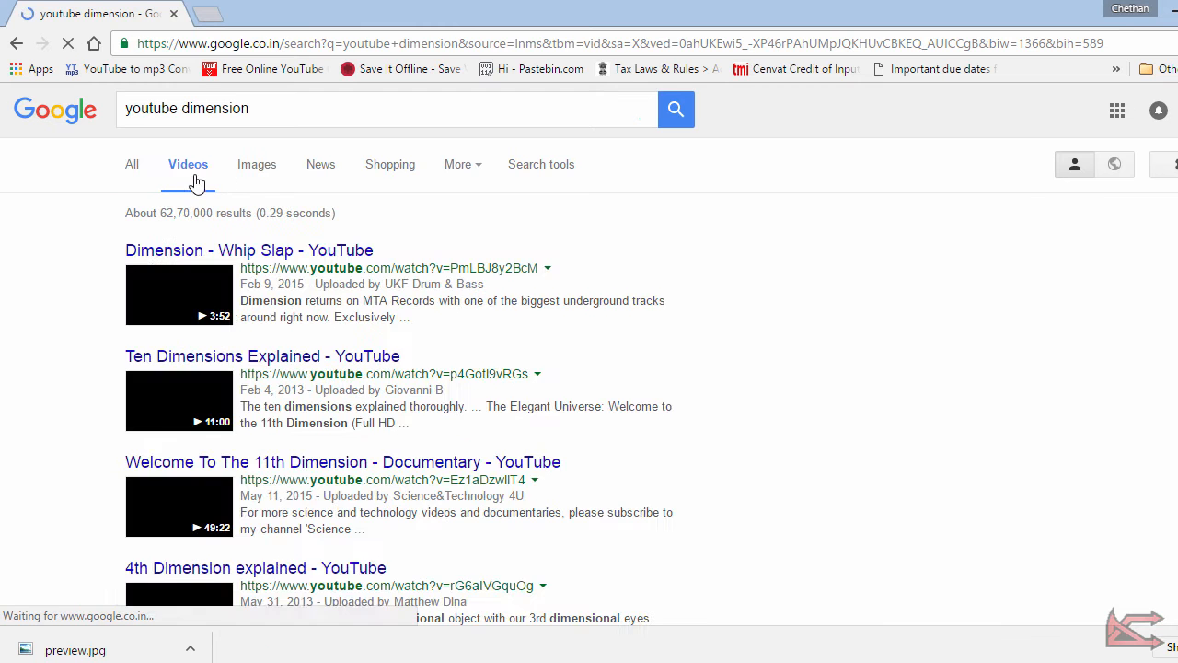
{"action": "left_click", "coordinate": [265, 169]}
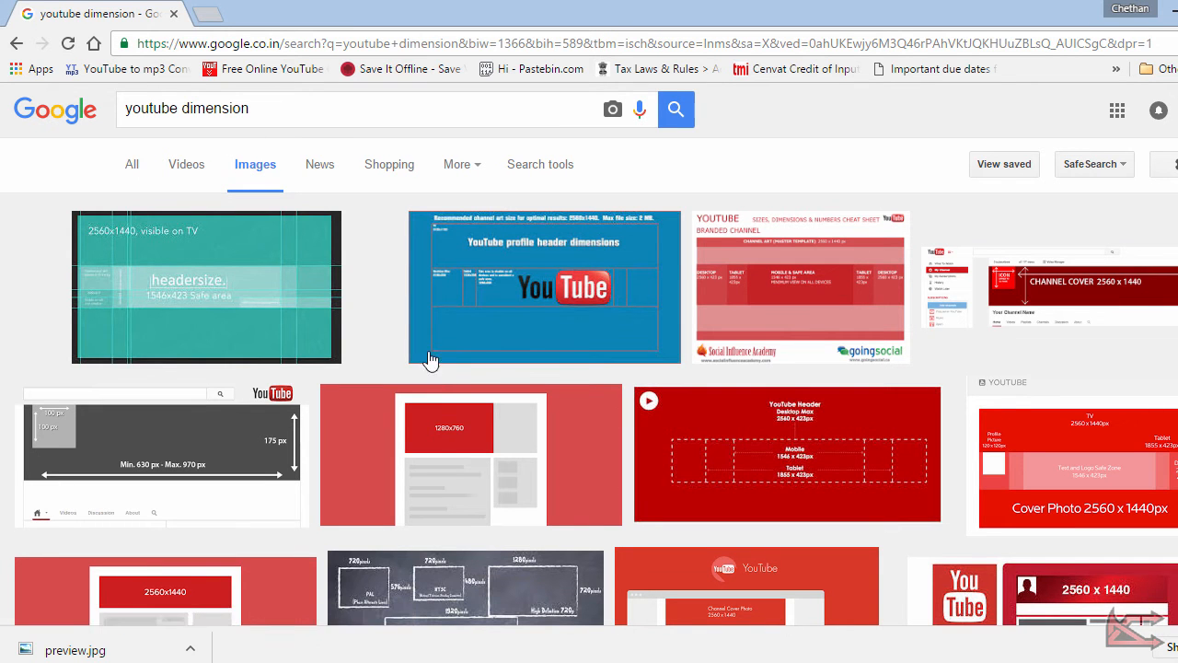
Step: Refine the image search to "youtube dimension size" and open the channel art template with the text and logo safe area
{"action": "left_click", "coordinate": [303, 107]}
{"action": "type", "text": "size"}
{"action": "key", "text": "Return"}
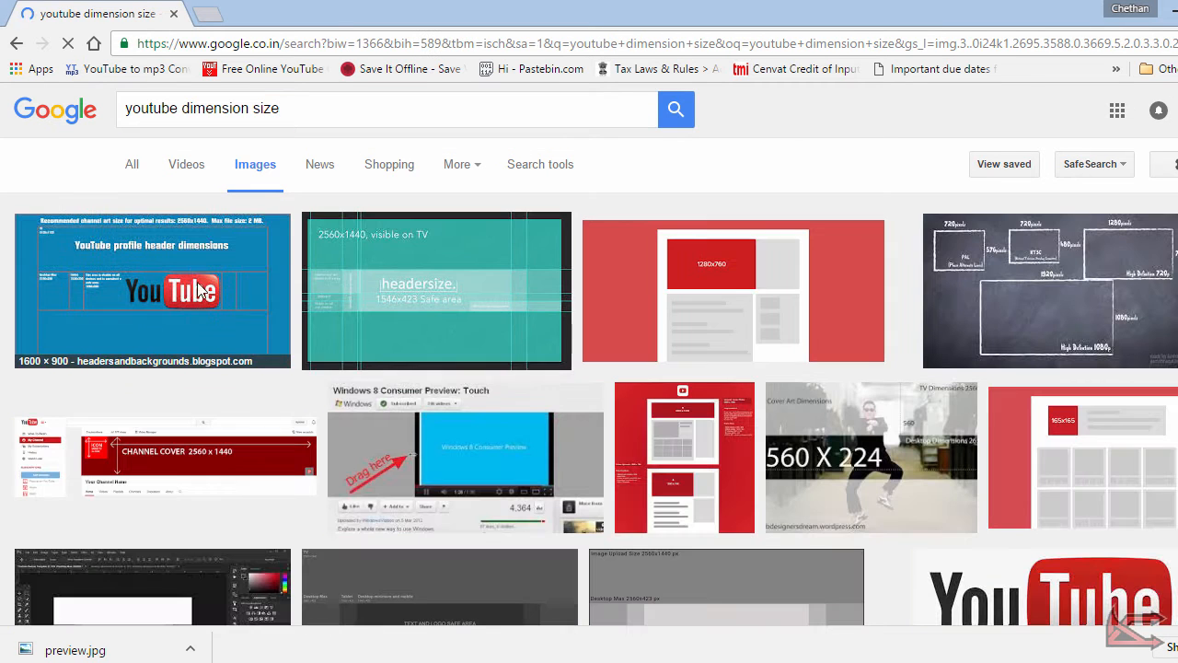
{"action": "scroll", "coordinate": [517, 311], "scroll_direction": "down", "scroll_amount": 3}
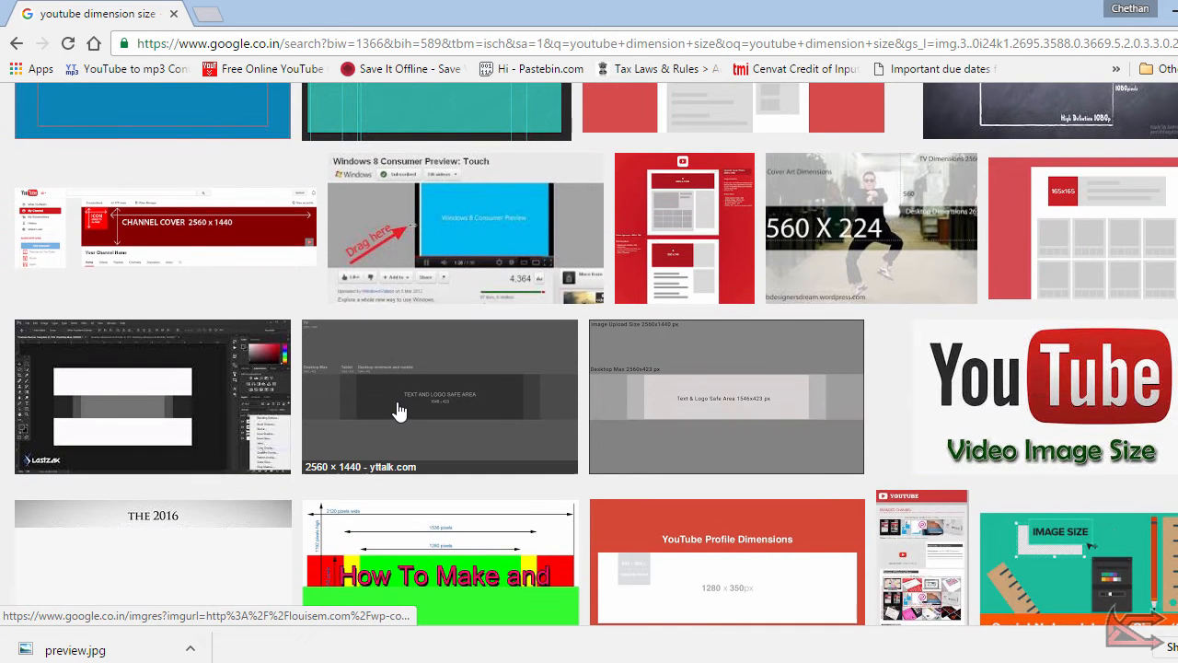
{"action": "left_click", "coordinate": [433, 396]}
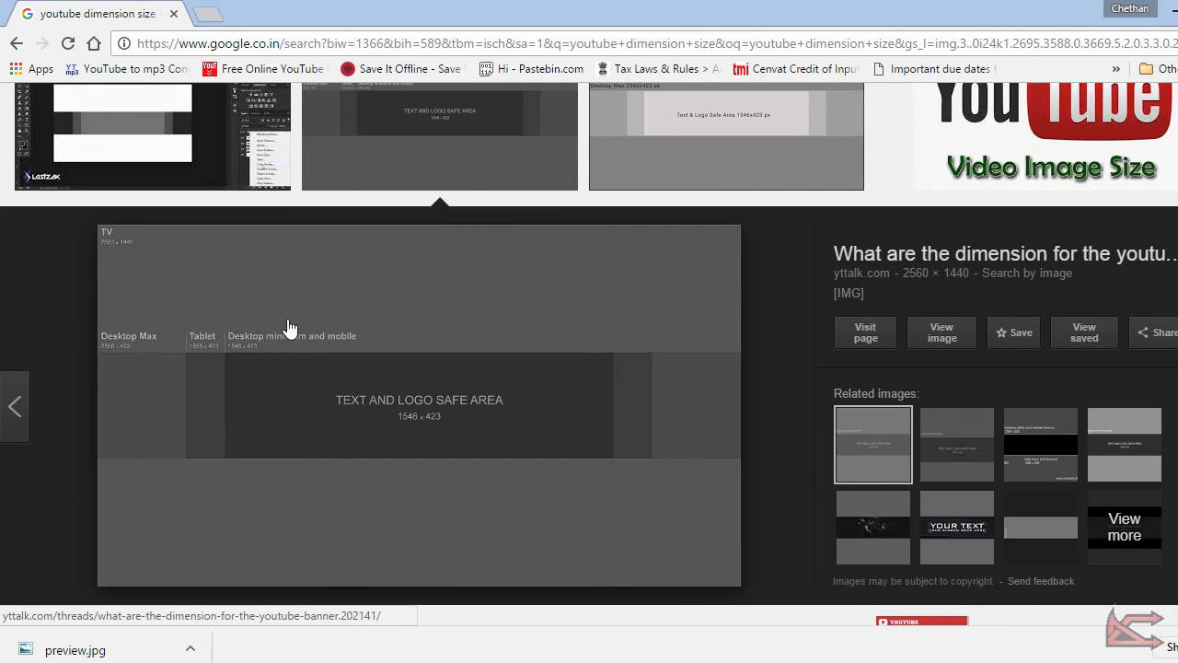
{"action": "left_click", "coordinate": [282, 274]}
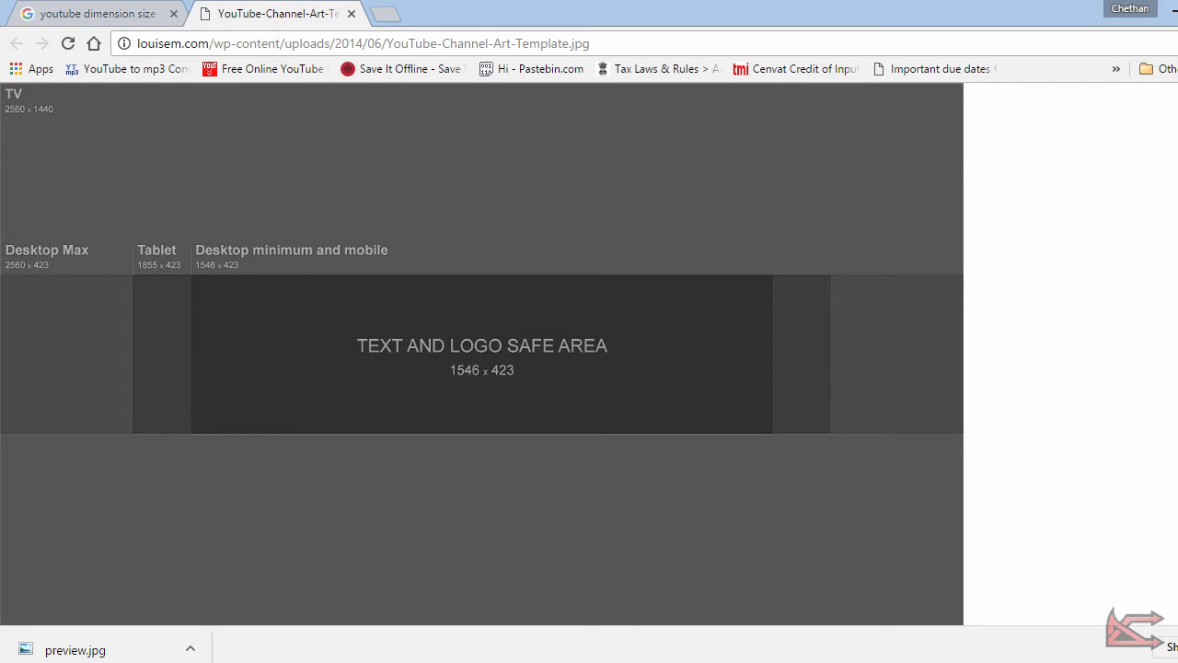
Step: Return to Photoshop, create the new document with the entered dimensions, and hide its rulers
{"action": "key", "text": "alt+Tab"}
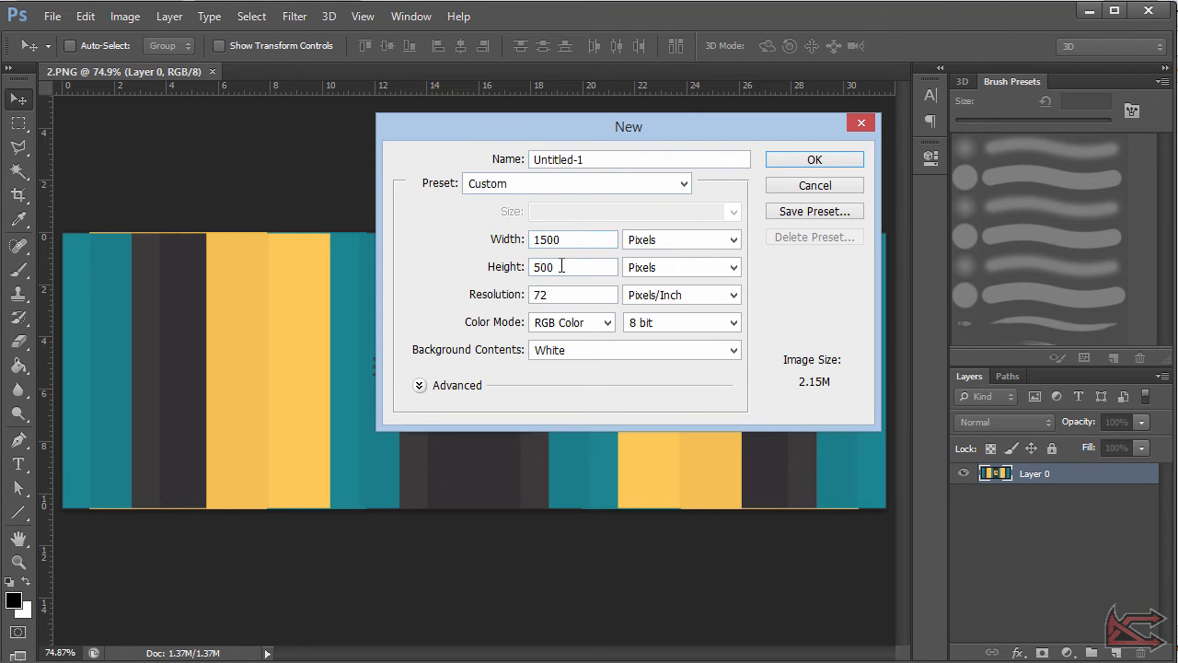
{"action": "left_click", "coordinate": [808, 160]}
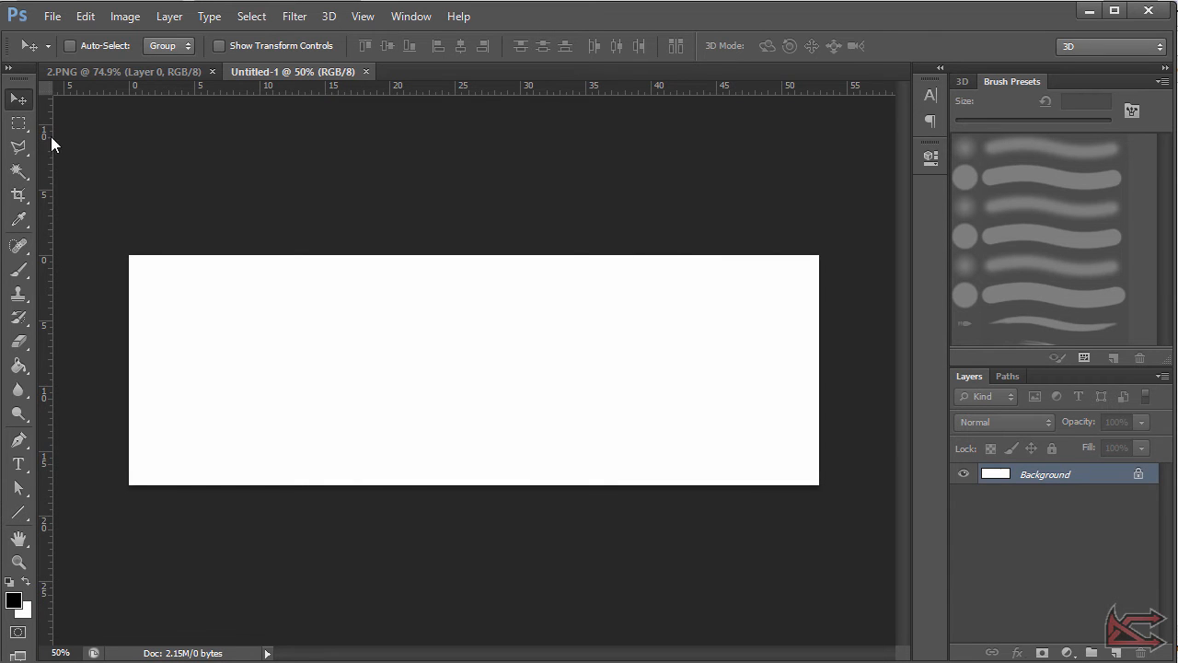
{"action": "key", "text": "ctrl+r"}
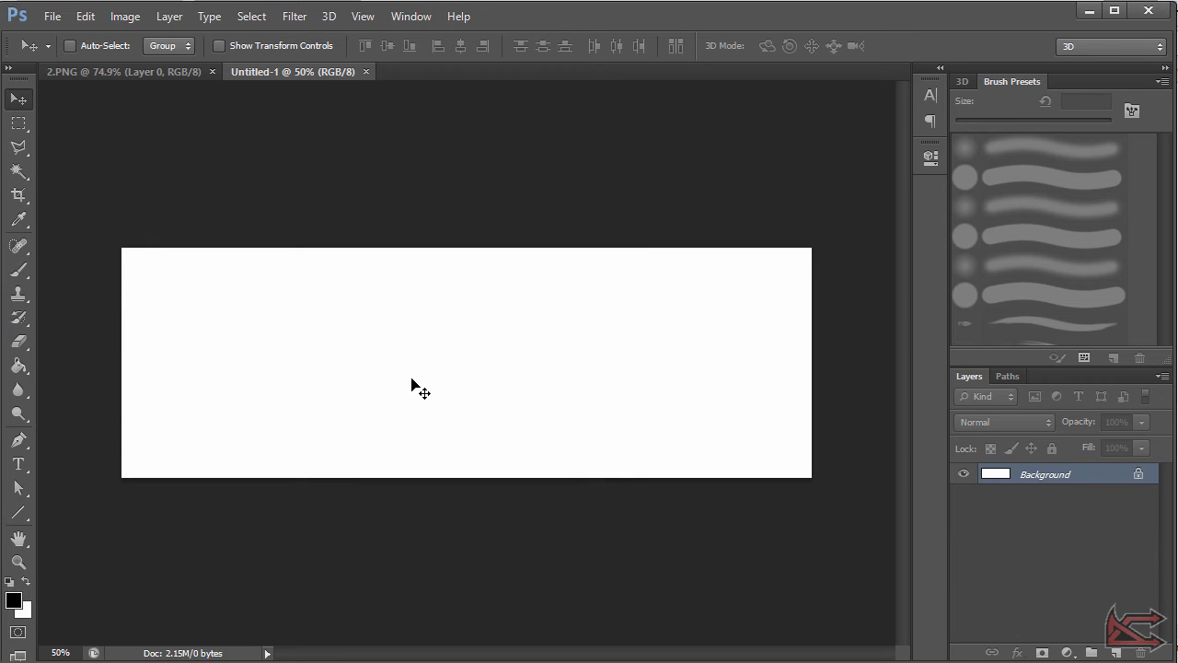
{"action": "scroll", "coordinate": [411, 385], "scroll_direction": "up", "scroll_amount": 1}
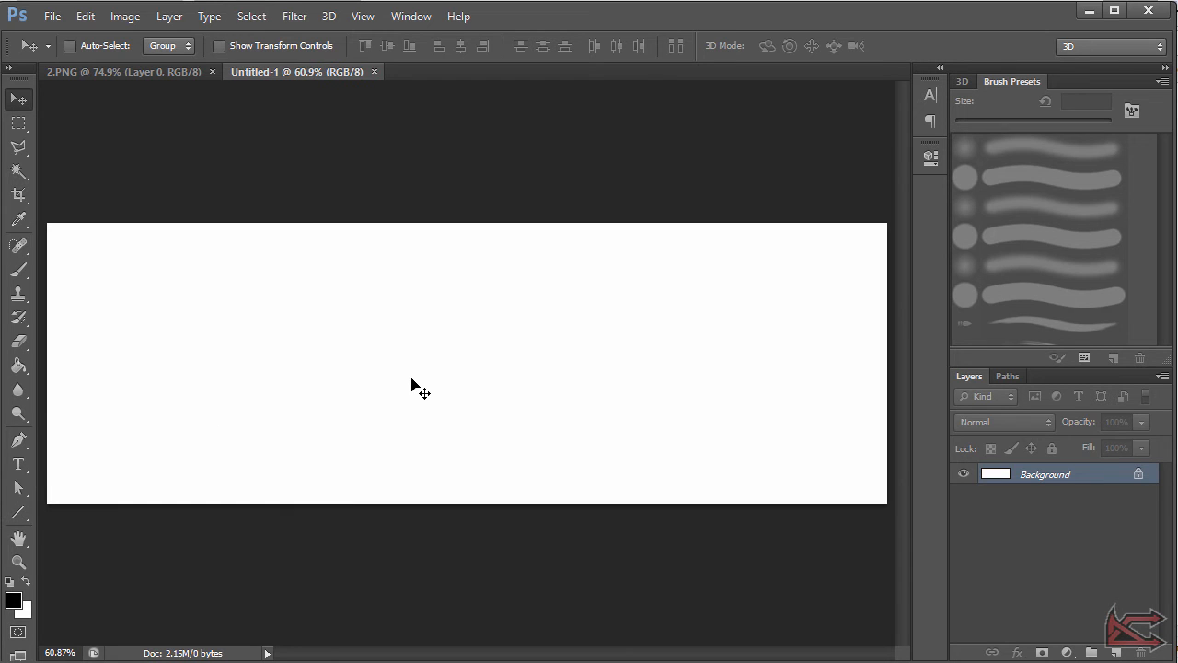
Step: Copy the striped banner from 2.PNG into the new document, enlarge it and move it toward the canvas's lower edge
{"action": "left_click", "coordinate": [168, 74]}
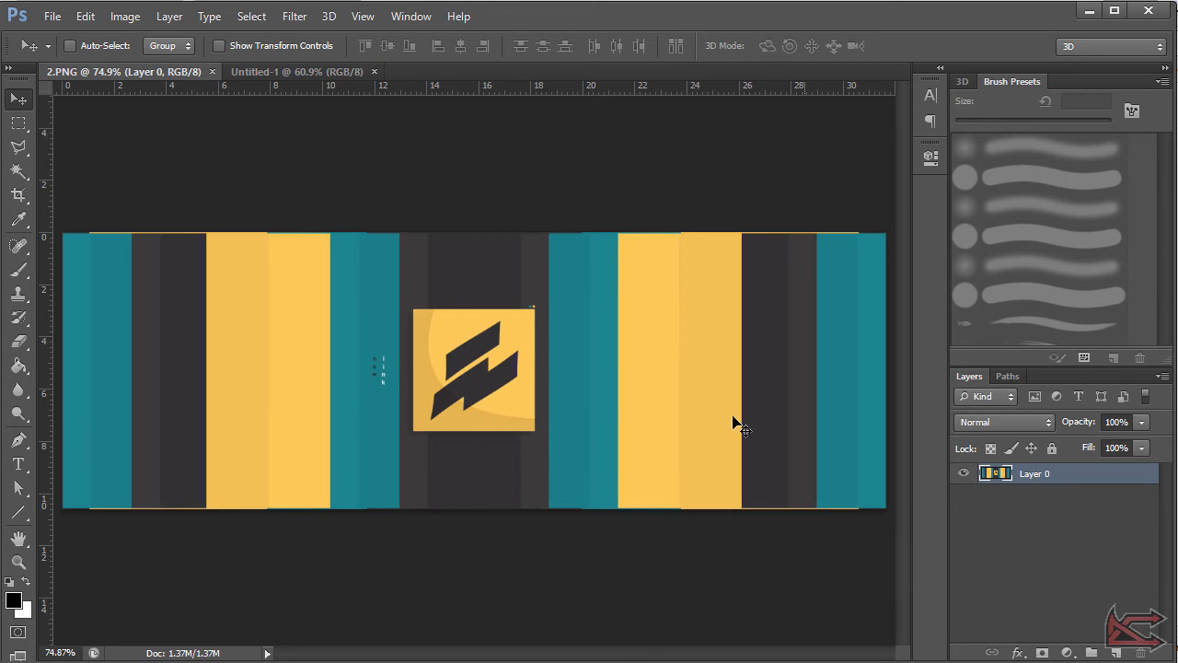
{"action": "mouse_move", "coordinate": [476, 347]}
{"action": "left_mouse_down"}
{"action": "mouse_move", "coordinate": [439, 137]}
{"action": "mouse_move", "coordinate": [340, 84]}
{"action": "mouse_move", "coordinate": [457, 348]}
{"action": "mouse_move", "coordinate": [485, 343]}
{"action": "left_mouse_up"}
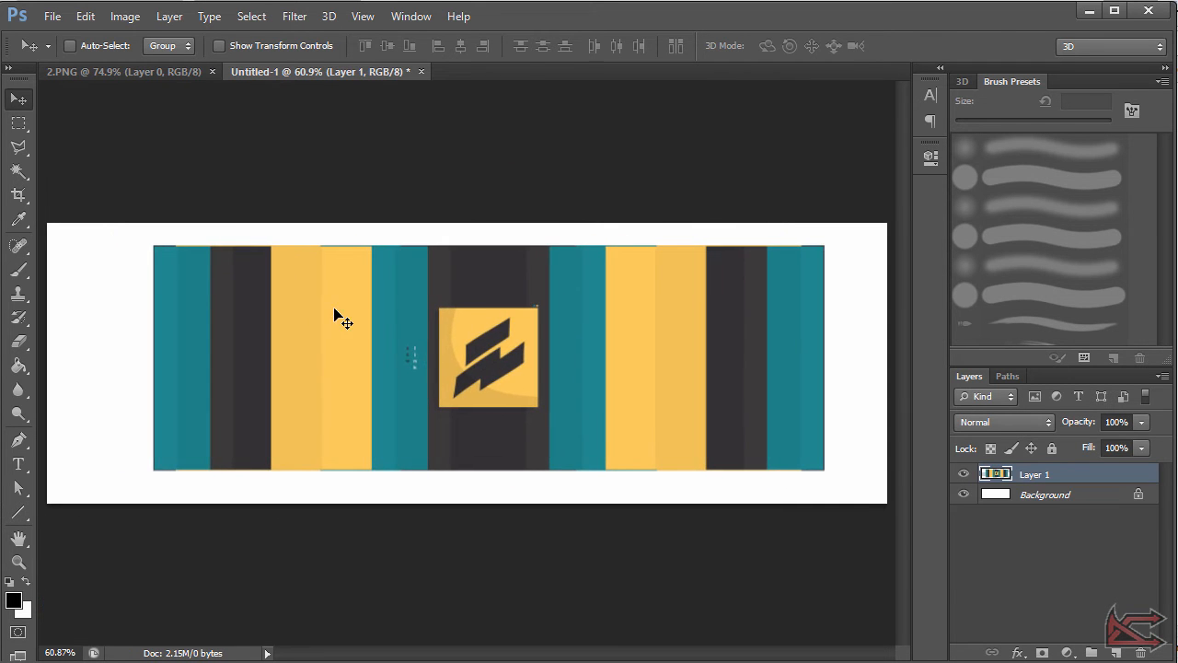
{"action": "key", "text": "ctrl+t"}
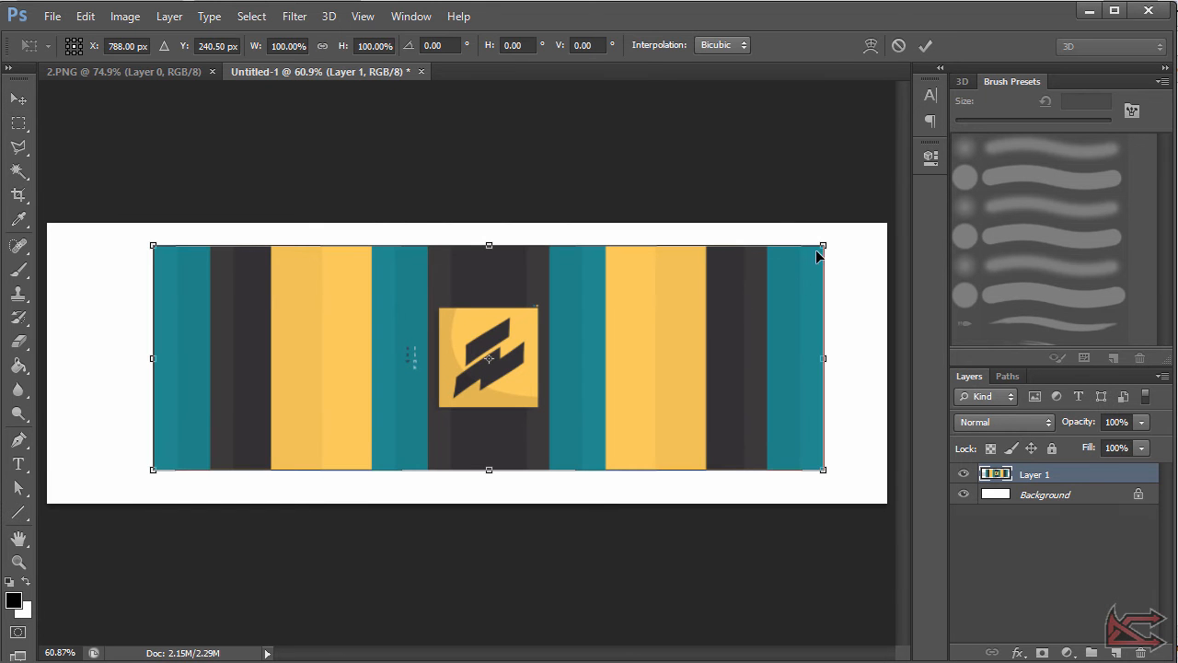
{"action": "left_click_drag", "start_coordinate": [824, 246], "coordinate": [873, 233]}
{"action": "key", "text": "Return"}
{"action": "left_click_drag", "start_coordinate": [450, 318], "coordinate": [402, 385]}
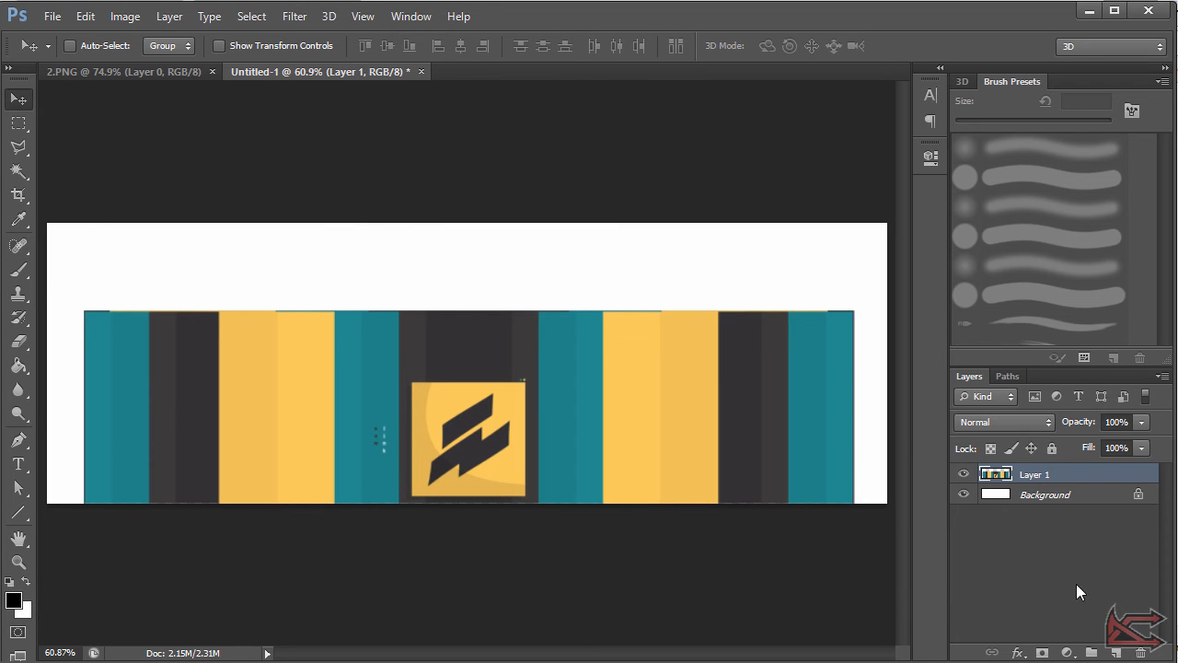
Step: Hide Layer 1 and convert the locked Background into a regular layer
{"action": "left_click", "coordinate": [964, 475]}
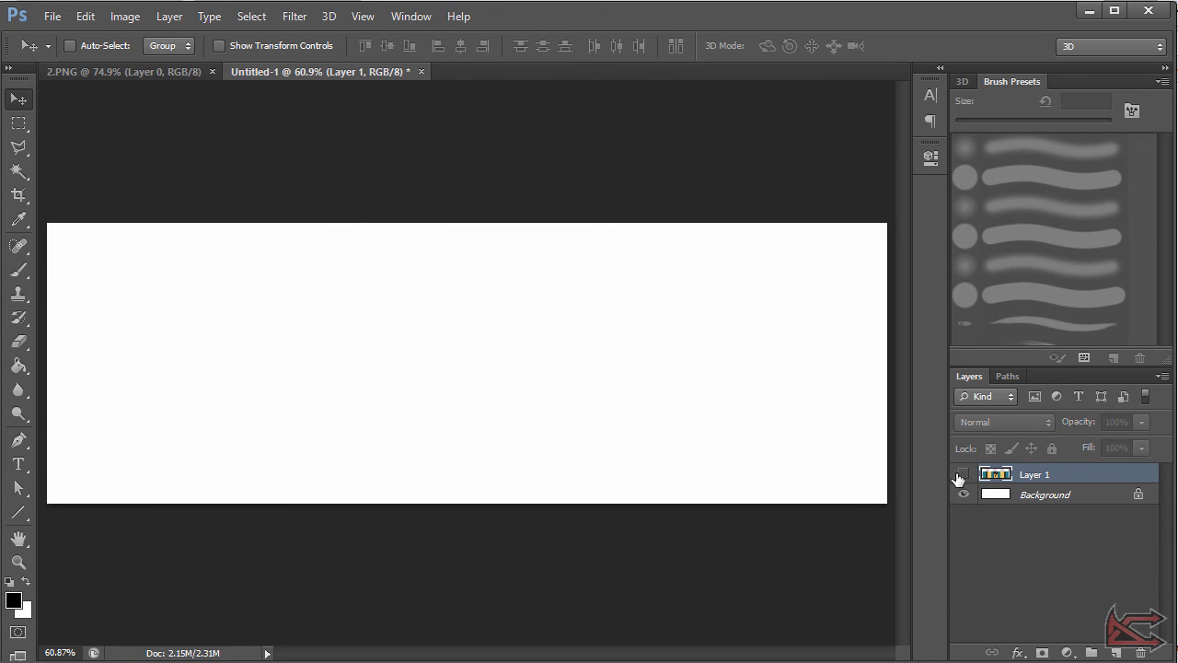
{"action": "left_click", "coordinate": [964, 474]}
{"action": "left_click_drag", "start_coordinate": [411, 402], "coordinate": [467, 421]}
{"action": "left_click", "coordinate": [963, 474]}
{"action": "double_click", "coordinate": [1123, 497]}
{"action": "left_click", "coordinate": [790, 216]}
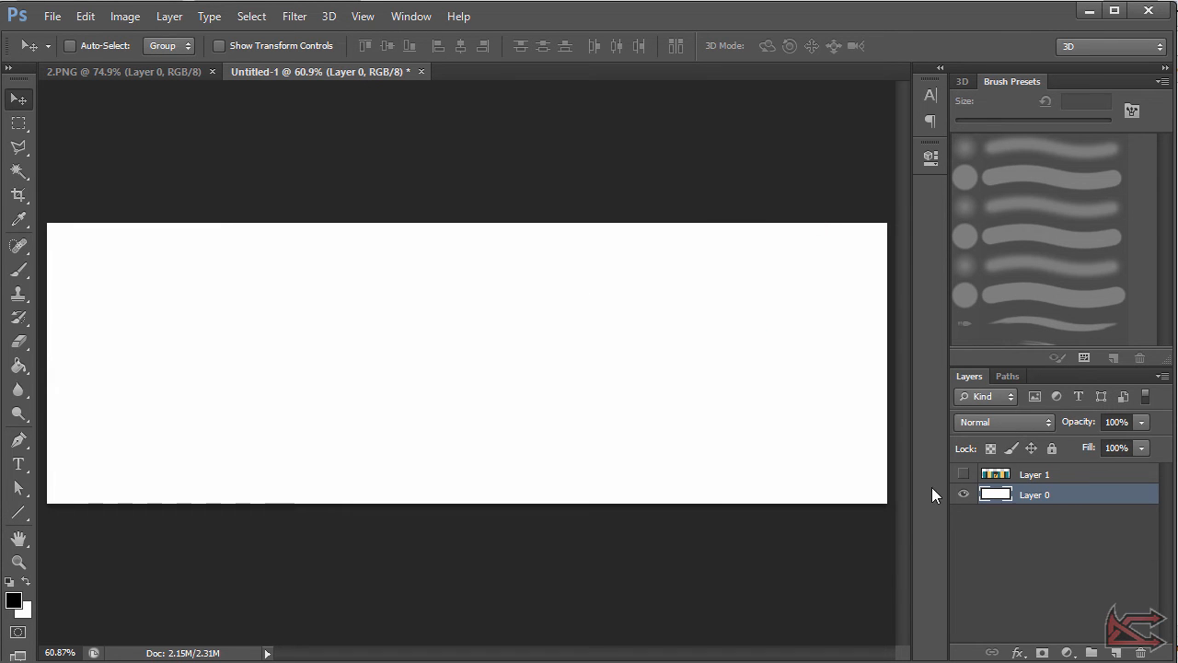
{"action": "left_click", "coordinate": [963, 474]}
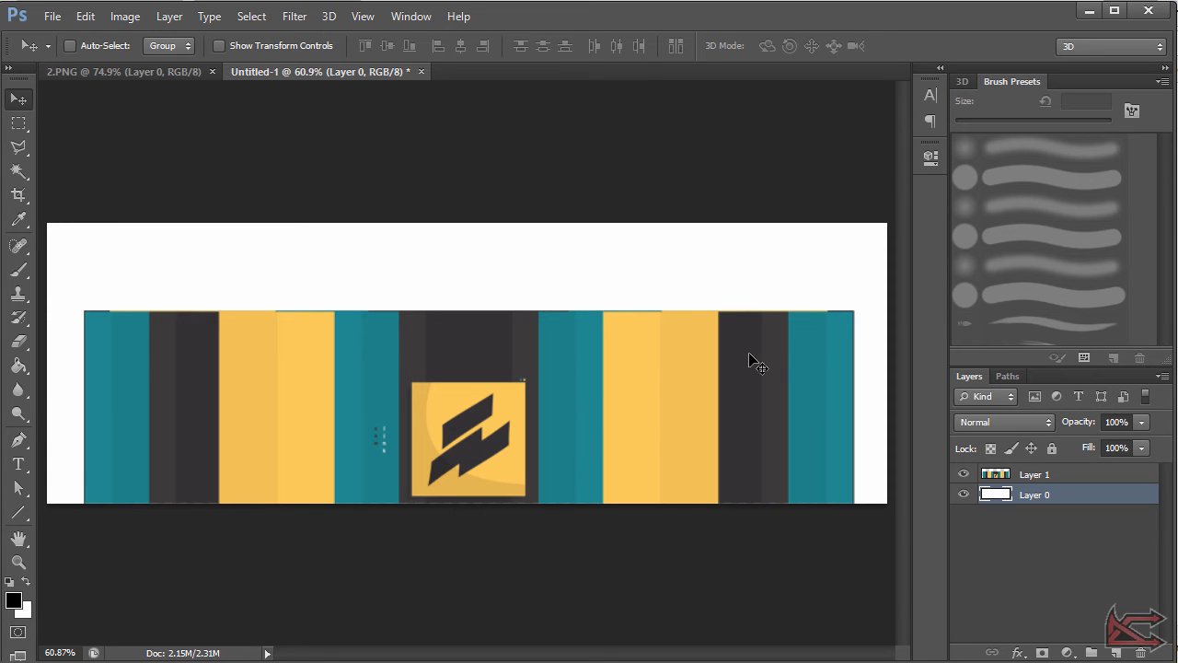
{"action": "left_click", "coordinate": [965, 474]}
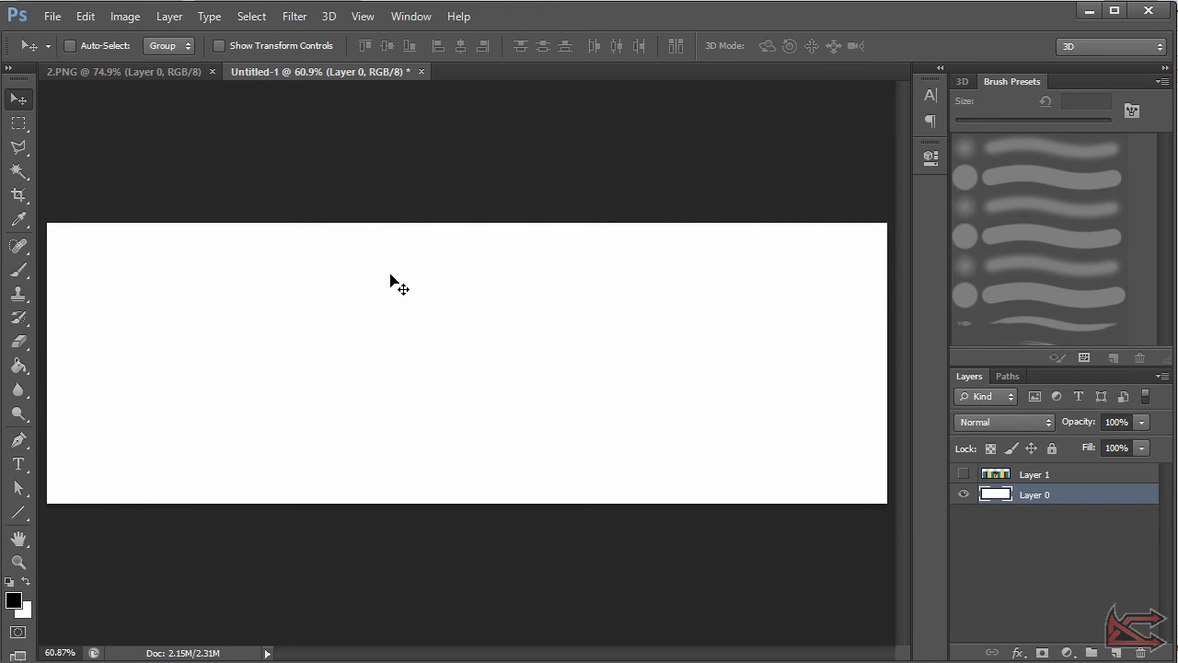
Step: Show the rulers, place a vertical guide at the canvas's horizontal centre, and check the Snap setting
{"action": "key", "text": "ctrl+r"}
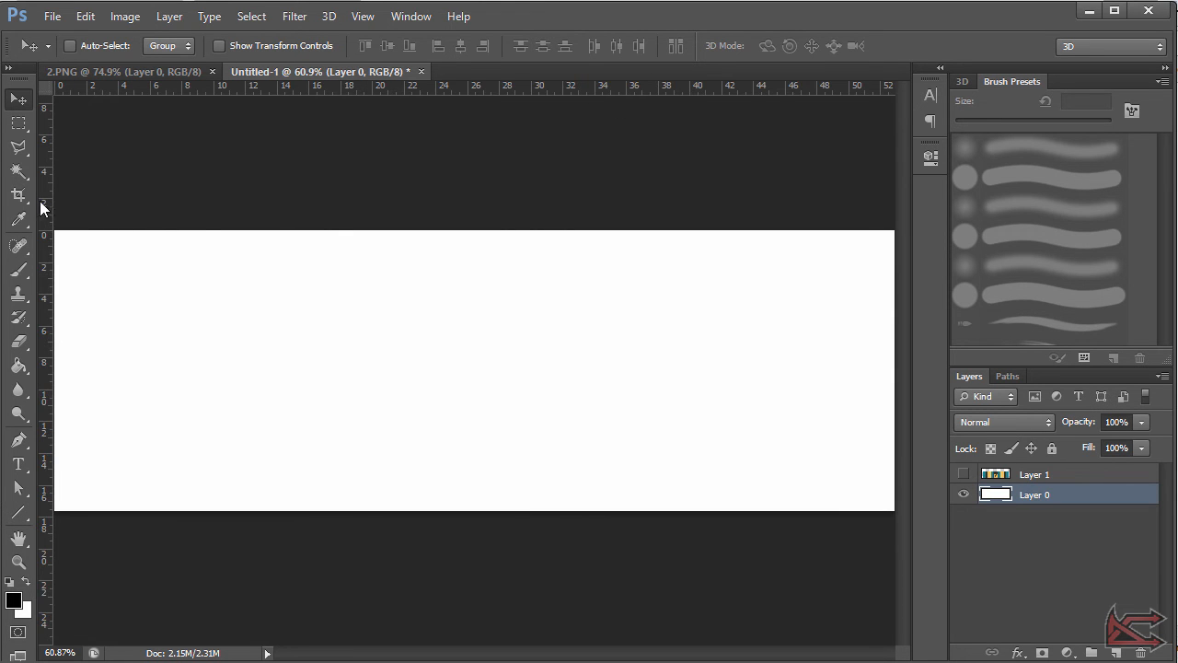
{"action": "left_click_drag", "start_coordinate": [46, 229], "coordinate": [478, 216]}
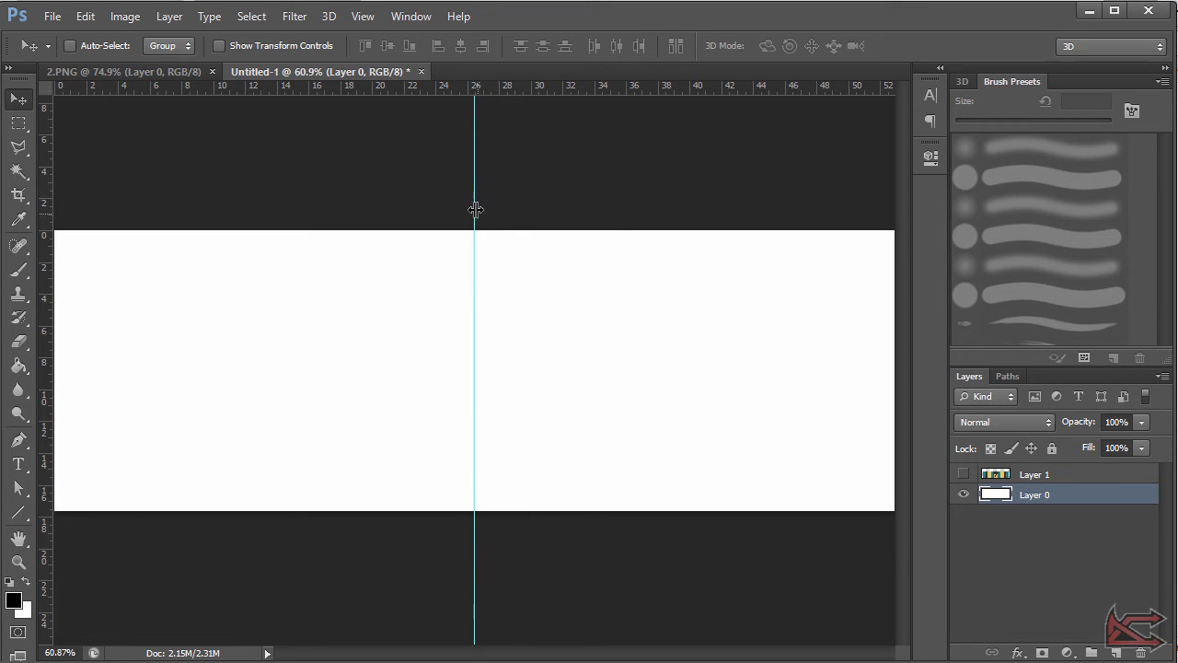
{"action": "left_click", "coordinate": [419, 16]}
{"action": "mouse_move", "coordinate": [372, 20]}
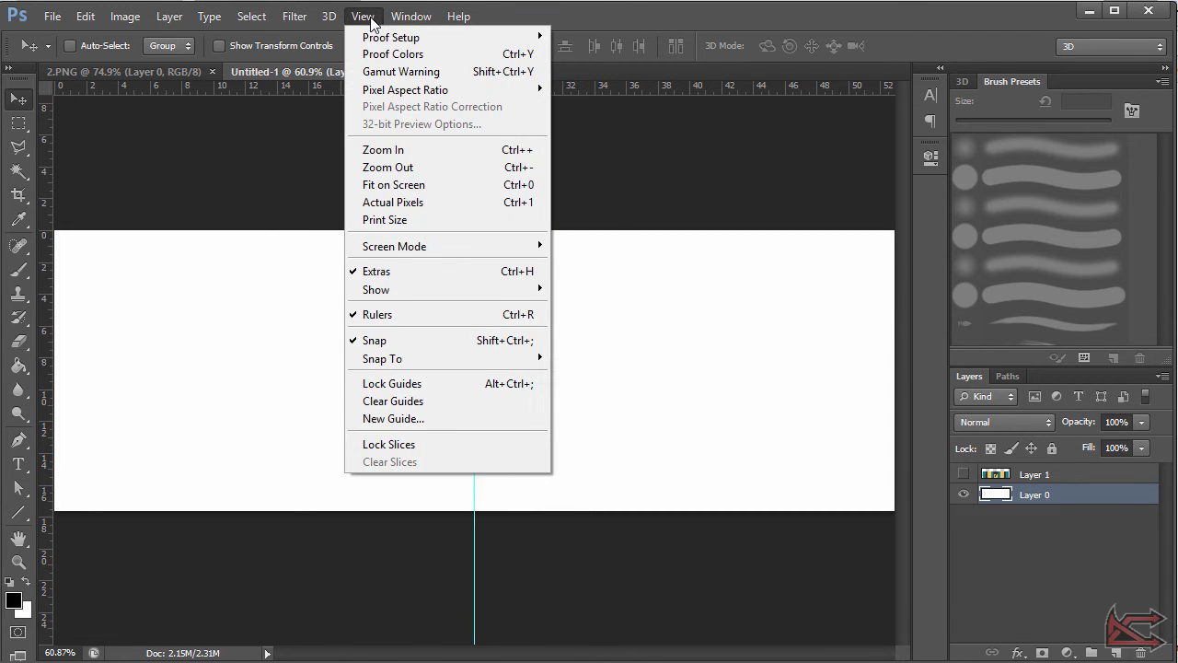
{"action": "left_click", "coordinate": [404, 340]}
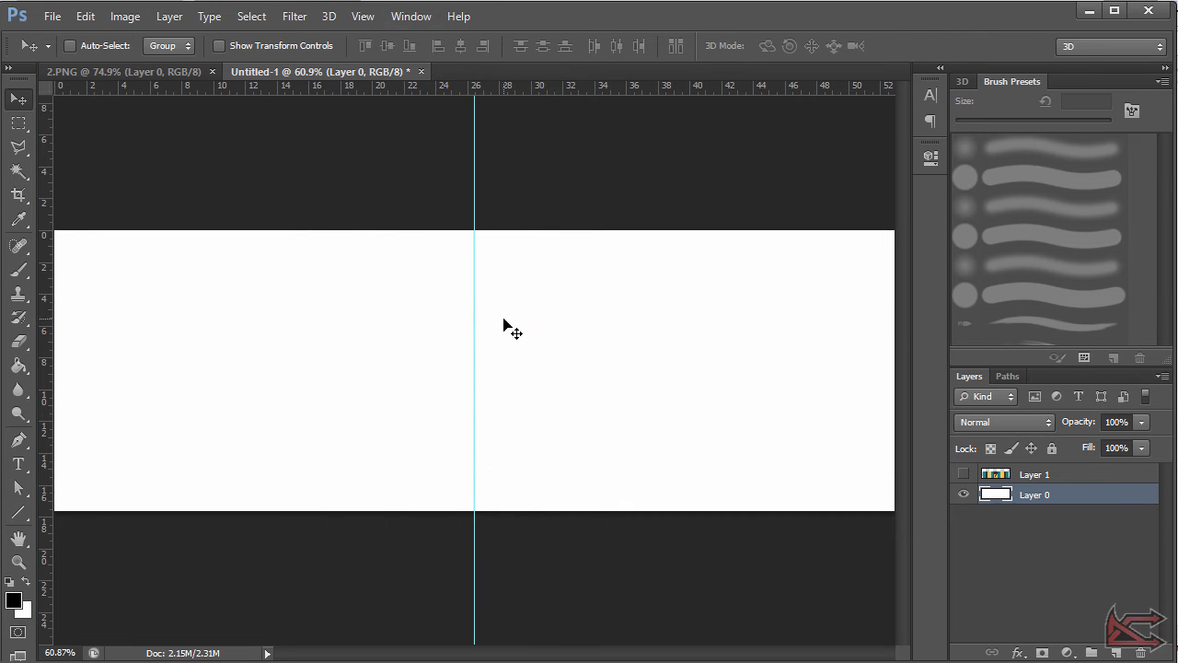
{"action": "mouse_move", "coordinate": [474, 319]}
{"action": "left_mouse_down"}
{"action": "mouse_move", "coordinate": [518, 314]}
{"action": "mouse_move", "coordinate": [475, 316]}
{"action": "left_mouse_up"}
Step: Show Layer 1 and move the banner up to the middle of the canvas, with its logo on the vertical guide
{"action": "left_click", "coordinate": [964, 474]}
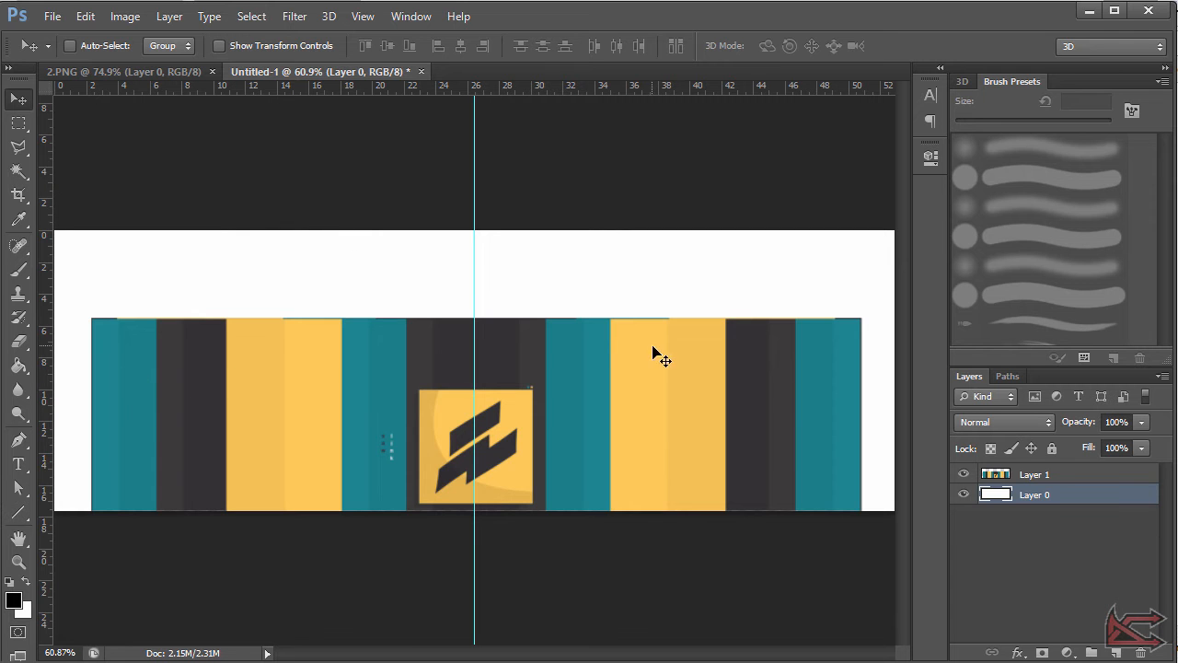
{"action": "left_click_drag", "start_coordinate": [551, 365], "coordinate": [550, 315]}
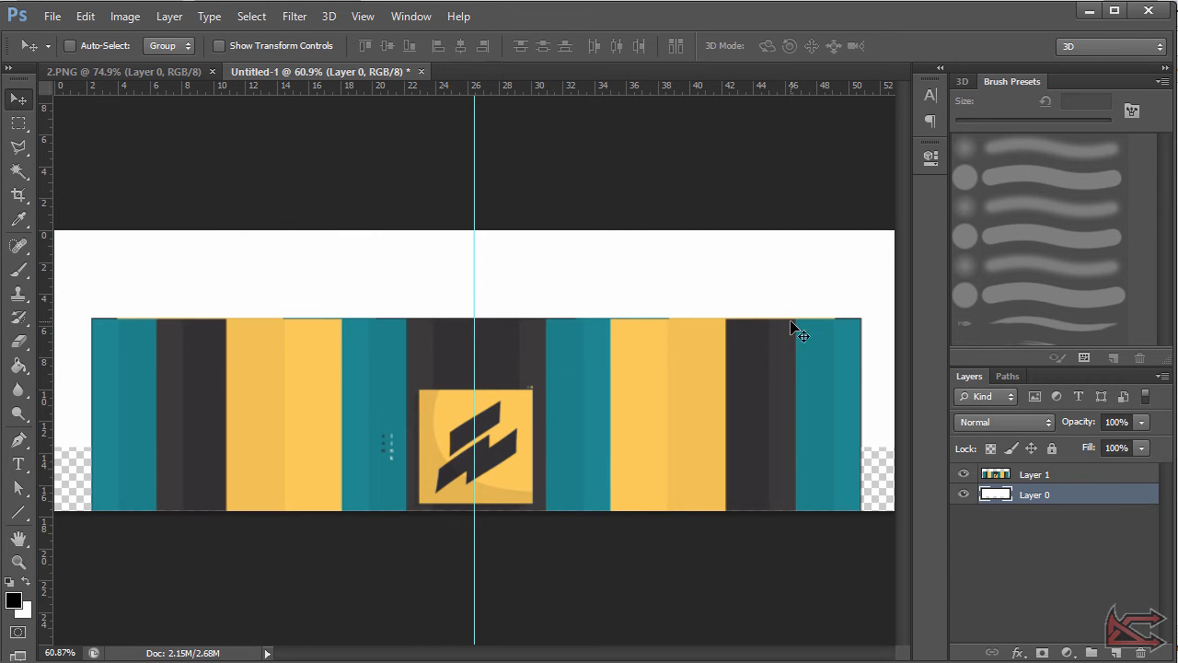
{"action": "key", "text": "ctrl+z"}
{"action": "left_click", "coordinate": [989, 476]}
{"action": "left_click_drag", "start_coordinate": [596, 409], "coordinate": [591, 340]}
Step: Scale the banner on Layer 1 to about 109% so it fills the whole canvas
{"action": "key", "text": "ctrl+t"}
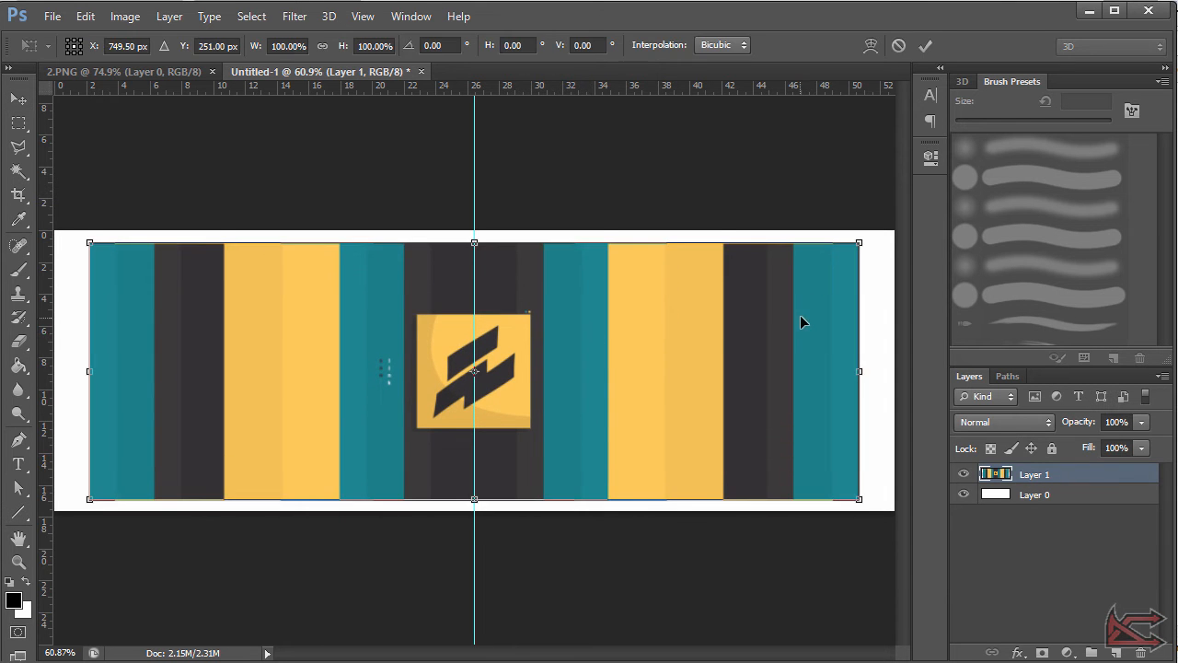
{"action": "left_click_drag", "start_coordinate": [869, 241], "coordinate": [904, 229]}
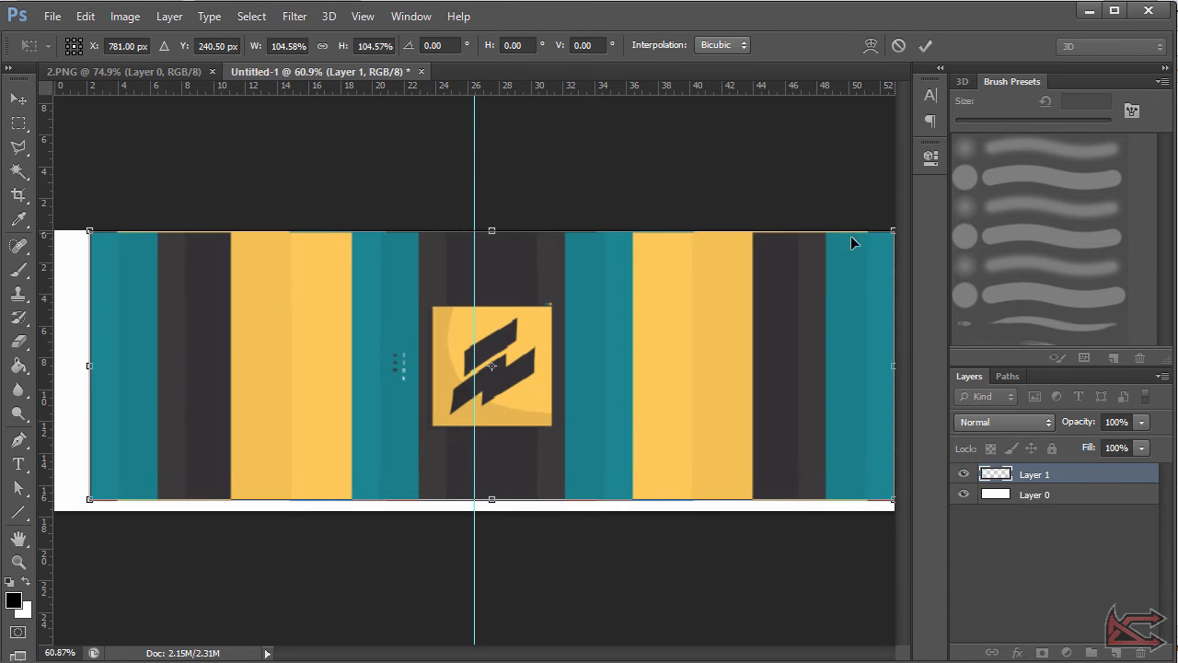
{"action": "left_click_drag", "start_coordinate": [90, 498], "coordinate": [53, 510]}
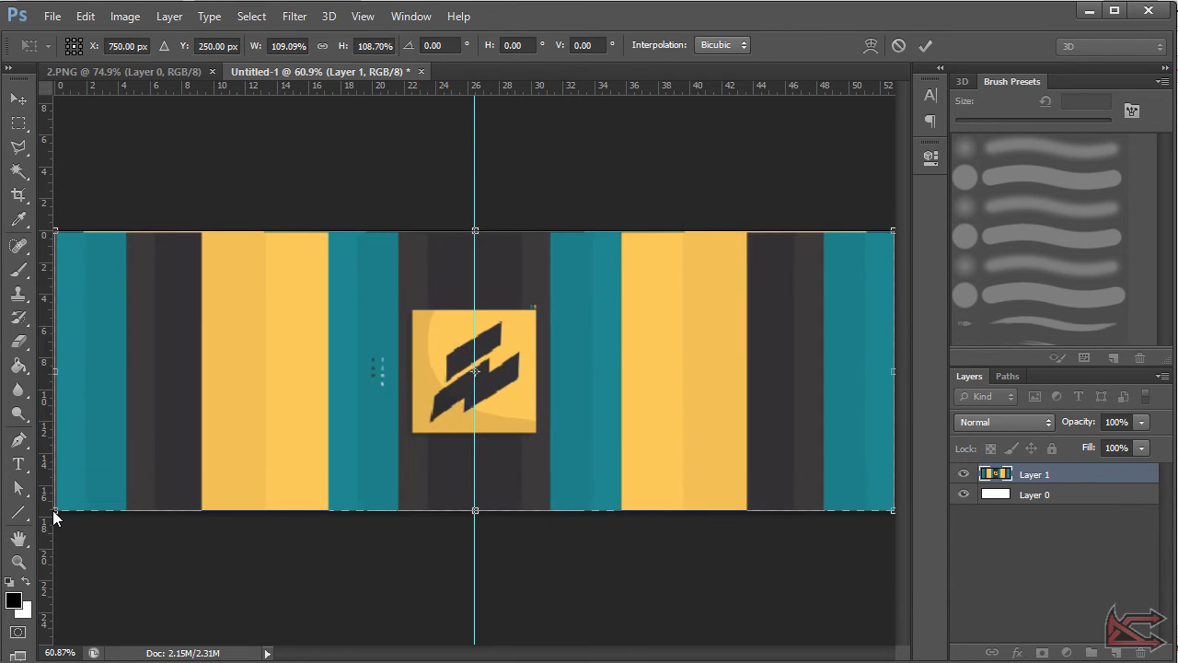
{"action": "key", "text": "Return"}
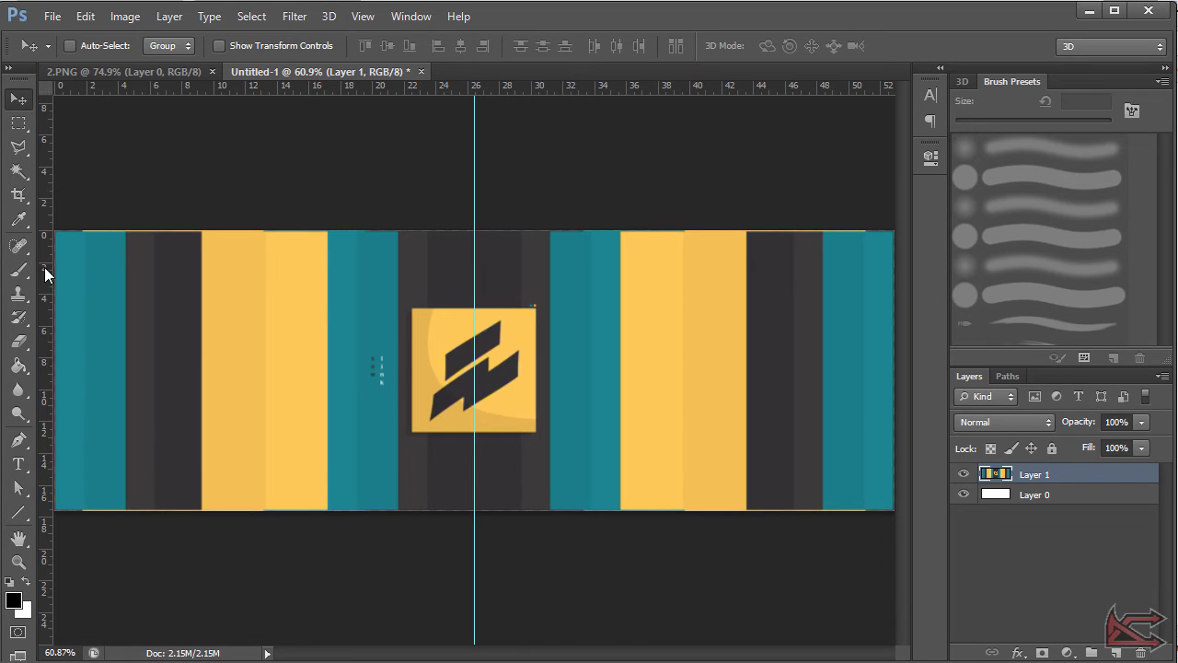
Step: Place vertical guides on the banner's first five stripe edges, from the first teal shade change to the middle of the yellow band
{"action": "left_click_drag", "start_coordinate": [50, 269], "coordinate": [125, 277]}
{"action": "right_click", "coordinate": [33, 293]}
{"action": "left_click", "coordinate": [147, 288]}
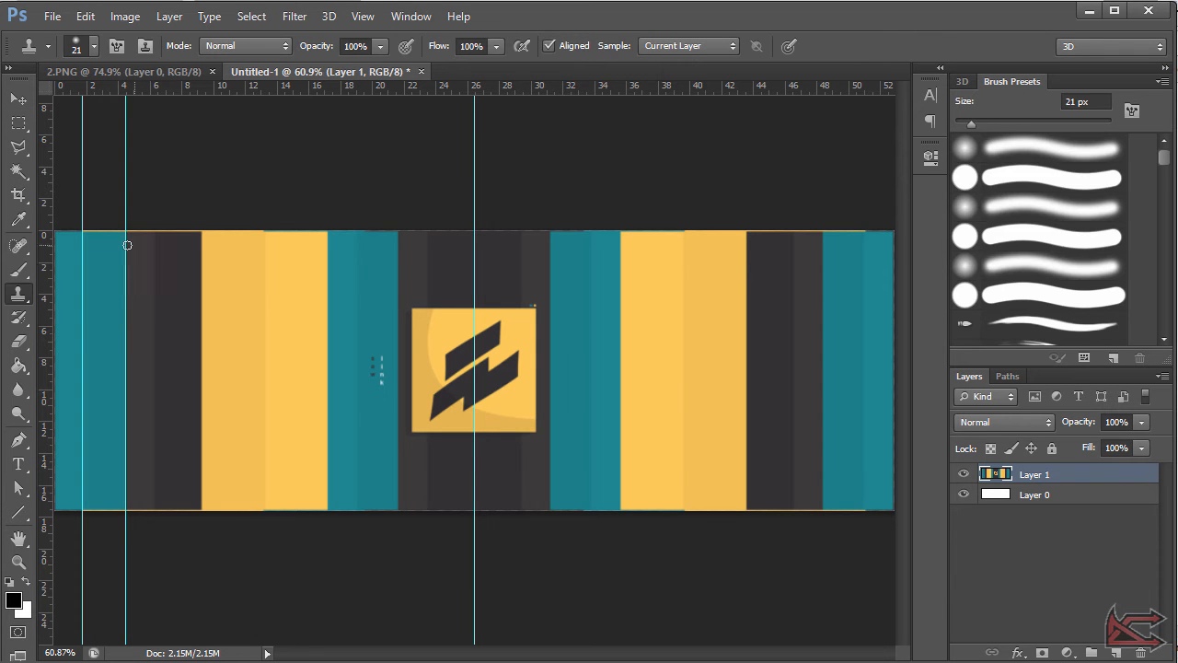
{"action": "left_click", "coordinate": [17, 97]}
{"action": "left_click_drag", "start_coordinate": [46, 274], "coordinate": [154, 280]}
{"action": "left_click_drag", "start_coordinate": [50, 288], "coordinate": [200, 267]}
{"action": "left_click_drag", "start_coordinate": [48, 281], "coordinate": [264, 313]}
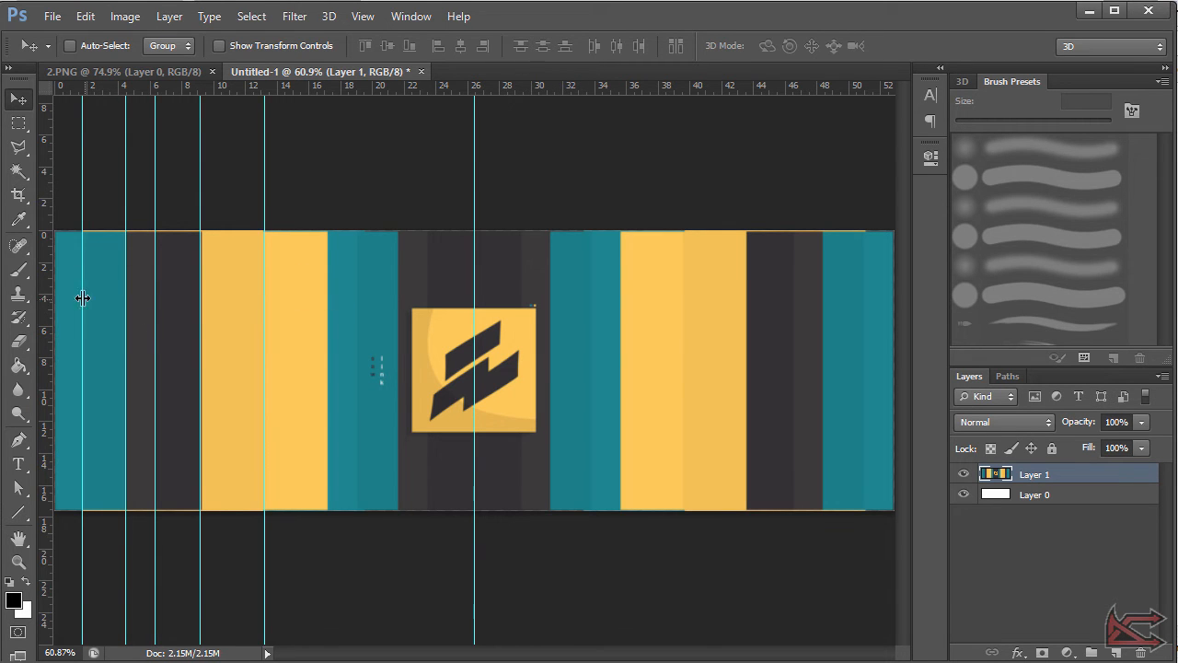
Step: Place four more vertical guides on the following stripe edges, ending at the shade change in the dark central band
{"action": "left_click_drag", "start_coordinate": [48, 297], "coordinate": [326, 319]}
{"action": "left_click_drag", "start_coordinate": [52, 246], "coordinate": [357, 245]}
{"action": "left_click_drag", "start_coordinate": [45, 251], "coordinate": [398, 264]}
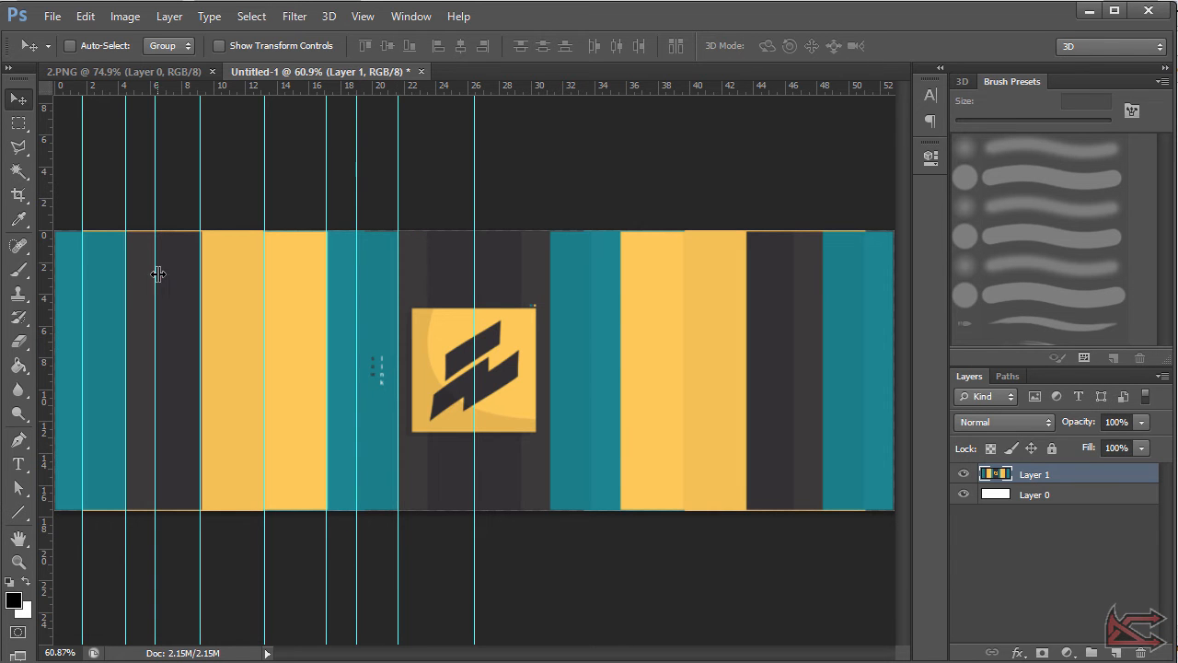
{"action": "left_click_drag", "start_coordinate": [48, 259], "coordinate": [426, 293]}
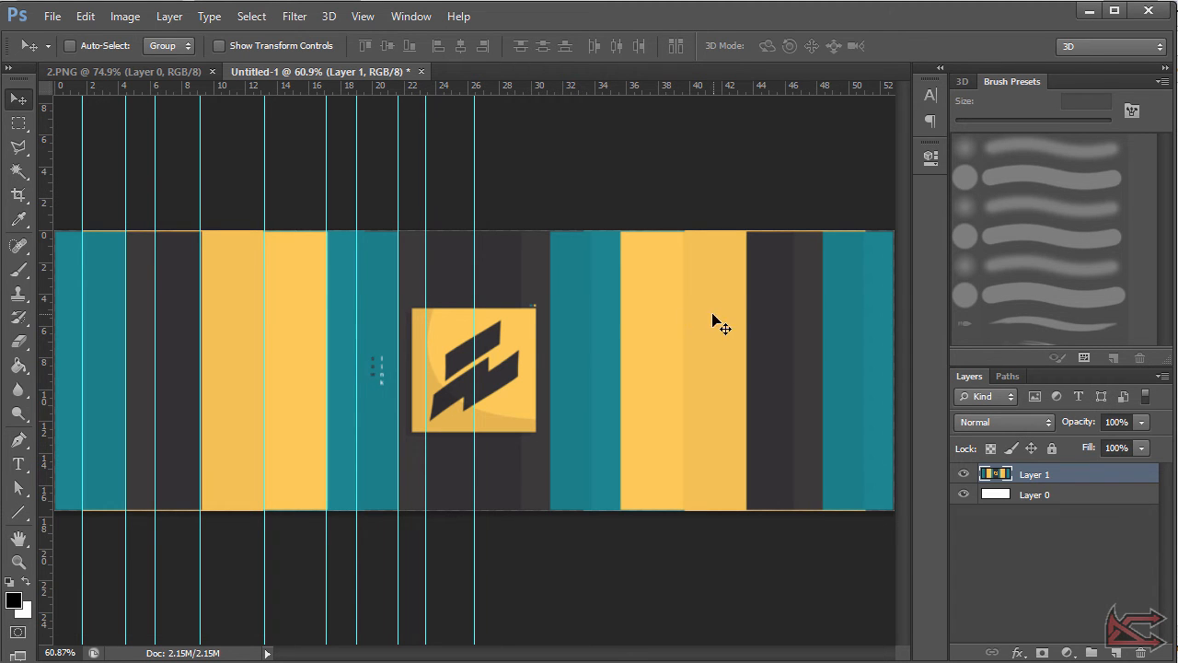
Step: Shift the reference banner on Layer 1 down and to the right, away from the first guides, and hide the rulers
{"action": "left_click_drag", "start_coordinate": [296, 285], "coordinate": [413, 327]}
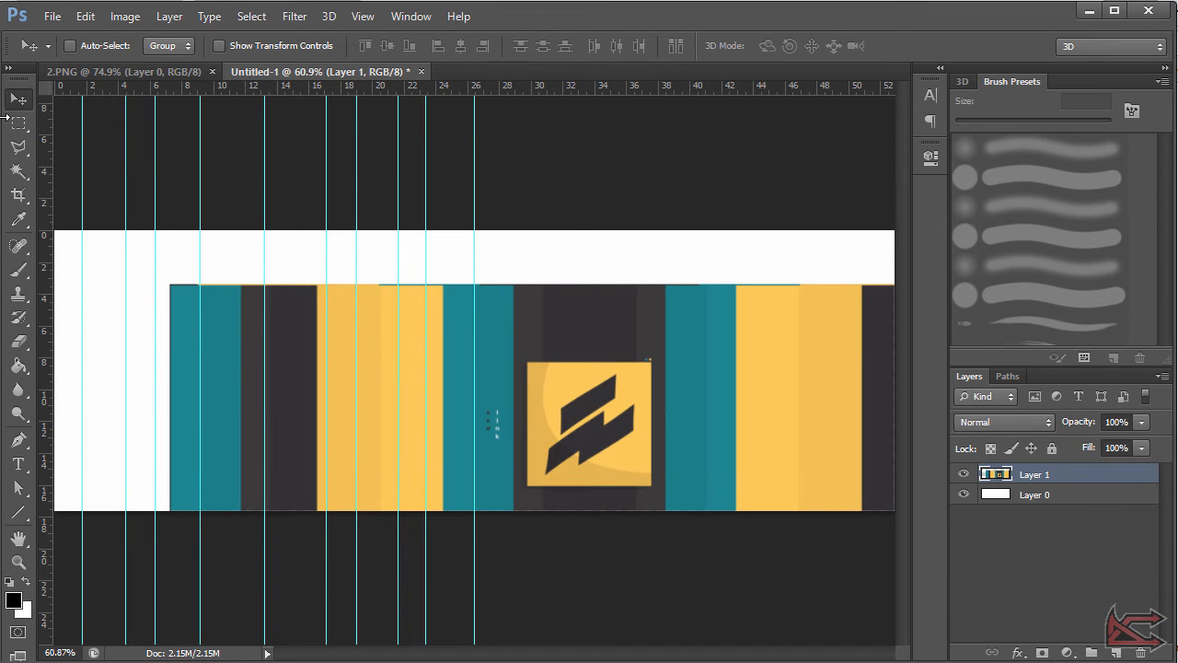
{"action": "key", "text": "ctrl+r"}
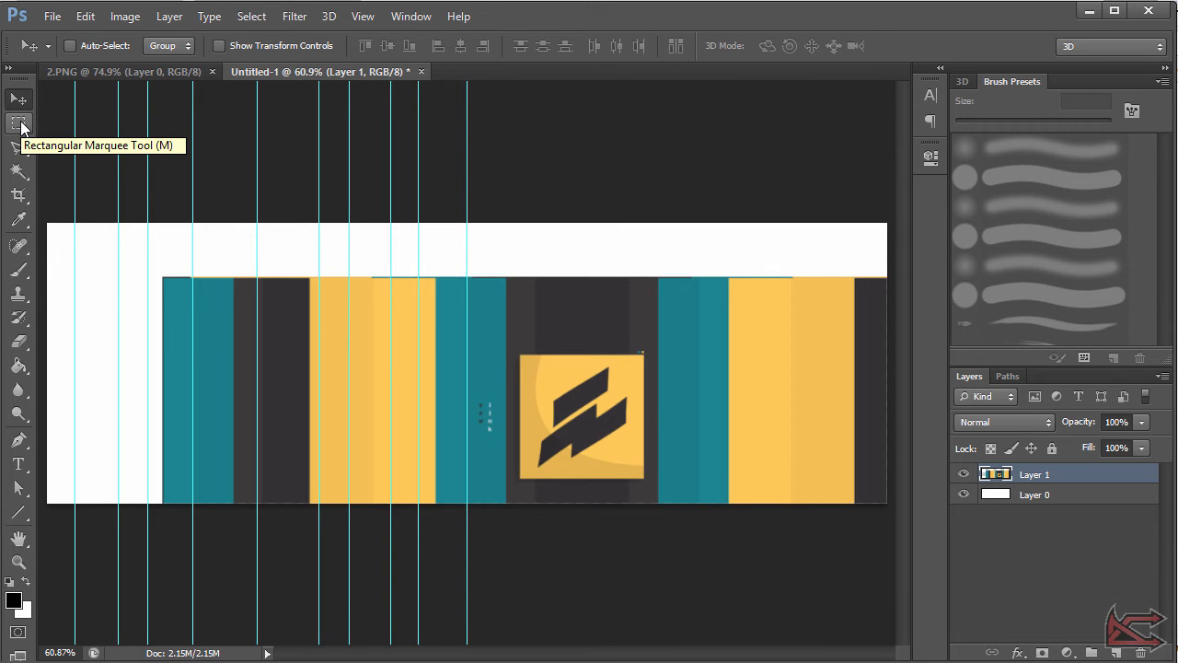
Step: Select the full-height strip between the canvas's left edge and the first guide, and add a new layer named 1
{"action": "left_click", "coordinate": [19, 123]}
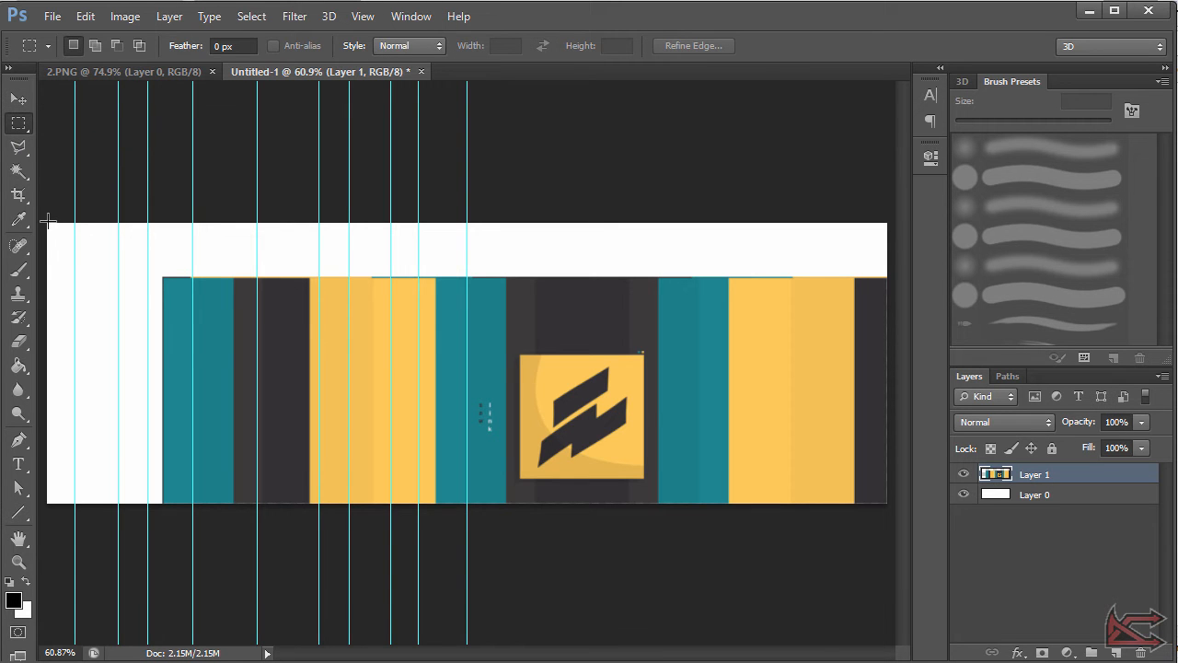
{"action": "left_click_drag", "start_coordinate": [47, 221], "coordinate": [75, 508]}
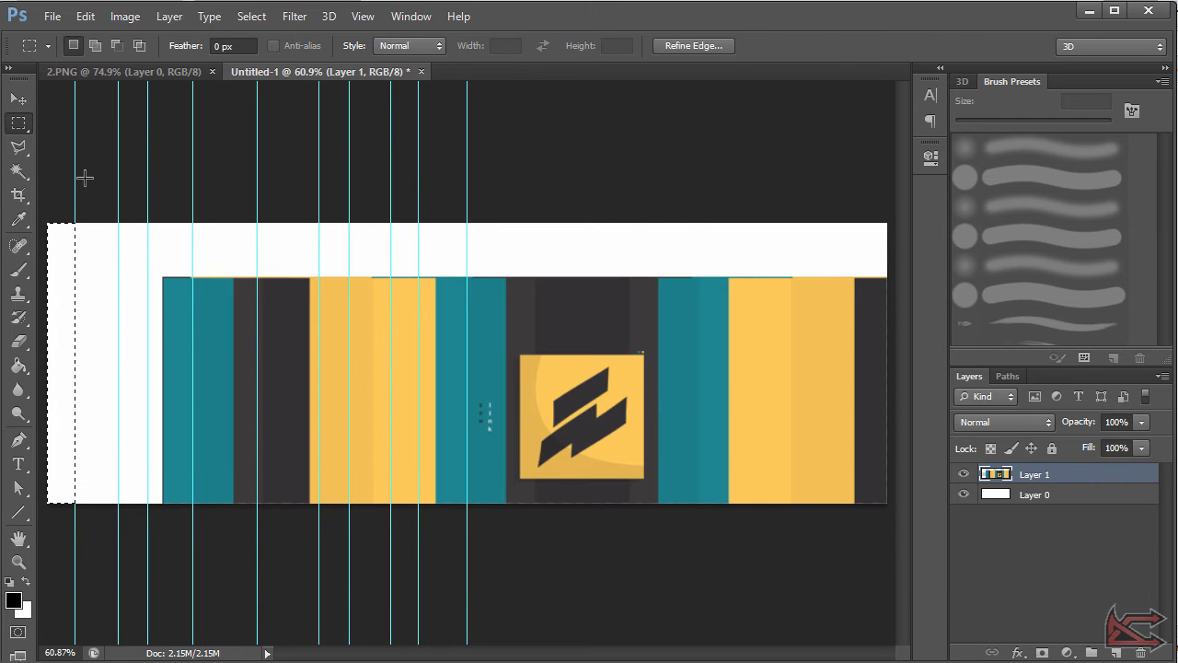
{"action": "left_click", "coordinate": [1116, 651]}
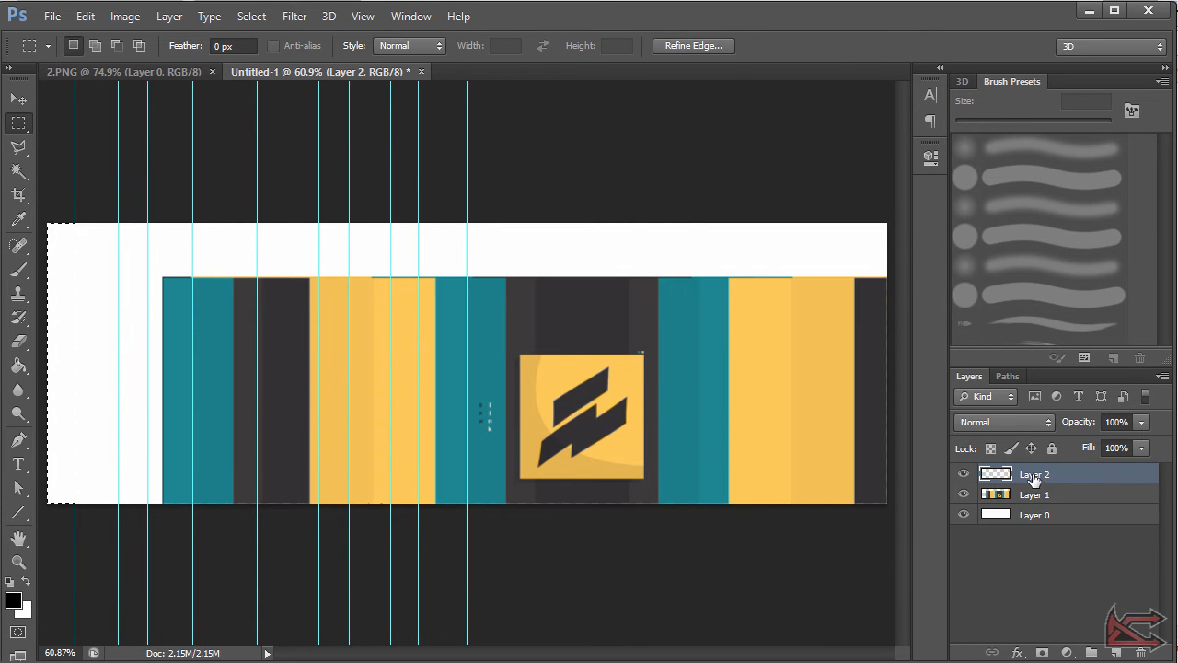
{"action": "double_click", "coordinate": [1033, 475]}
{"action": "type", "text": "1"}
{"action": "key", "text": "Return"}
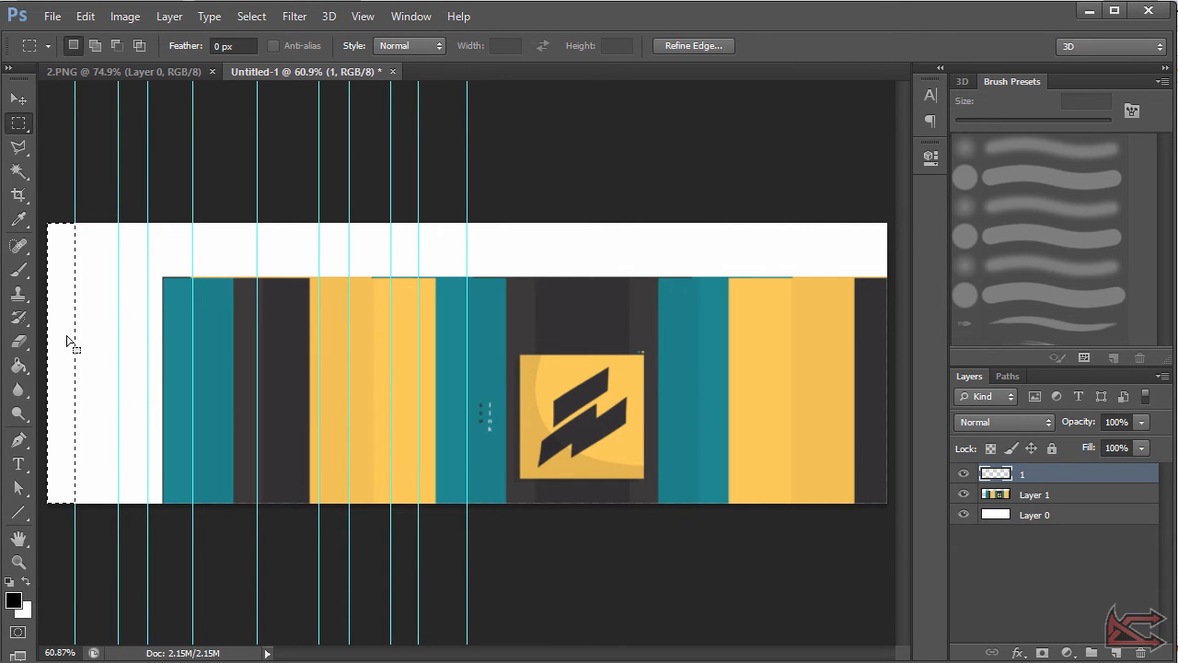
Step: Fill the selected strip on layer 1 with the lighter teal #1c8692 sampled from the reference banner
{"action": "left_click", "coordinate": [18, 366]}
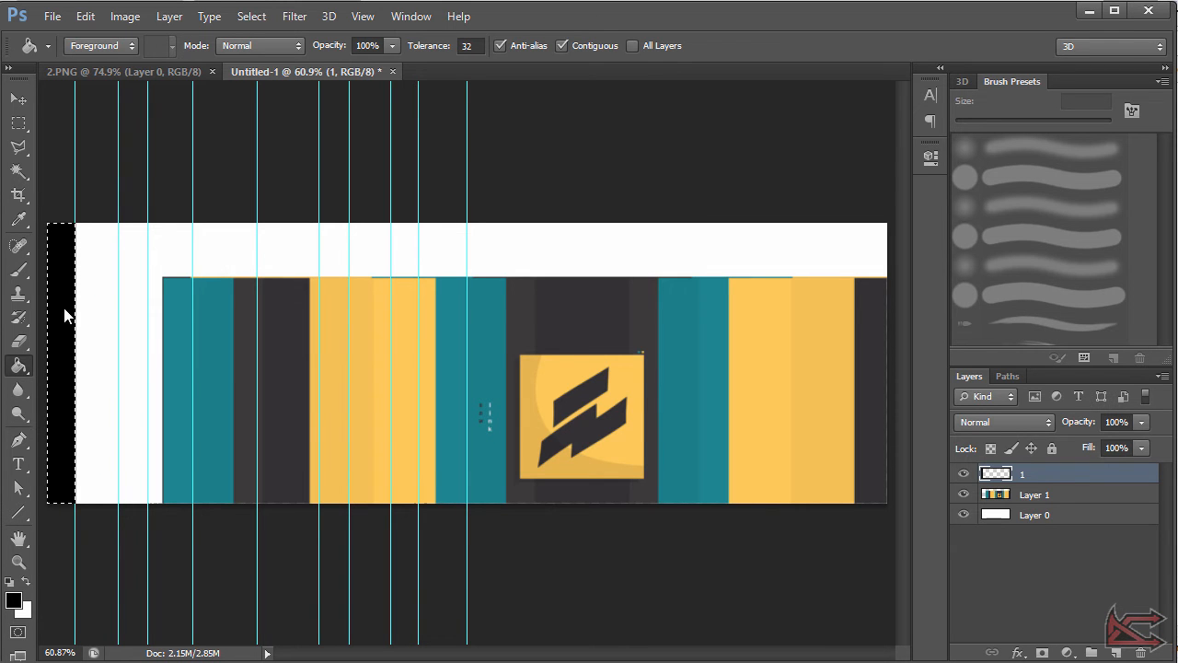
{"action": "left_click", "coordinate": [12, 601]}
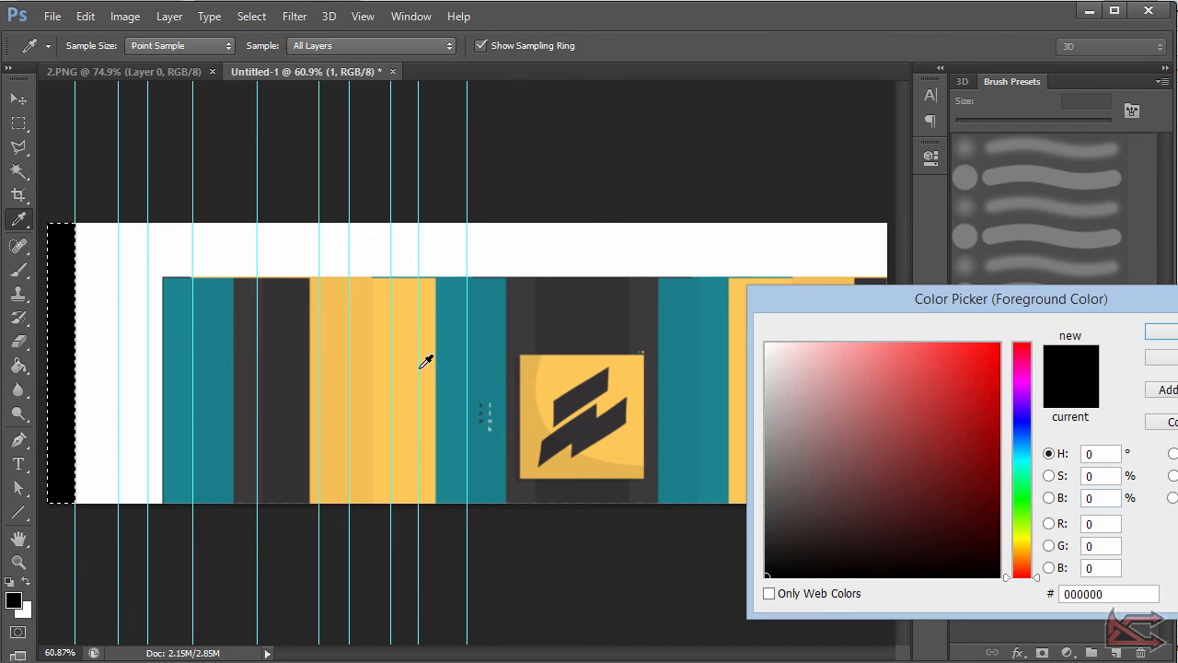
{"action": "left_click", "coordinate": [185, 304]}
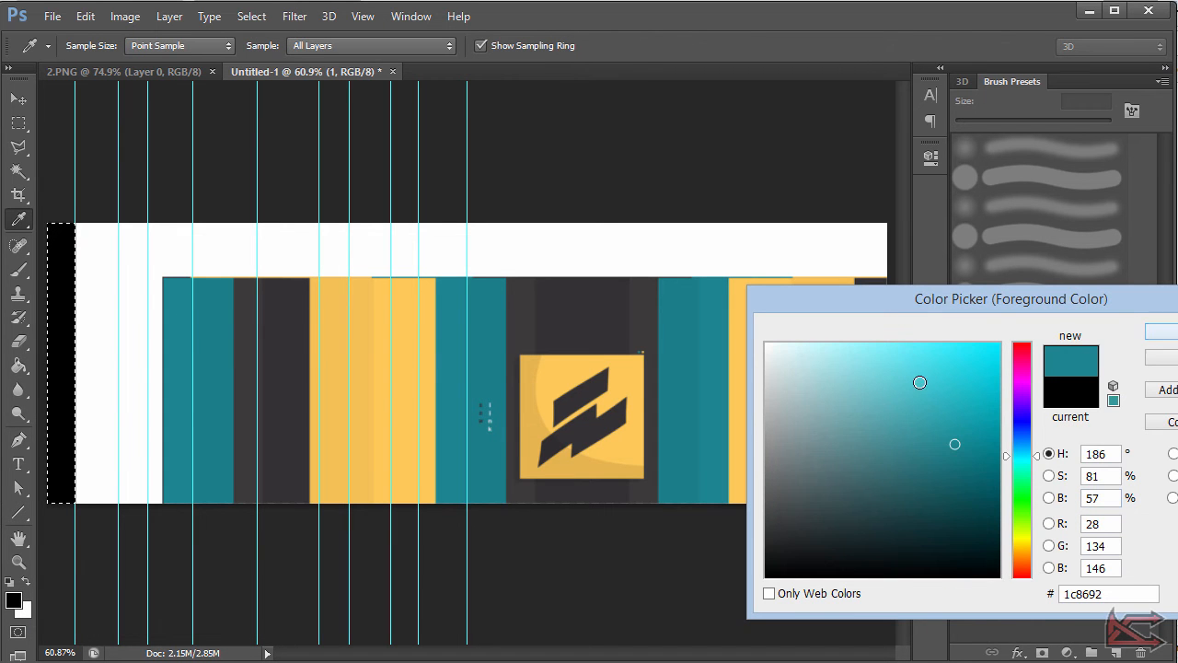
{"action": "key", "text": "Return"}
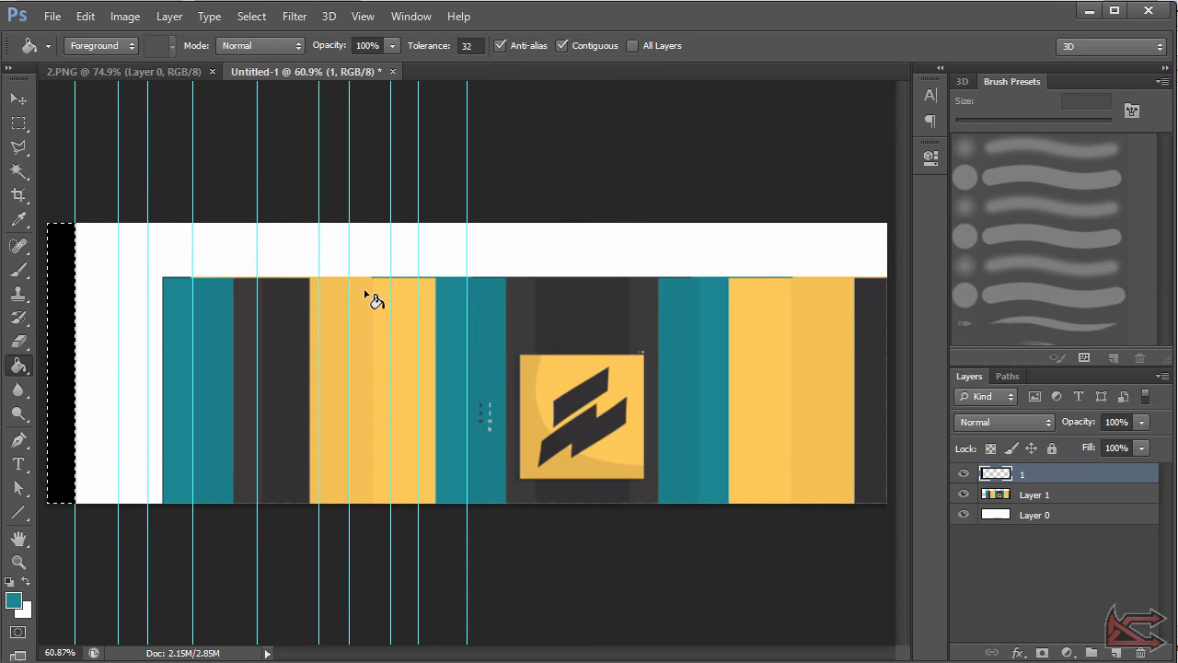
{"action": "left_click", "coordinate": [55, 338]}
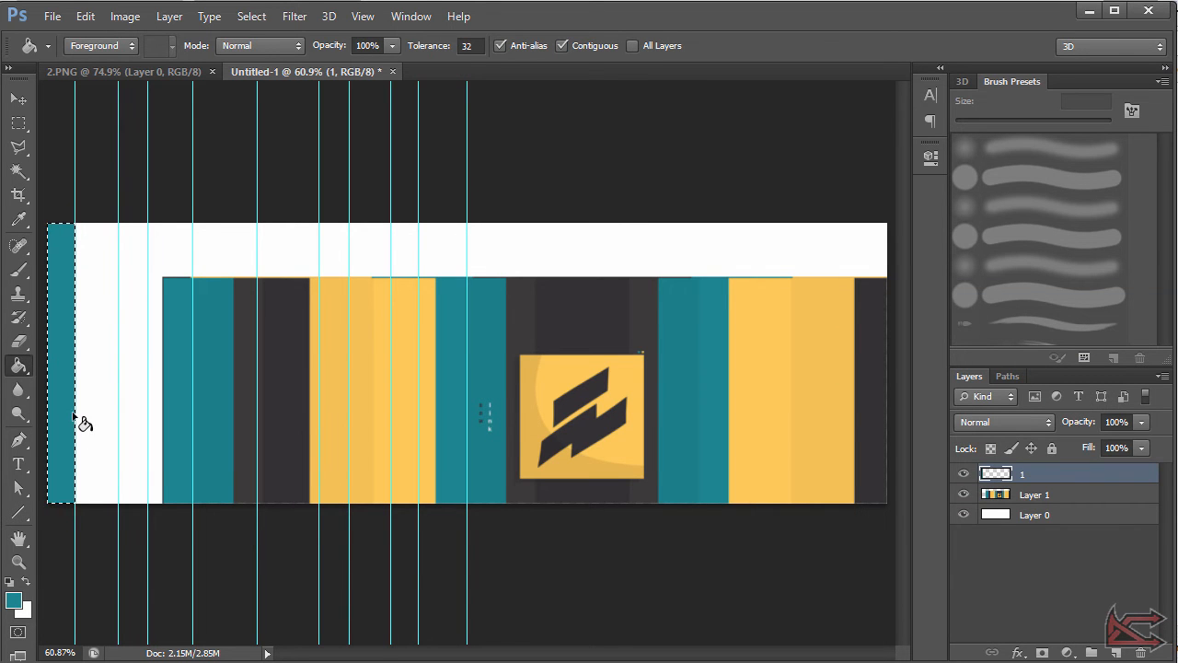
Step: On a new layer, fill the full-height strip between the first and second guides with the darker teal #1a7f8a sampled from the banner
{"action": "left_click", "coordinate": [19, 123]}
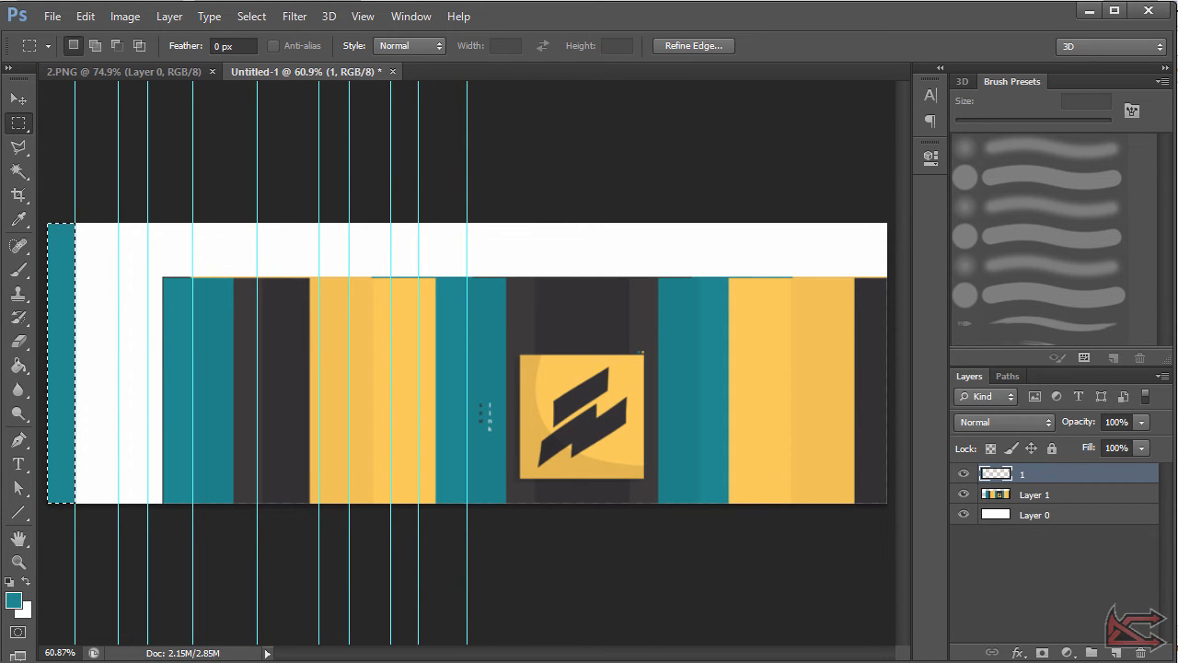
{"action": "left_click", "coordinate": [1116, 652]}
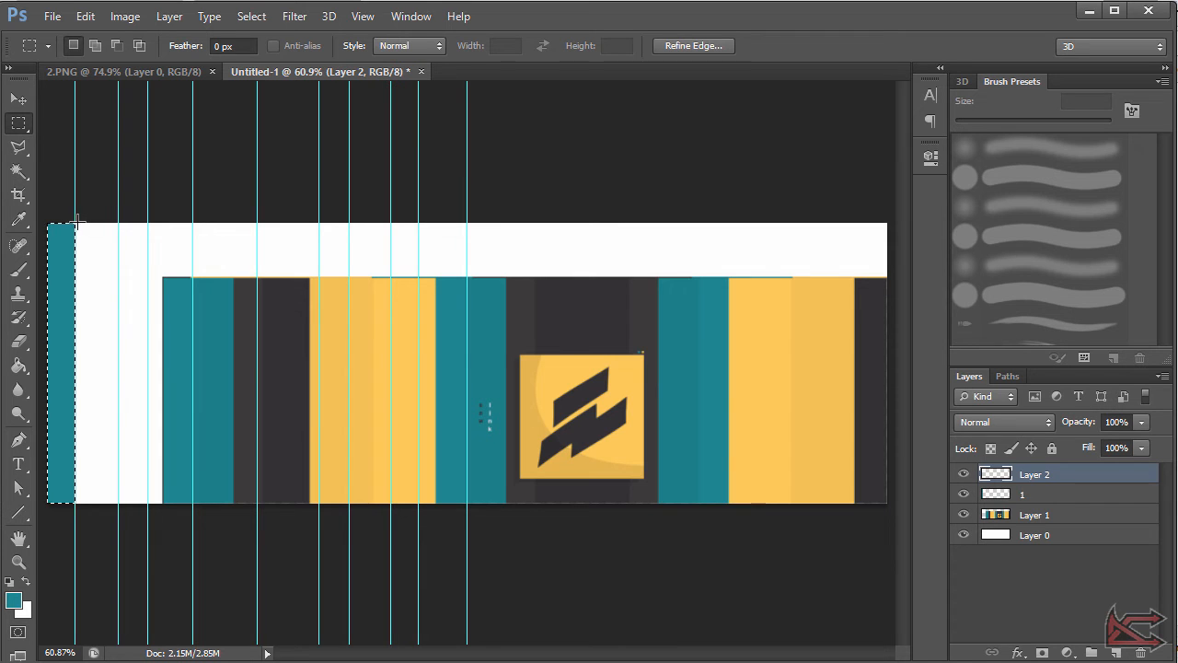
{"action": "left_click_drag", "start_coordinate": [76, 223], "coordinate": [120, 503]}
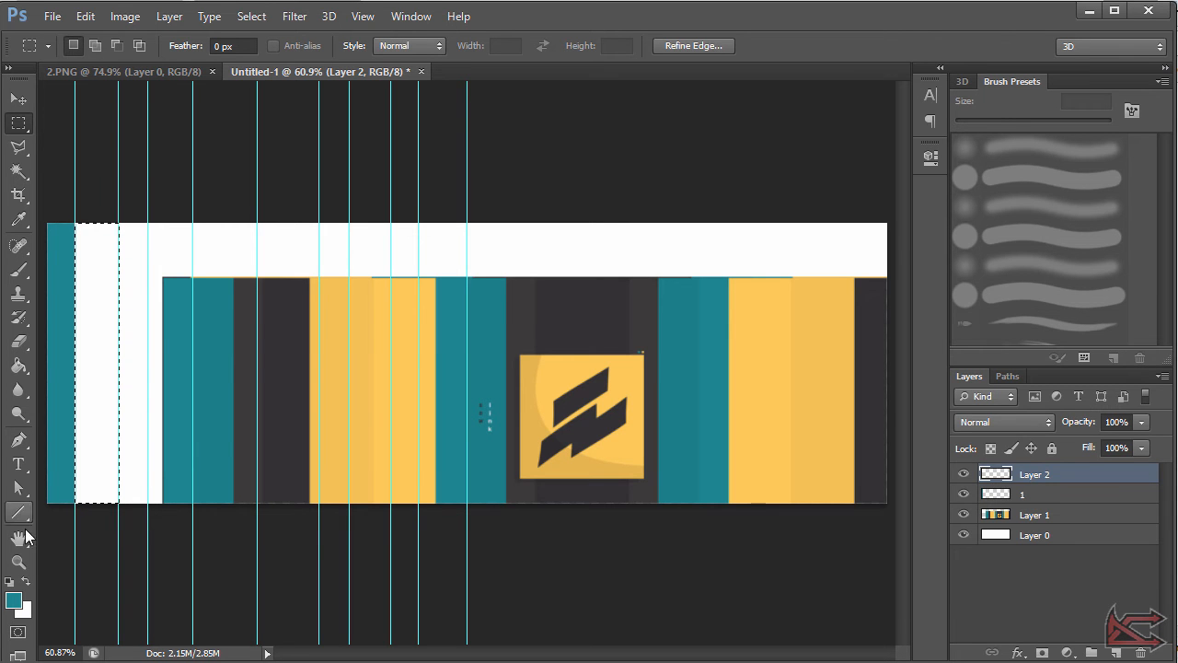
{"action": "left_click", "coordinate": [13, 601]}
{"action": "left_click", "coordinate": [216, 353]}
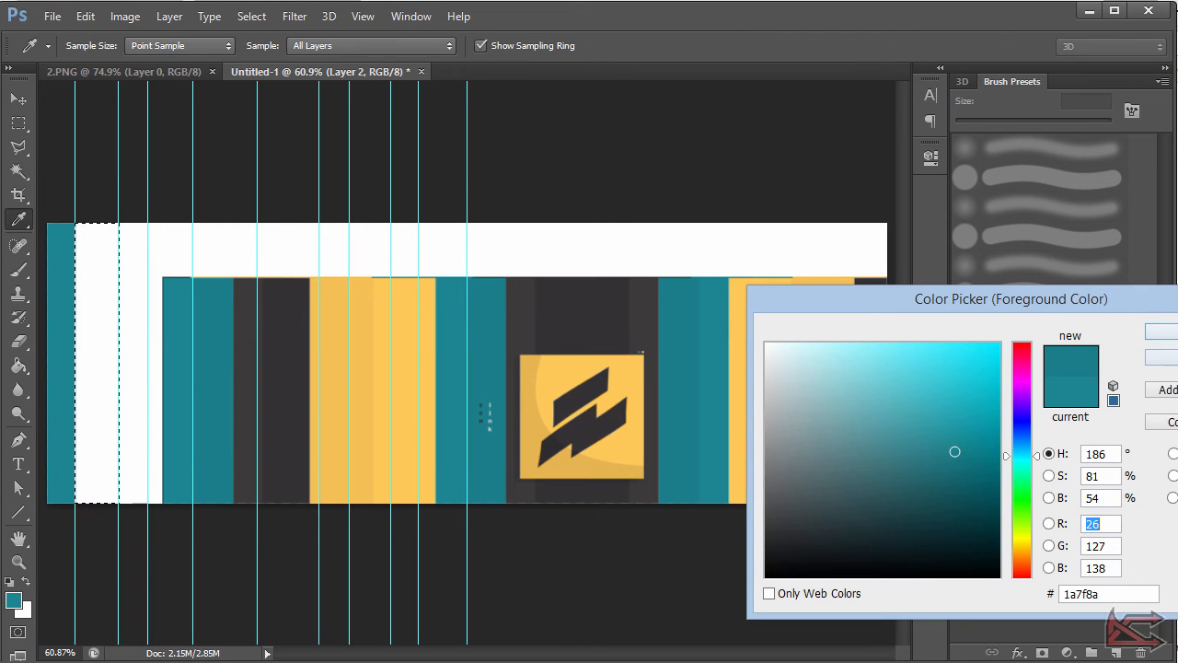
{"action": "key", "text": "Return"}
{"action": "key", "text": "g"}
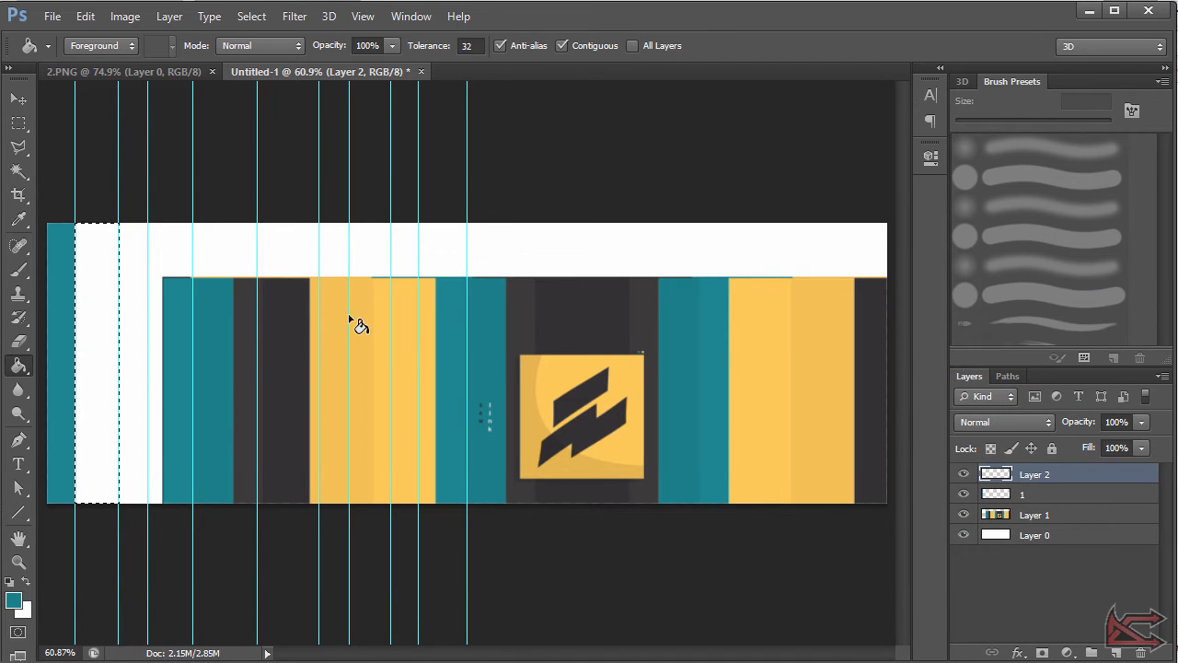
{"action": "left_click", "coordinate": [93, 276]}
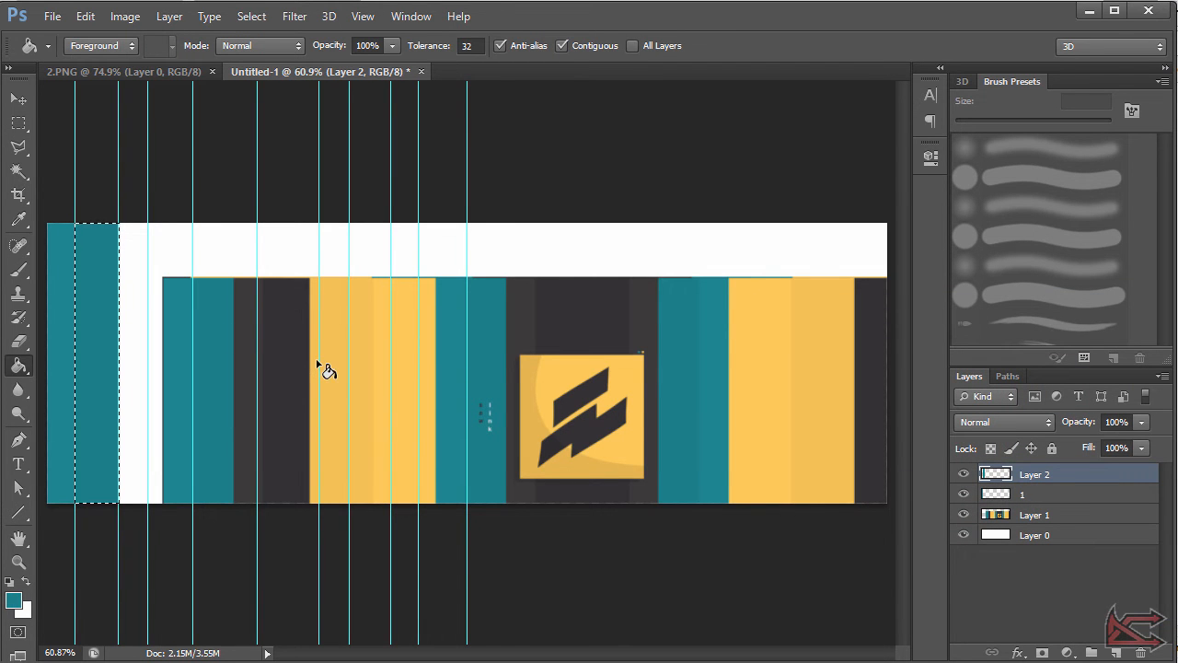
Step: Compare the two teal strips with the guides and selection outline hidden, and show the extras again
{"action": "key", "text": "ctrl+h"}
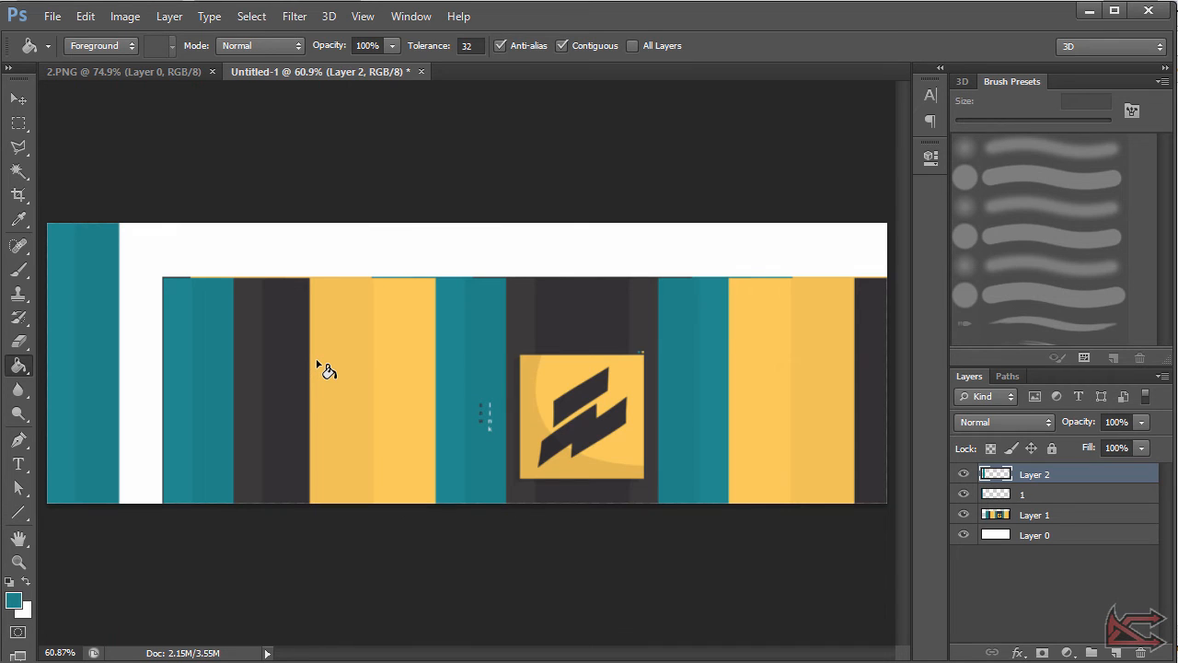
{"action": "key", "text": "ctrl+h"}
{"action": "key", "text": "ctrl+h"}
{"action": "key", "text": "ctrl+h"}
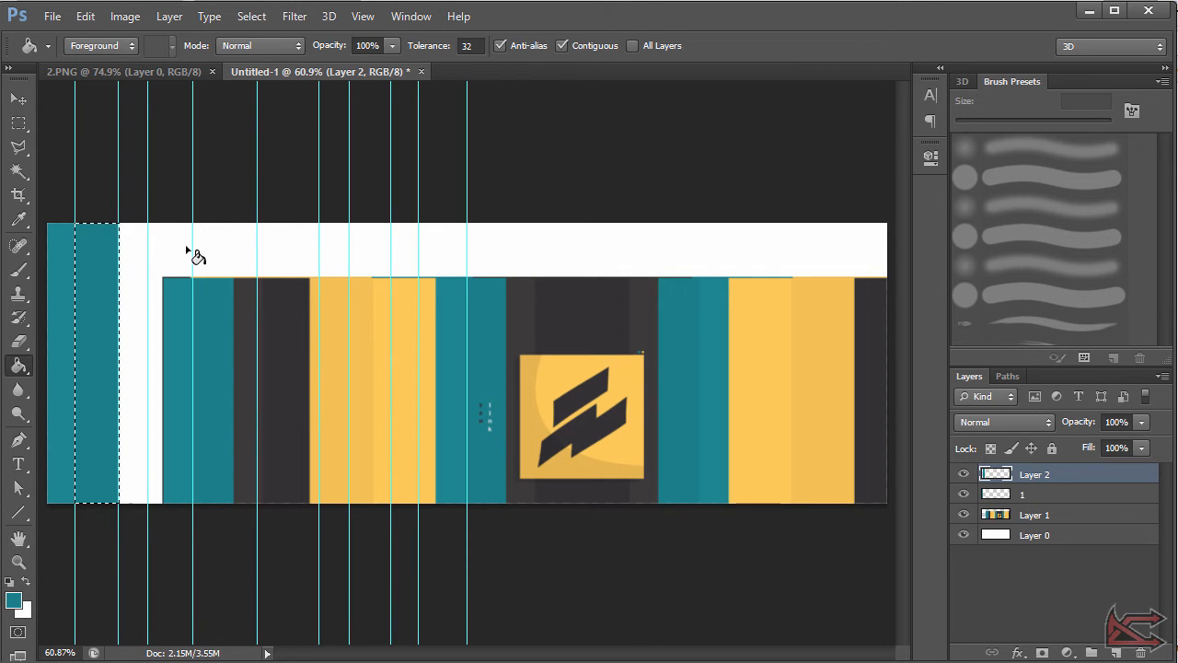
Step: Add another layer on top, renaming the second strip's layer as 2 and the new layer as 3
{"action": "left_click", "coordinate": [1117, 652]}
{"action": "double_click", "coordinate": [1046, 499]}
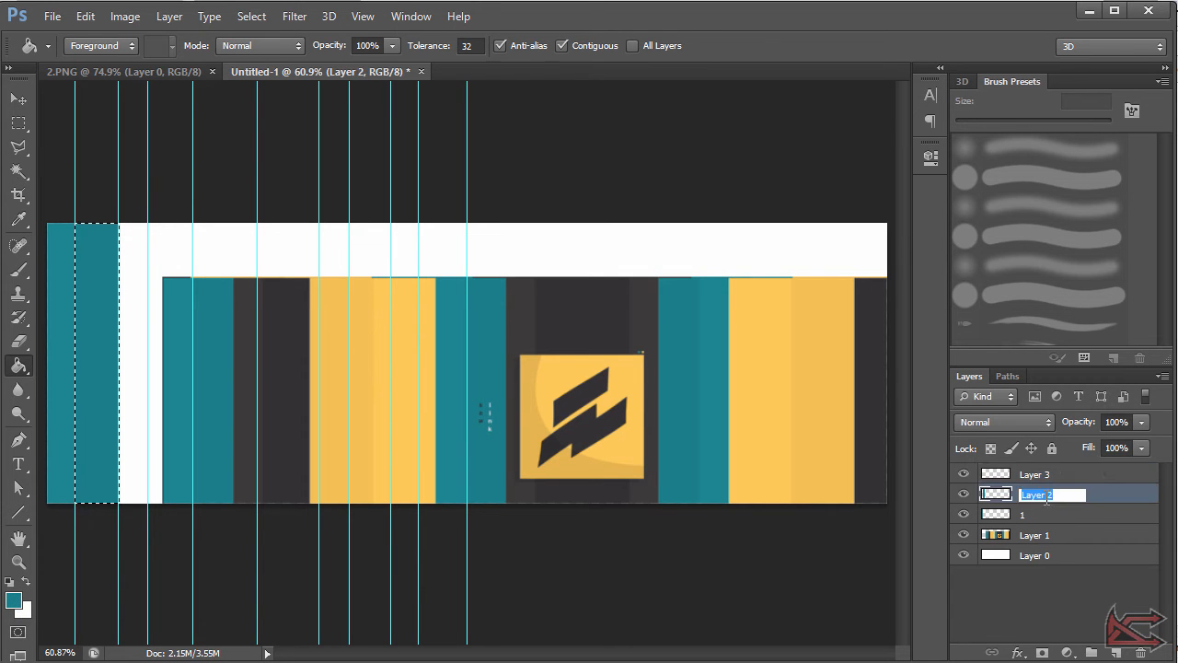
{"action": "type", "text": "2"}
{"action": "key", "text": "Return"}
{"action": "double_click", "coordinate": [1038, 476]}
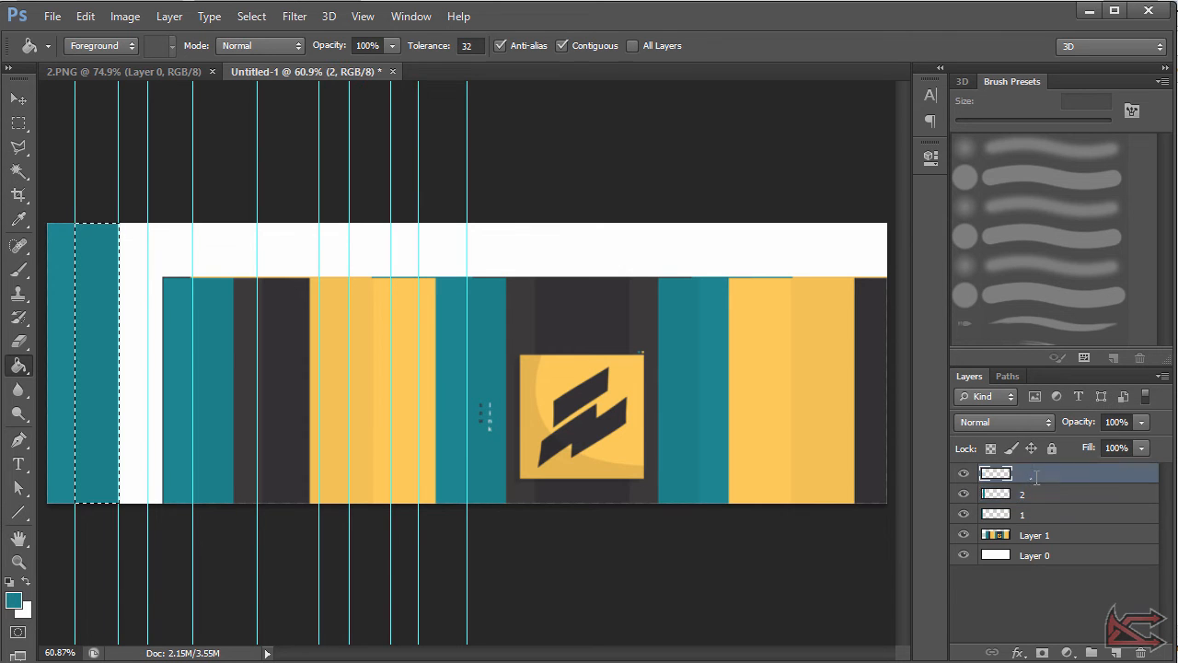
{"action": "type", "text": "3"}
{"action": "key", "text": "Return"}
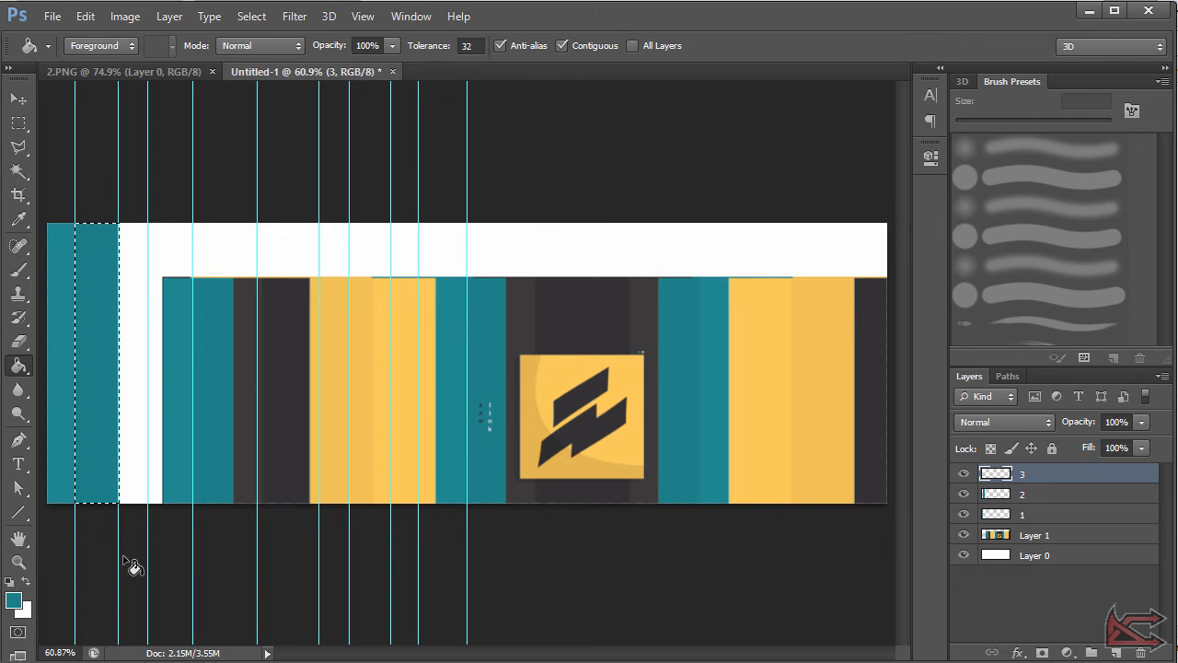
Step: On layer 3, fill the full-height strip between the second and third guides with dark grey #3b3a3a sampled from the banner
{"action": "left_click", "coordinate": [13, 600]}
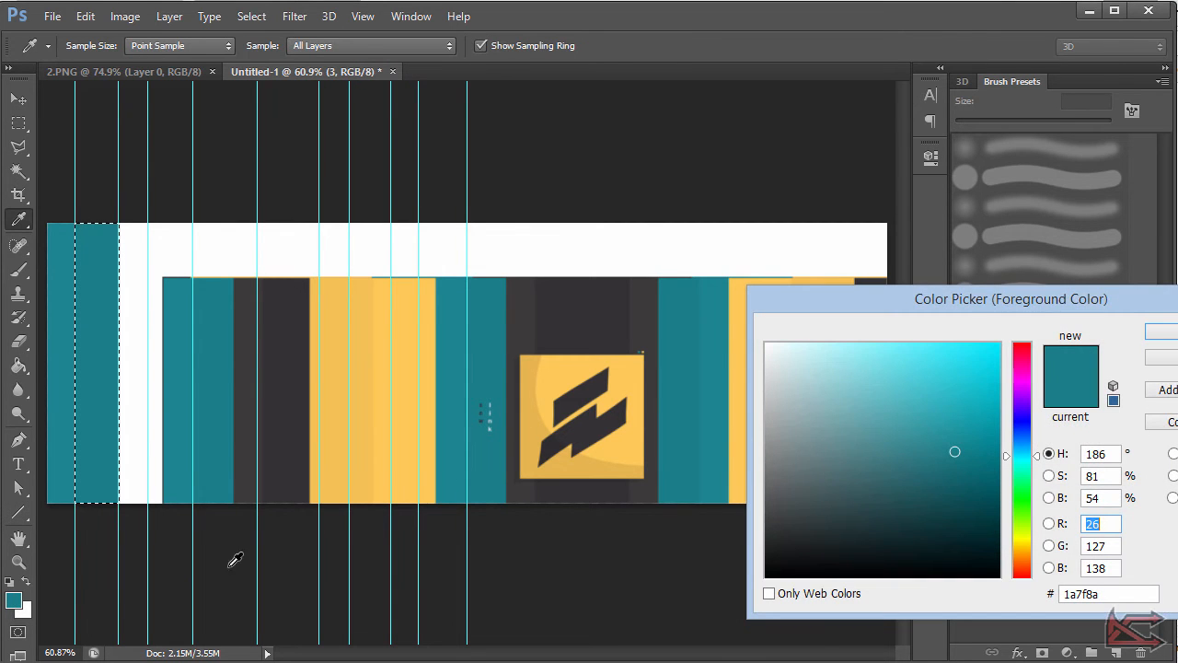
{"action": "left_click", "coordinate": [258, 294]}
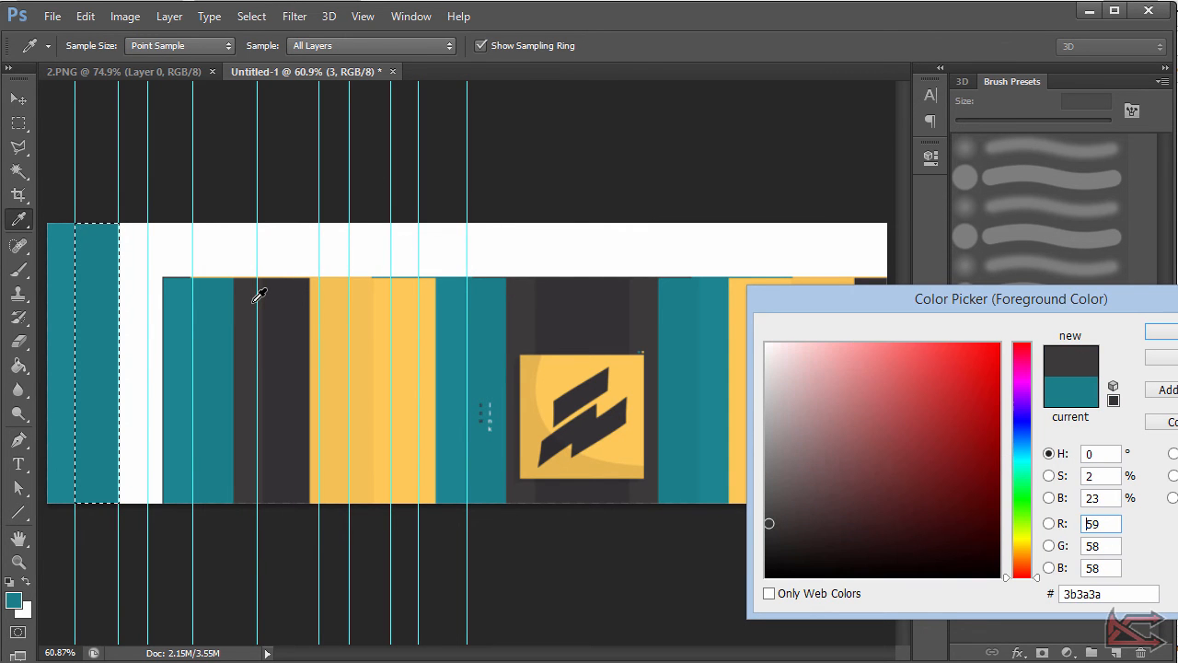
{"action": "left_click", "coordinate": [1162, 331]}
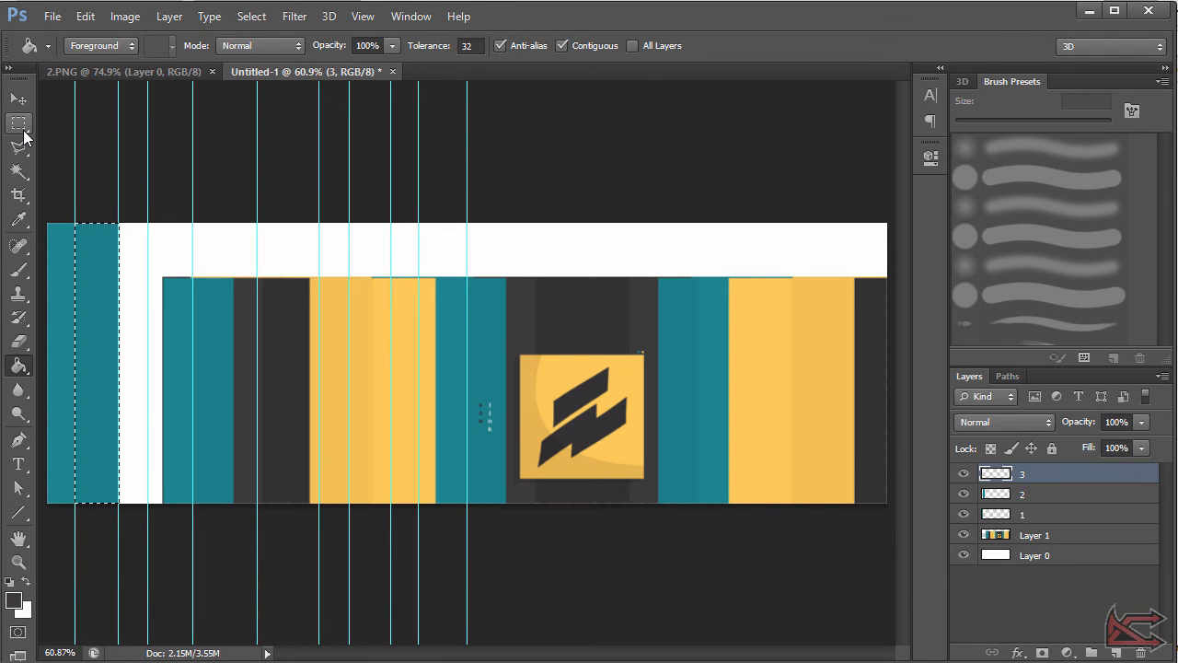
{"action": "left_click", "coordinate": [23, 131]}
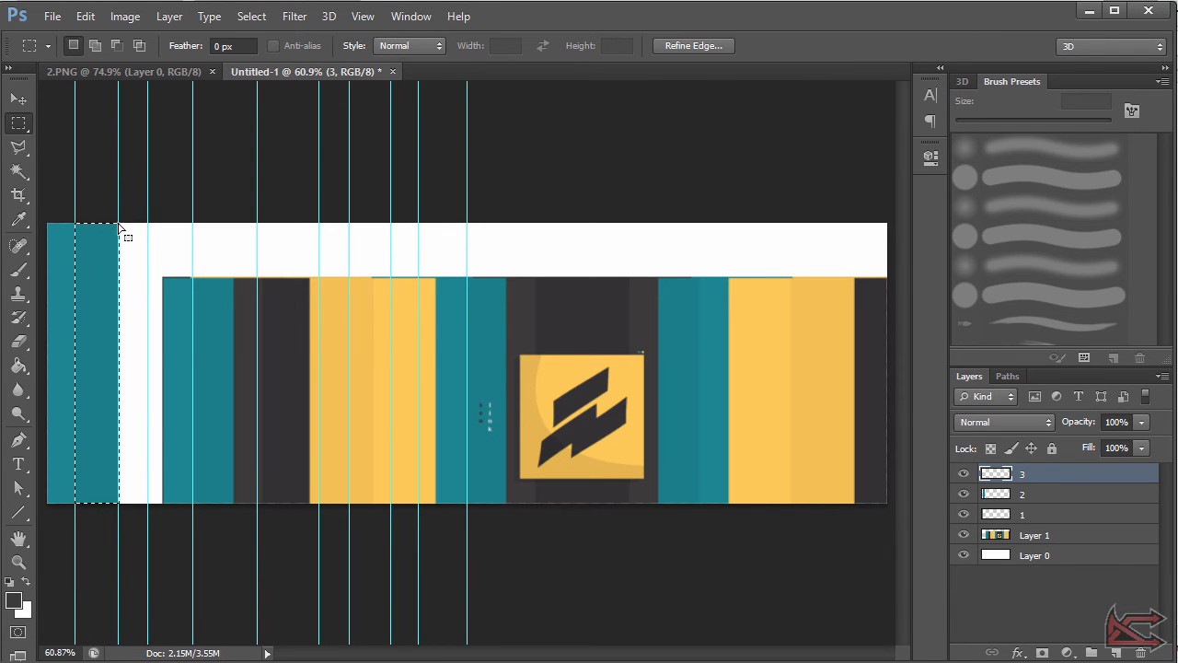
{"action": "left_click_drag", "start_coordinate": [118, 223], "coordinate": [147, 504]}
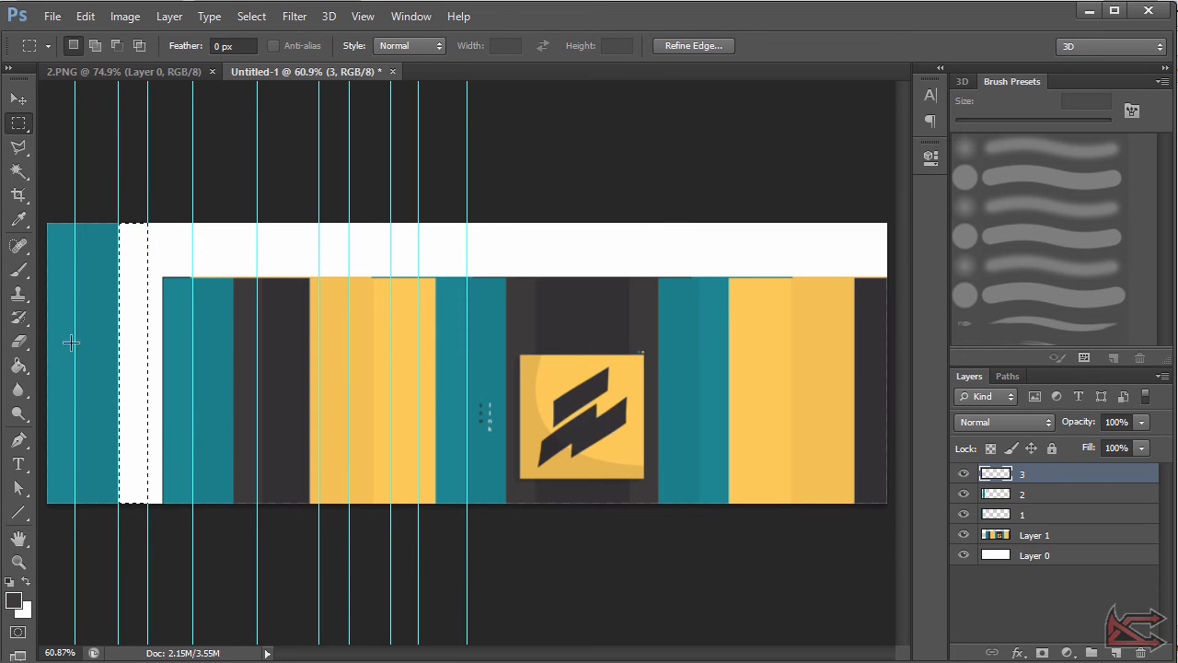
{"action": "left_click", "coordinate": [18, 366]}
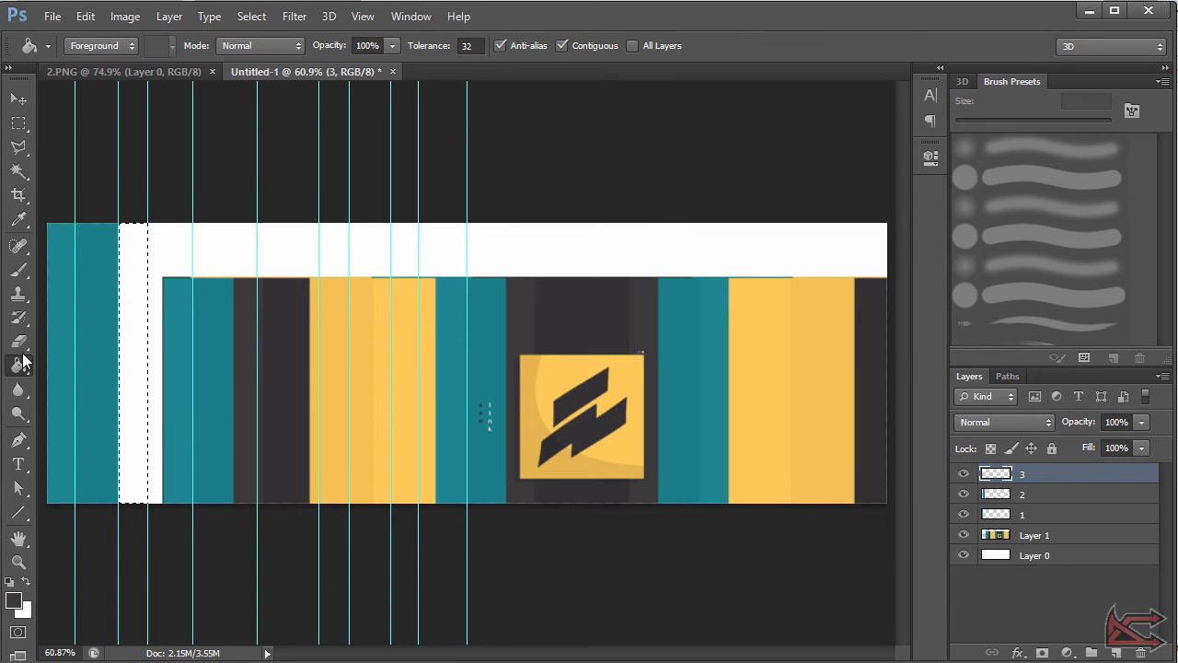
{"action": "left_click", "coordinate": [138, 284]}
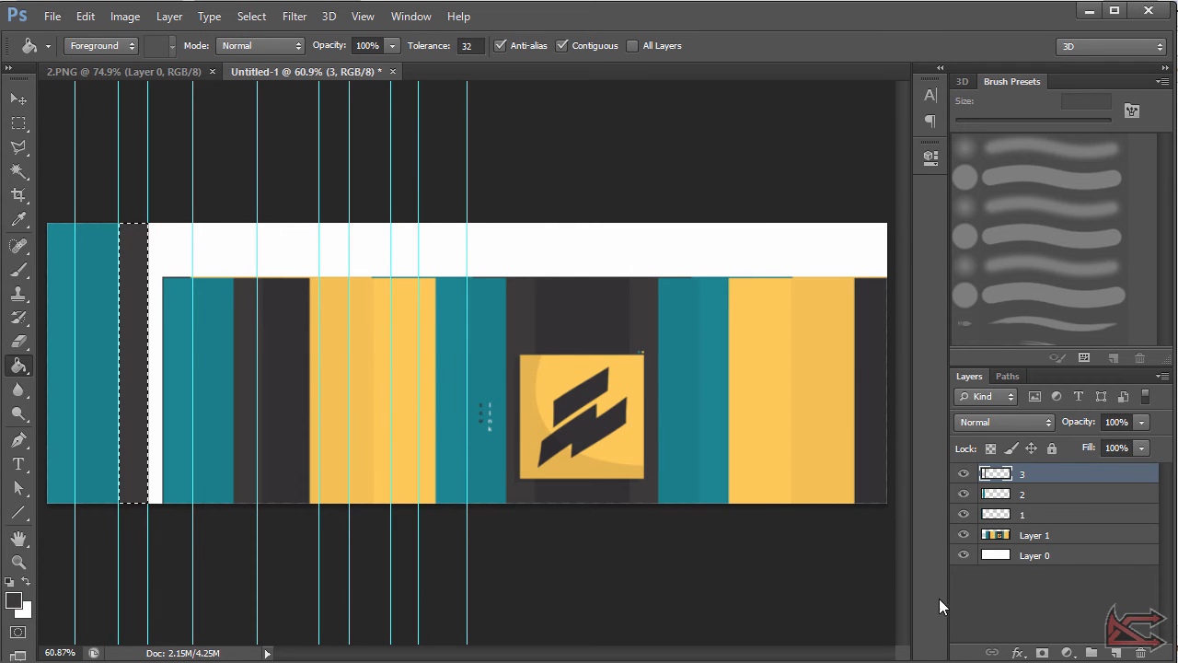
Step: Add a new layer above layer 3 and name it 4
{"action": "left_click", "coordinate": [1115, 653]}
{"action": "double_click", "coordinate": [1032, 474]}
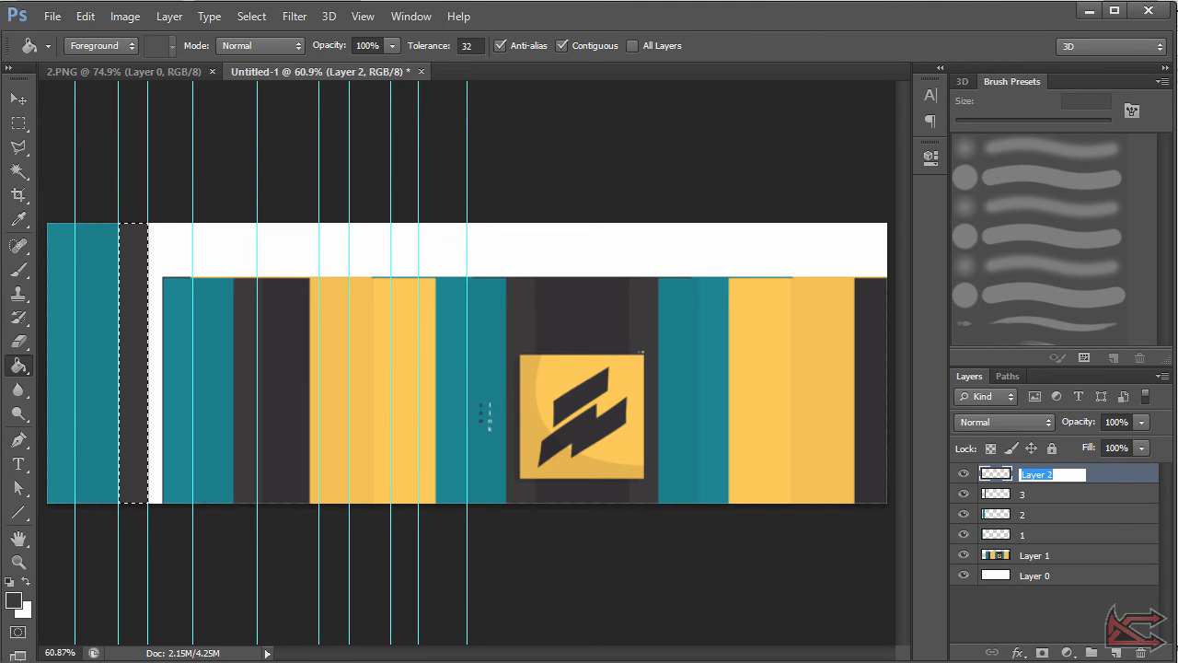
{"action": "type", "text": "4"}
{"action": "key", "text": "Return"}
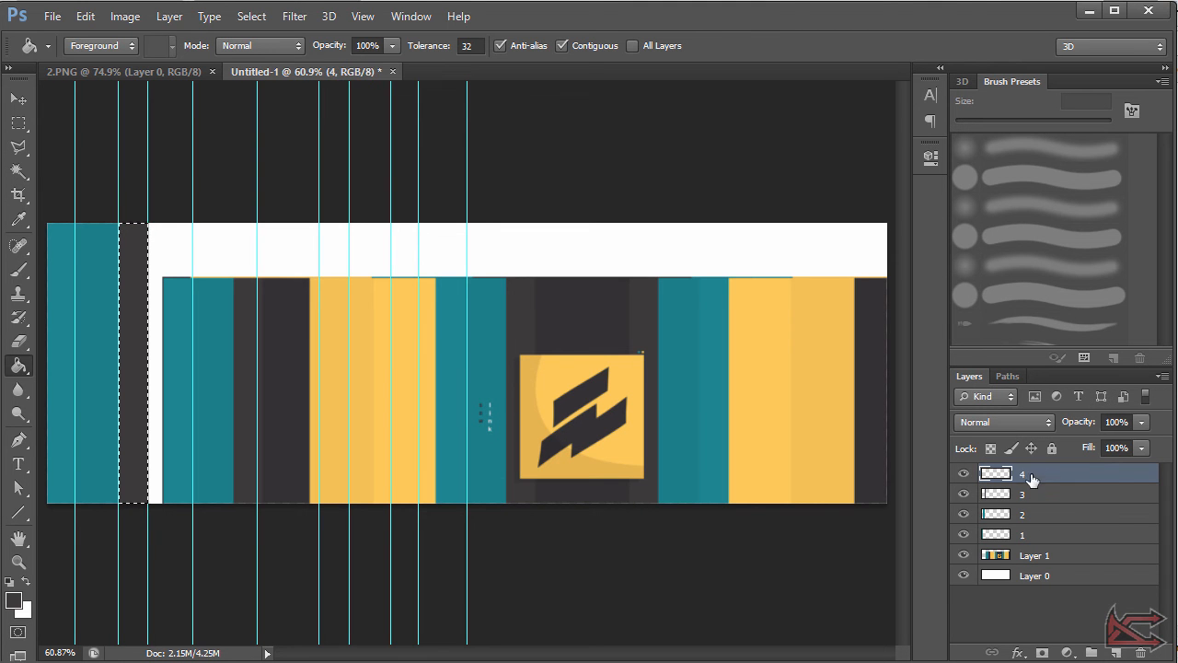
Step: On layer 4, fill the full-height strip between the third and fourth guides with dark grey #343233 sampled from the banner
{"action": "left_click", "coordinate": [15, 603]}
{"action": "left_click", "coordinate": [275, 318]}
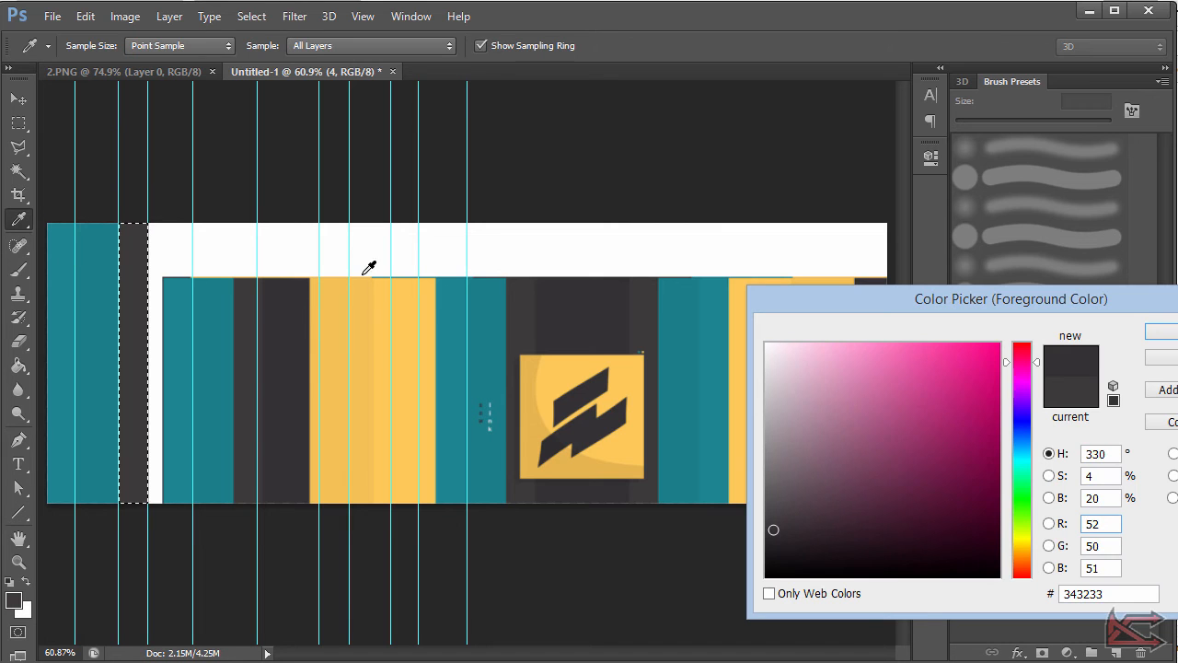
{"action": "key", "text": "Return"}
{"action": "key", "text": "g"}
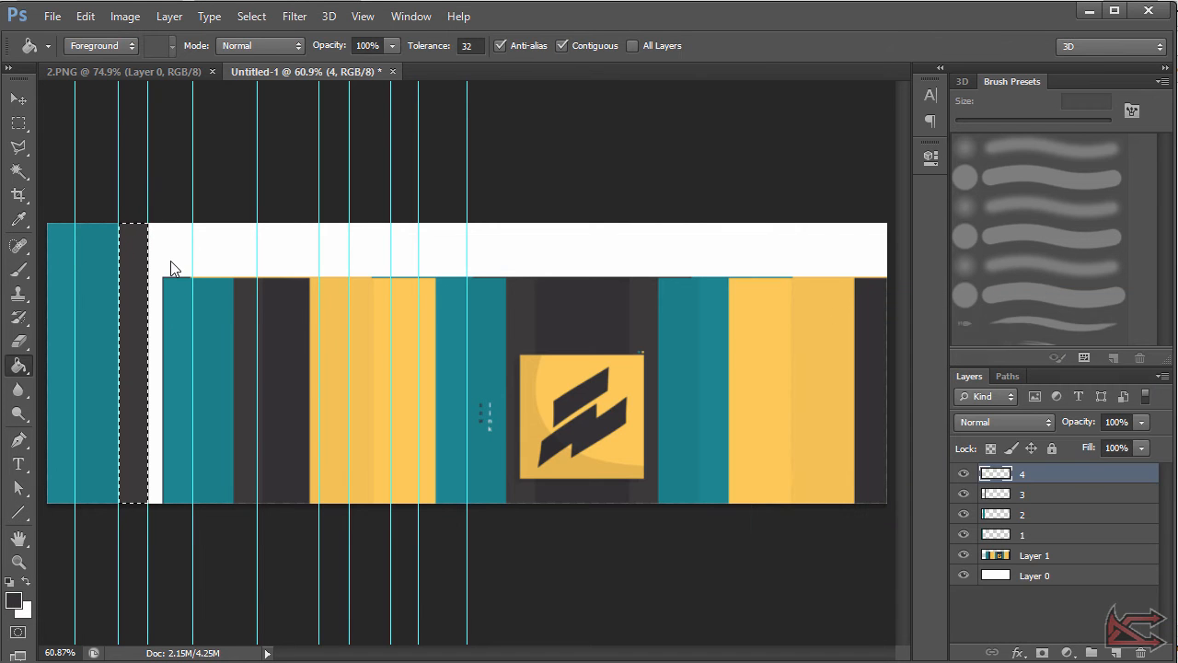
{"action": "left_click", "coordinate": [19, 122]}
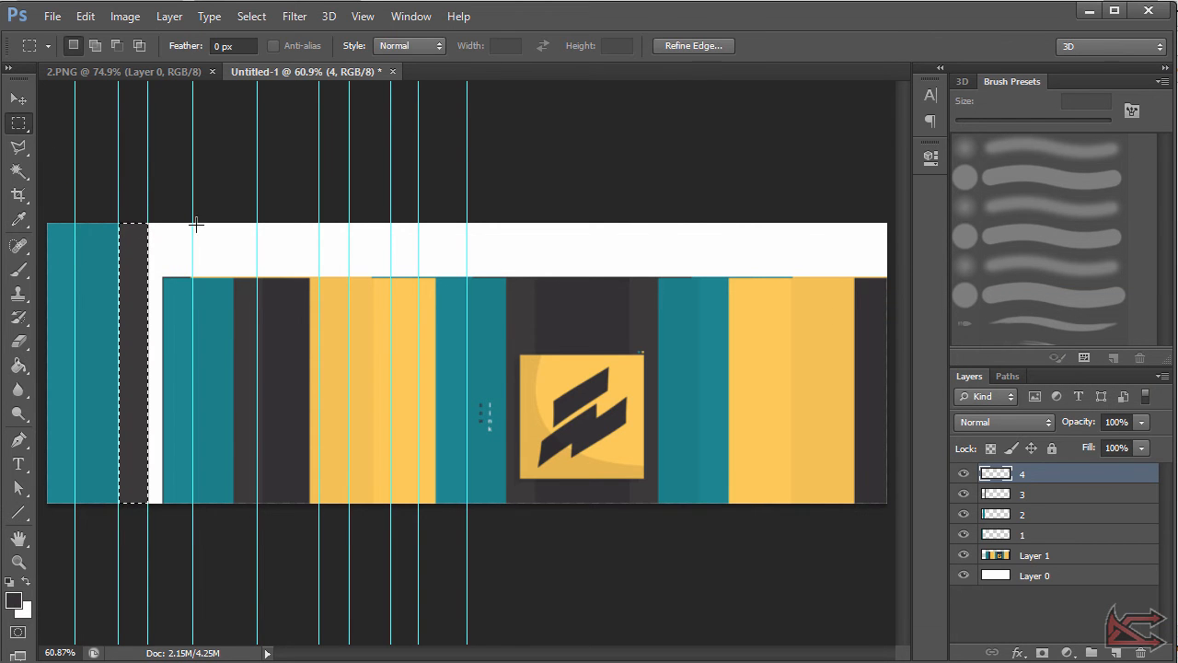
{"action": "left_click_drag", "start_coordinate": [191, 223], "coordinate": [148, 503]}
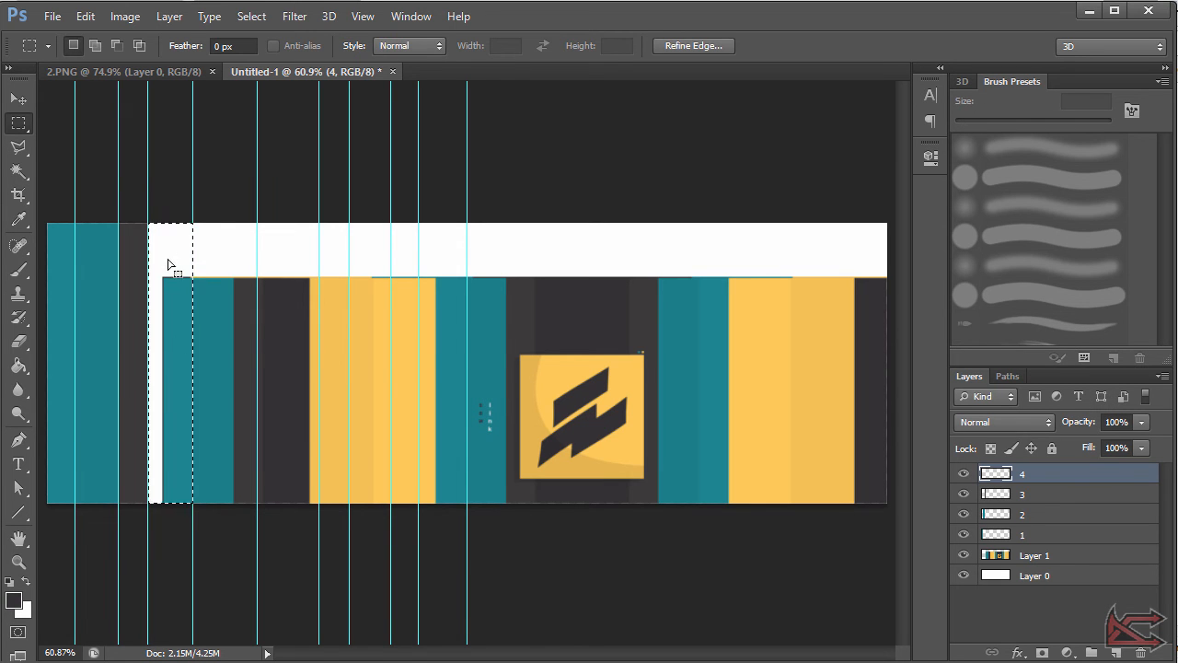
{"action": "key", "text": "g"}
{"action": "left_click", "coordinate": [175, 247]}
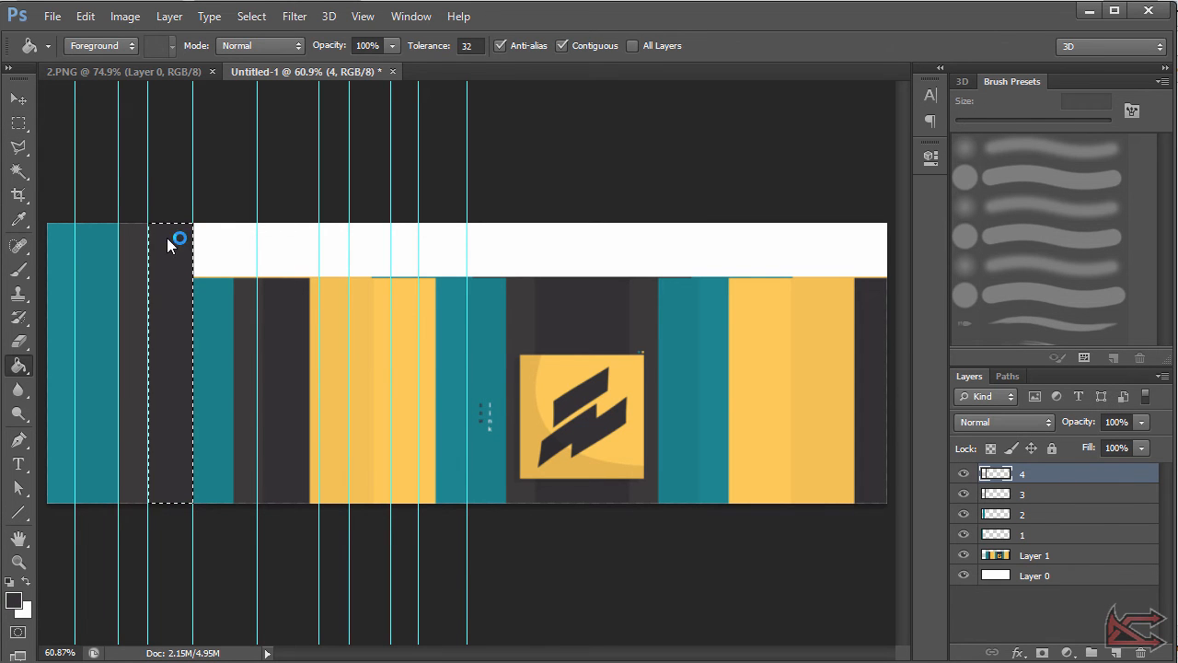
Step: Add a new layer above layer 4, clear the selection, and name the new layer 5
{"action": "left_click", "coordinate": [1116, 652]}
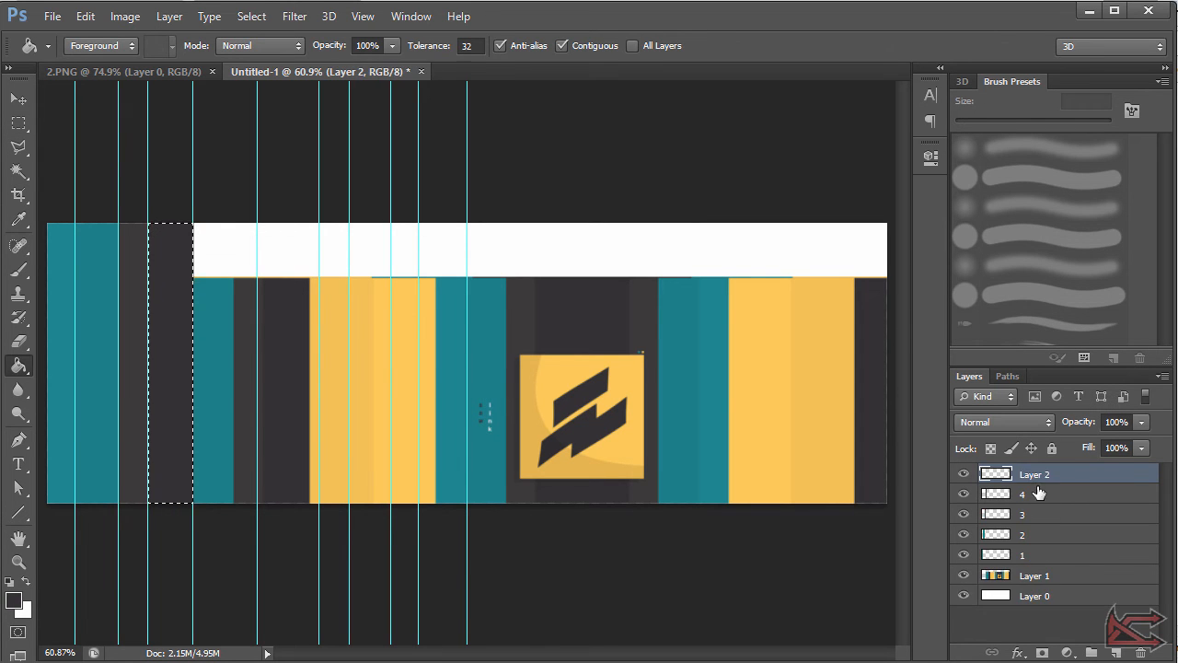
{"action": "key", "text": "ctrl+d"}
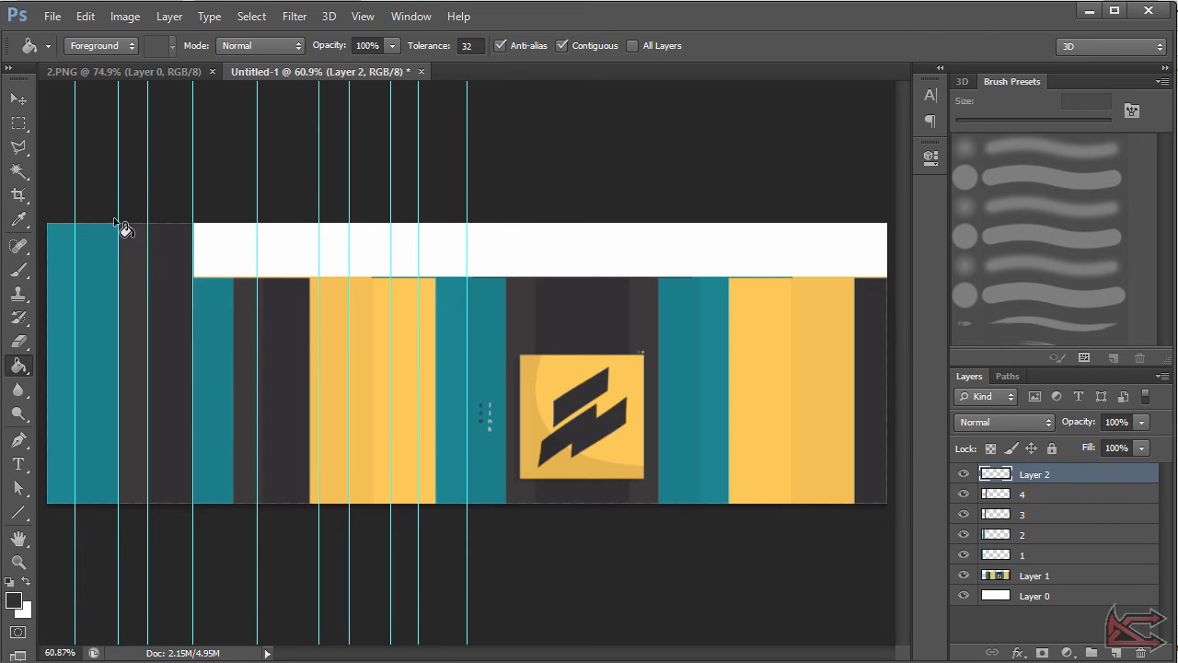
{"action": "double_click", "coordinate": [1033, 474]}
{"action": "type", "text": "5"}
{"action": "key", "text": "Return"}
Step: On layer 5, fill the full-height strip between the fourth and fifth guides with the darker yellow #f5c155 sampled from the banner
{"action": "left_click", "coordinate": [14, 603]}
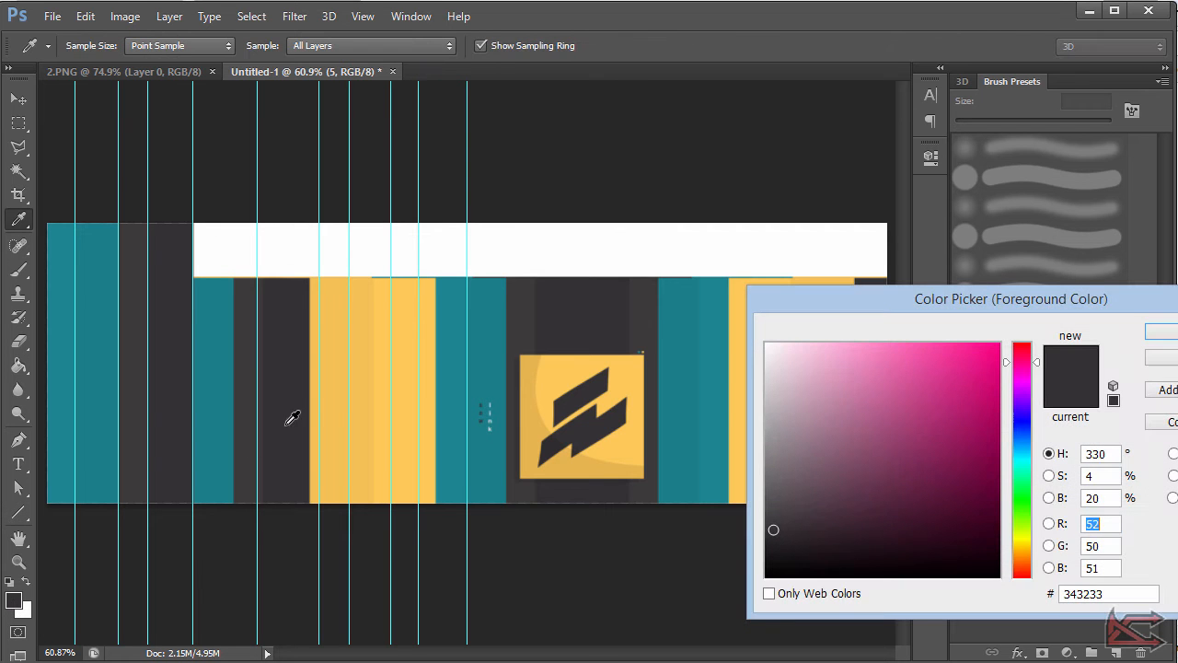
{"action": "left_click", "coordinate": [324, 313]}
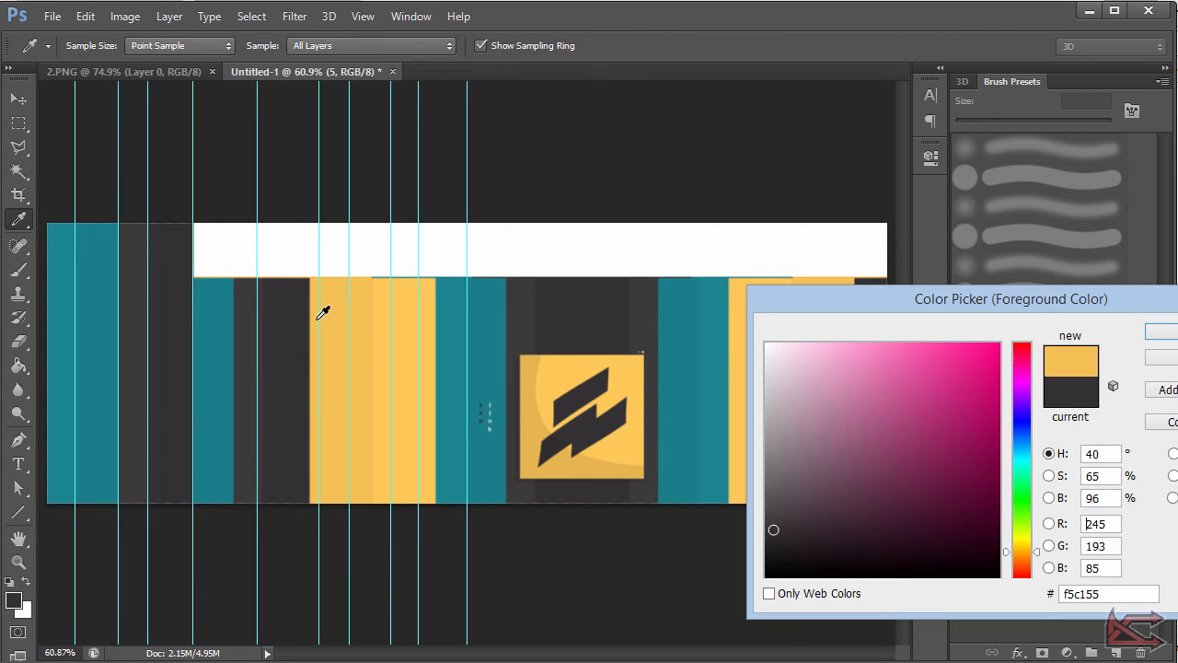
{"action": "left_click", "coordinate": [1161, 331]}
{"action": "key", "text": "g"}
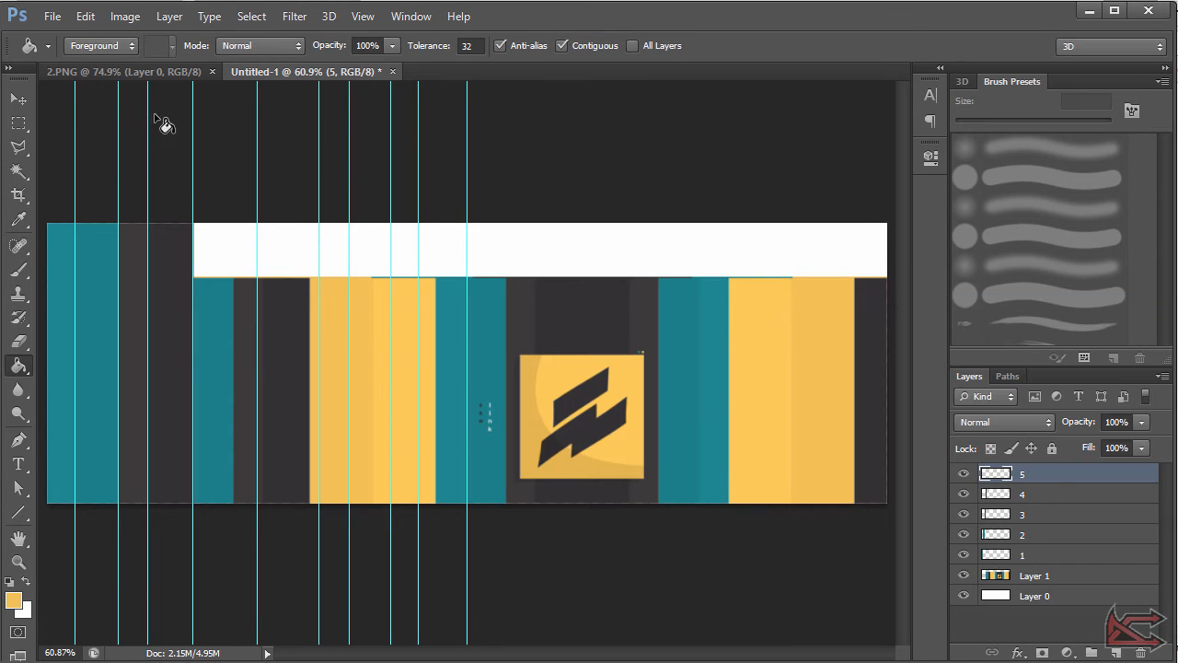
{"action": "left_click", "coordinate": [19, 123]}
{"action": "left_click_drag", "start_coordinate": [194, 223], "coordinate": [258, 515]}
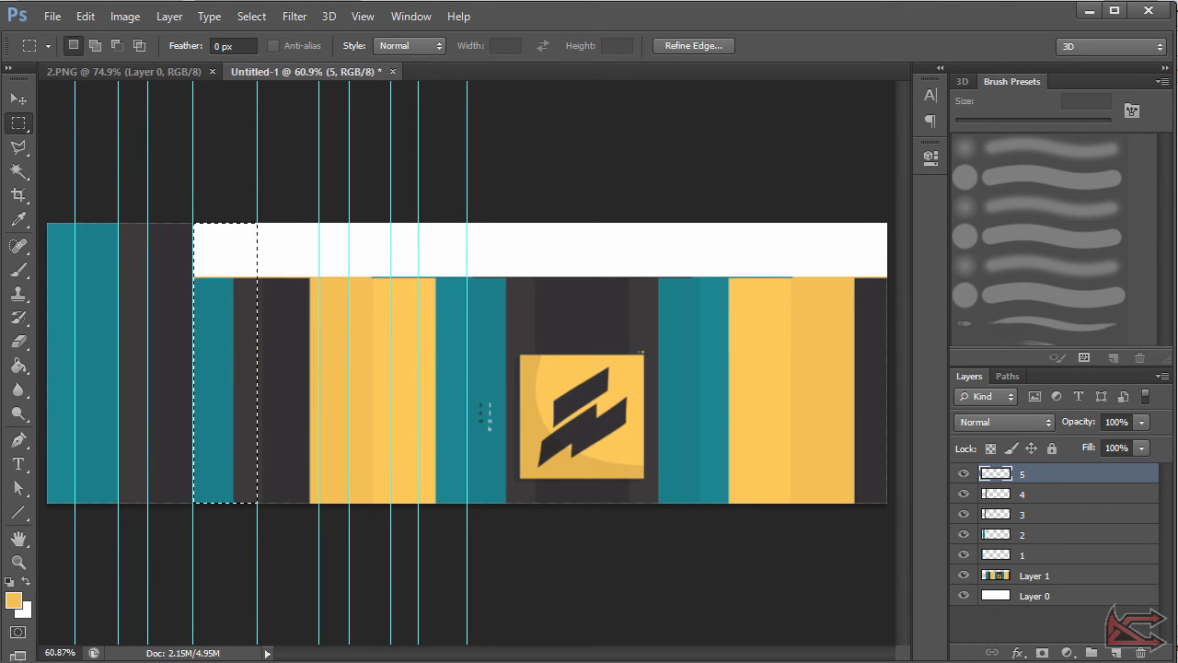
{"action": "key", "text": "g"}
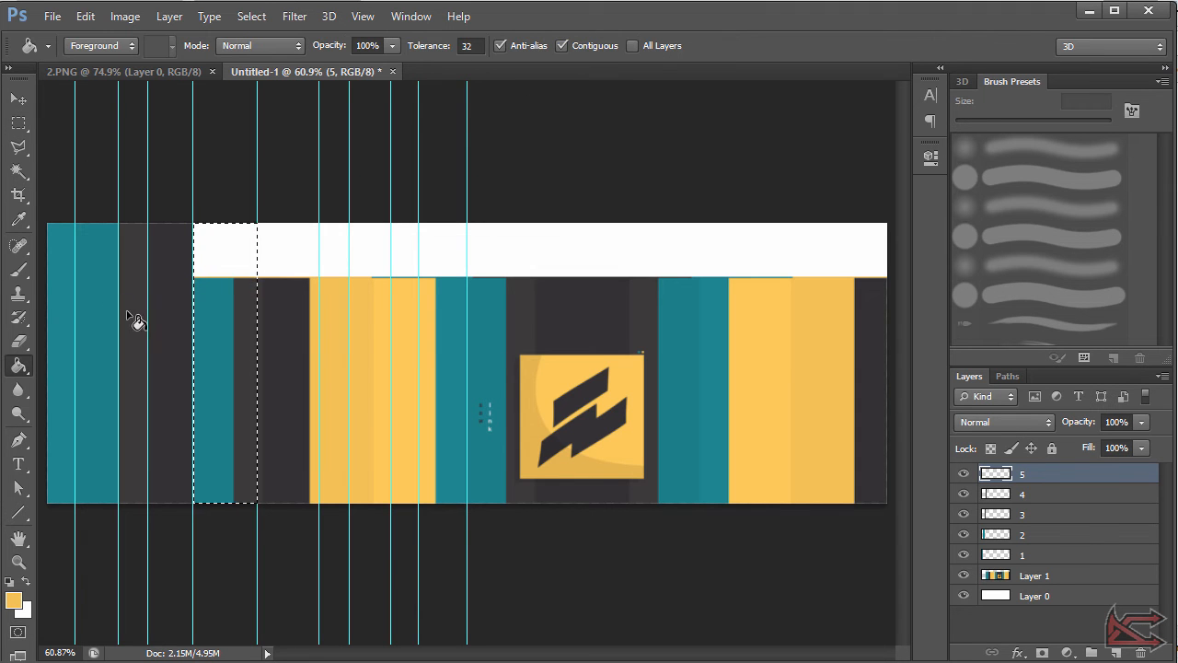
{"action": "left_click", "coordinate": [233, 235]}
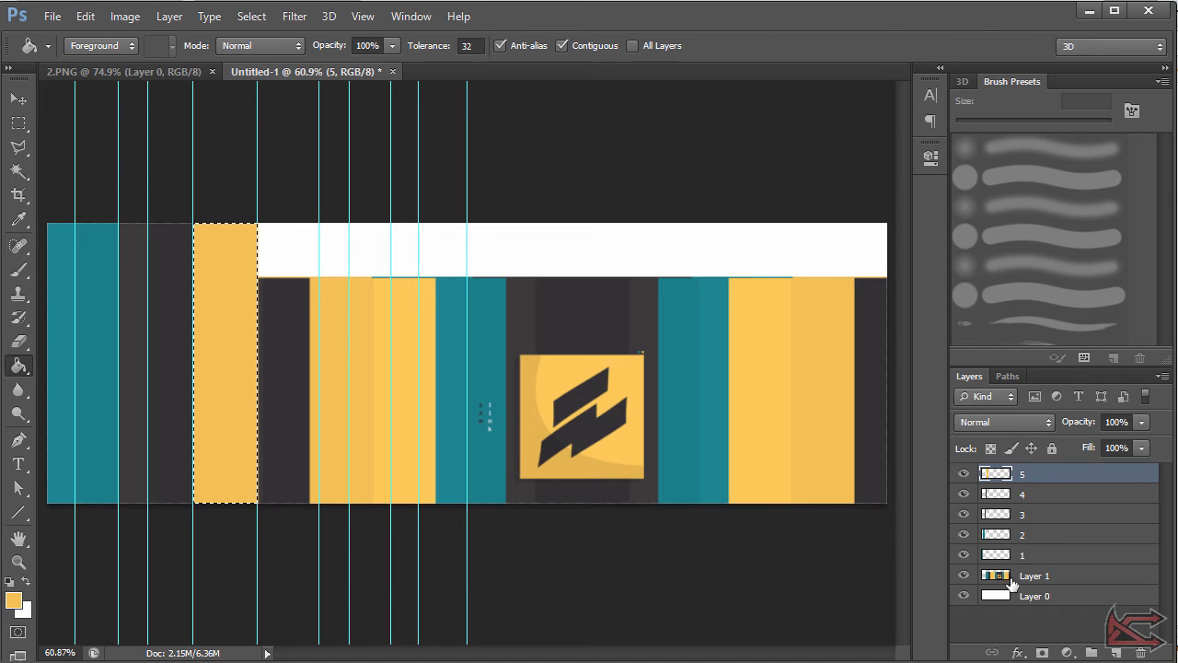
Step: Add a new layer above layer 5 and name it 6
{"action": "left_click", "coordinate": [1115, 652]}
{"action": "double_click", "coordinate": [1035, 474]}
{"action": "key", "text": "BackSpace"}
{"action": "type", "text": "6"}
{"action": "key", "text": "Return"}
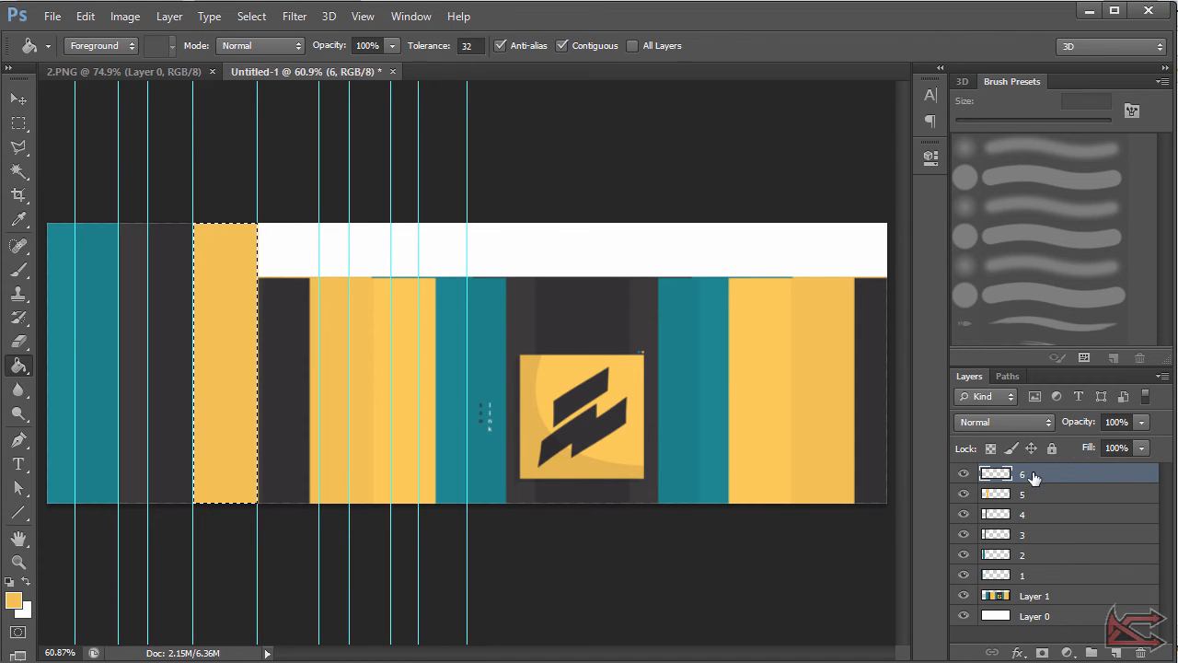
Step: On layer 6, fill the full-height strip between the fifth and sixth guides with the banner's lighter yellow
{"action": "left_click", "coordinate": [14, 600]}
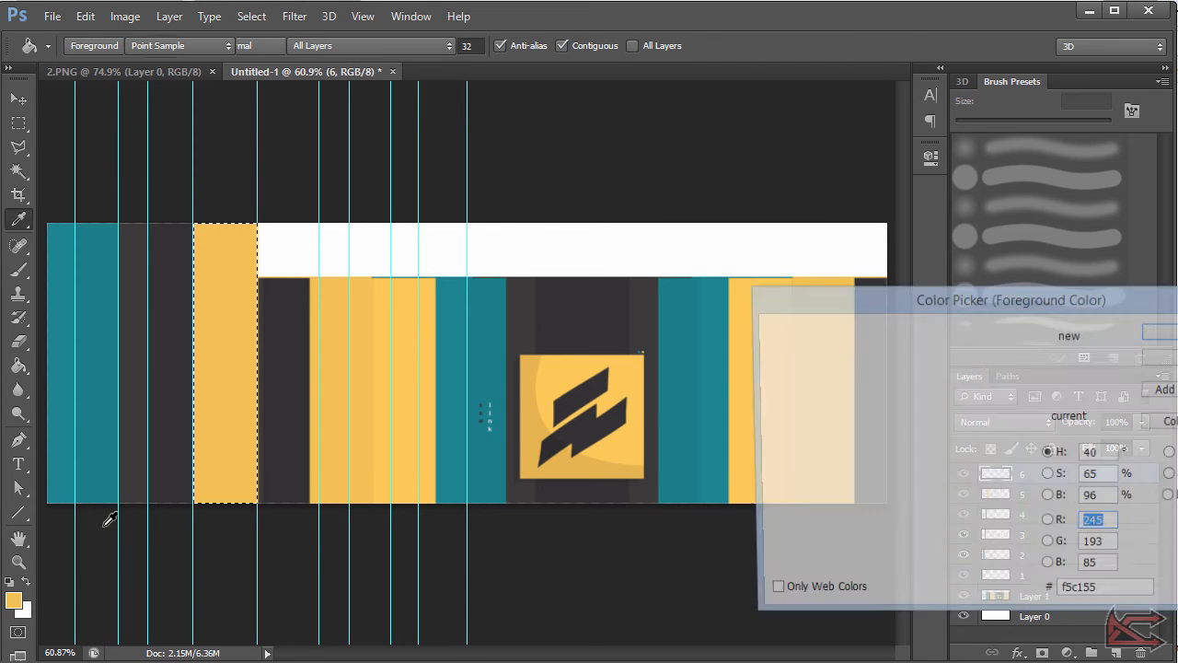
{"action": "left_click", "coordinate": [386, 288]}
{"action": "key", "text": "Return"}
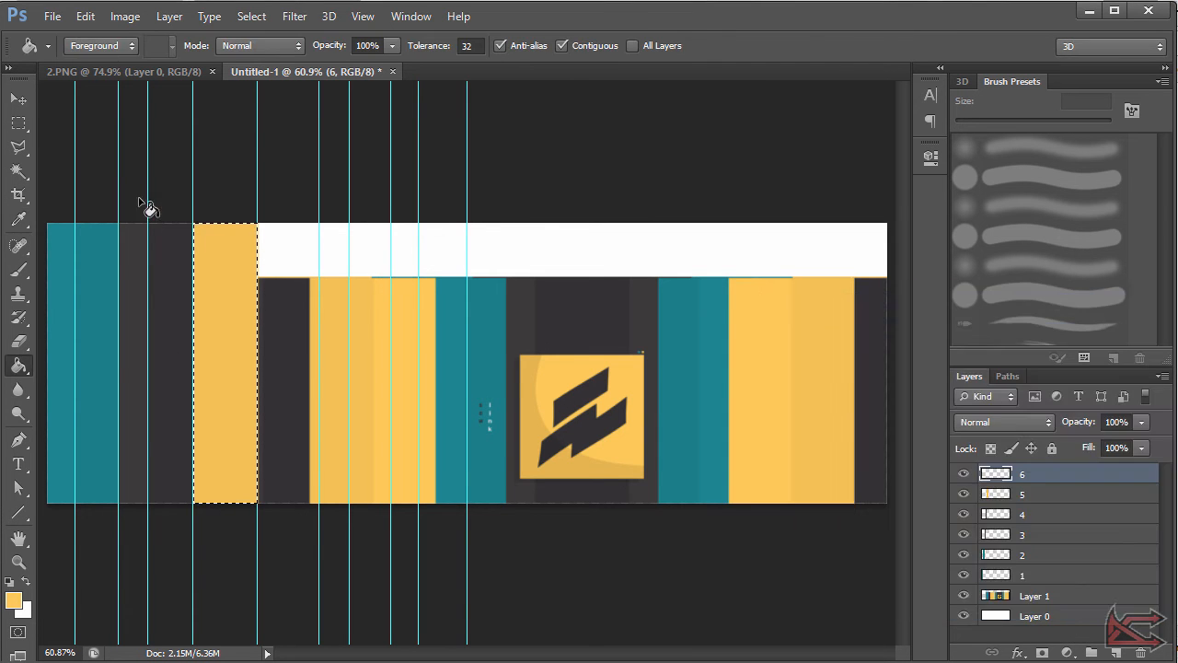
{"action": "left_click", "coordinate": [19, 123]}
{"action": "left_click_drag", "start_coordinate": [318, 223], "coordinate": [260, 504]}
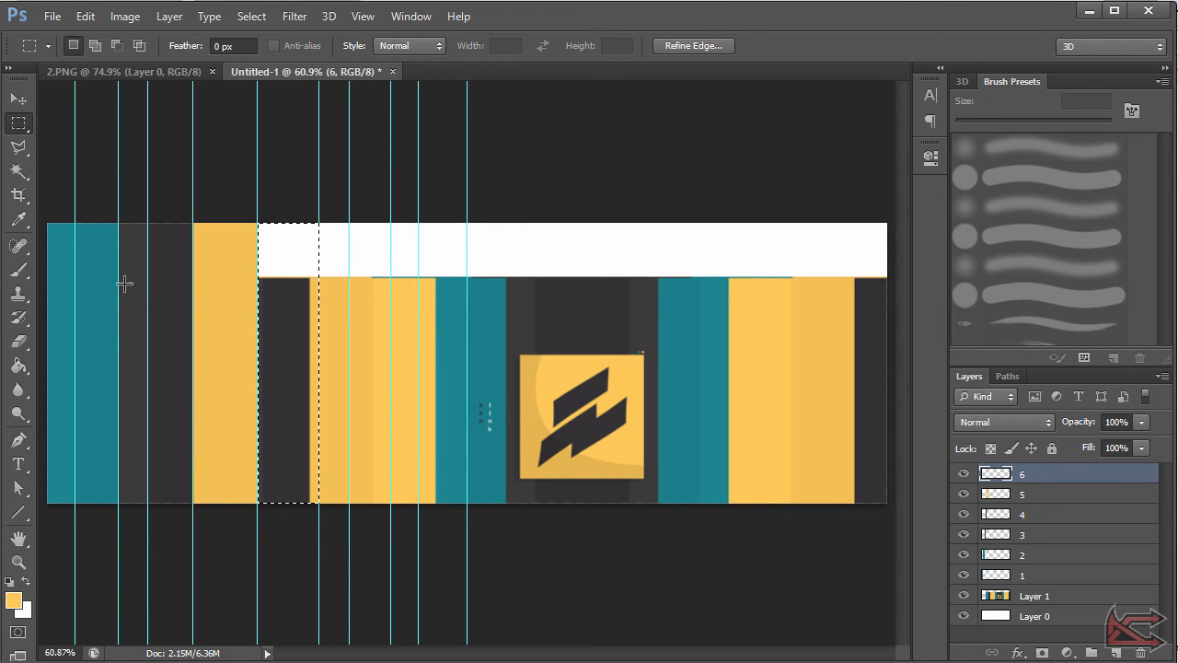
{"action": "left_click", "coordinate": [19, 365]}
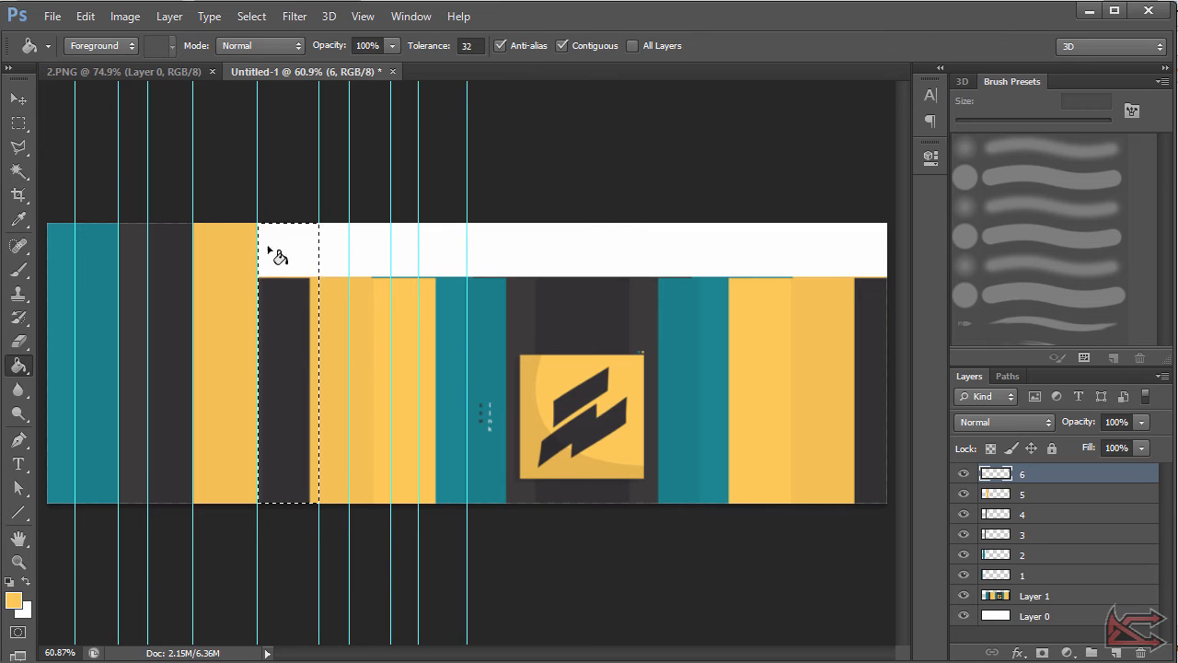
{"action": "left_click", "coordinate": [295, 256]}
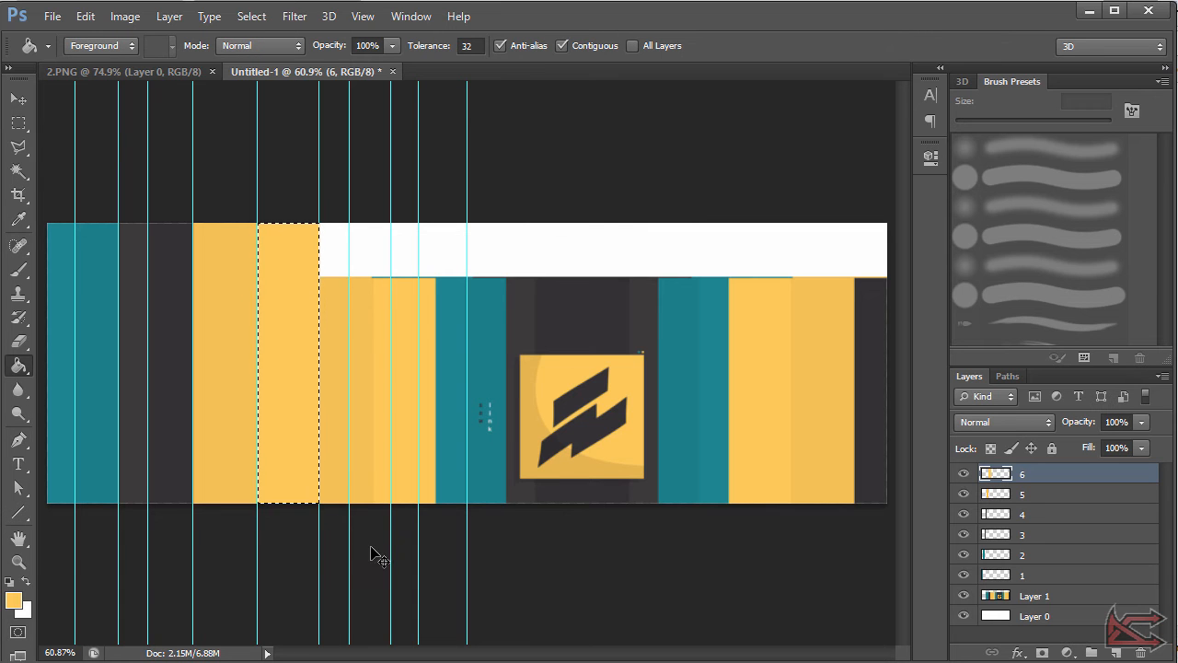
Step: Clear the selection, examine the filled strips with the guides hidden, and show the guides again
{"action": "key", "text": "ctrl+d"}
{"action": "key", "text": "ctrl+semicolon"}
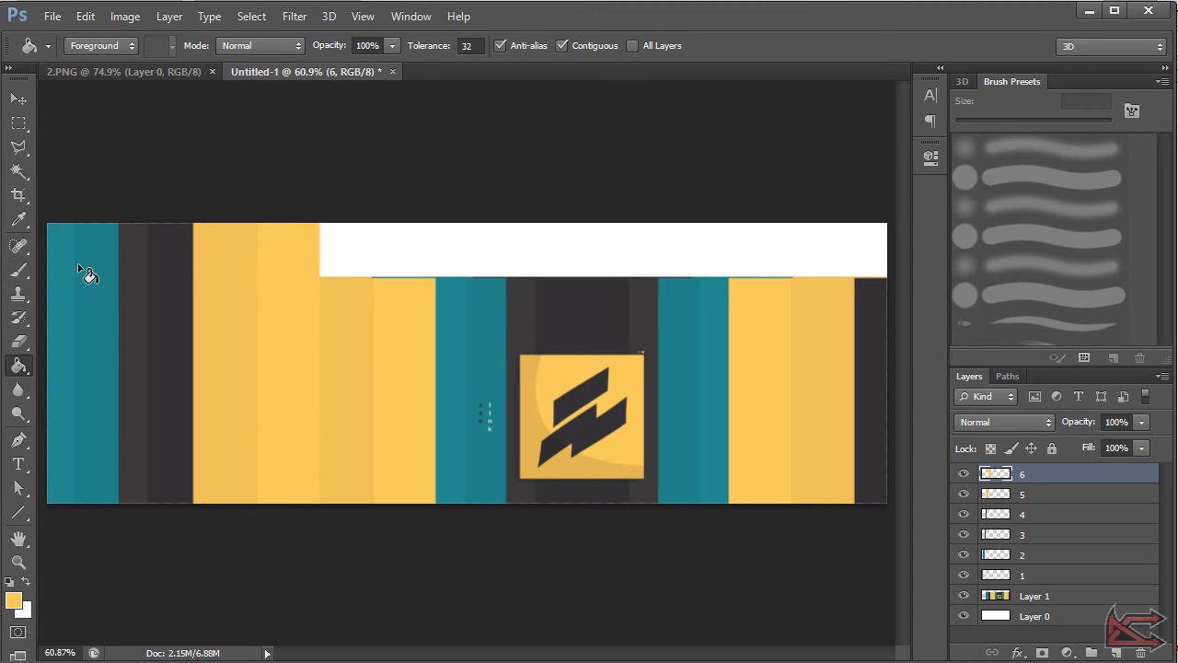
{"action": "key", "text": "ctrl+semicolon"}
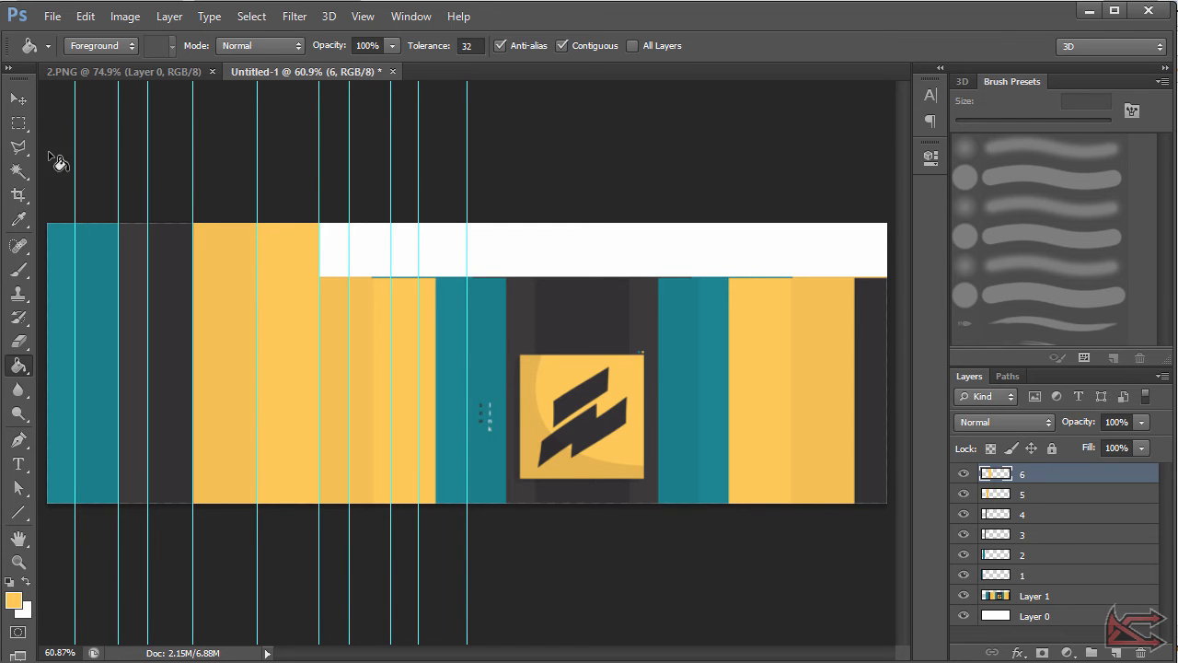
Step: Add a new layer above layer 6, name it 7, and leave it as the active layer
{"action": "left_click", "coordinate": [1116, 651]}
{"action": "double_click", "coordinate": [1031, 474]}
{"action": "type", "text": "7"}
{"action": "key", "text": "Return"}
{"action": "left_click", "coordinate": [1054, 517]}
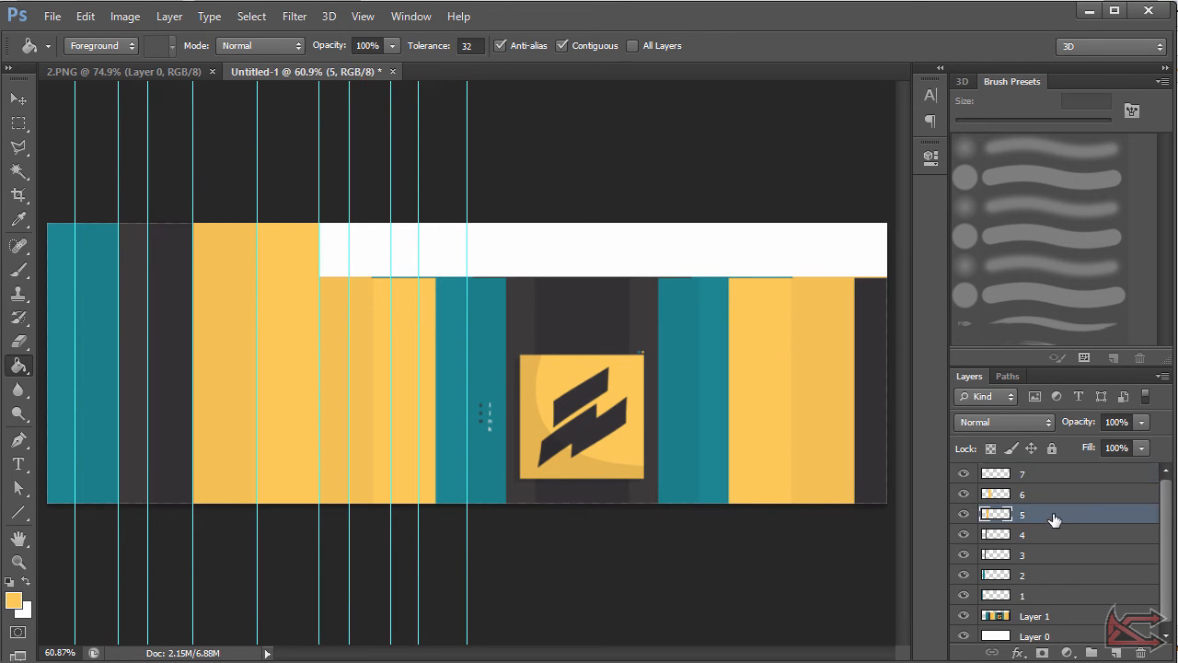
{"action": "left_click", "coordinate": [1032, 473]}
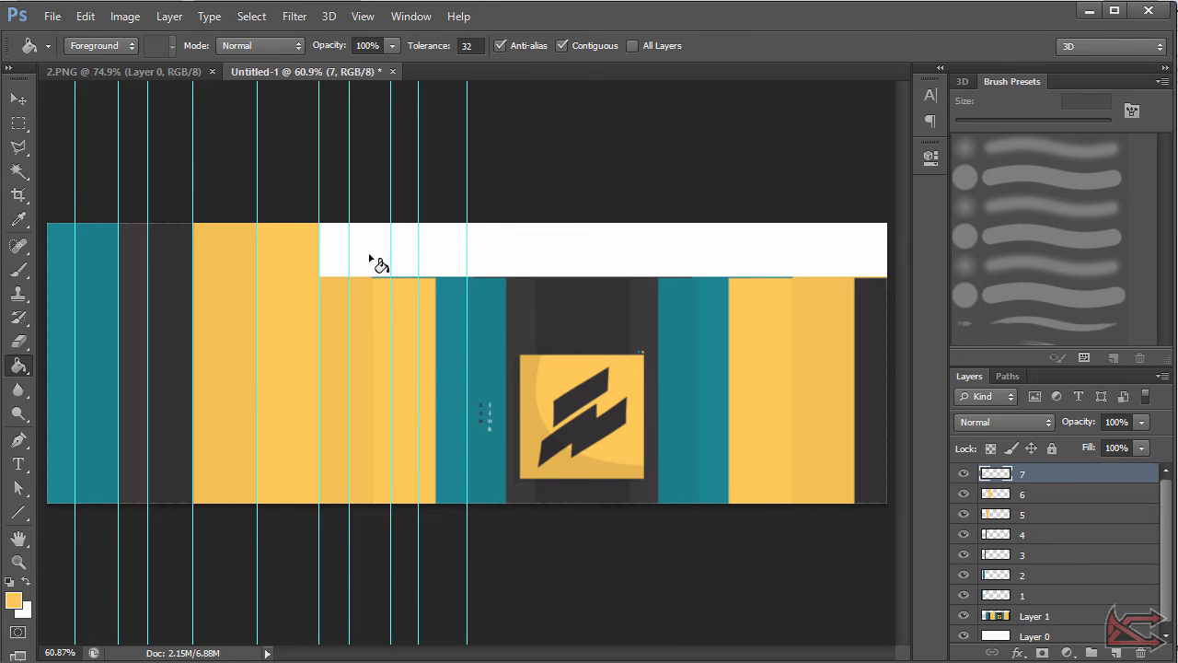
Step: On layer 7, fill the full-height strip between the sixth and seventh guides with teal #1c8692 sampled from the banner
{"action": "key", "text": "i"}
{"action": "left_click", "coordinate": [13, 599]}
{"action": "left_click", "coordinate": [458, 306]}
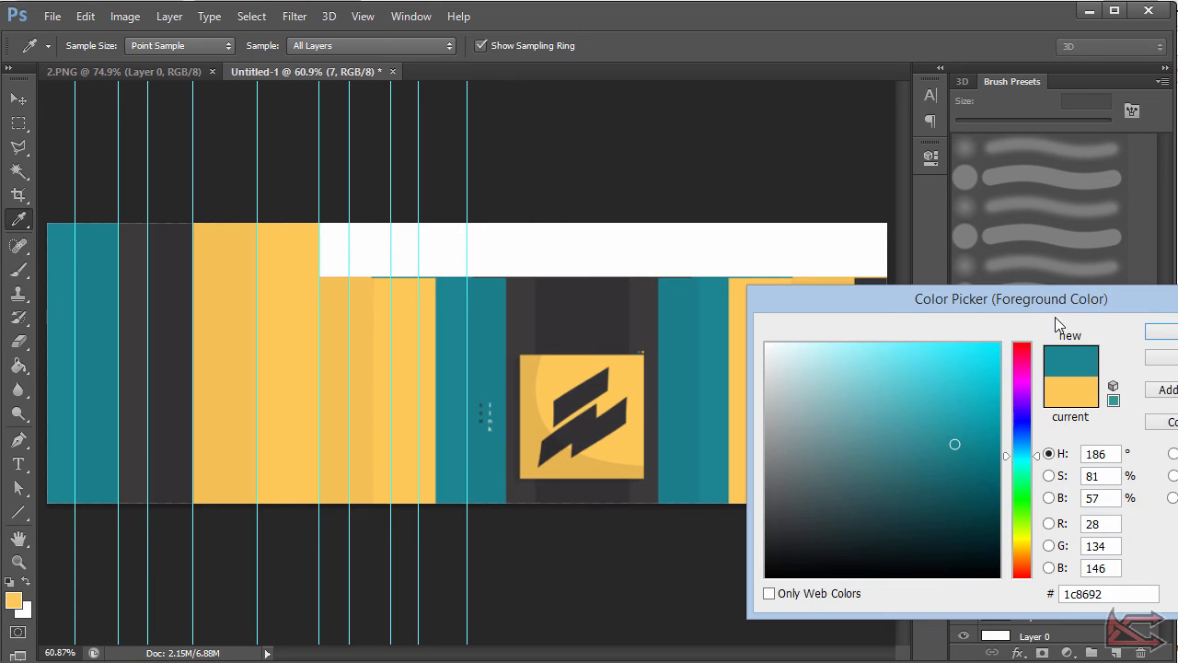
{"action": "key", "text": "Return"}
{"action": "left_click", "coordinate": [19, 123]}
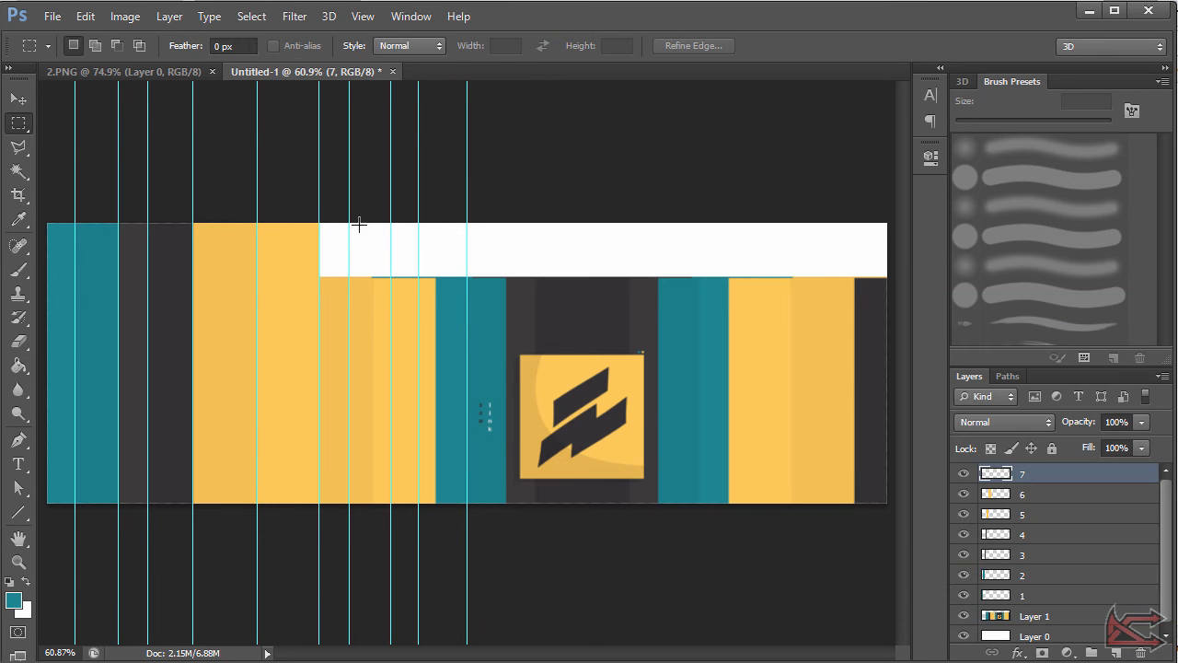
{"action": "left_click_drag", "start_coordinate": [323, 223], "coordinate": [349, 502]}
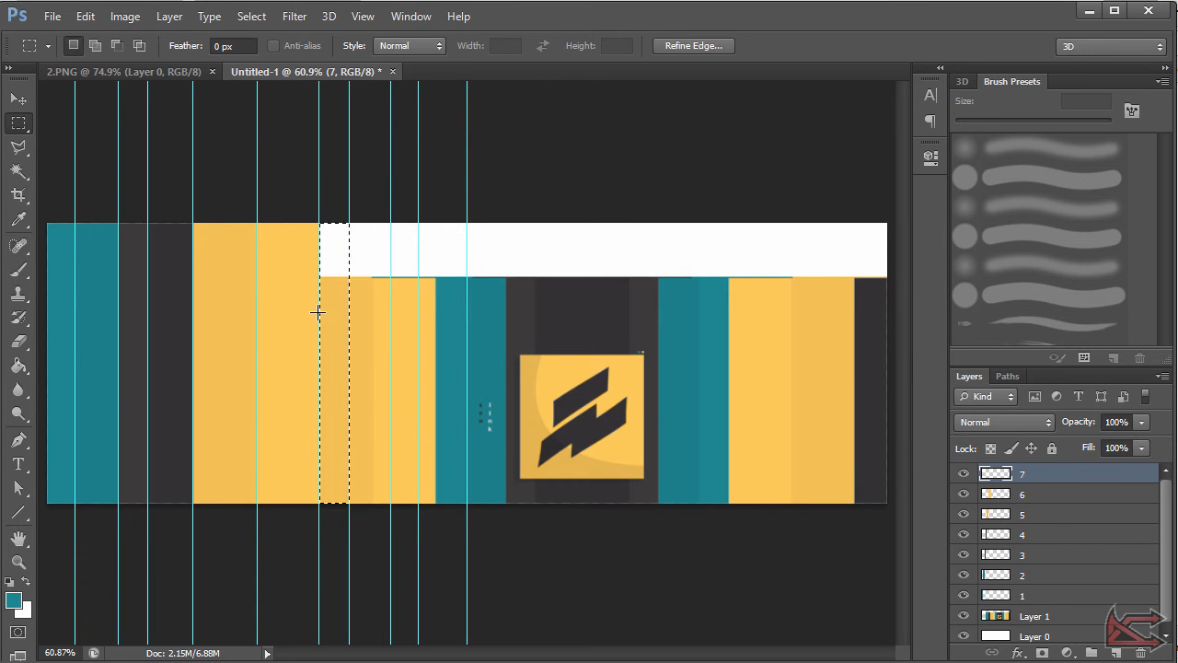
{"action": "key", "text": "g"}
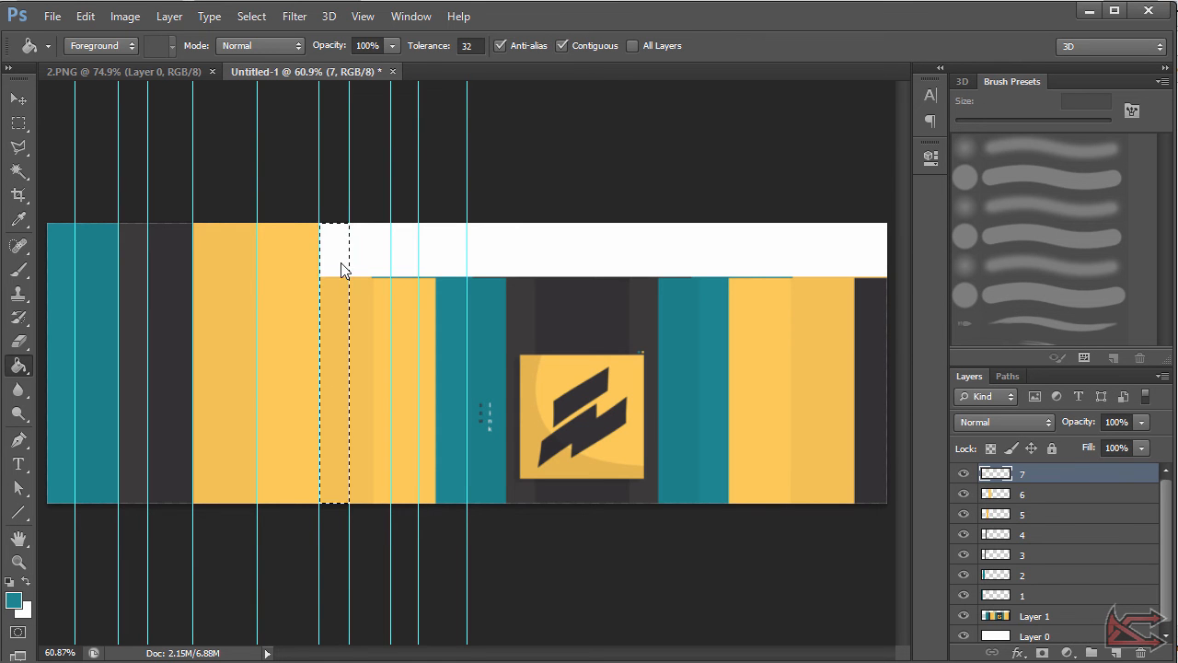
{"action": "left_click", "coordinate": [340, 264]}
Step: Add a new layer above layer 7 and name it 8
{"action": "left_click", "coordinate": [1116, 652]}
{"action": "double_click", "coordinate": [1035, 474]}
{"action": "type", "text": "8"}
{"action": "key", "text": "Return"}
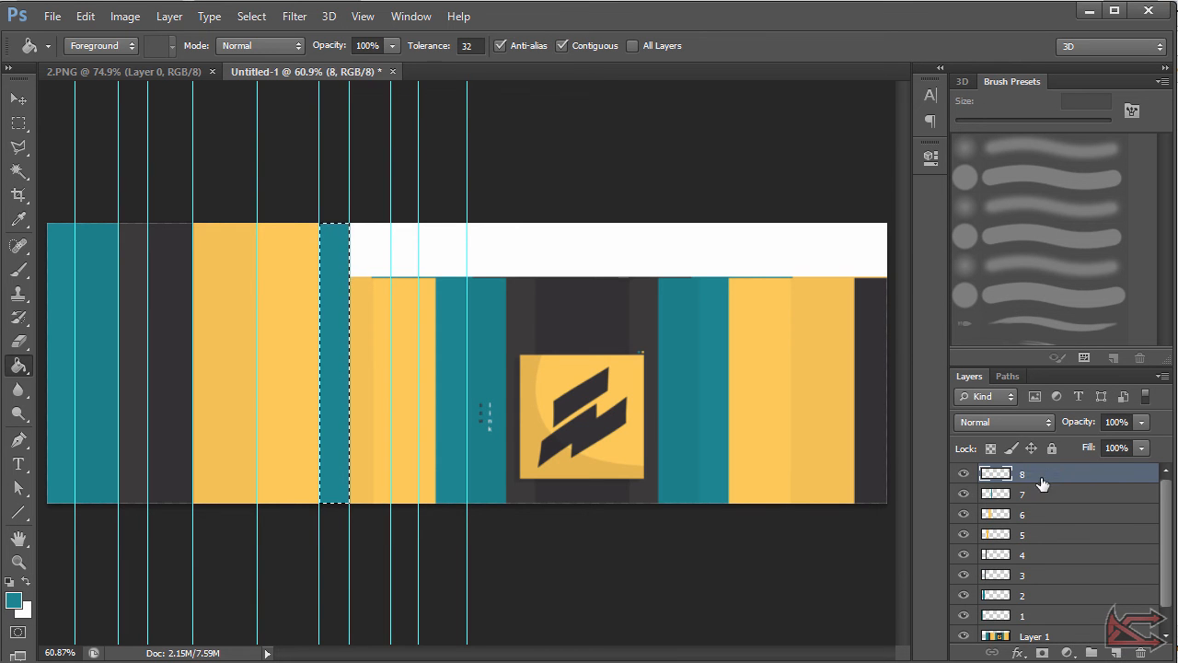
Step: On layer 8, fill the full-height strip between the seventh and eighth guides with the darker teal sampled from the banner
{"action": "left_click", "coordinate": [13, 601]}
{"action": "left_click", "coordinate": [488, 312]}
{"action": "key", "text": "Return"}
{"action": "key", "text": "ctrl+d"}
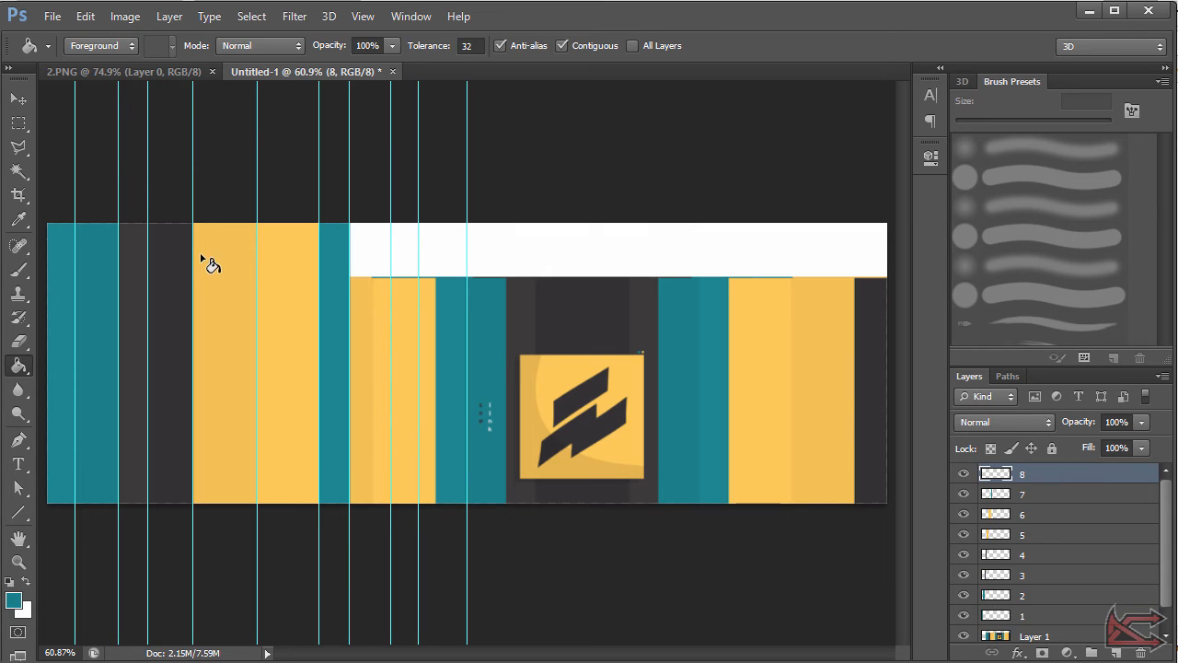
{"action": "left_click", "coordinate": [19, 122]}
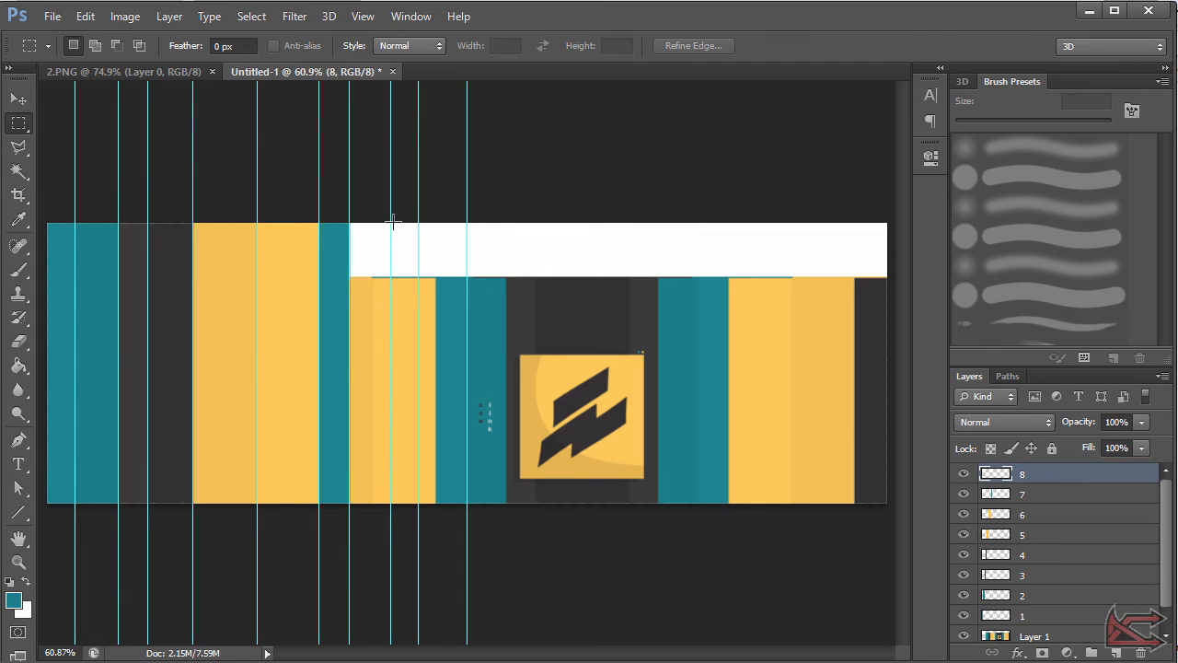
{"action": "left_click_drag", "start_coordinate": [390, 223], "coordinate": [350, 504]}
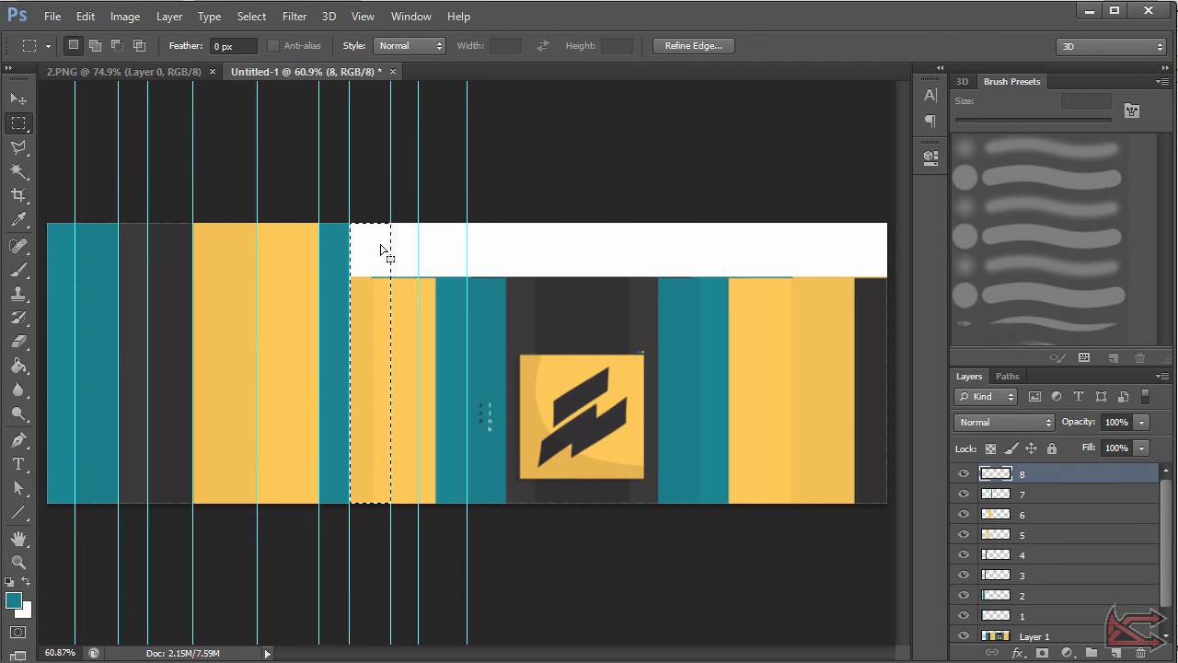
{"action": "key", "text": "g"}
{"action": "left_click", "coordinate": [375, 249]}
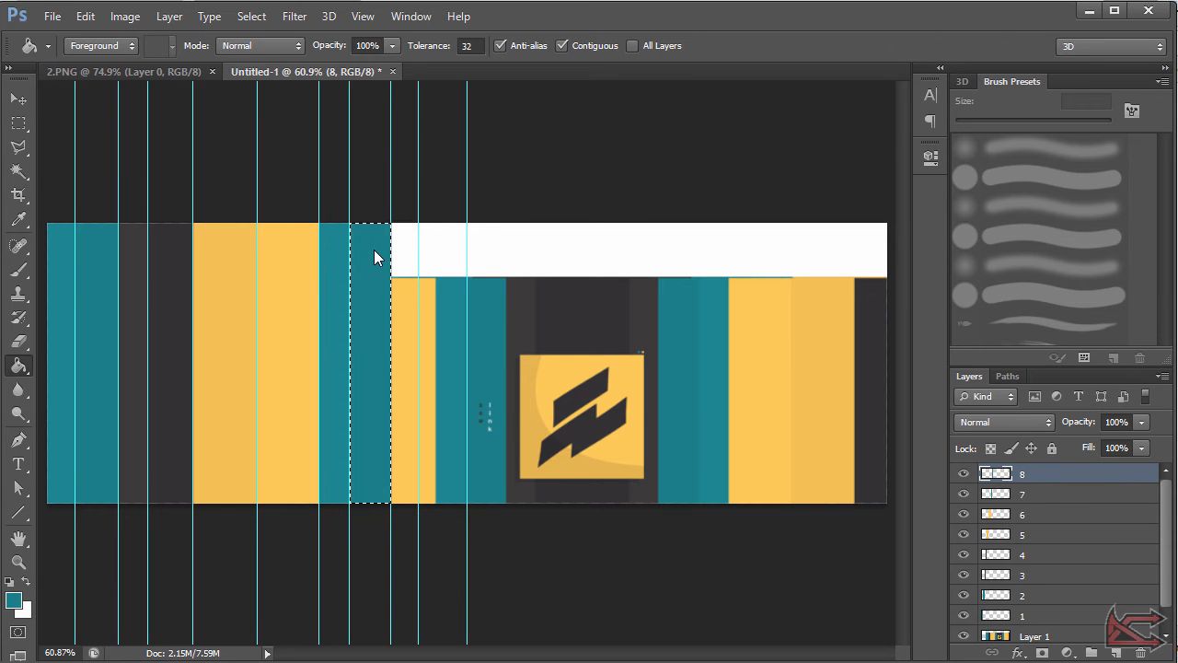
{"action": "left_click", "coordinate": [370, 353]}
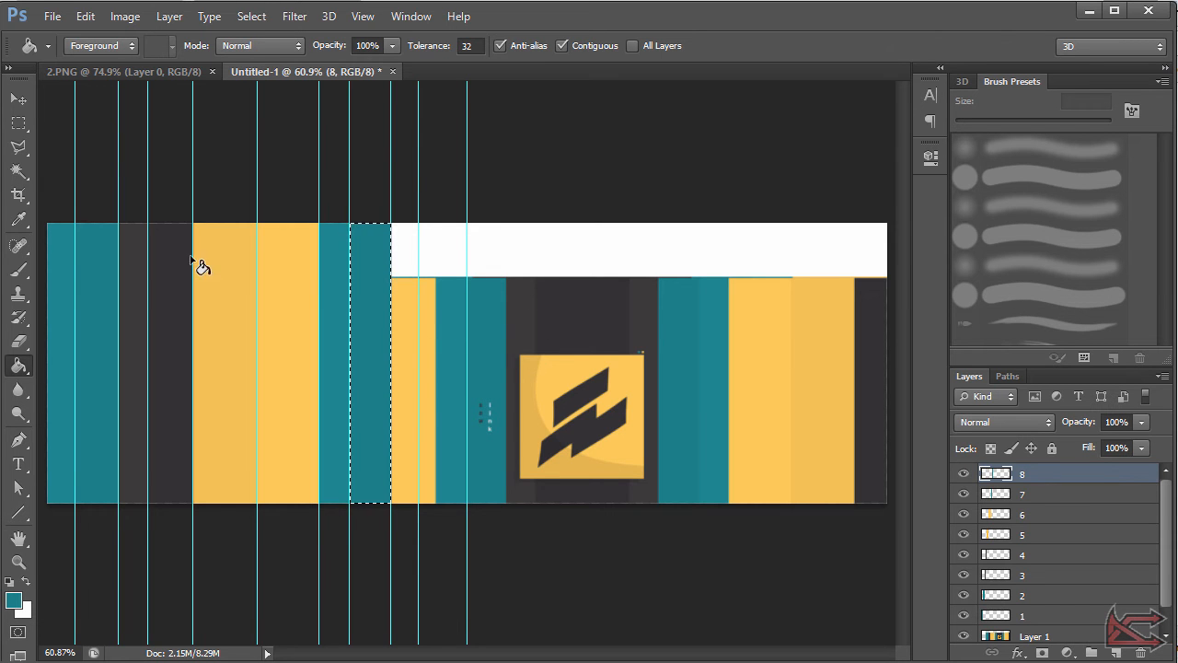
Step: Add two new layers above layer 8 and name the lower one 9
{"action": "left_click", "coordinate": [1115, 652]}
{"action": "left_click", "coordinate": [1116, 652]}
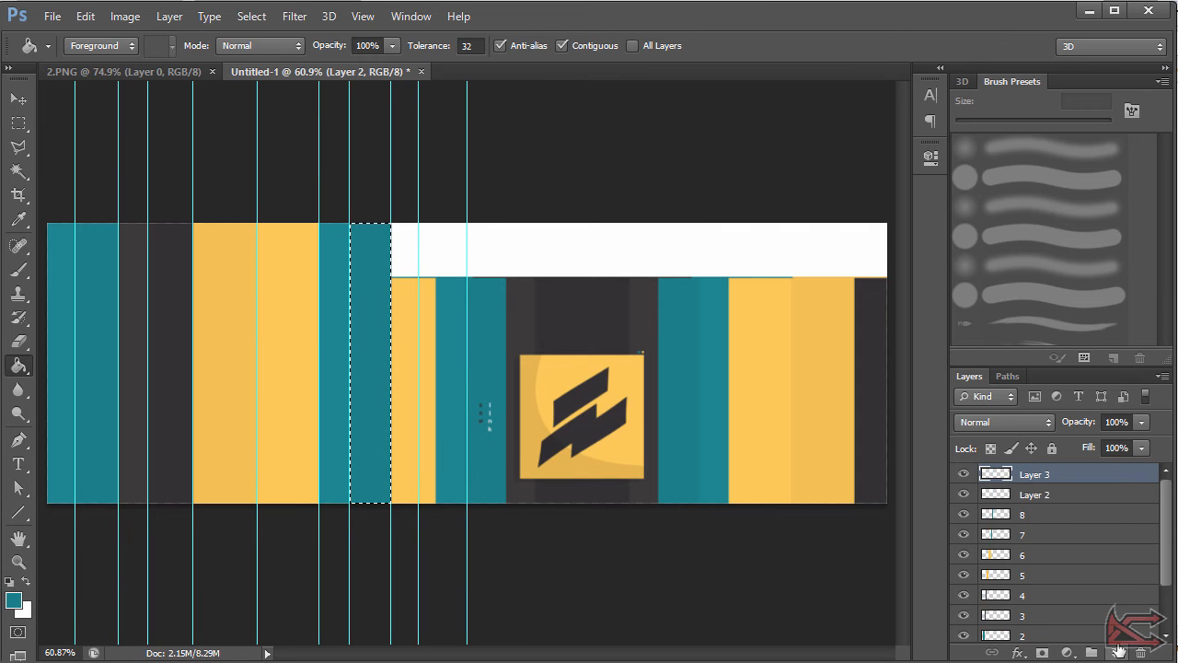
{"action": "double_click", "coordinate": [1033, 495]}
{"action": "type", "text": "9"}
{"action": "key", "text": "Return"}
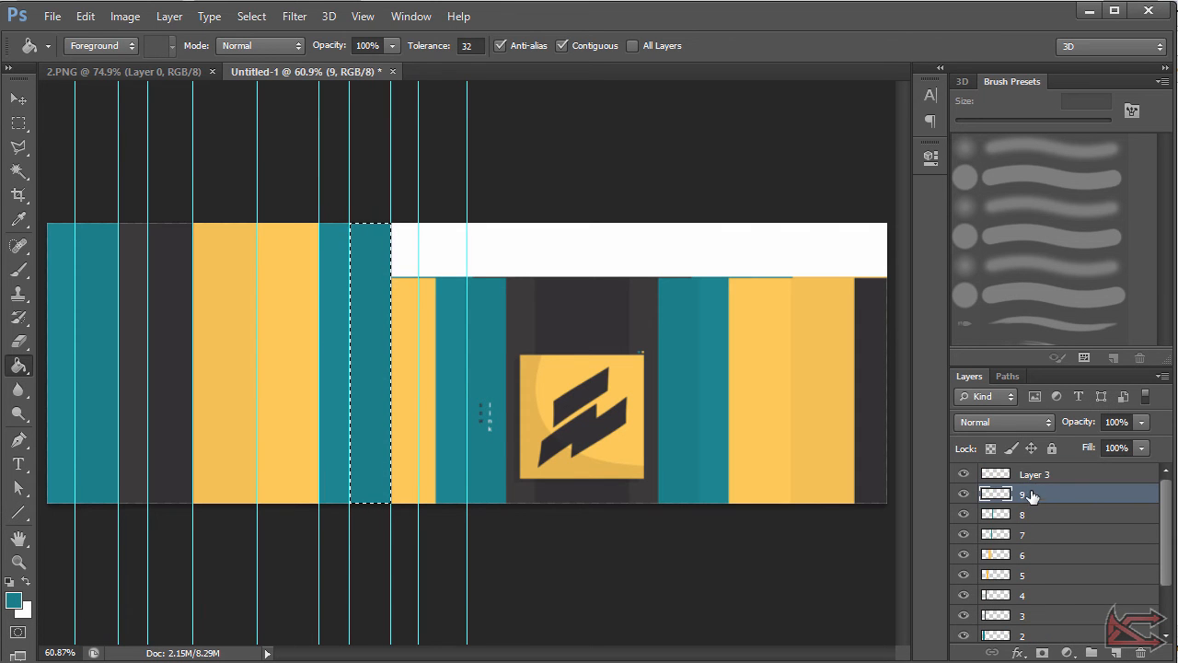
Step: Rename the topmost layer as 10
{"action": "left_click", "coordinate": [1031, 475]}
{"action": "key", "text": "1"}
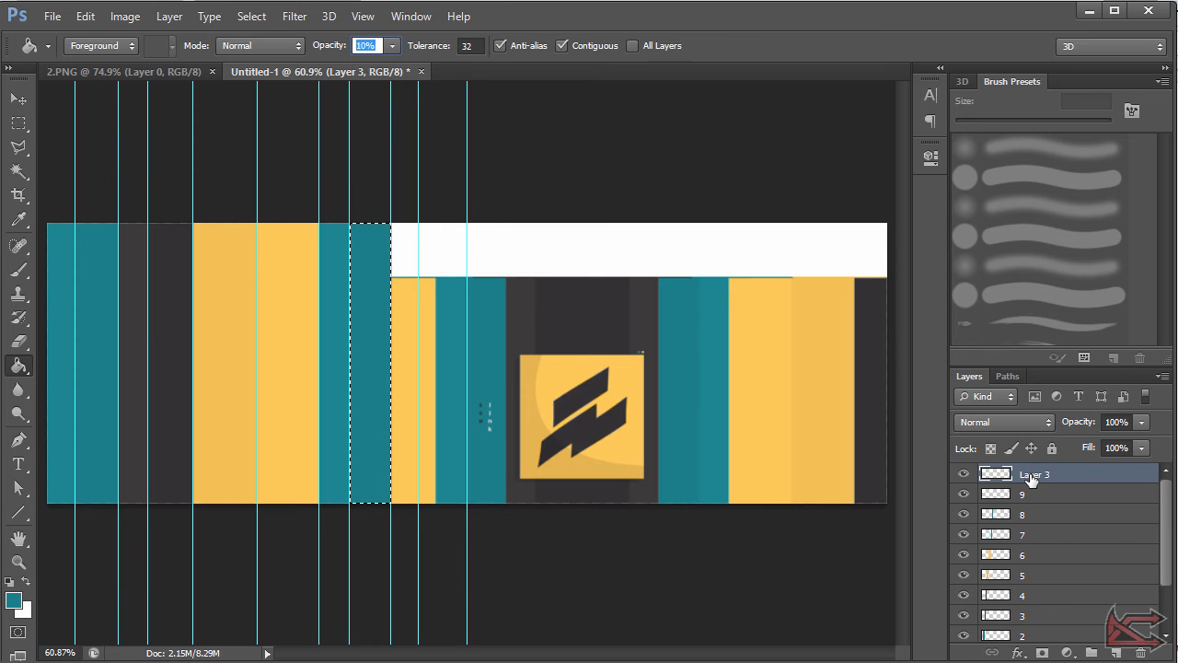
{"action": "double_click", "coordinate": [1031, 475]}
{"action": "type", "text": "10"}
{"action": "key", "text": "Return"}
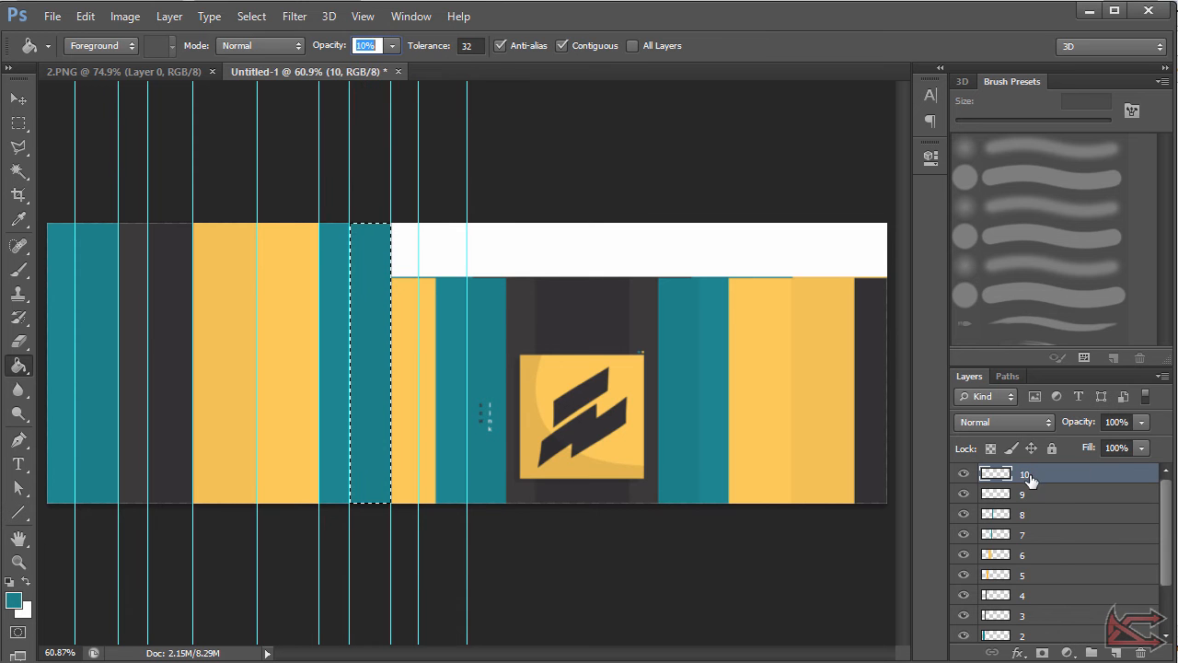
Step: On layer 9, fill the full-height strip between the eighth and ninth guides with dark grey #3b3a3a sampled from the banner, at 100% opacity
{"action": "left_click", "coordinate": [1036, 498]}
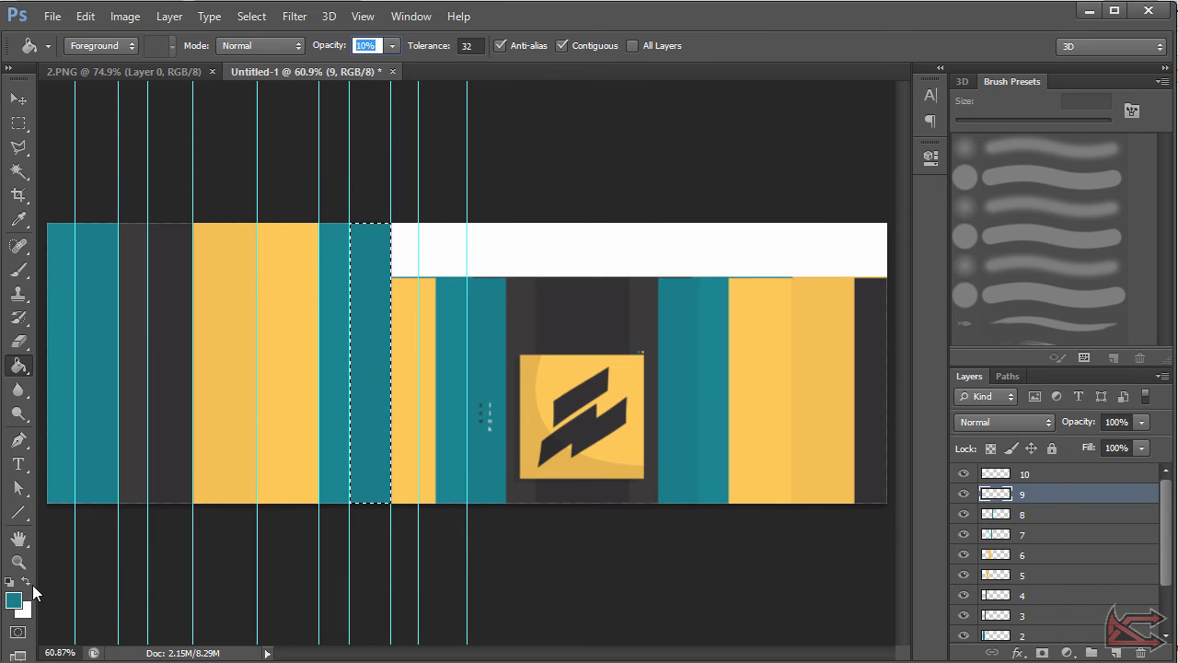
{"action": "left_click", "coordinate": [16, 602]}
{"action": "left_click", "coordinate": [525, 301]}
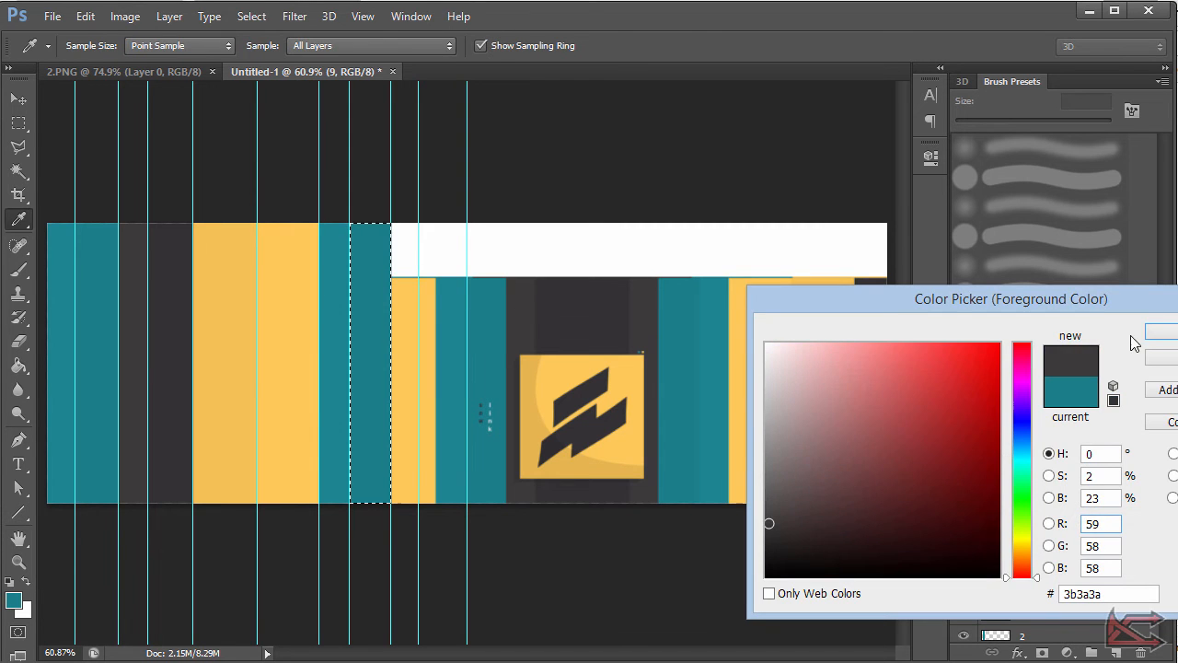
{"action": "left_click", "coordinate": [1164, 331]}
{"action": "key", "text": "g"}
{"action": "left_click", "coordinate": [17, 123]}
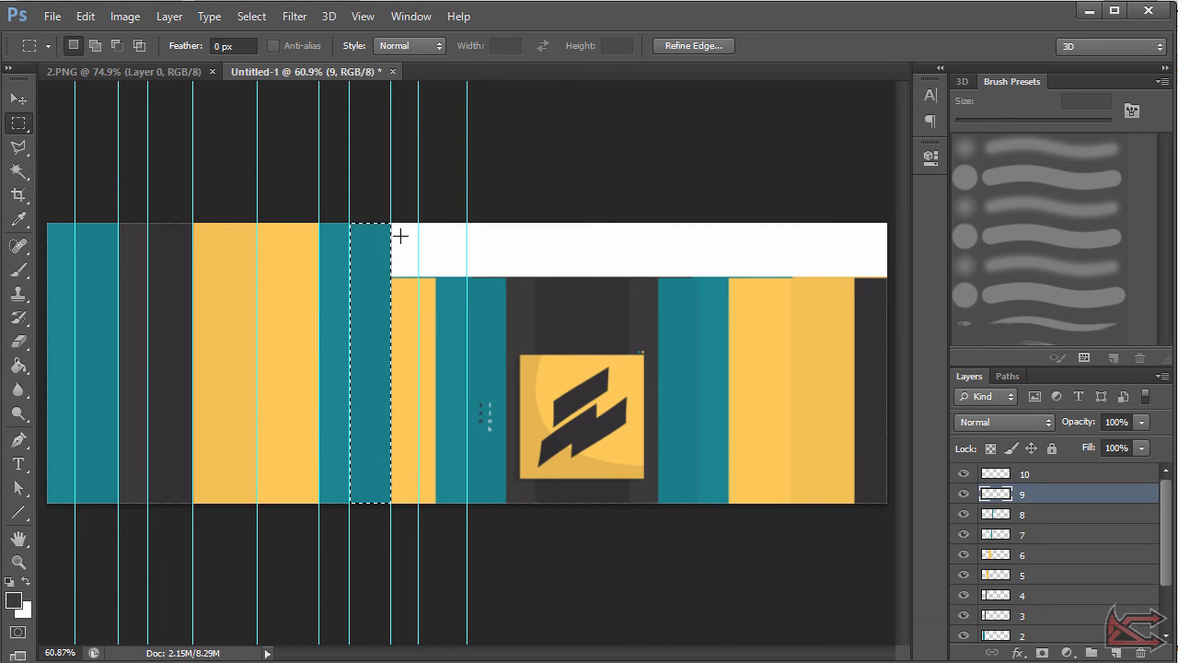
{"action": "left_click", "coordinate": [394, 222]}
{"action": "left_click_drag", "start_coordinate": [392, 223], "coordinate": [419, 515]}
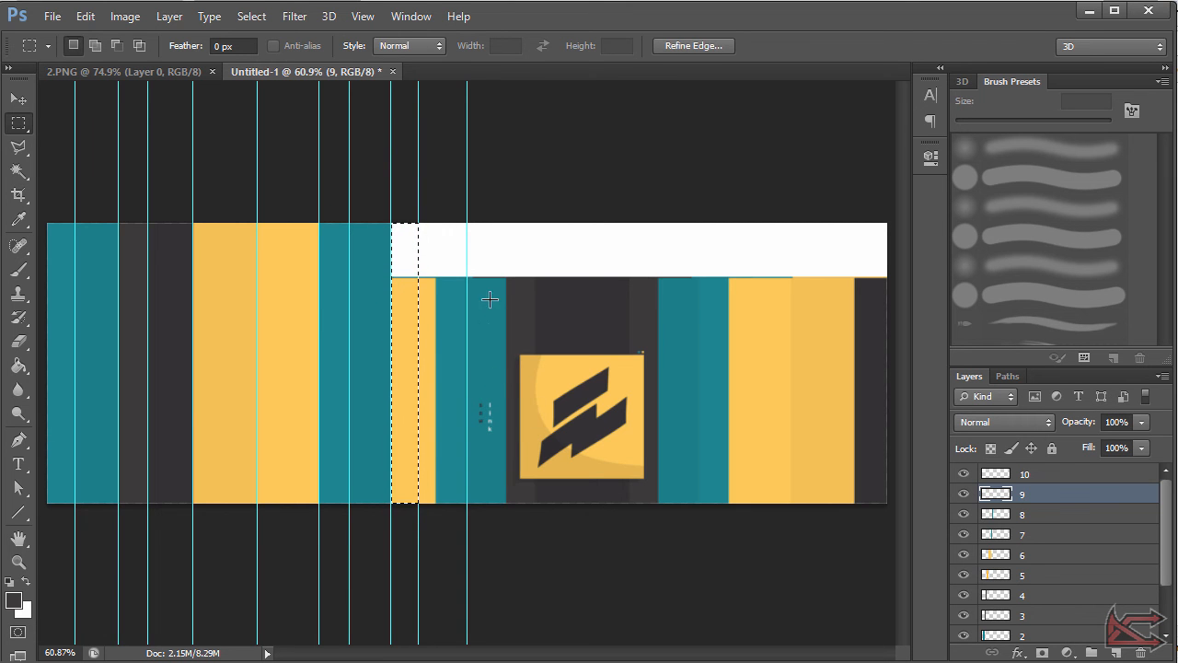
{"action": "key", "text": "g"}
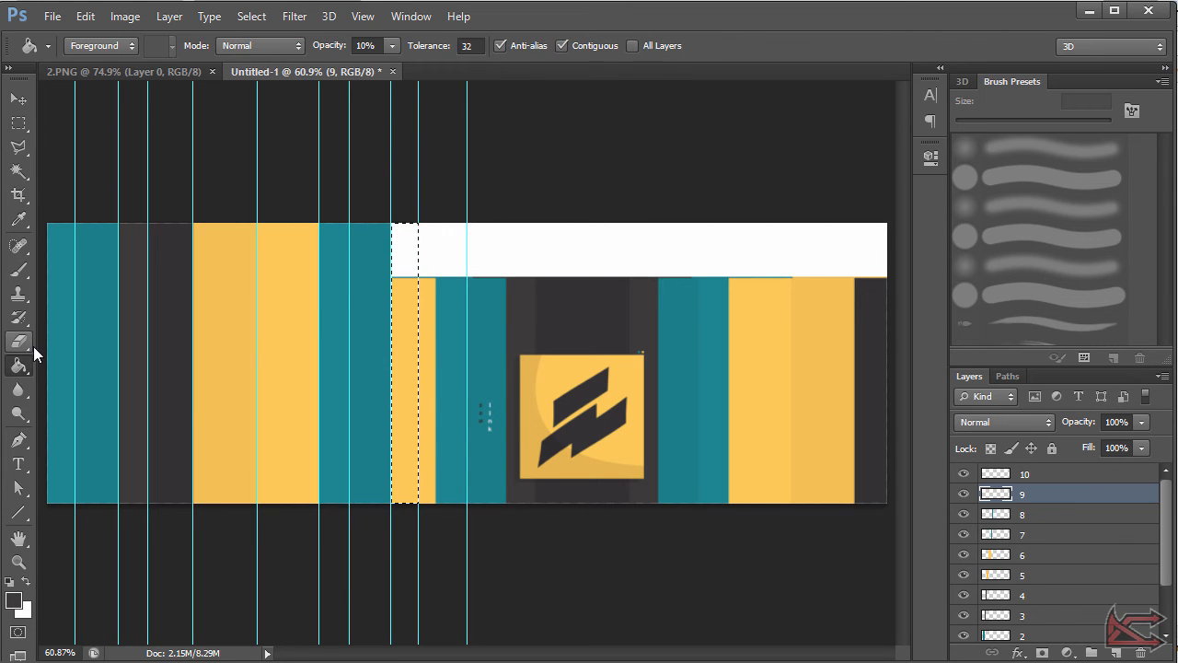
{"action": "left_click", "coordinate": [419, 261]}
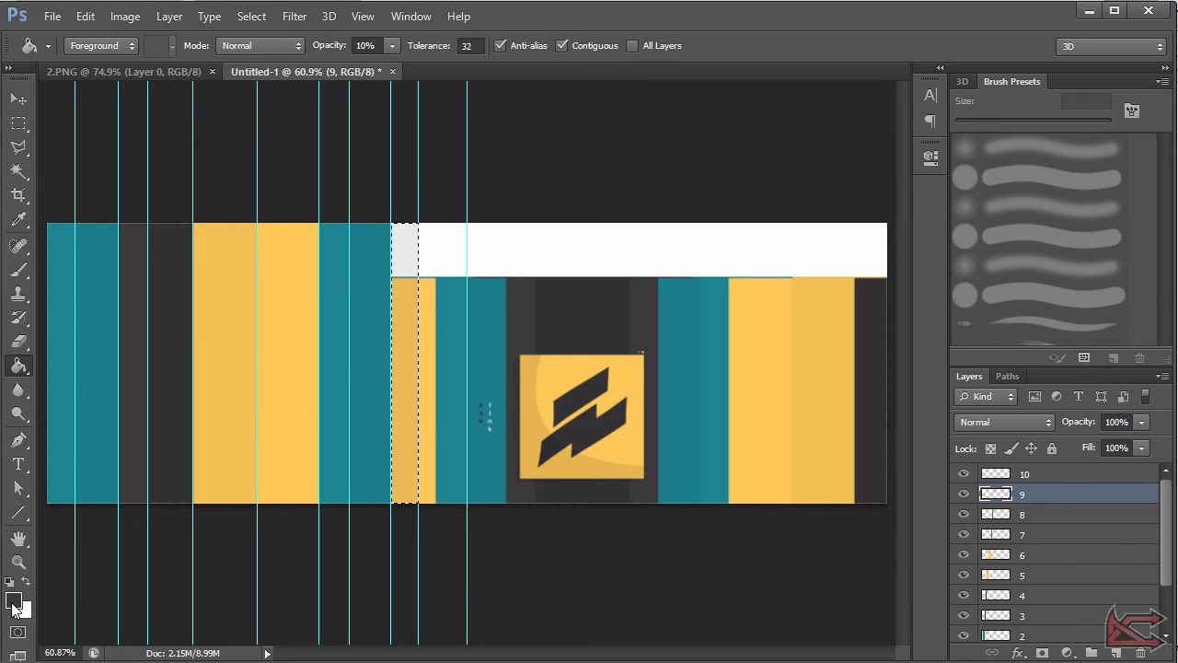
{"action": "left_click_drag", "start_coordinate": [324, 53], "coordinate": [631, 55]}
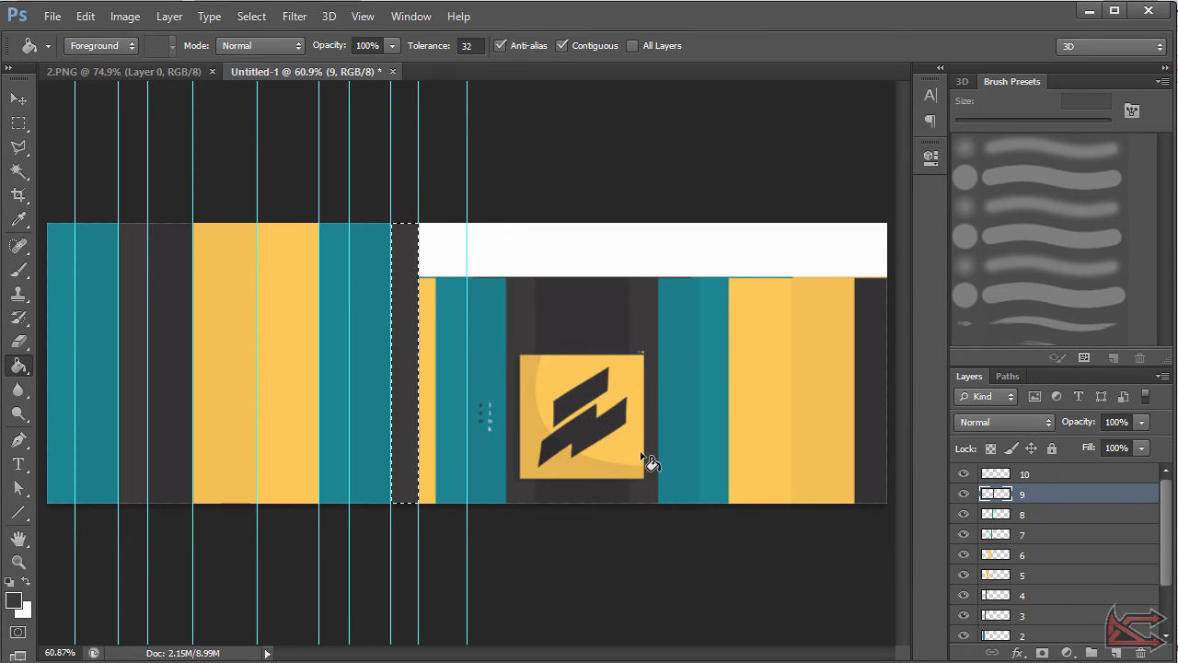
{"action": "key", "text": "ctrl+d"}
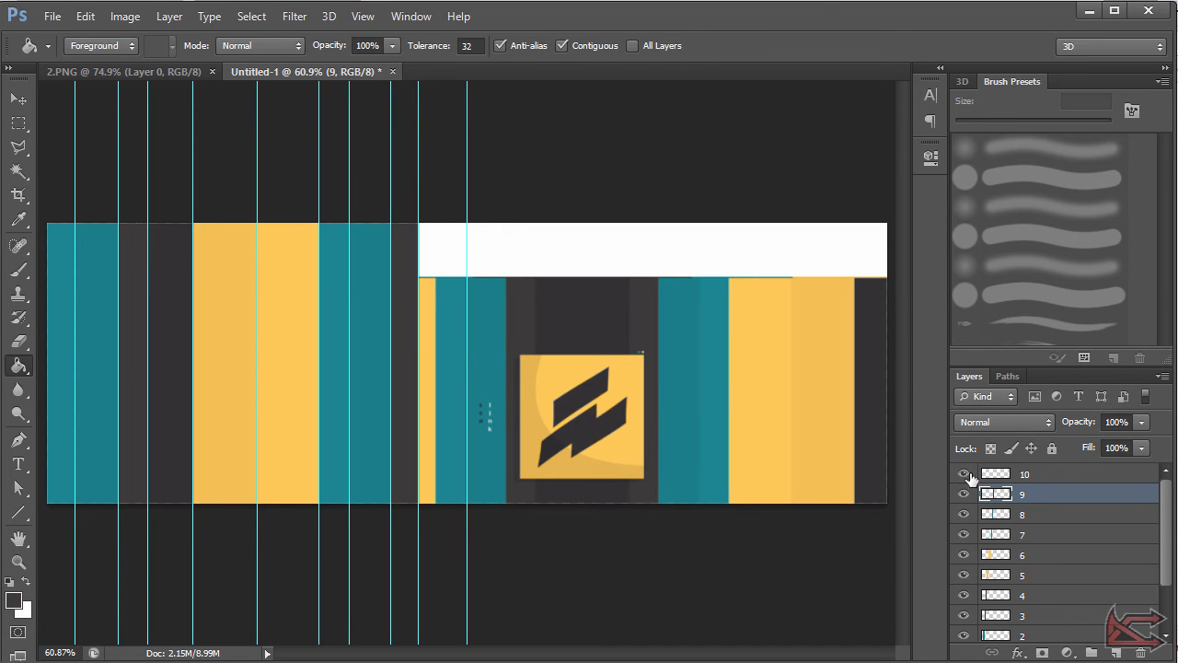
Step: On layer 10, fill the full-height strip between the ninth and tenth guides with the darker grey #343233 sampled from the banner
{"action": "left_click", "coordinate": [1046, 475]}
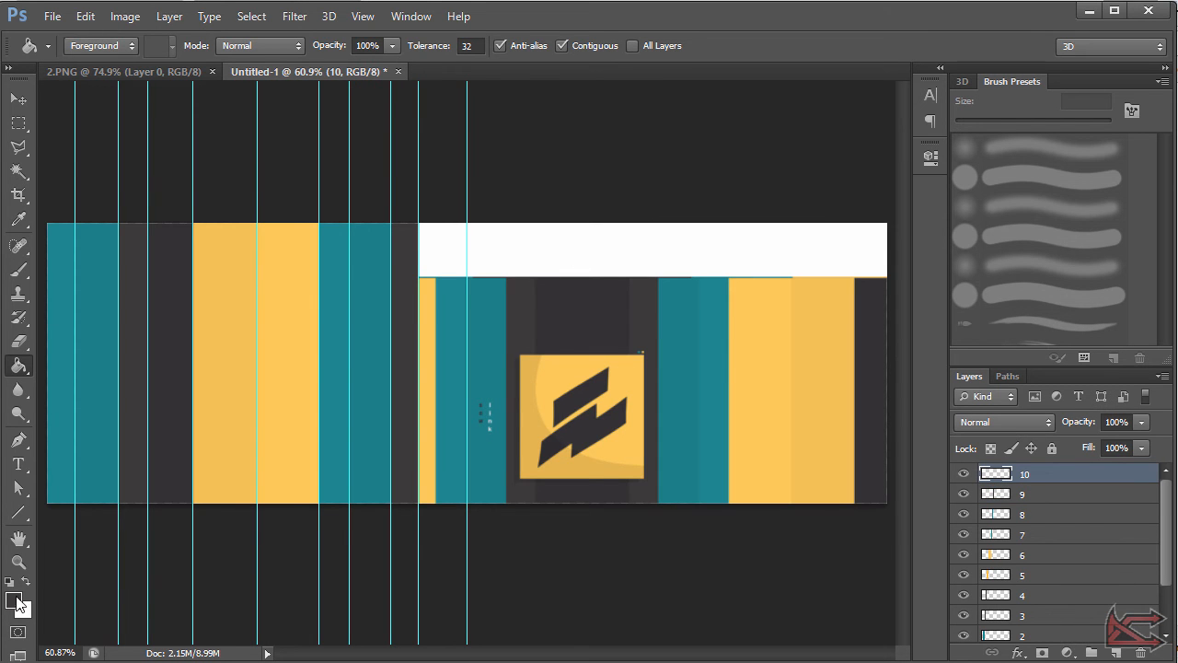
{"action": "left_click", "coordinate": [13, 600]}
{"action": "left_click", "coordinate": [604, 317]}
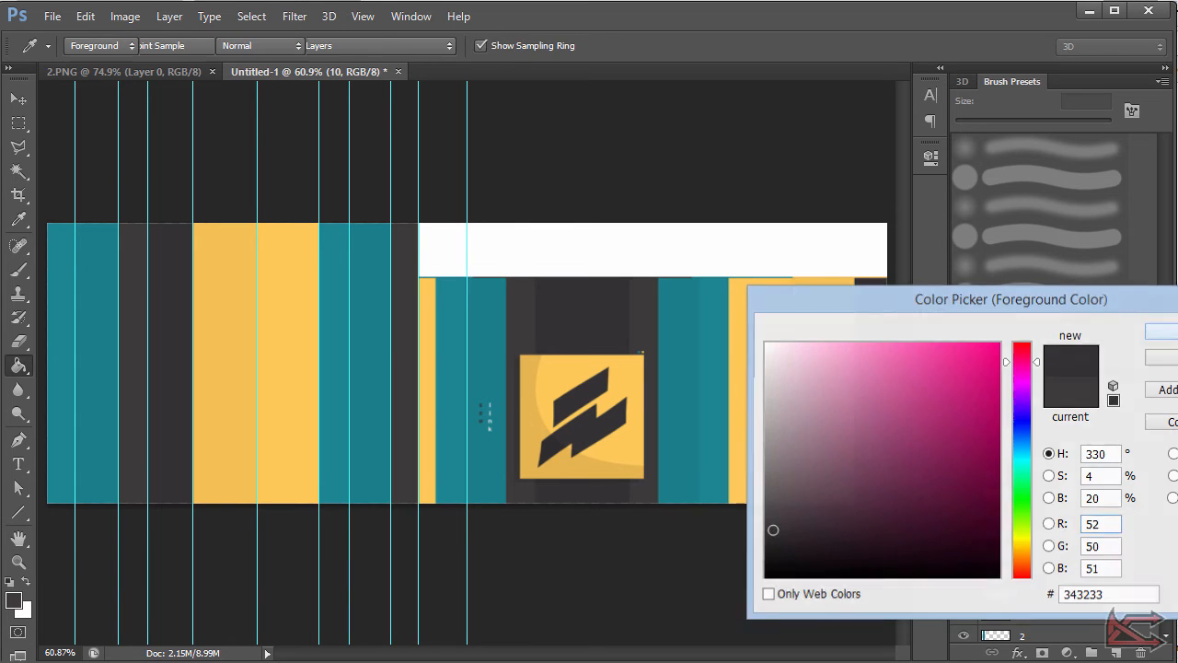
{"action": "left_click", "coordinate": [1161, 332]}
{"action": "left_click", "coordinate": [18, 122]}
{"action": "left_click_drag", "start_coordinate": [420, 223], "coordinate": [466, 503]}
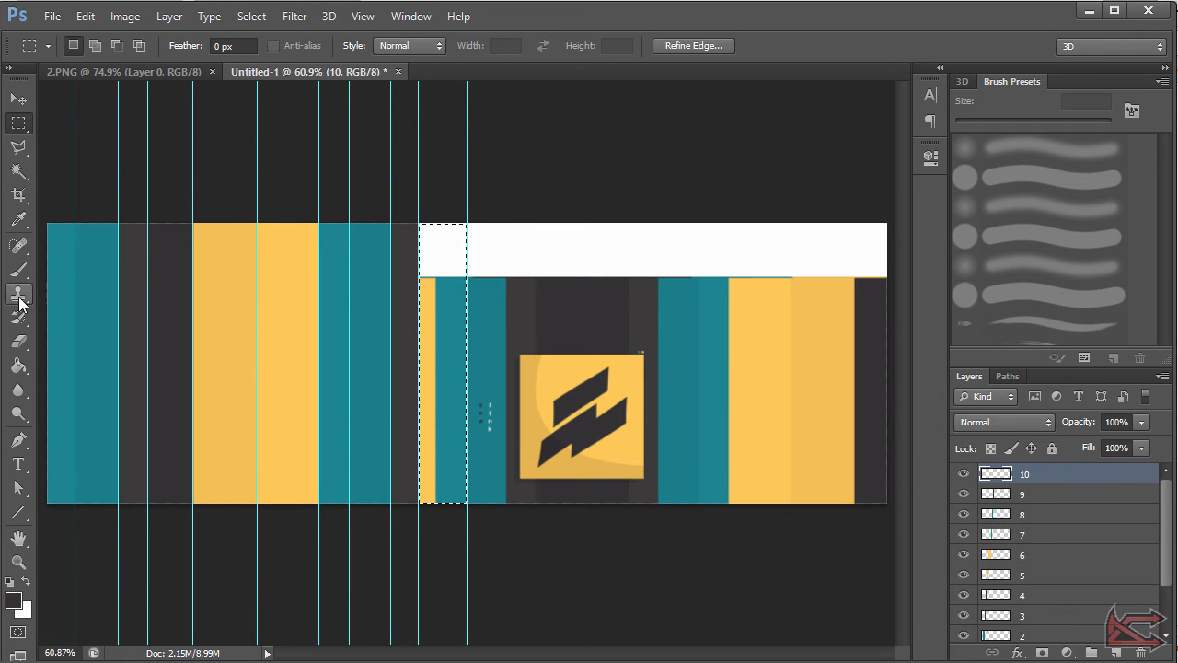
{"action": "left_click", "coordinate": [20, 368]}
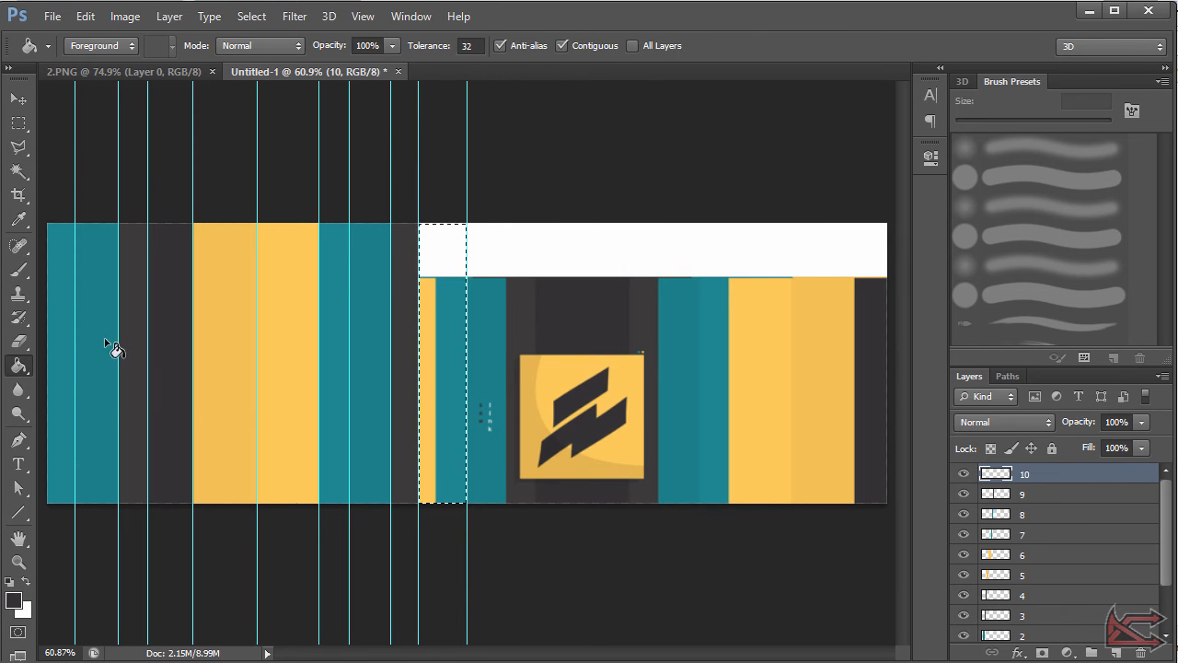
{"action": "left_click", "coordinate": [446, 236]}
{"action": "key", "text": "ctrl+d"}
Step: Hide the guides and the reference banner on Layer 1
{"action": "key", "text": "ctrl+semicolon"}
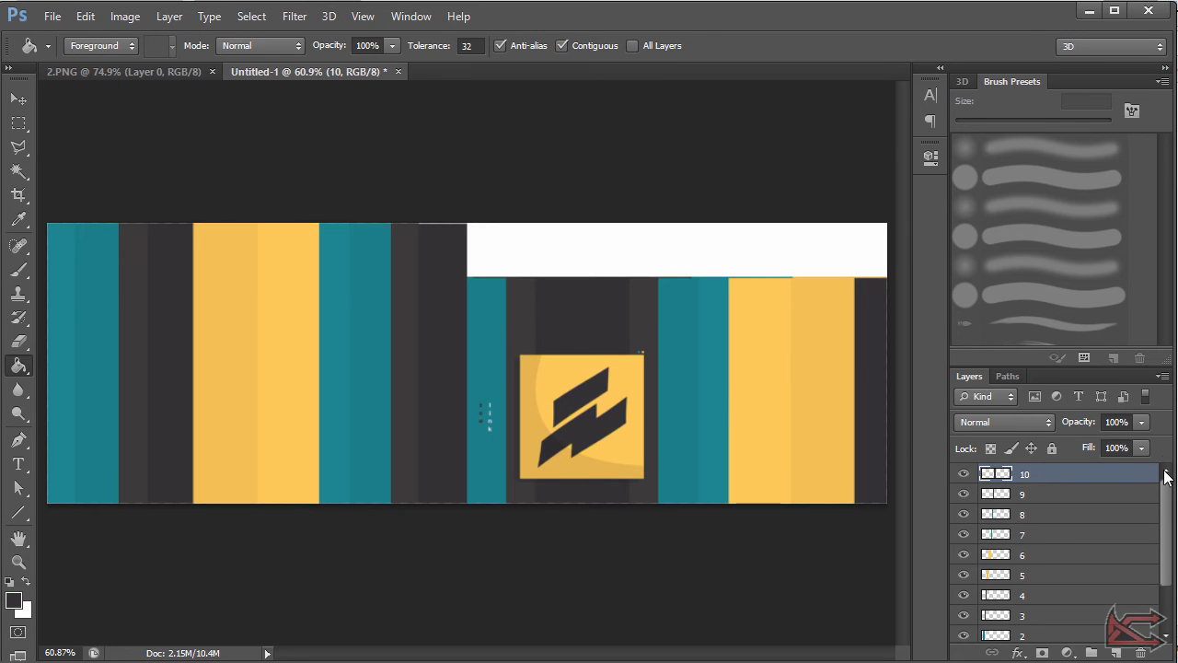
{"action": "scroll", "coordinate": [1169, 514], "scroll_direction": "down", "scroll_amount": 3}
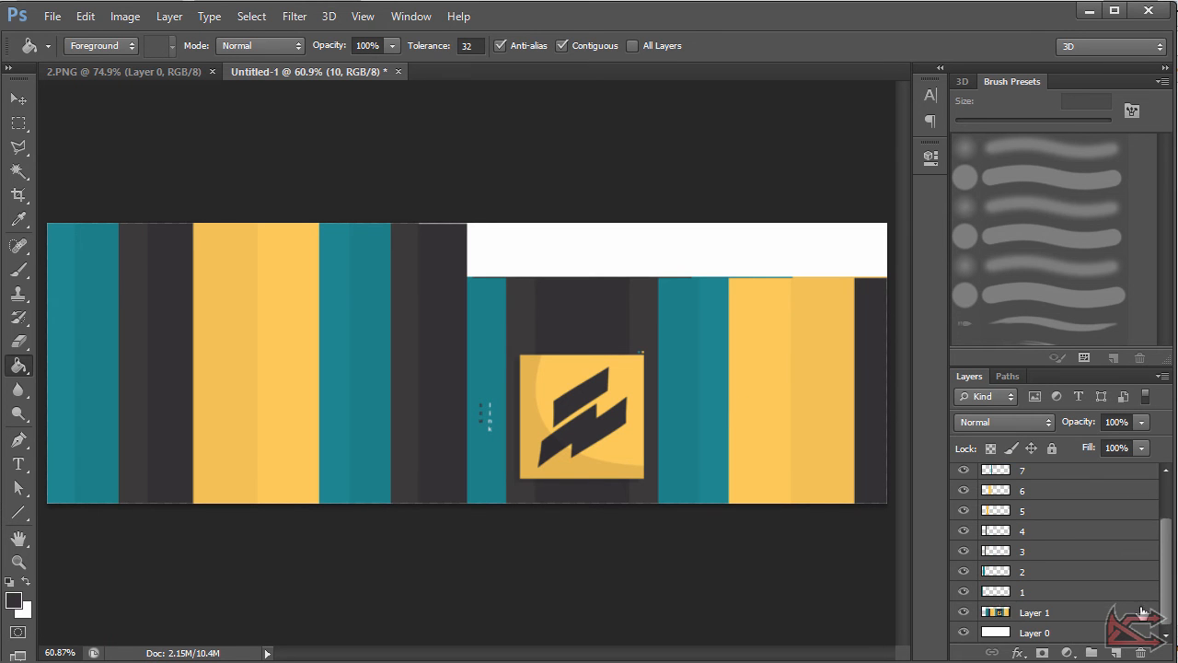
{"action": "left_click", "coordinate": [963, 612]}
{"action": "left_click", "coordinate": [18, 97]}
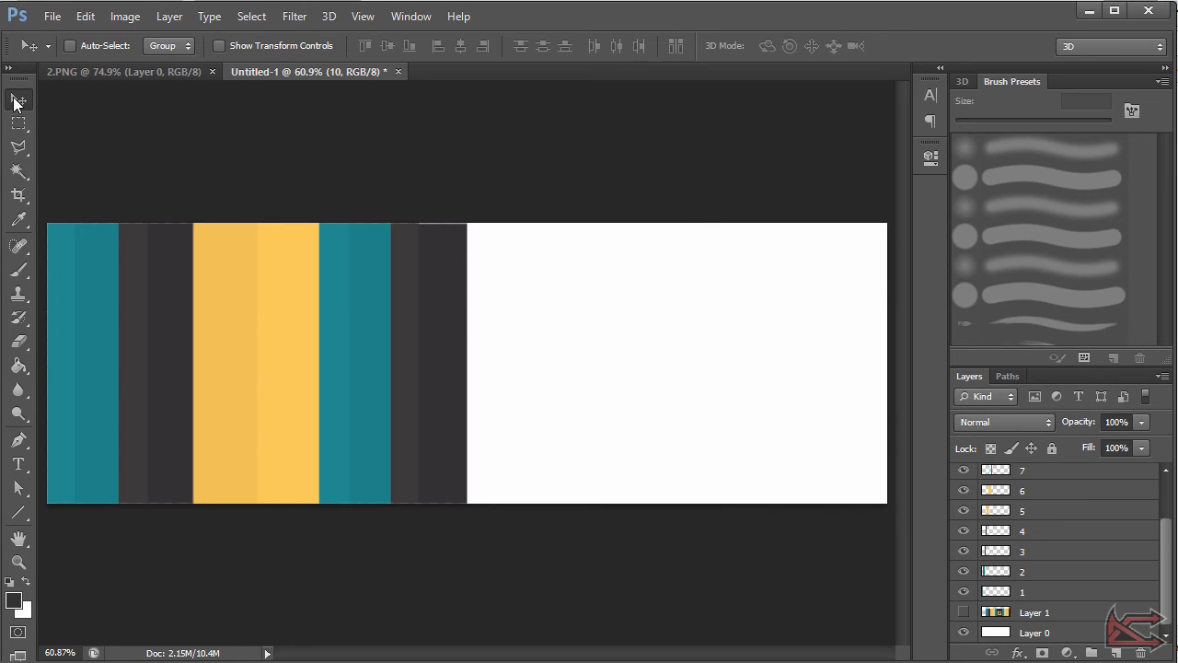
{"action": "left_click", "coordinate": [452, 310]}
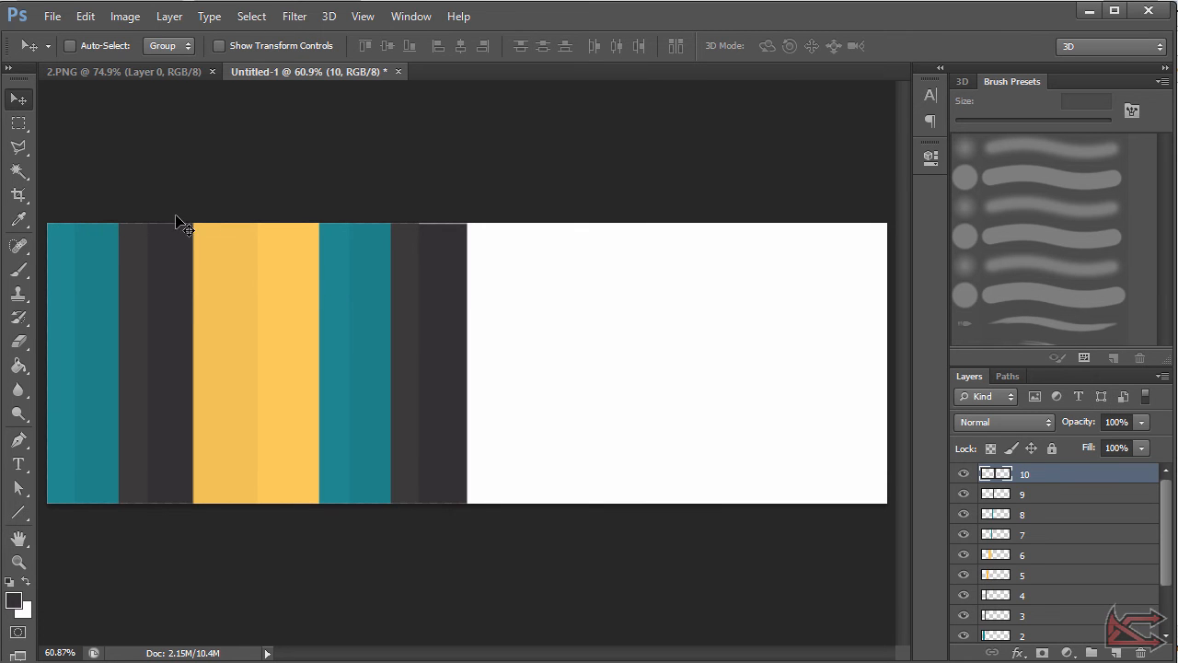
Step: Select layers 1 to 10 together and stretch the stripes slightly past the canvas's upper, lower and outer side edges
{"action": "scroll", "coordinate": [1174, 592], "scroll_direction": "down", "scroll_amount": 3}
{"action": "left_click", "coordinate": [1091, 594], "text": "shift"}
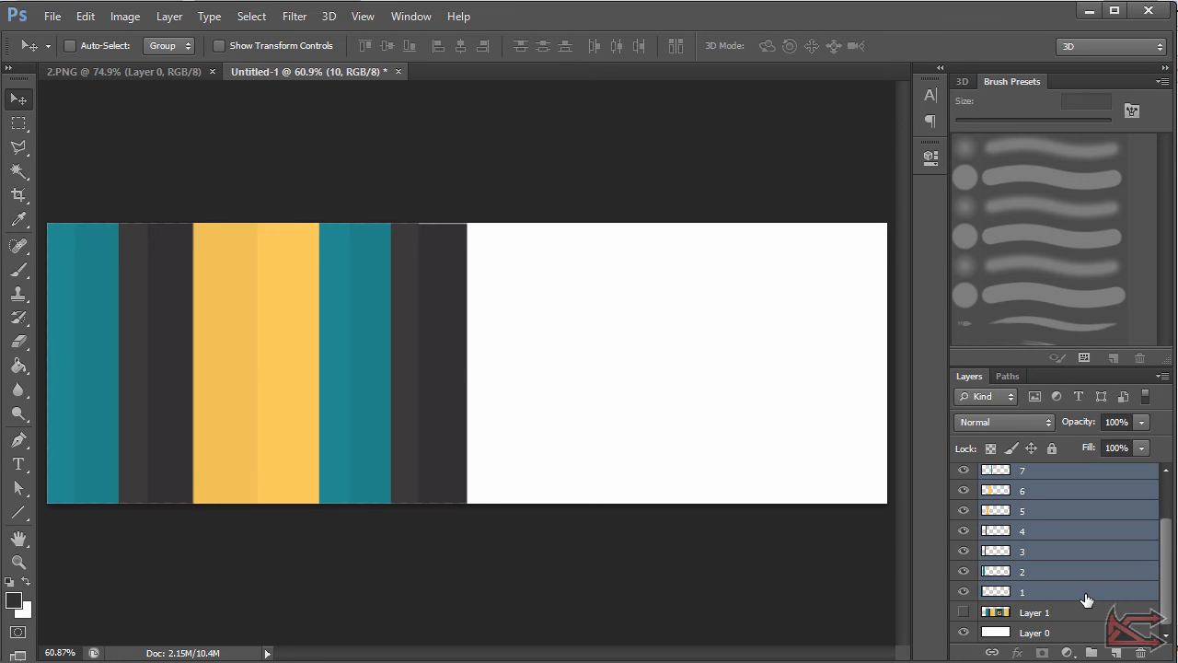
{"action": "key", "text": "ctrl+t"}
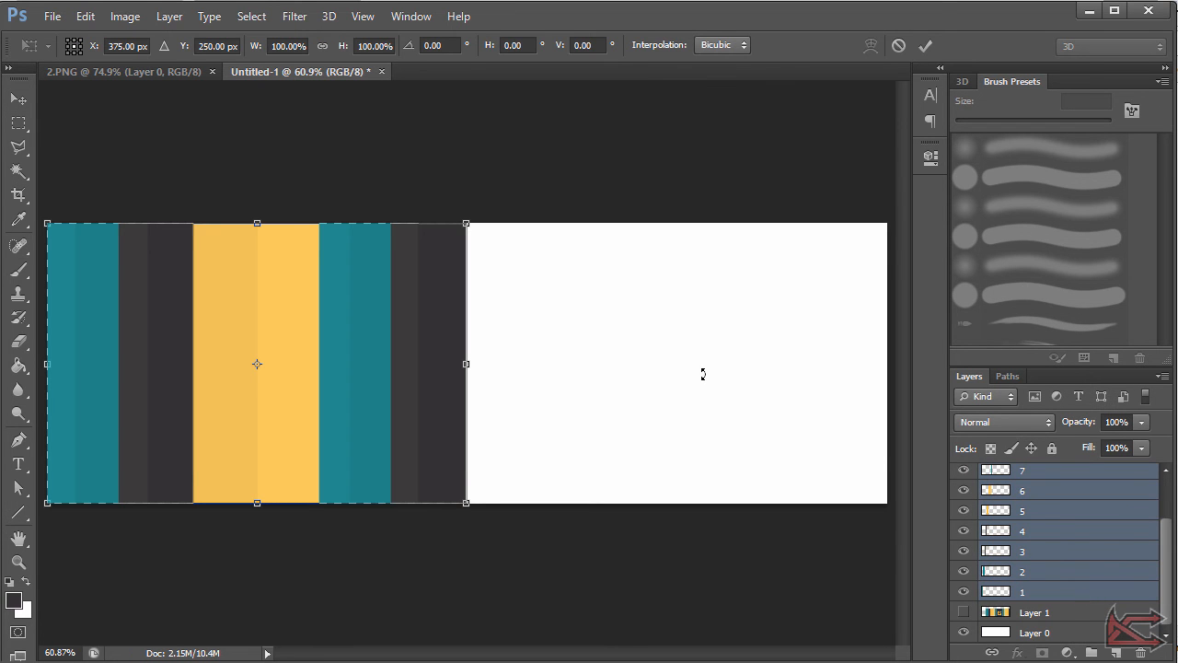
{"action": "left_click_drag", "start_coordinate": [258, 222], "coordinate": [258, 213]}
{"action": "left_click_drag", "start_coordinate": [258, 512], "coordinate": [259, 517]}
{"action": "left_click_drag", "start_coordinate": [42, 369], "coordinate": [44, 370]}
{"action": "key", "text": "Return"}
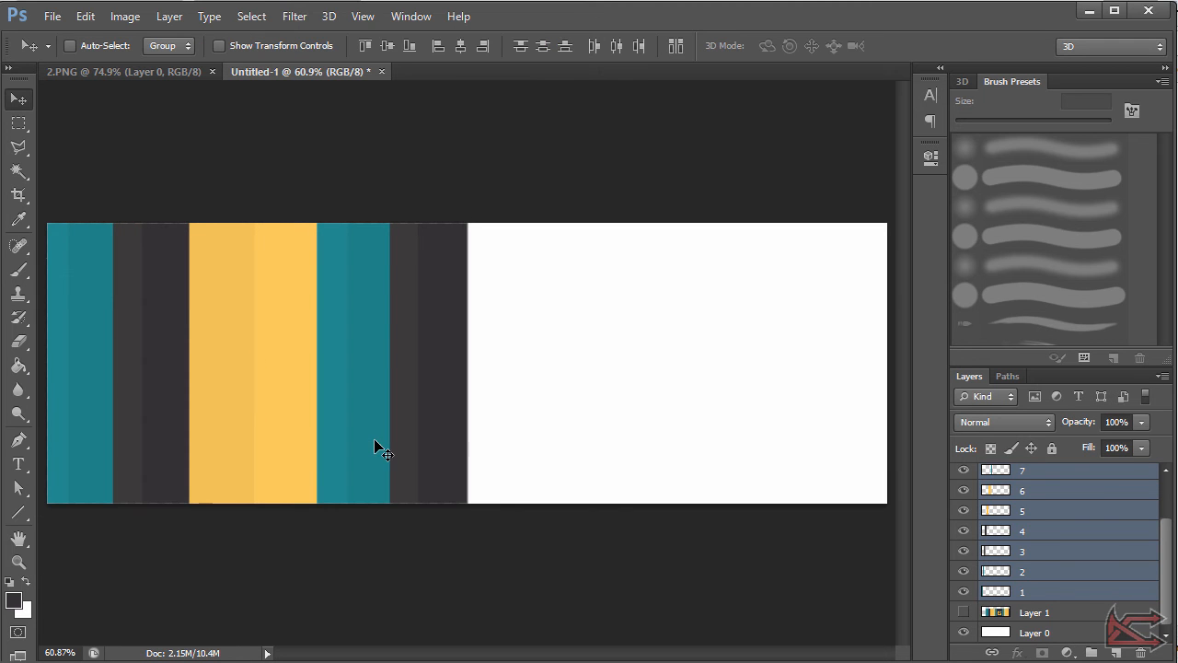
Step: Group layers 1 to 10 and toggle the group's visibility to check that it holds all the stripes
{"action": "left_click_drag", "start_coordinate": [1165, 552], "coordinate": [1165, 489]}
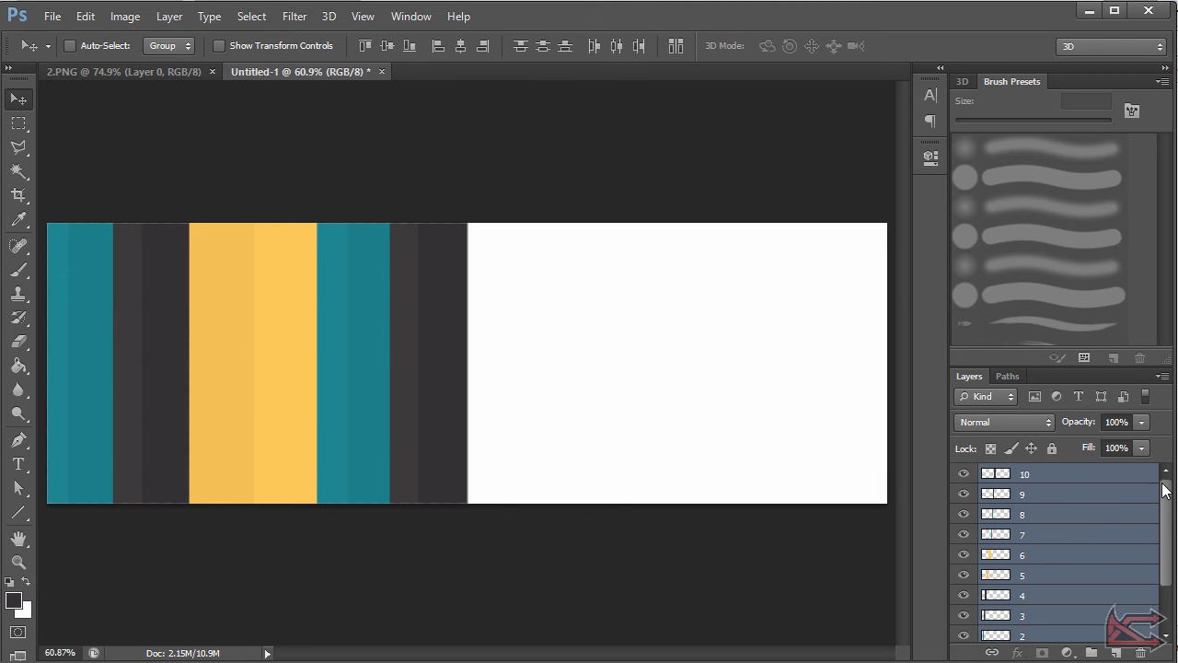
{"action": "key", "text": "alt"}
{"action": "key", "text": "ctrl+g"}
{"action": "left_click", "coordinate": [964, 474]}
{"action": "left_click", "coordinate": [964, 474]}
{"action": "left_click", "coordinate": [964, 474]}
{"action": "left_click", "coordinate": [963, 474]}
{"action": "left_click", "coordinate": [963, 474]}
{"action": "left_click", "coordinate": [964, 474]}
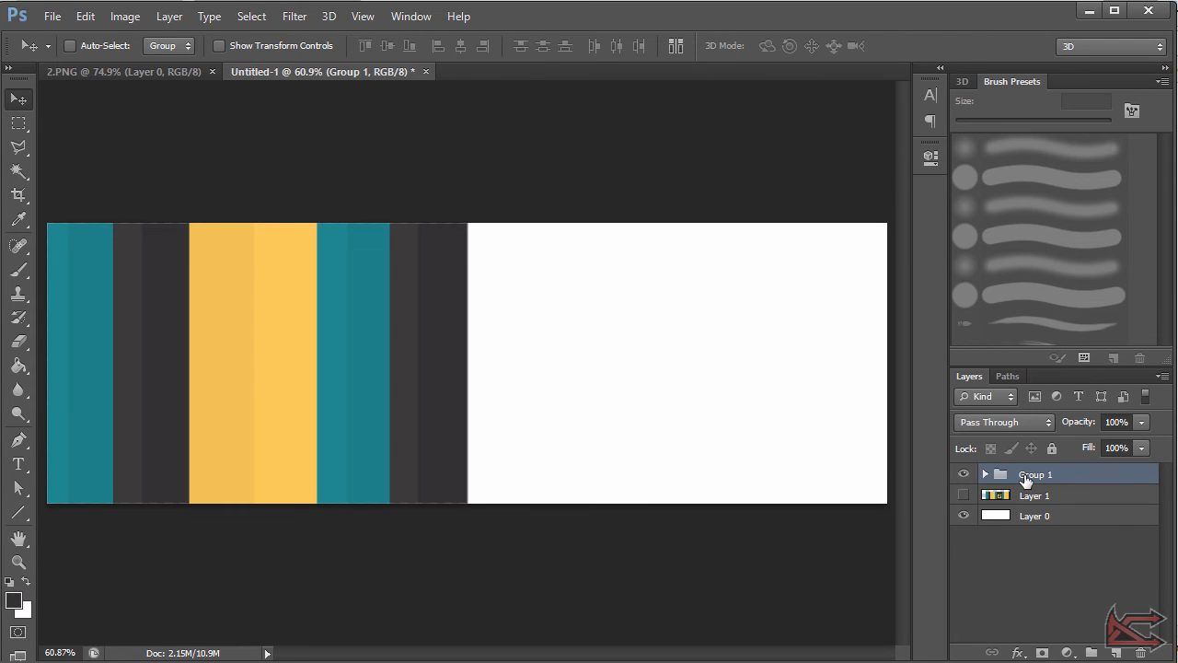
Step: Duplicate the stripe group and flip the copy horizontally
{"action": "key", "text": "ctrl+j"}
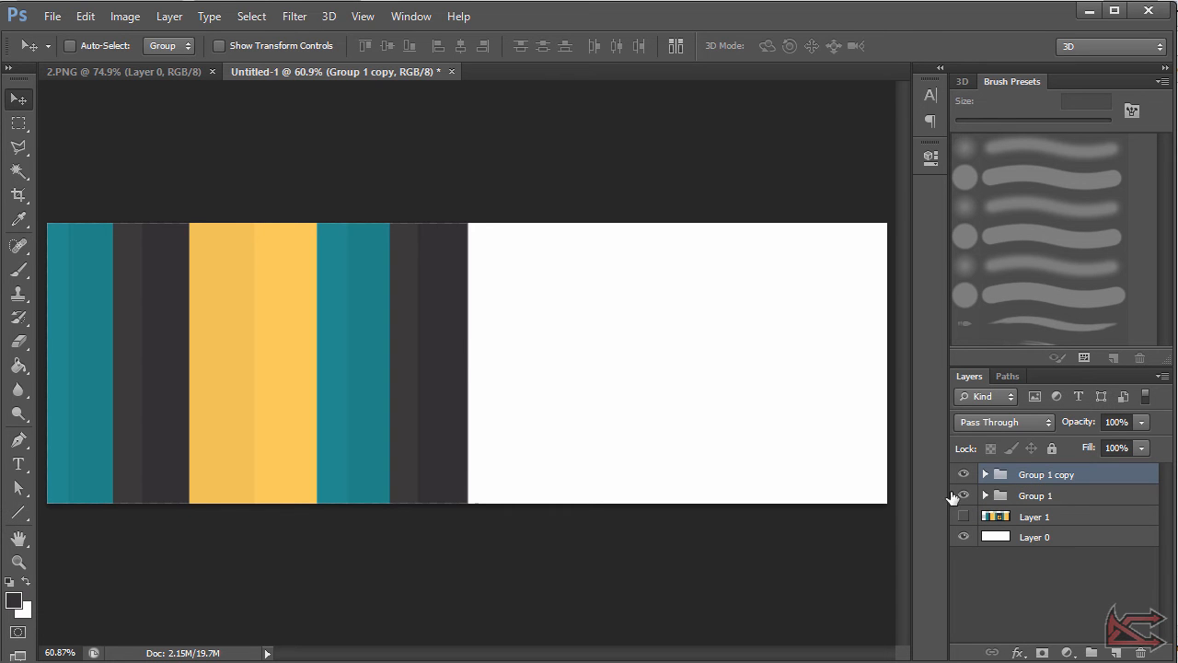
{"action": "key", "text": "ctrl+t"}
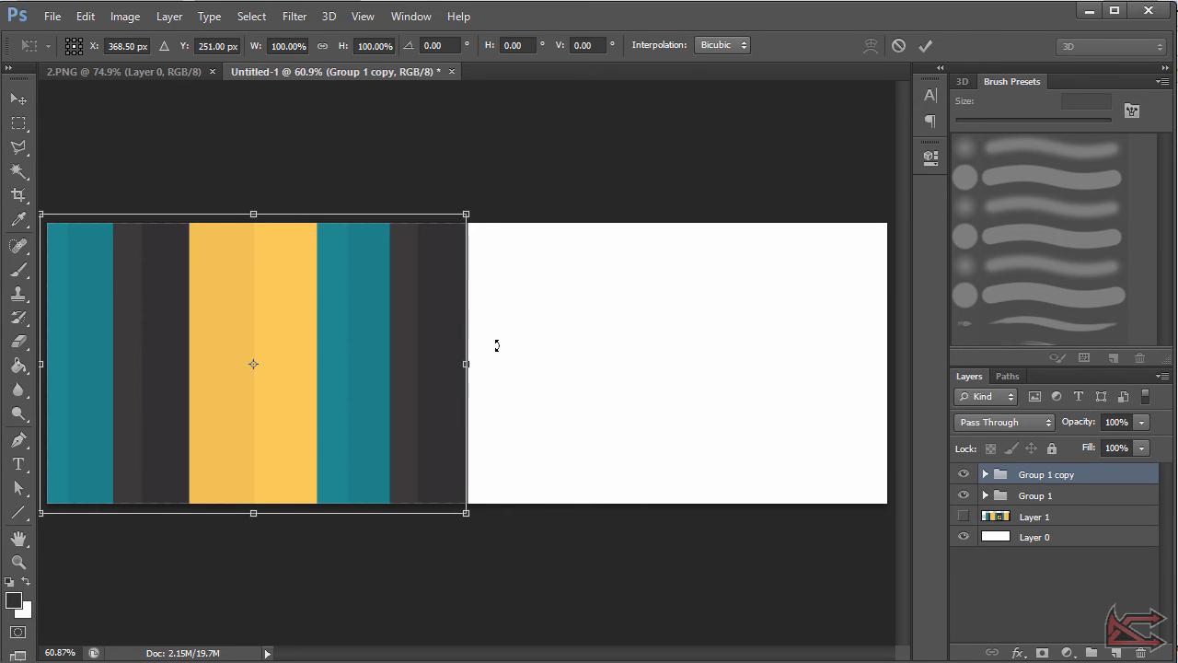
{"action": "right_click", "coordinate": [364, 322]}
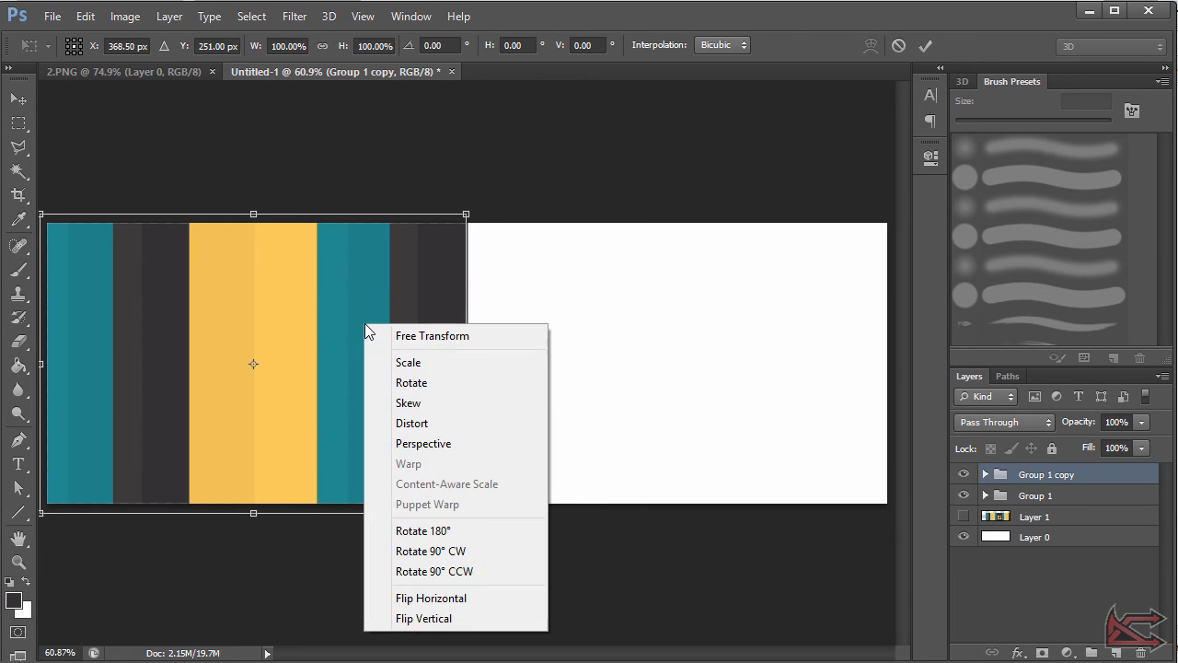
{"action": "left_click", "coordinate": [430, 599]}
{"action": "key", "text": "Return"}
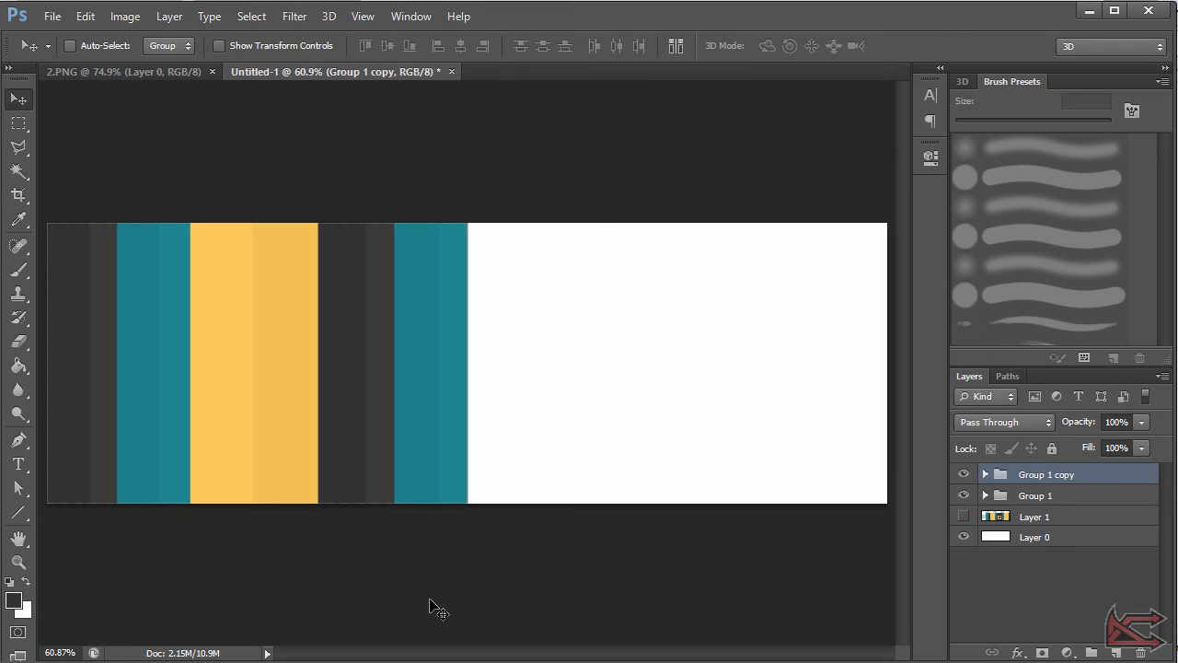
Step: Shift the flipped group copy horizontally across the blank half until its dark grey stripe meets the original's at the canvas centre
{"action": "key", "text": "shift+Right"}
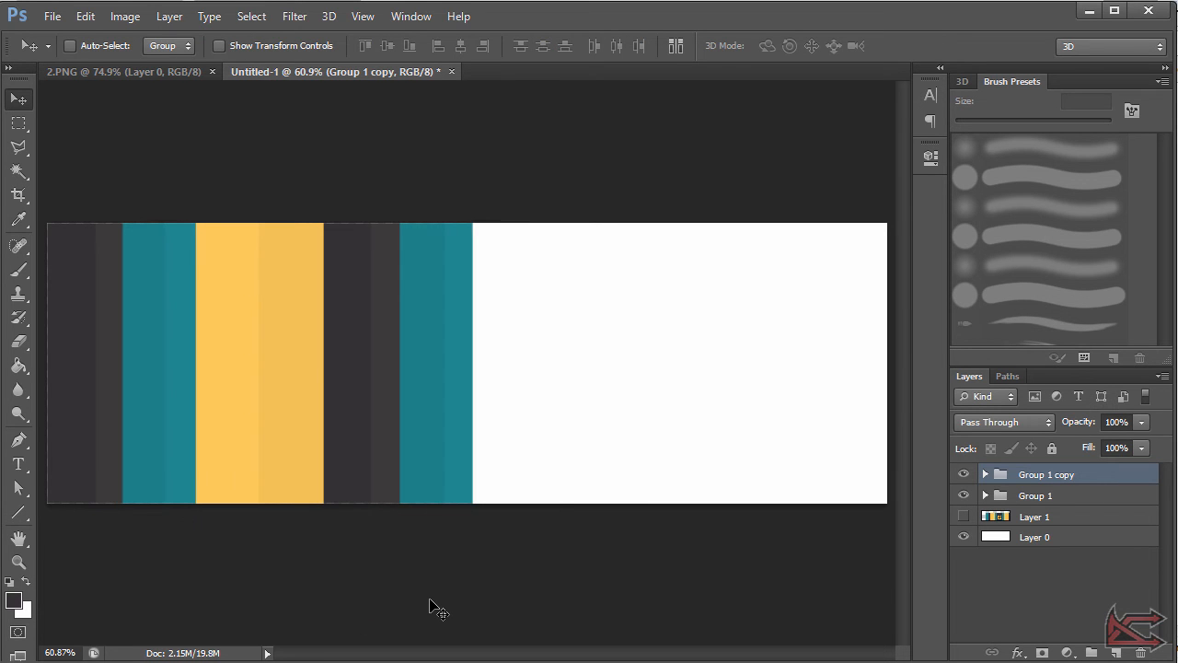
{"action": "key", "text": "shift+Right"}
{"action": "key", "text": "shift+Right"}
{"action": "key", "text": "shift+Right"}
{"action": "key", "text": "shift+Right"}
{"action": "key", "text": "shift+Right"}
{"action": "key", "text": "shift+Right"}
{"action": "key", "text": "shift+Right"}
{"action": "key", "text": "shift+Right"}
{"action": "key", "text": "shift+Right"}
{"action": "key", "text": "shift+Right"}
{"action": "key", "text": "shift+Right"}
{"action": "key", "text": "shift+Right"}
{"action": "key", "text": "shift+Right"}
{"action": "key", "text": "shift+Right"}
{"action": "key", "text": "shift+Right"}
{"action": "key", "text": "shift+Right"}
{"action": "key", "text": "shift+Right"}
{"action": "key", "text": "shift+Right"}
{"action": "key", "text": "shift+Right"}
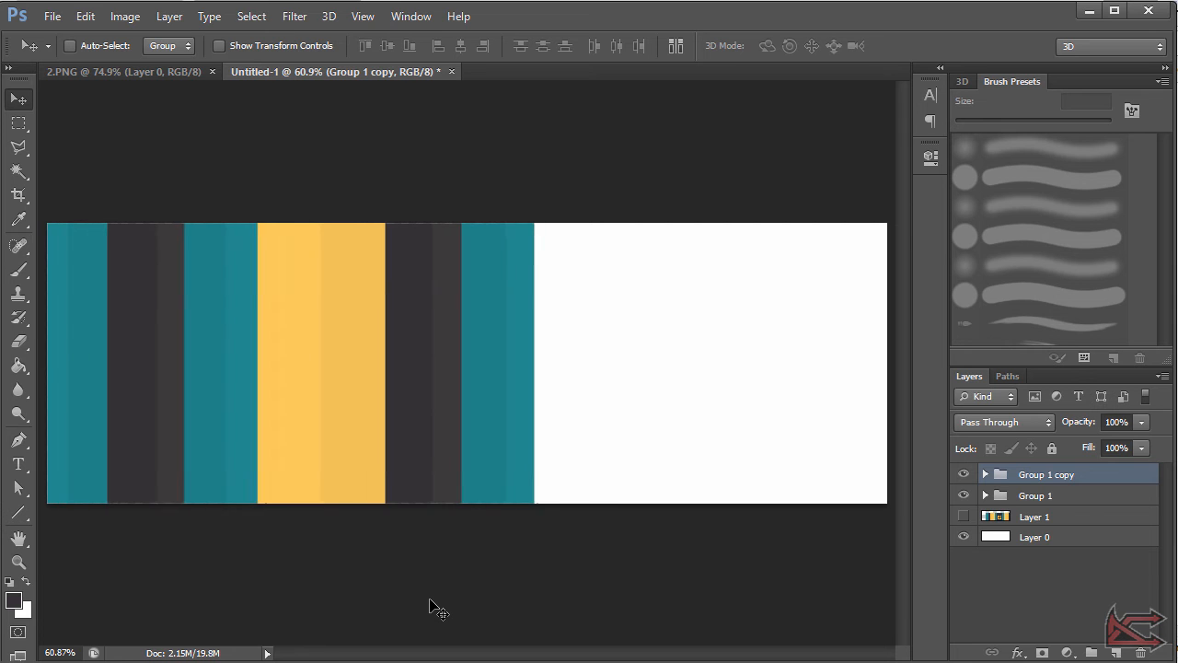
{"action": "key", "text": "shift+Right"}
{"action": "key", "text": "shift+Right"}
{"action": "key", "text": "shift+Right"}
{"action": "key", "text": "shift+Right"}
{"action": "key", "text": "shift+Right"}
{"action": "key", "text": "shift+Right"}
{"action": "key", "text": "shift+Right"}
{"action": "key", "text": "shift+Right"}
{"action": "key", "text": "shift+Right"}
{"action": "key", "text": "shift+Right"}
{"action": "key", "text": "shift+Right"}
{"action": "key", "text": "shift+Right"}
{"action": "key", "text": "shift+Right"}
{"action": "key", "text": "shift+Right"}
{"action": "key", "text": "shift+Right"}
{"action": "key", "text": "shift+Right"}
{"action": "key", "text": "shift+Right"}
{"action": "key", "text": "shift+Right"}
{"action": "key", "text": "shift+Right"}
{"action": "key", "text": "shift+Right"}
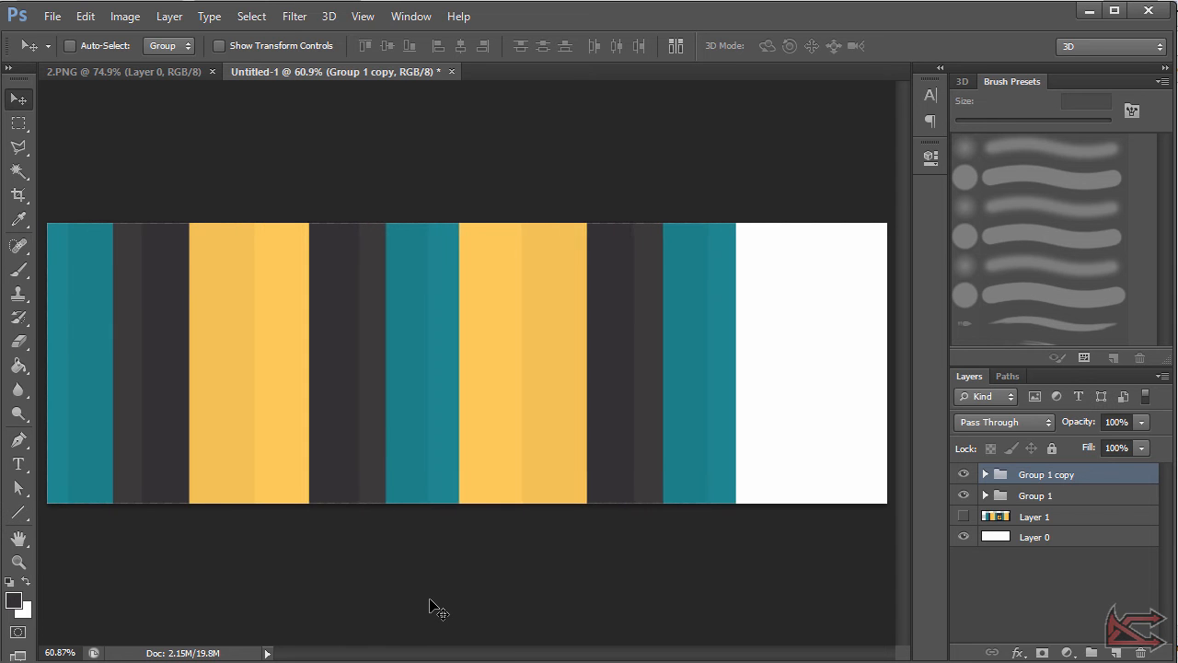
{"action": "key", "text": "shift+Right"}
{"action": "key", "text": "shift+Right"}
{"action": "key", "text": "shift+Right"}
{"action": "key", "text": "shift+Right"}
{"action": "key", "text": "shift+Right"}
{"action": "key", "text": "shift+Right"}
{"action": "key", "text": "shift+Right"}
{"action": "key", "text": "shift+Right"}
{"action": "key", "text": "shift+Right"}
{"action": "key", "text": "shift+Right"}
{"action": "key", "text": "shift+Right"}
{"action": "key", "text": "shift+Right"}
{"action": "key", "text": "shift+Right"}
{"action": "key", "text": "shift+Right"}
{"action": "key", "text": "shift+Right"}
{"action": "key", "text": "shift+Right"}
{"action": "key", "text": "shift+Right"}
{"action": "key", "text": "shift+Right"}
{"action": "key", "text": "shift+Right"}
{"action": "key", "text": "shift+Right"}
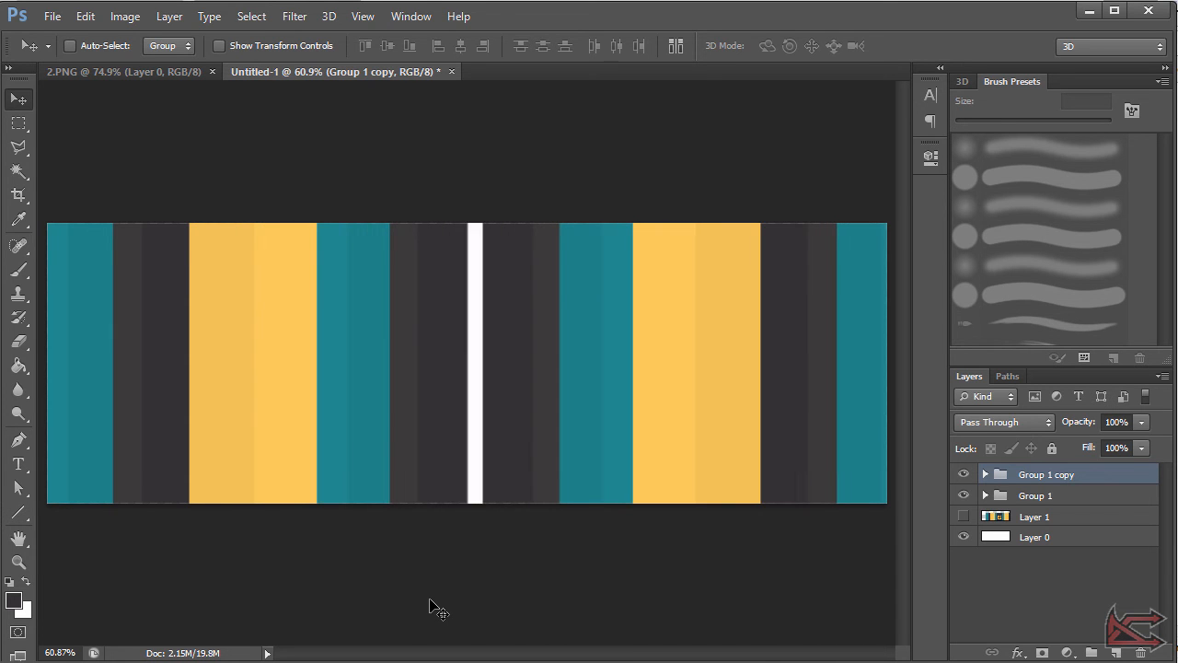
{"action": "key", "text": "Left"}
{"action": "key", "text": "Left"}
{"action": "key", "text": "Left"}
{"action": "key", "text": "Left"}
{"action": "key", "text": "Left"}
{"action": "key", "text": "Left"}
{"action": "key", "text": "Left"}
{"action": "key", "text": "Left"}
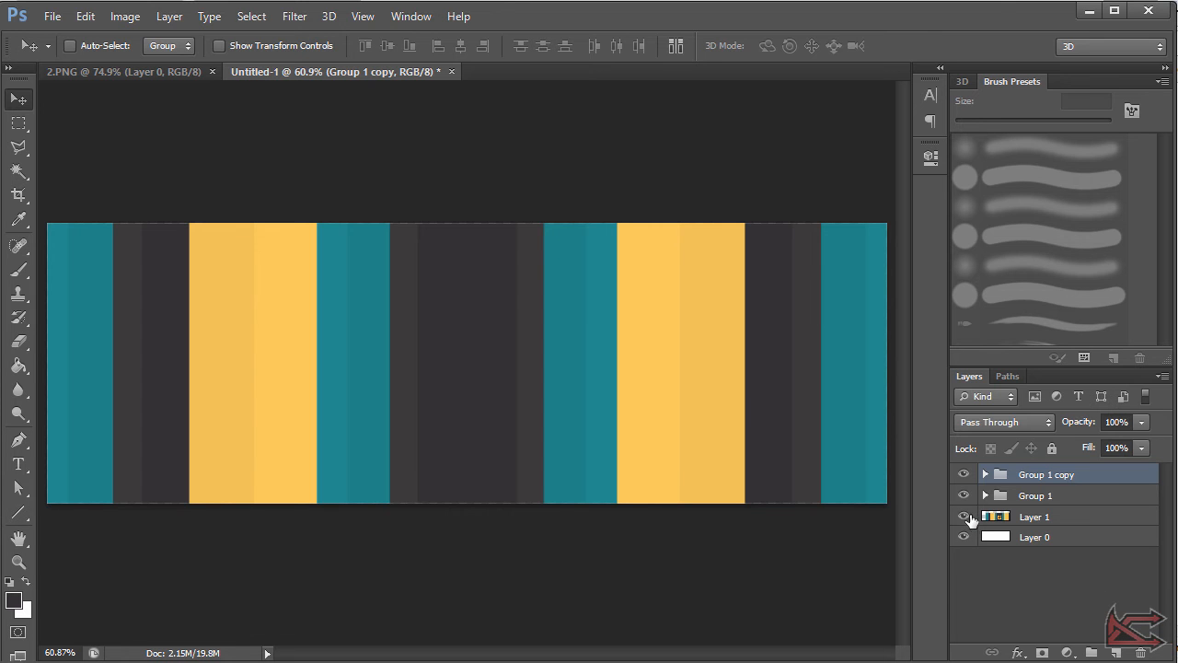
Step: Move the reference banner layer, Layer 1, to the top of the layer stack above both stripe groups
{"action": "left_click_drag", "start_coordinate": [1059, 521], "coordinate": [1059, 476]}
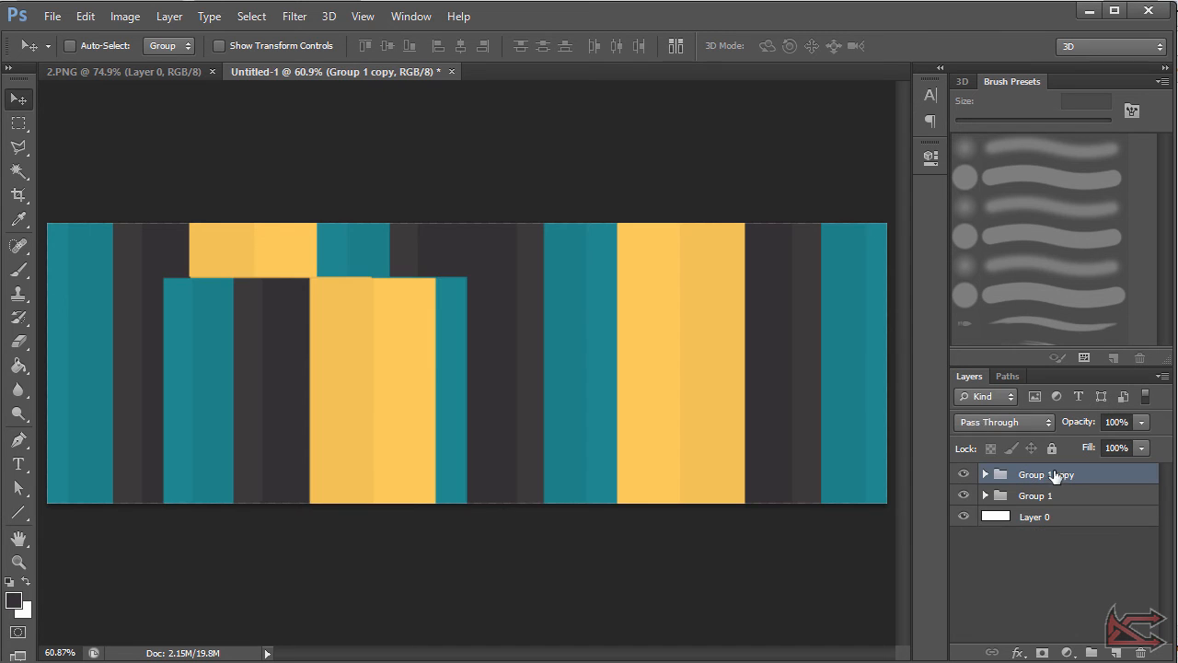
{"action": "left_click_drag", "start_coordinate": [337, 366], "coordinate": [534, 355]}
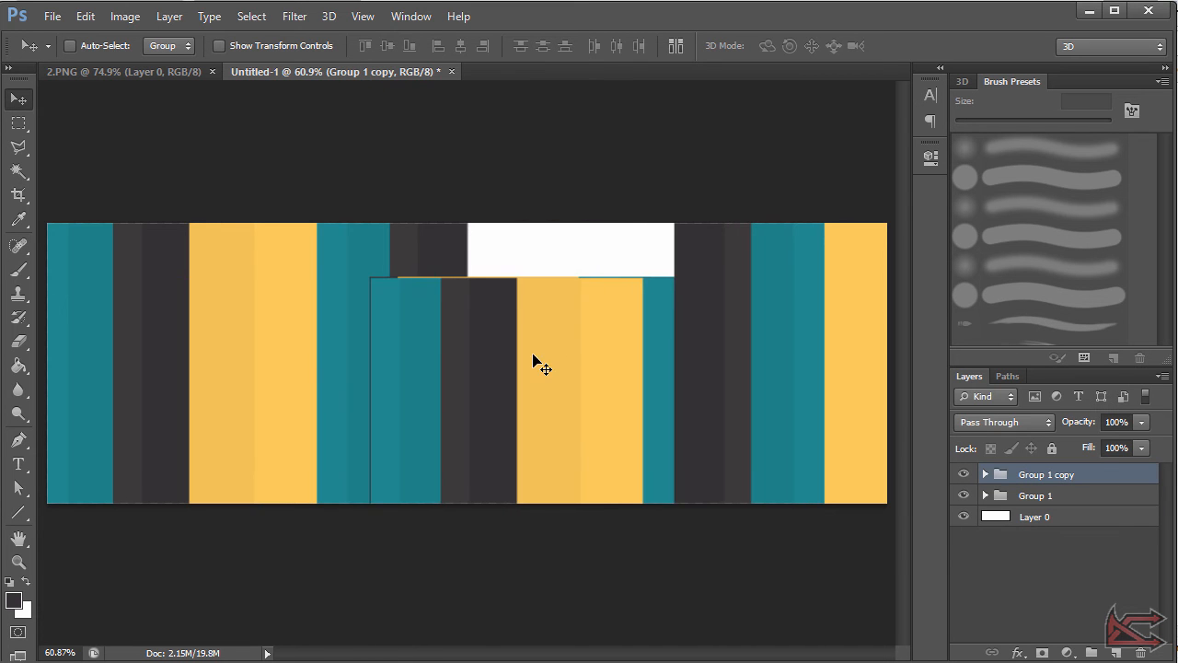
{"action": "key", "text": "ctrl+z"}
{"action": "left_click", "coordinate": [1068, 534]}
{"action": "left_click", "coordinate": [985, 475]}
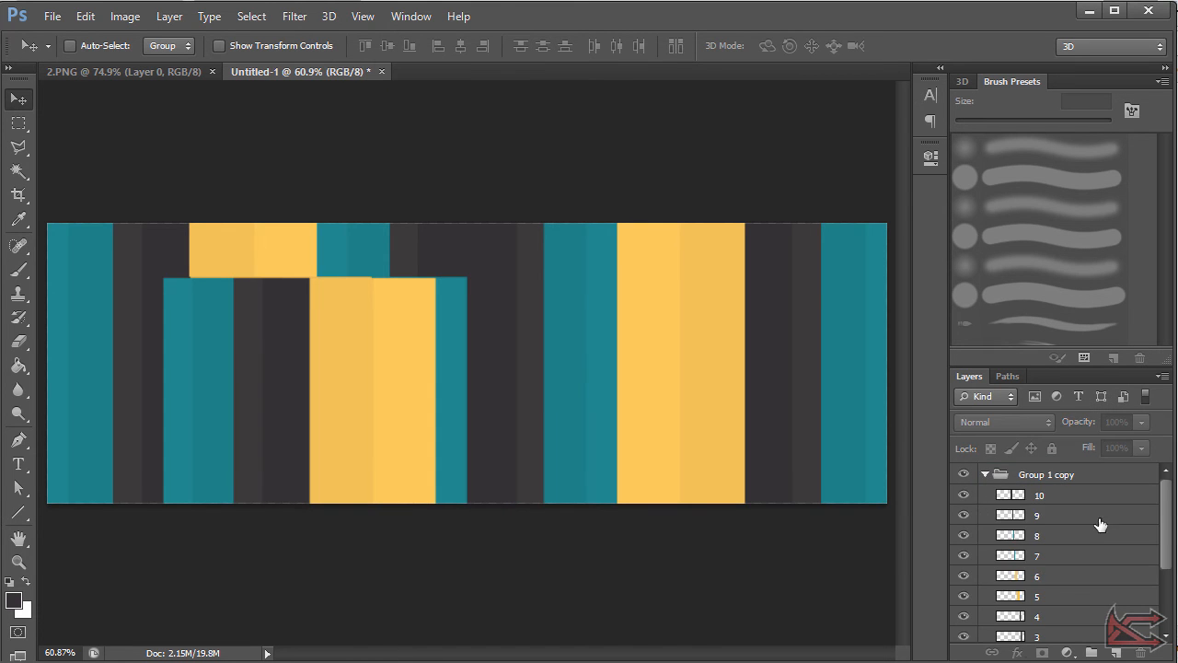
{"action": "left_click_drag", "start_coordinate": [1169, 520], "coordinate": [1155, 631]}
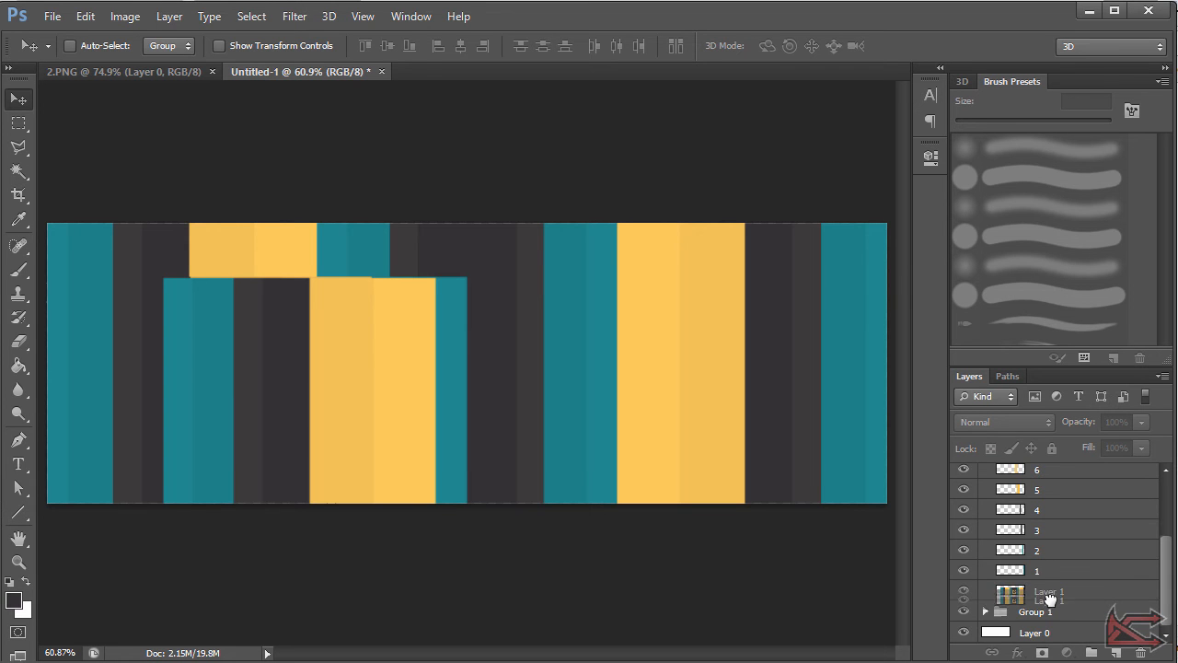
{"action": "left_click", "coordinate": [1031, 591]}
{"action": "scroll", "coordinate": [1001, 517], "scroll_direction": "up", "scroll_amount": 3}
{"action": "left_click", "coordinate": [987, 475]}
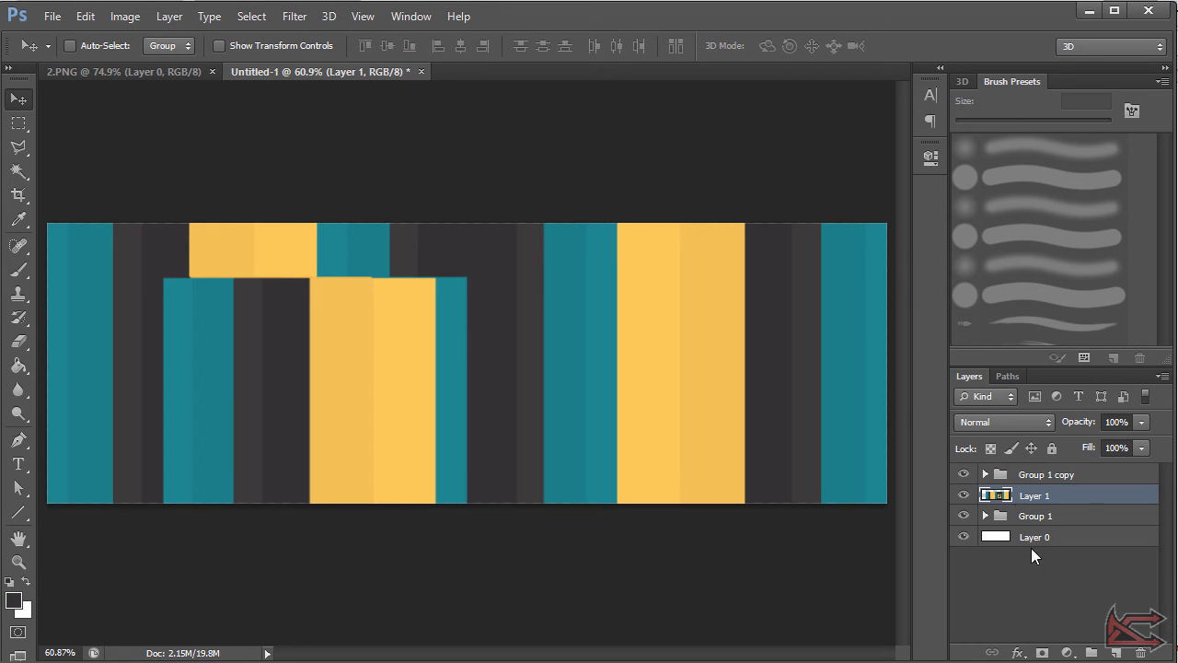
{"action": "left_click_drag", "start_coordinate": [1021, 499], "coordinate": [1018, 465]}
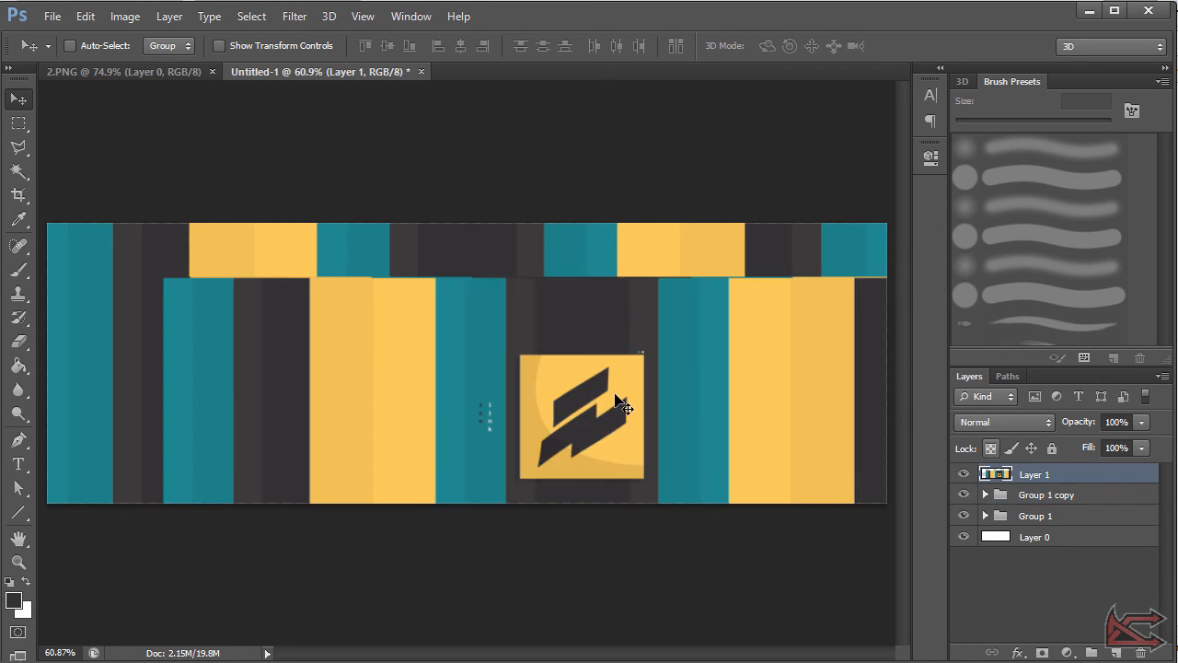
Step: Shift the reference banner across the canvas so its stripes roughly line up with the recreated ones
{"action": "left_click_drag", "start_coordinate": [552, 387], "coordinate": [434, 333]}
{"action": "left_click_drag", "start_coordinate": [590, 346], "coordinate": [597, 344]}
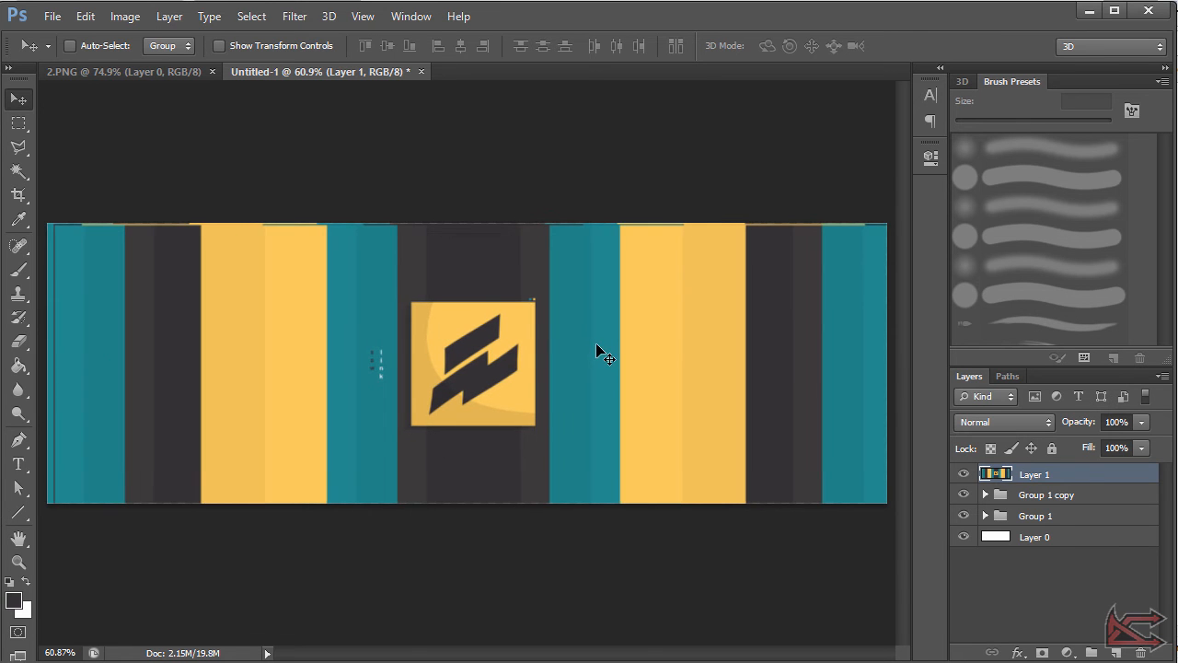
Step: Try to outline the reference banner's yellow logo square with a rectangular marquee of unconstrained size
{"action": "left_click", "coordinate": [19, 122]}
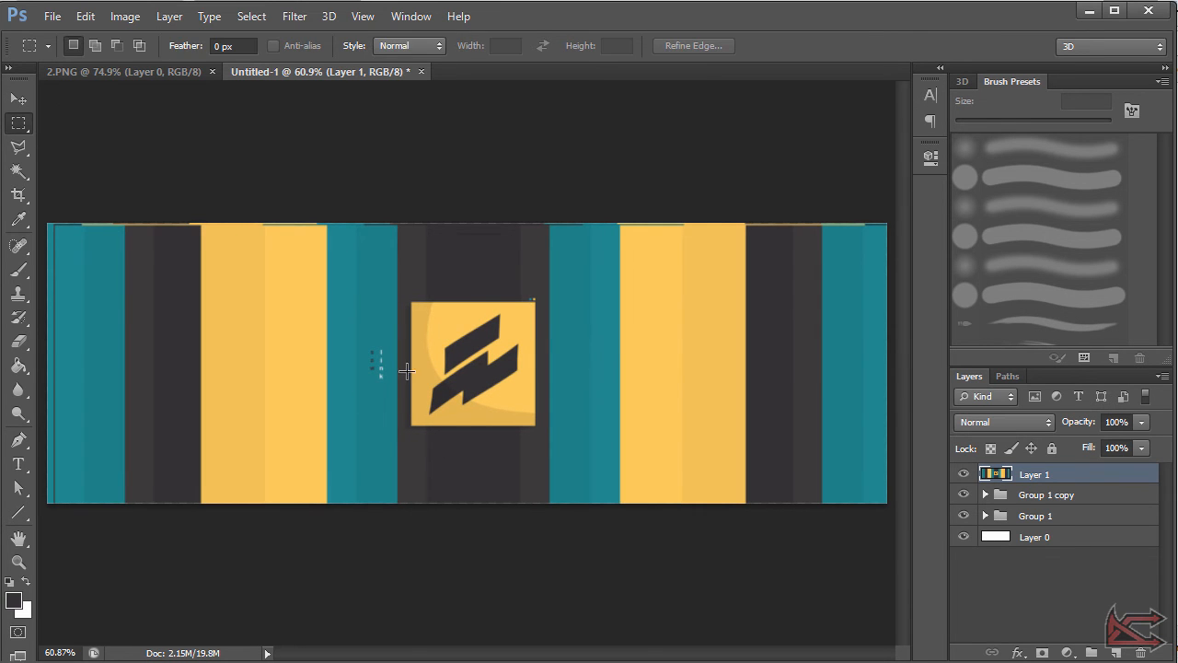
{"action": "left_click_drag", "start_coordinate": [410, 301], "coordinate": [534, 426]}
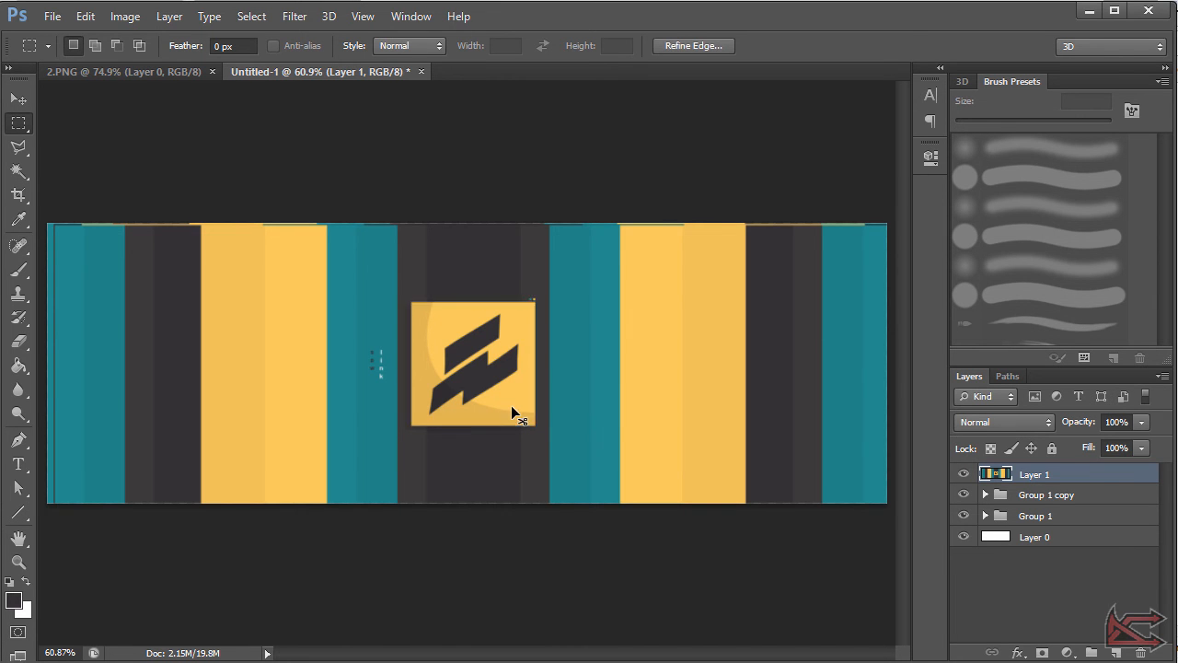
{"action": "left_click", "coordinate": [514, 412]}
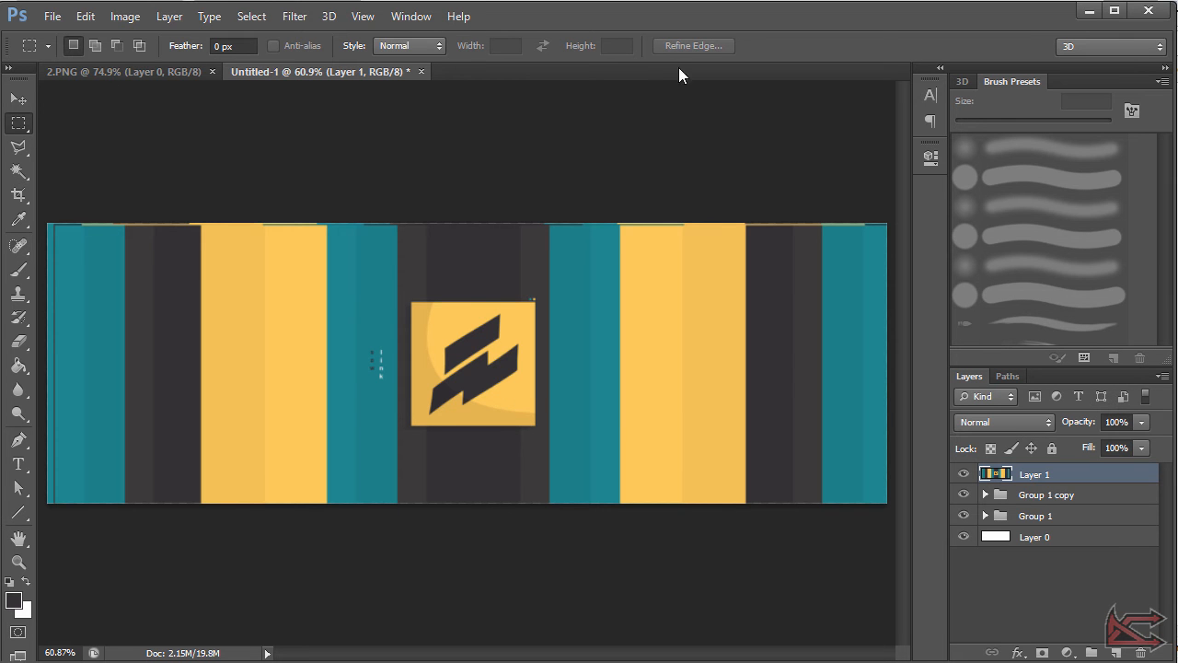
Step: Set the marquee style to Fixed Size and place a 64 × 64 px selection at the yellow logo square's corner
{"action": "left_click", "coordinate": [419, 48]}
{"action": "left_click", "coordinate": [422, 78]}
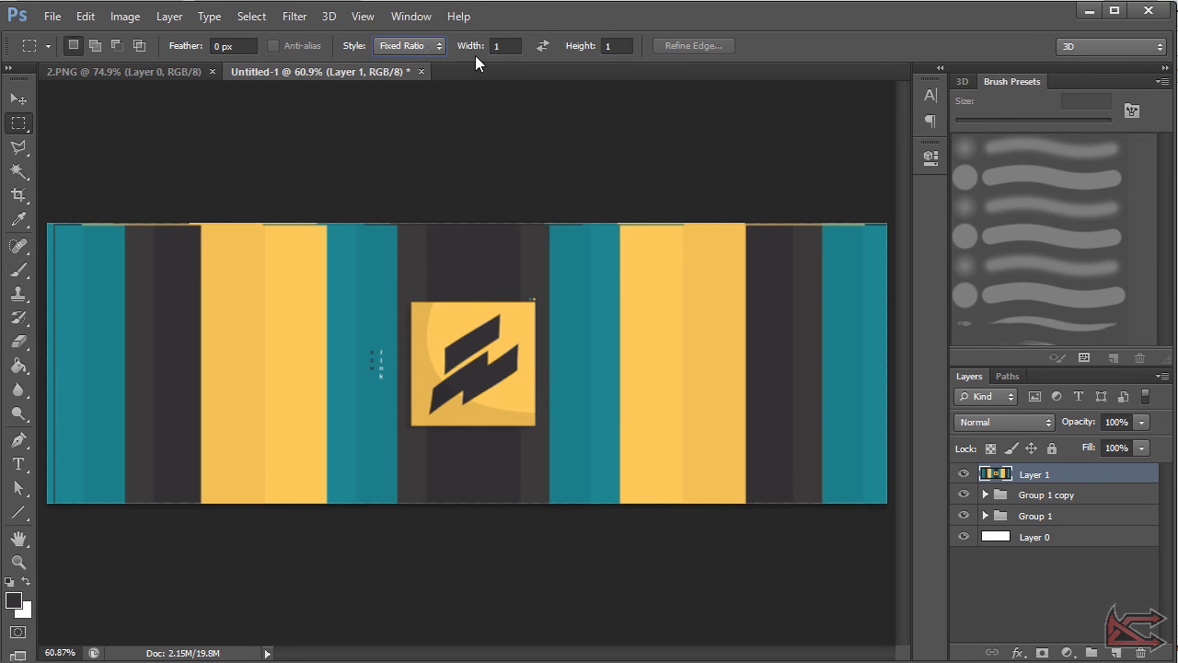
{"action": "left_click", "coordinate": [406, 48]}
{"action": "left_click", "coordinate": [416, 96]}
{"action": "left_click_drag", "start_coordinate": [412, 304], "coordinate": [450, 346]}
{"action": "left_click", "coordinate": [388, 288]}
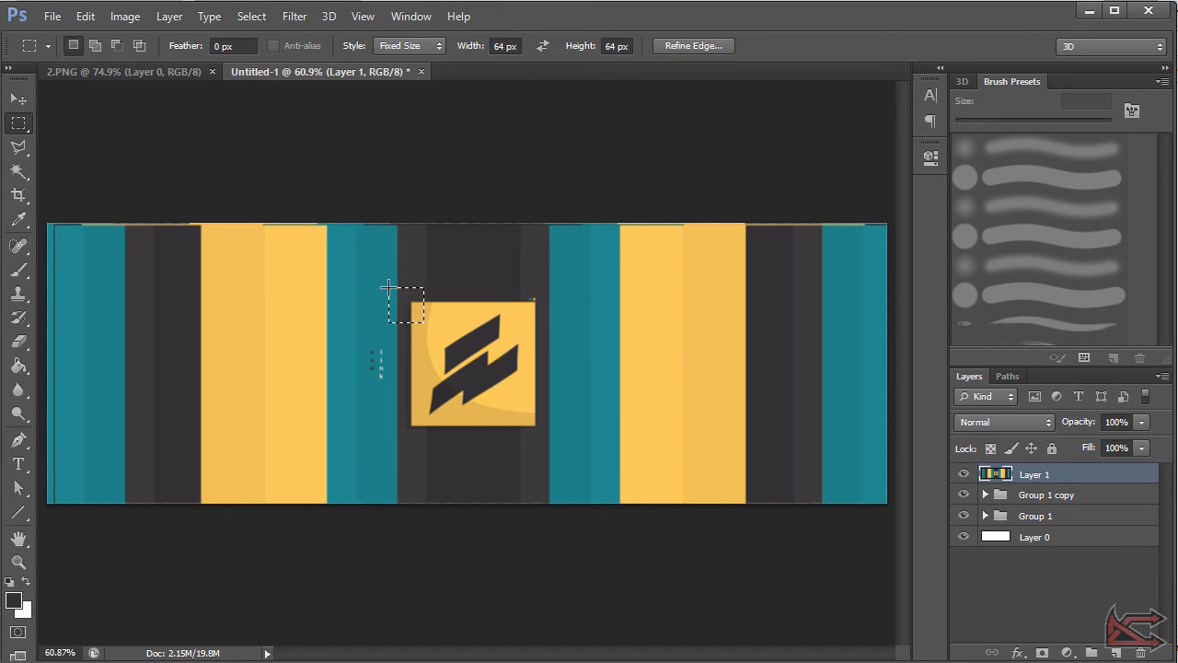
Step: Set the fixed marquee size to 200 × 200 px and place a selection over part of the logo square
{"action": "left_click", "coordinate": [505, 45]}
{"action": "key", "text": "Return"}
{"action": "key", "text": "Return"}
{"action": "type", "text": "200"}
{"action": "key", "text": "Tab"}
{"action": "type", "text": "200"}
{"action": "key", "text": "Return"}
{"action": "left_click", "coordinate": [484, 302]}
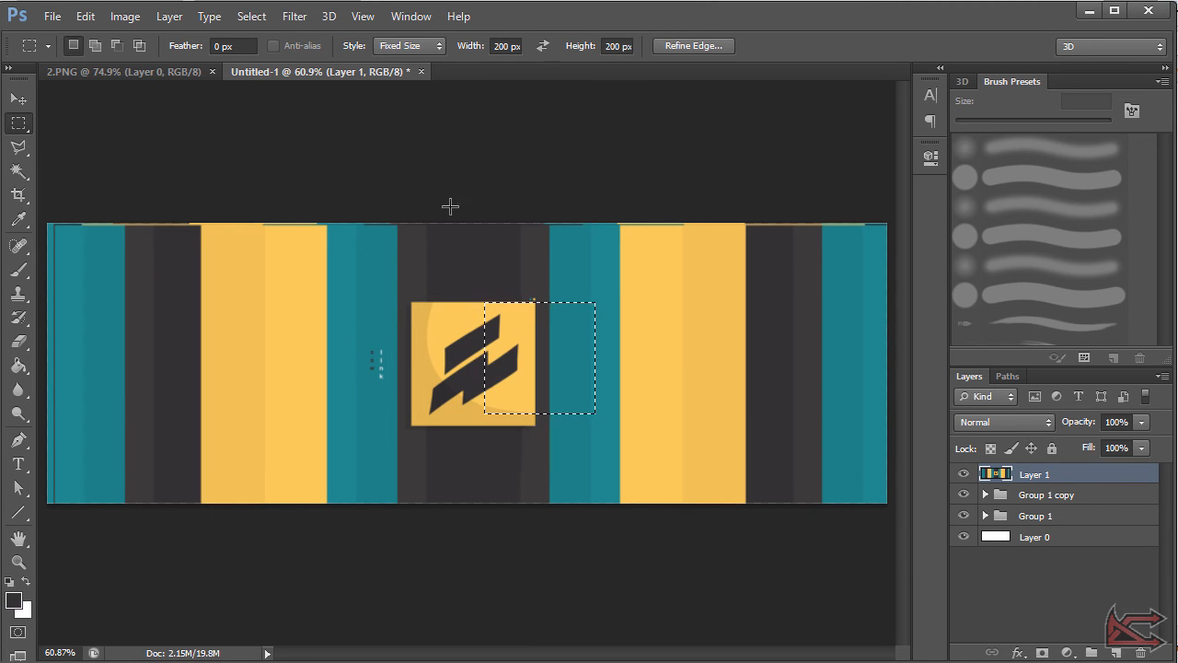
Step: Set the fixed marquee size to 300 × 300 px and place a selection around the logo square
{"action": "left_click", "coordinate": [514, 47]}
{"action": "key", "text": "ctrl+a"}
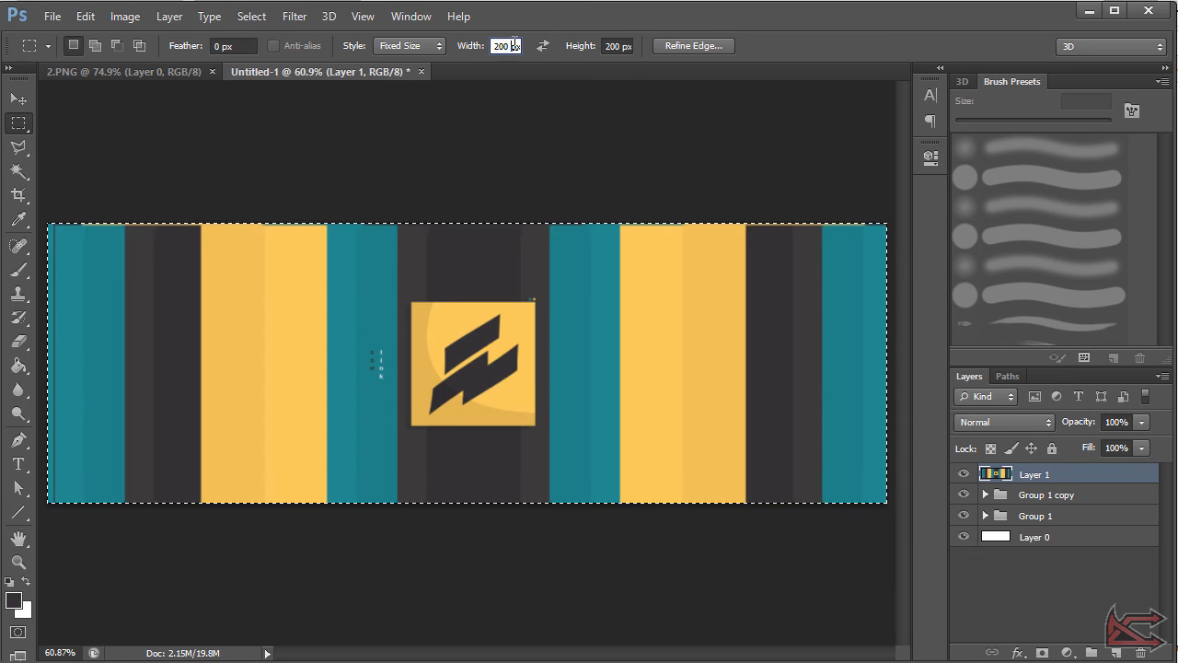
{"action": "left_click_drag", "start_coordinate": [513, 46], "coordinate": [491, 46]}
{"action": "key", "text": "Delete"}
{"action": "key", "text": "Delete"}
{"action": "key", "text": "Delete"}
{"action": "type", "text": "300"}
{"action": "key", "text": "Tab"}
{"action": "type", "text": "300"}
{"action": "key", "text": "Return"}
{"action": "key", "text": "ctrl+d"}
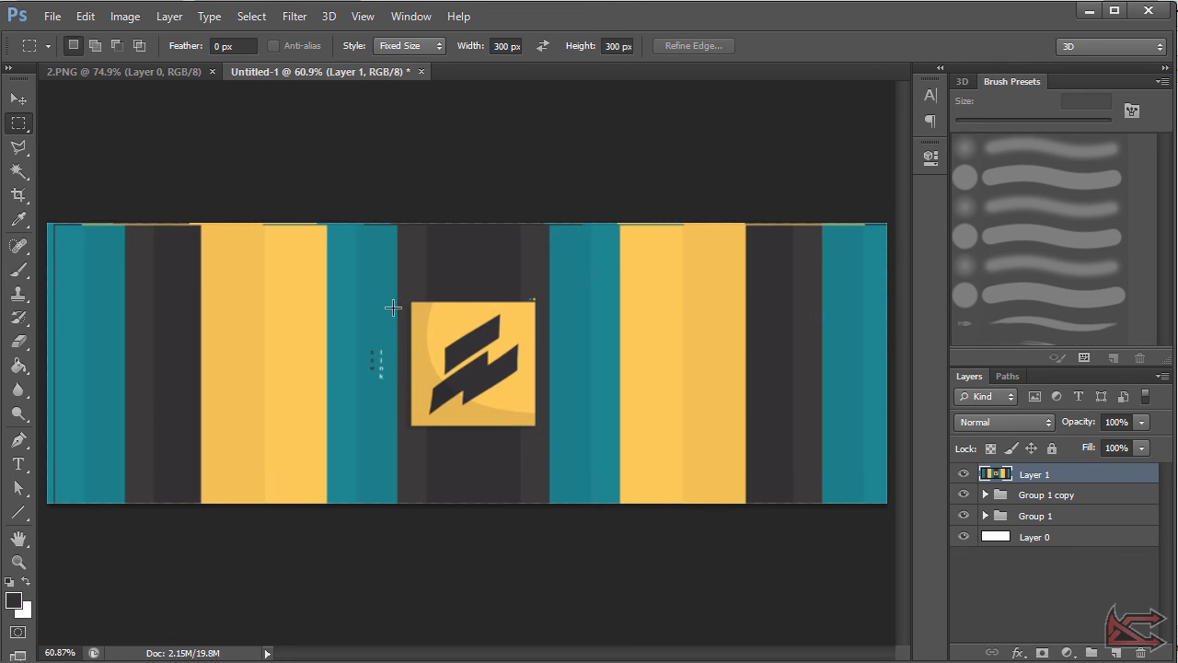
{"action": "left_click", "coordinate": [391, 298]}
Step: Set the fixed marquee size to 250 × 250 px and place a selection over the logo square
{"action": "left_click", "coordinate": [513, 49]}
{"action": "double_click", "coordinate": [513, 46]}
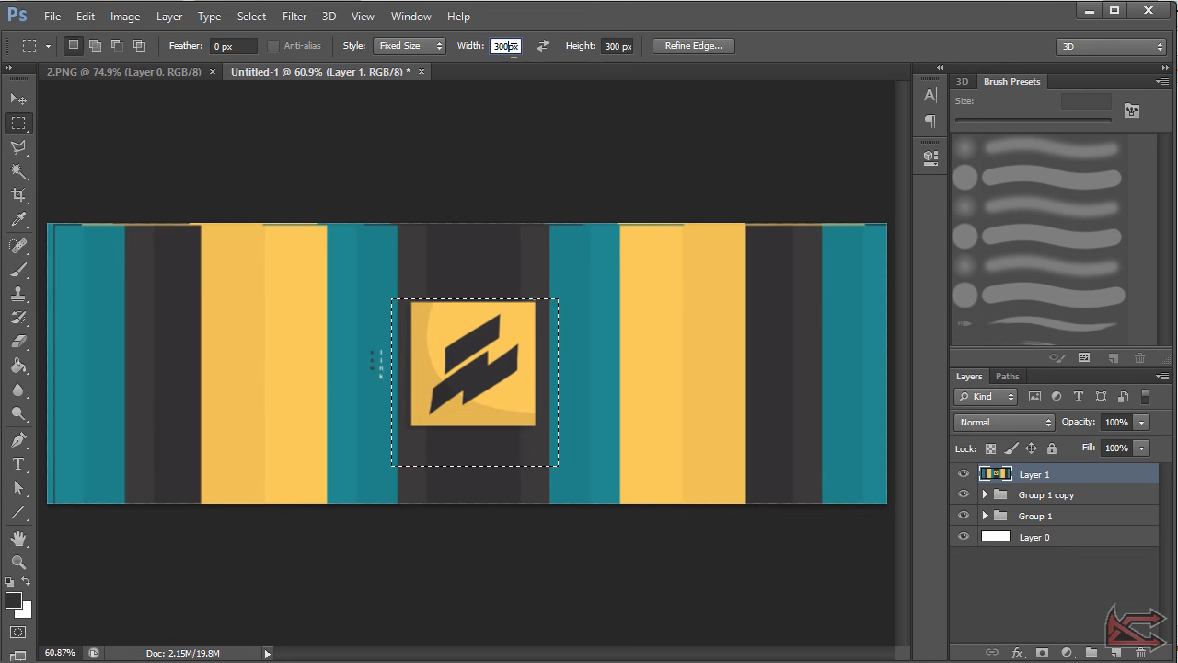
{"action": "type", "text": "2"}
{"action": "key", "text": "Tab"}
{"action": "type", "text": "250"}
{"action": "key", "text": "Return"}
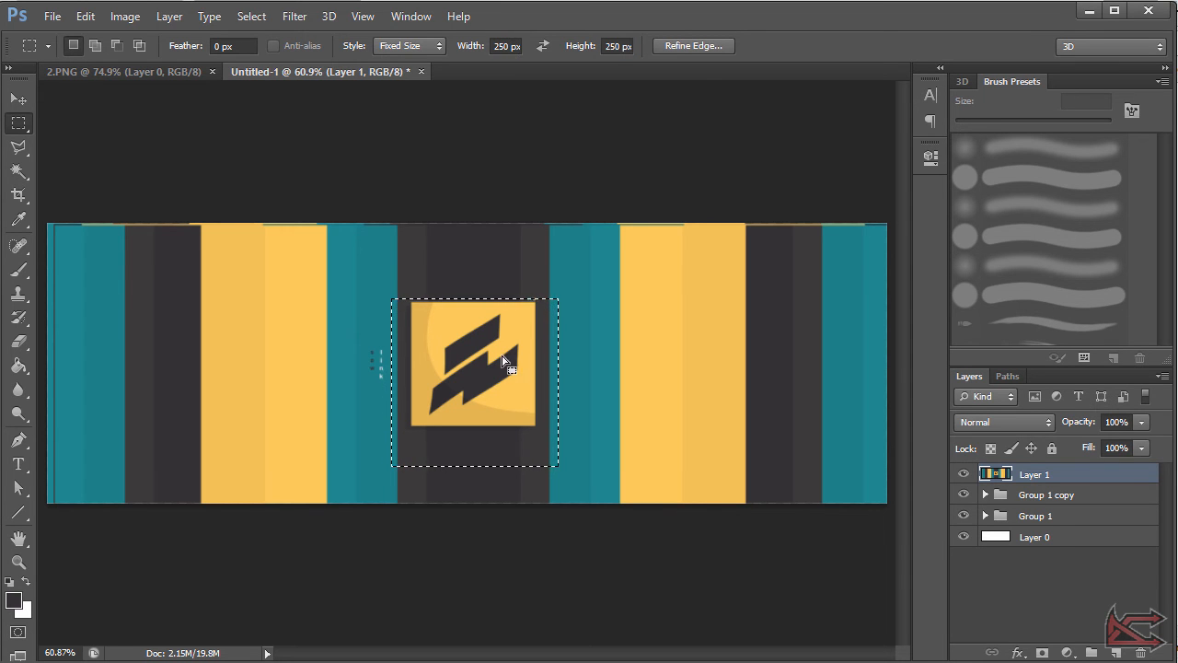
{"action": "left_click", "coordinate": [405, 281]}
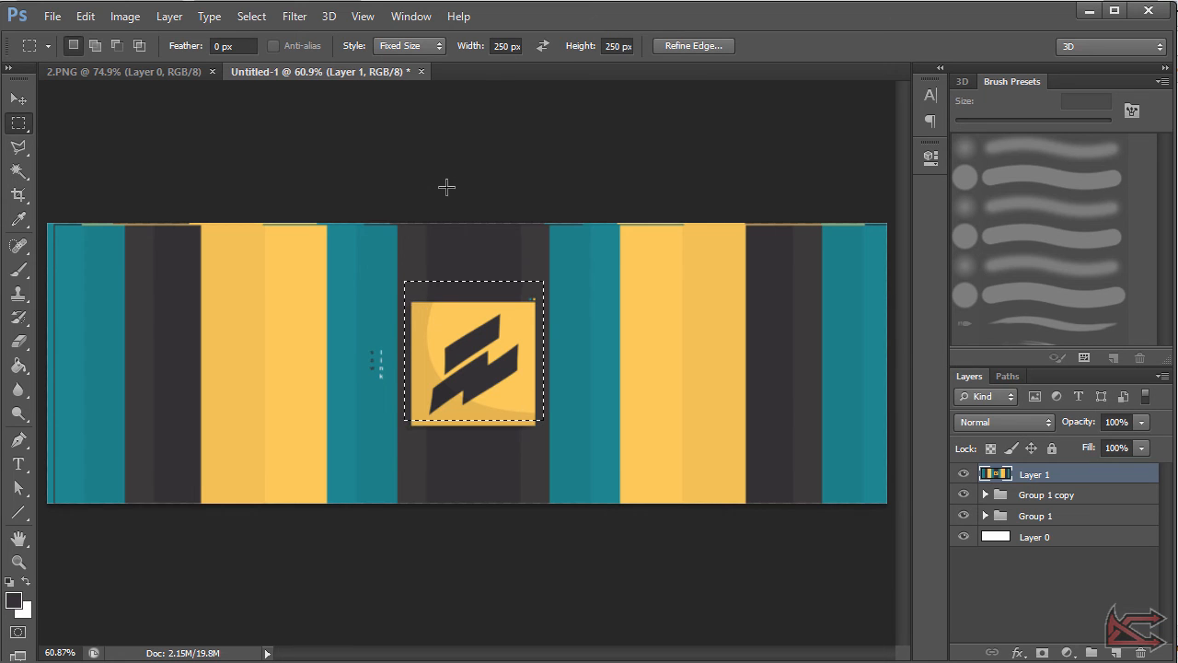
Step: Align a 230 × 230 px fixed-size marquee with the yellow logo square and toggle Layer 1's visibility to check its placement
{"action": "left_click", "coordinate": [505, 46]}
{"action": "type", "text": "230"}
{"action": "key", "text": "Tab"}
{"action": "type", "text": "230"}
{"action": "key", "text": "Return"}
{"action": "left_click", "coordinate": [394, 286]}
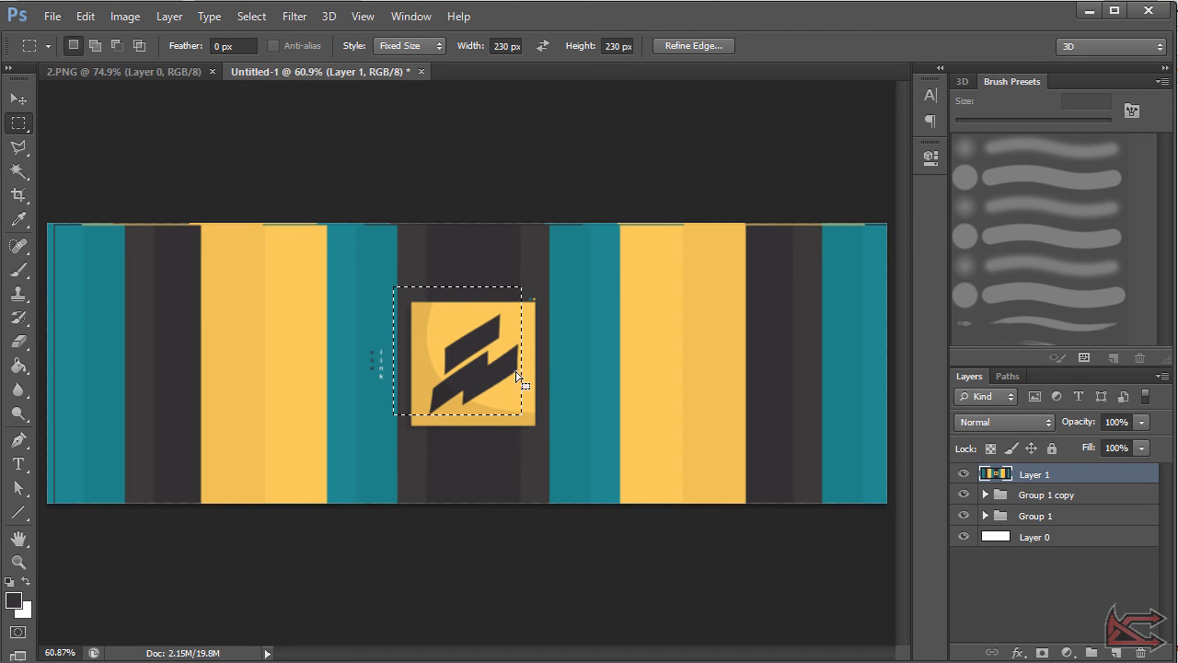
{"action": "left_click_drag", "start_coordinate": [457, 289], "coordinate": [472, 299]}
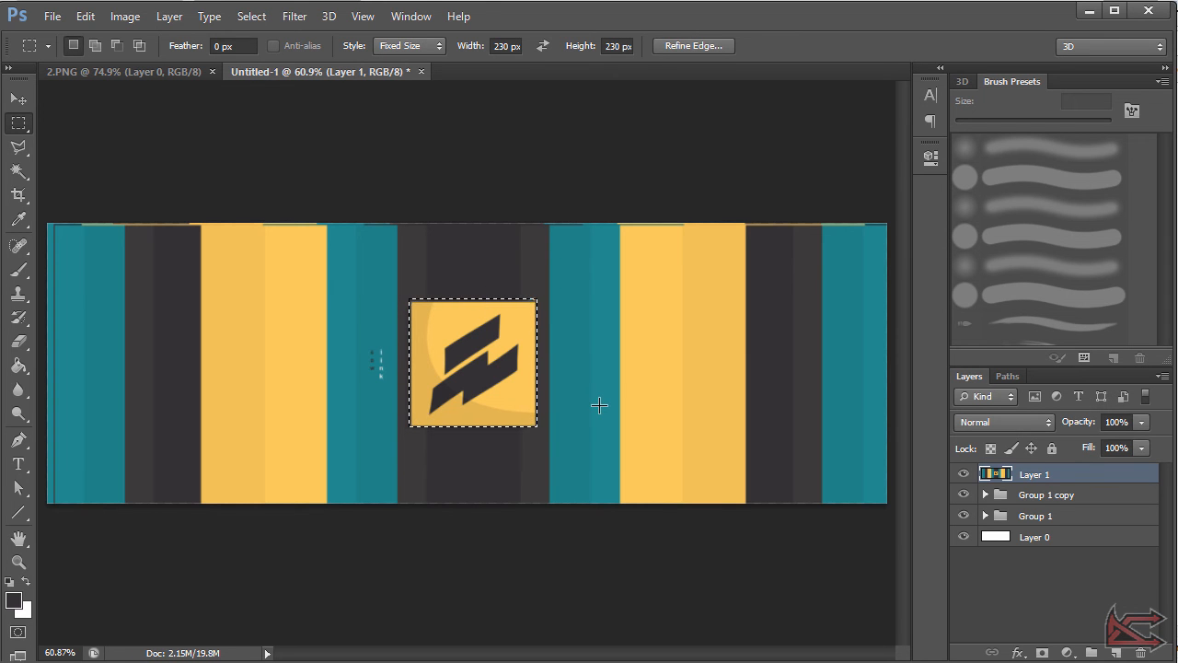
{"action": "left_click", "coordinate": [965, 474]}
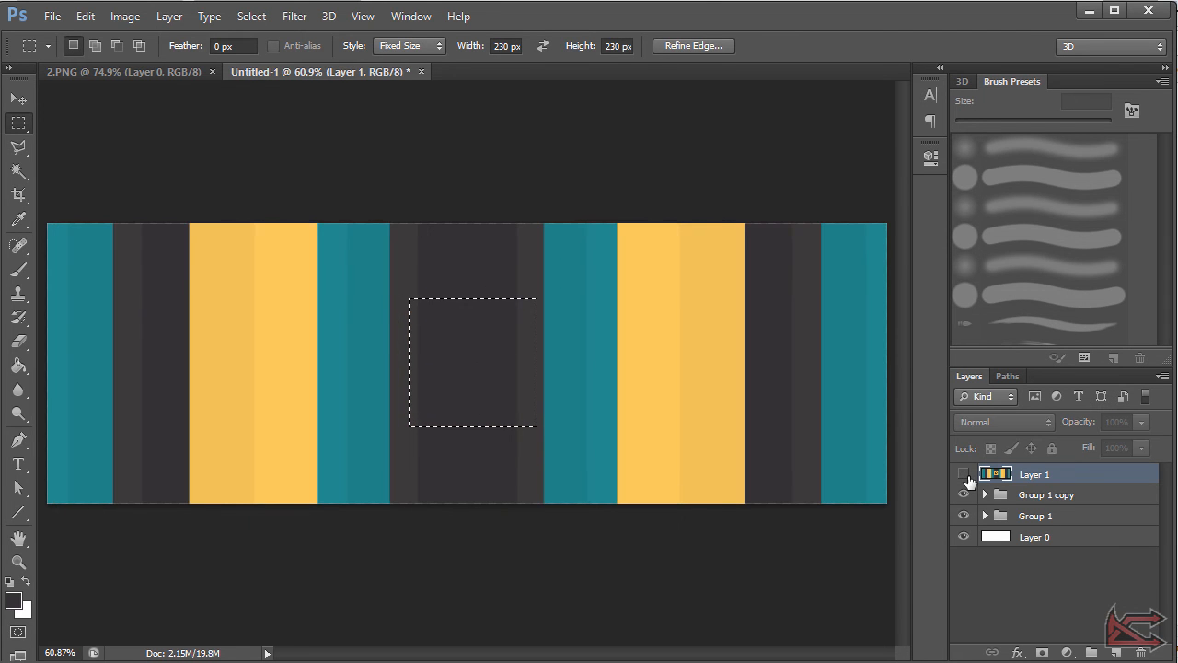
{"action": "left_click", "coordinate": [965, 474]}
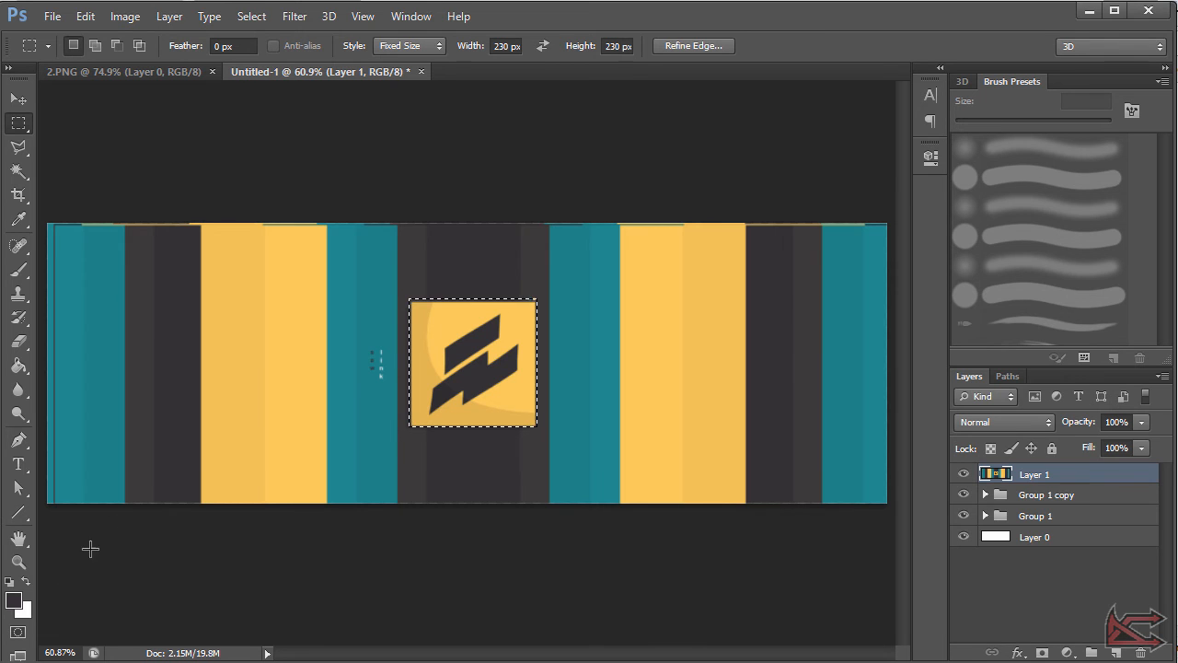
Step: Sample the logo square's yellow (#ffc959) from the reference banner as the foreground colour
{"action": "left_click", "coordinate": [13, 601]}
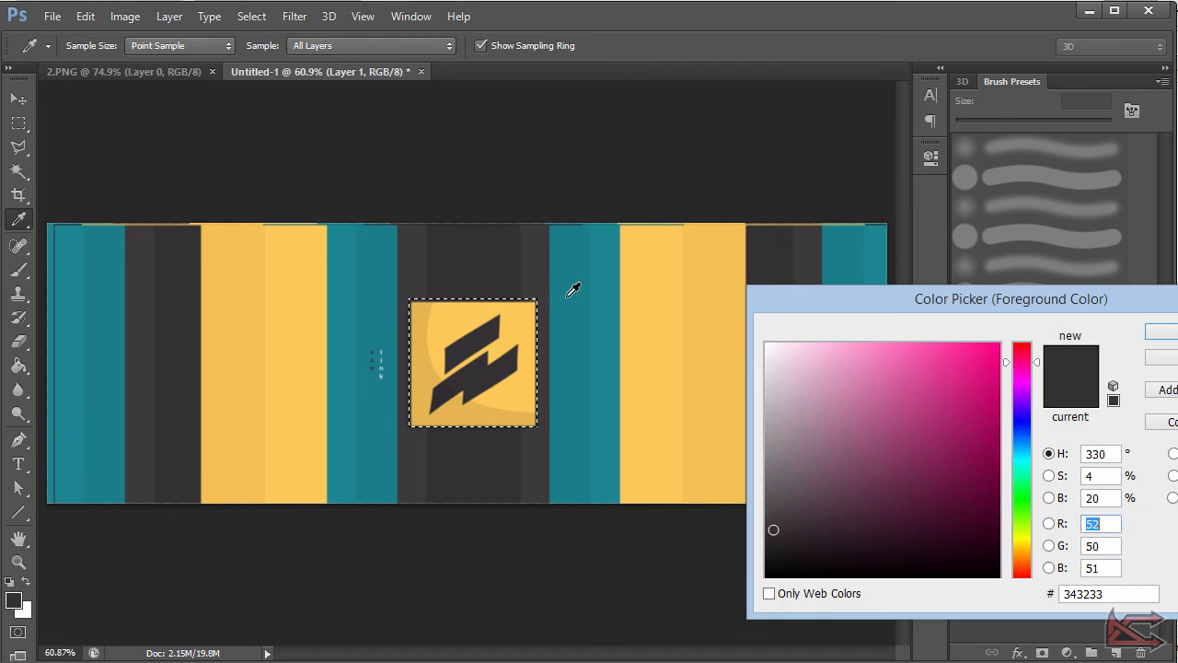
{"action": "left_click", "coordinate": [473, 311]}
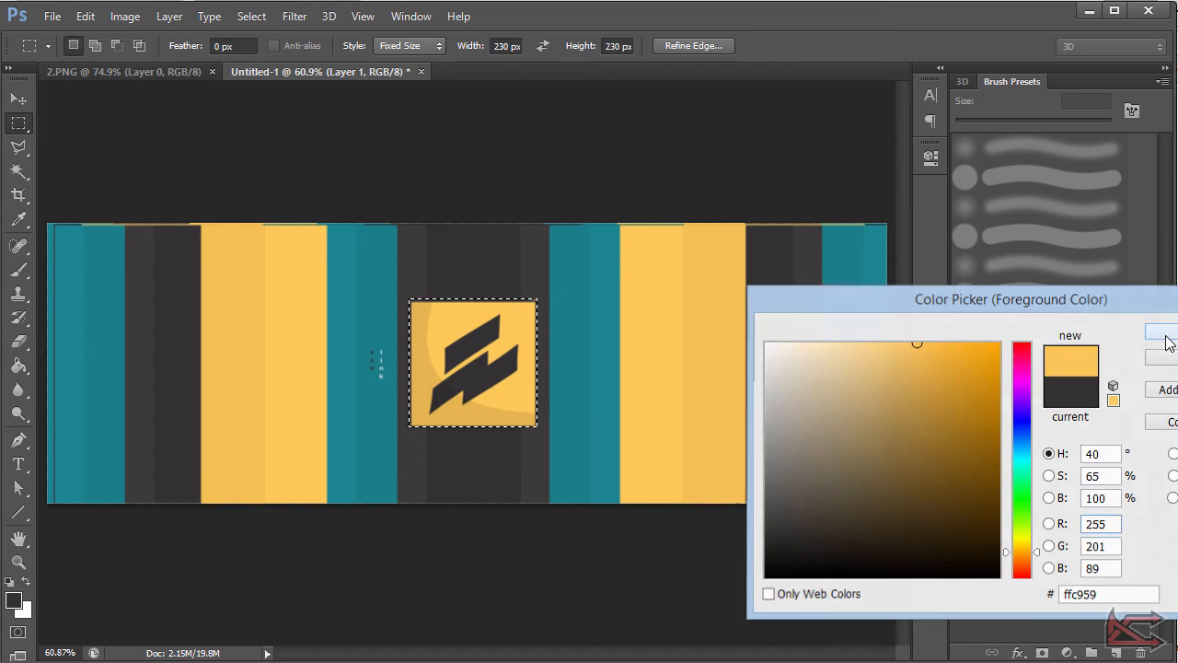
{"action": "left_click", "coordinate": [1163, 333]}
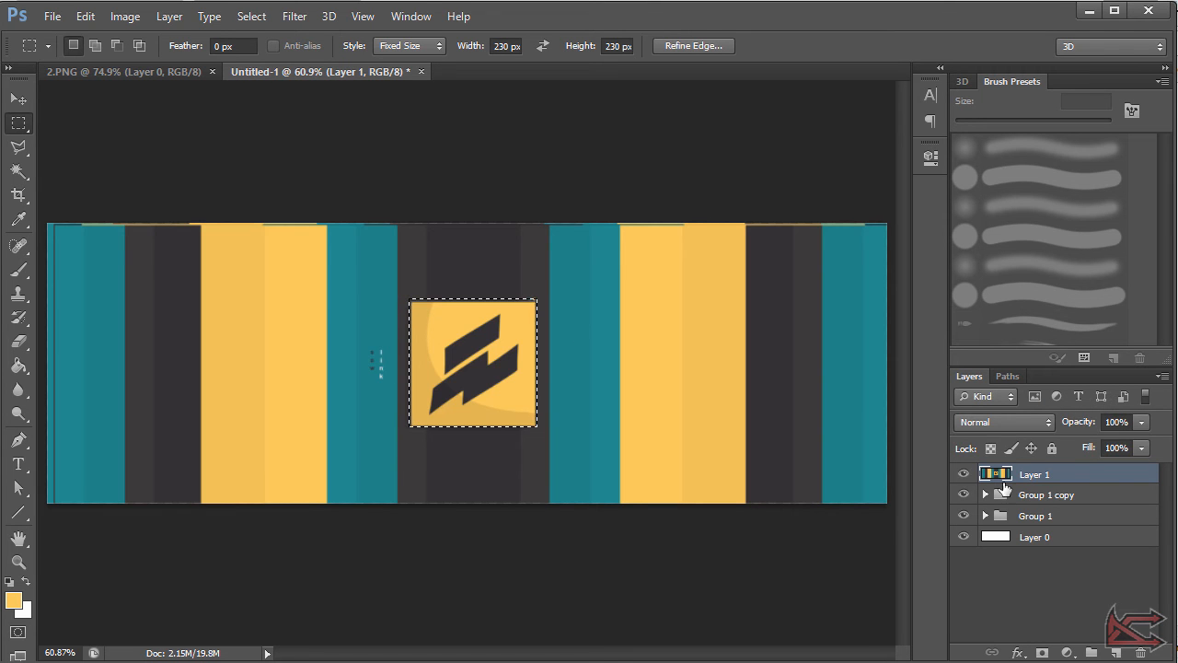
Step: Hide Layer 1, fill the square selection with the yellow foreground colour on a new layer, and clear the selection
{"action": "left_click", "coordinate": [963, 474]}
{"action": "left_click", "coordinate": [1116, 652]}
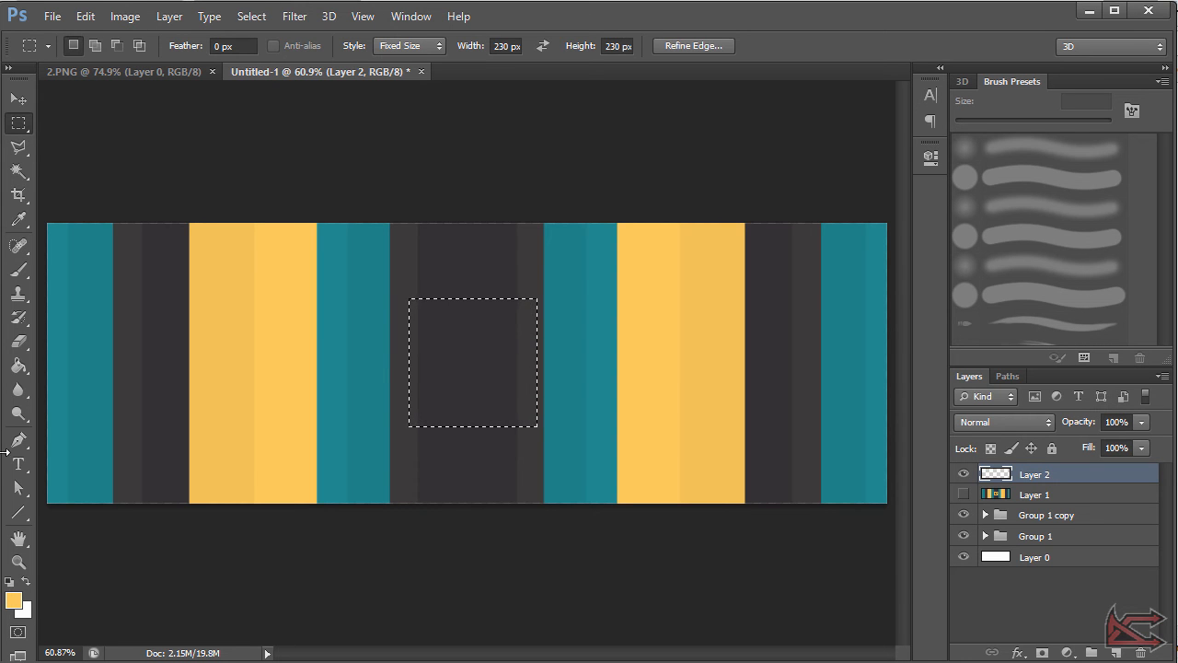
{"action": "left_click", "coordinate": [20, 366]}
{"action": "left_click", "coordinate": [431, 348]}
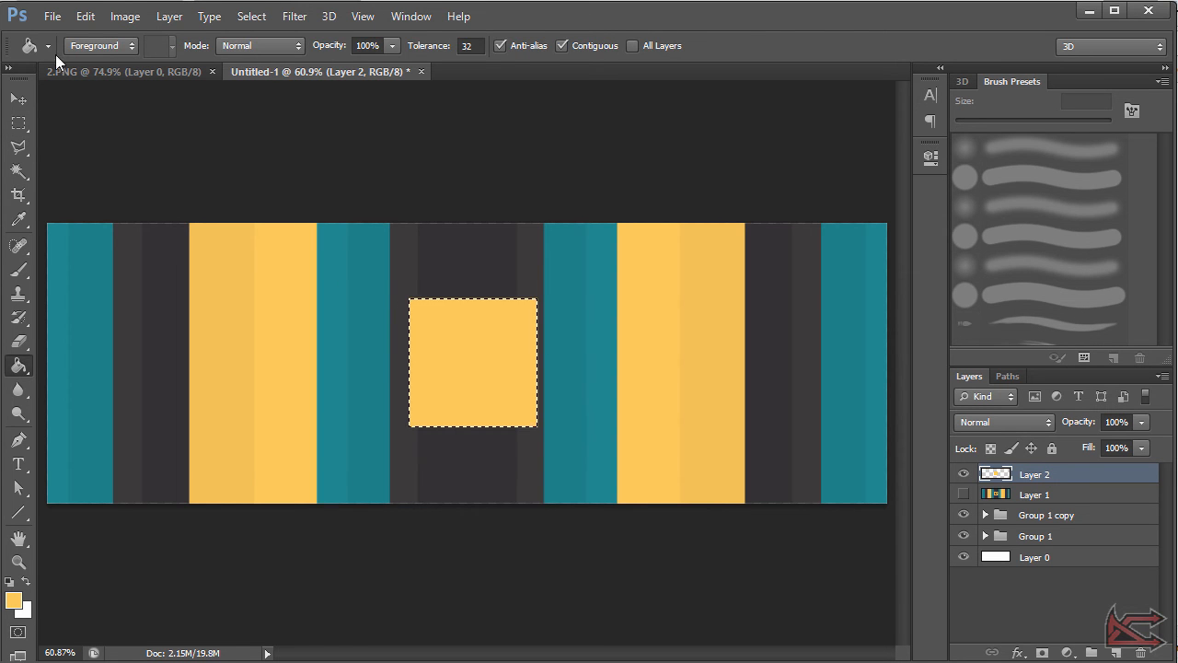
{"action": "left_click", "coordinate": [18, 98]}
{"action": "key", "text": "ctrl+d"}
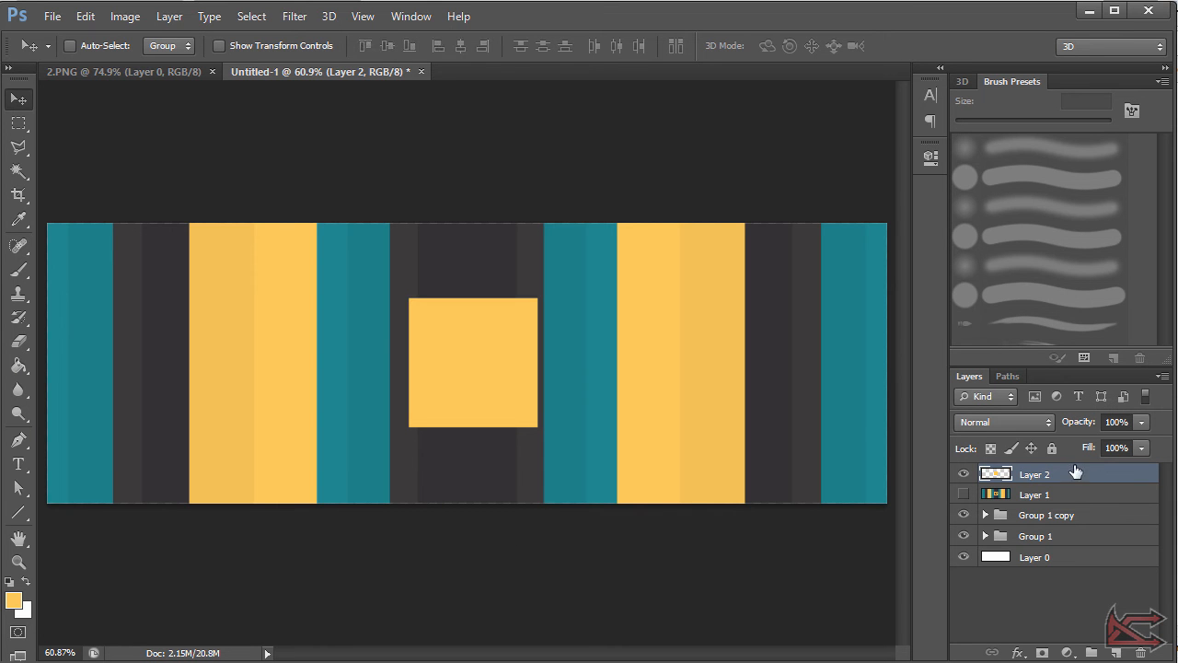
Step: Centre the yellow square vertically and horizontally on the canvas
{"action": "key", "text": "ctrl+a"}
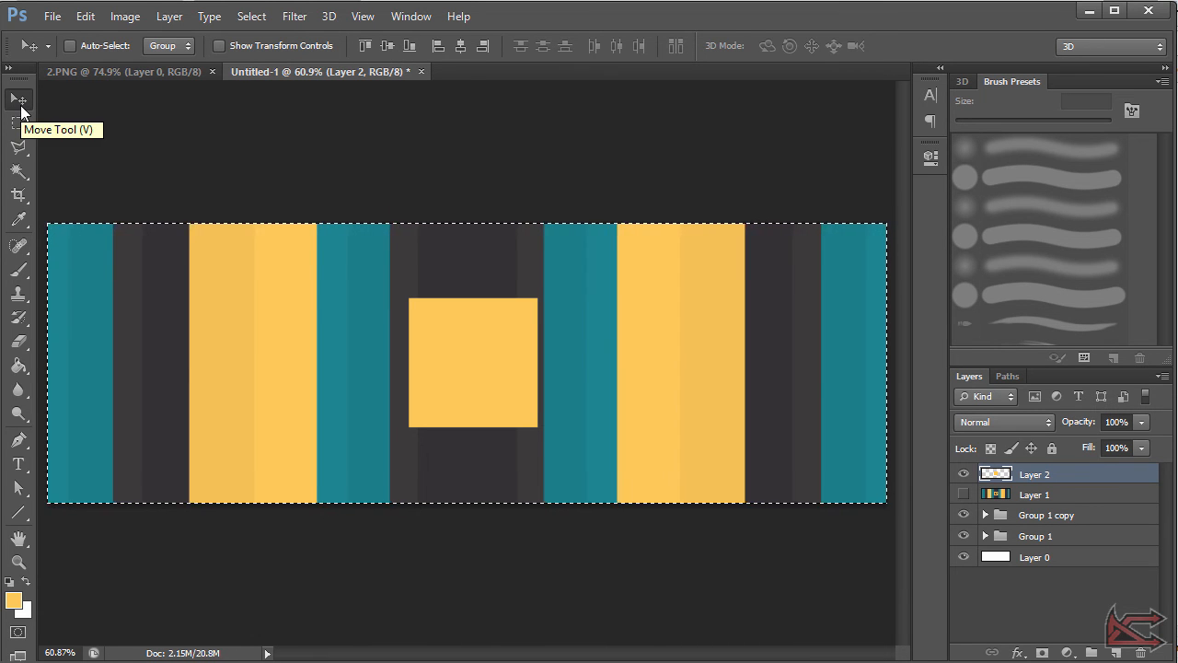
{"action": "left_click", "coordinate": [393, 50]}
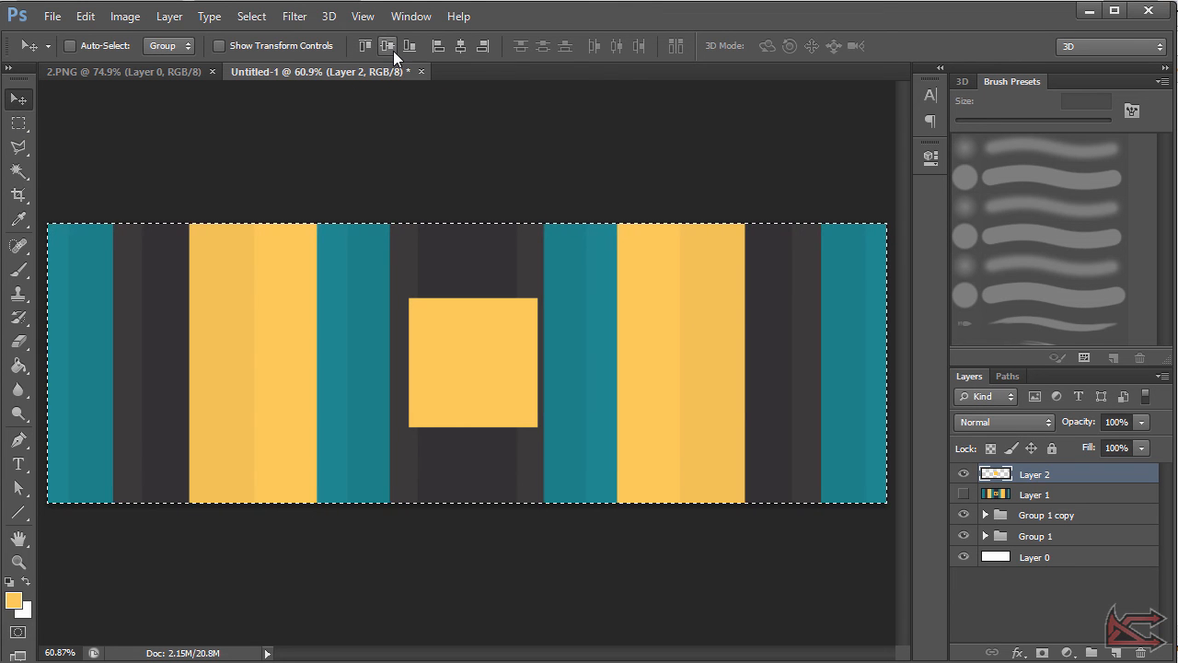
{"action": "left_click", "coordinate": [463, 48]}
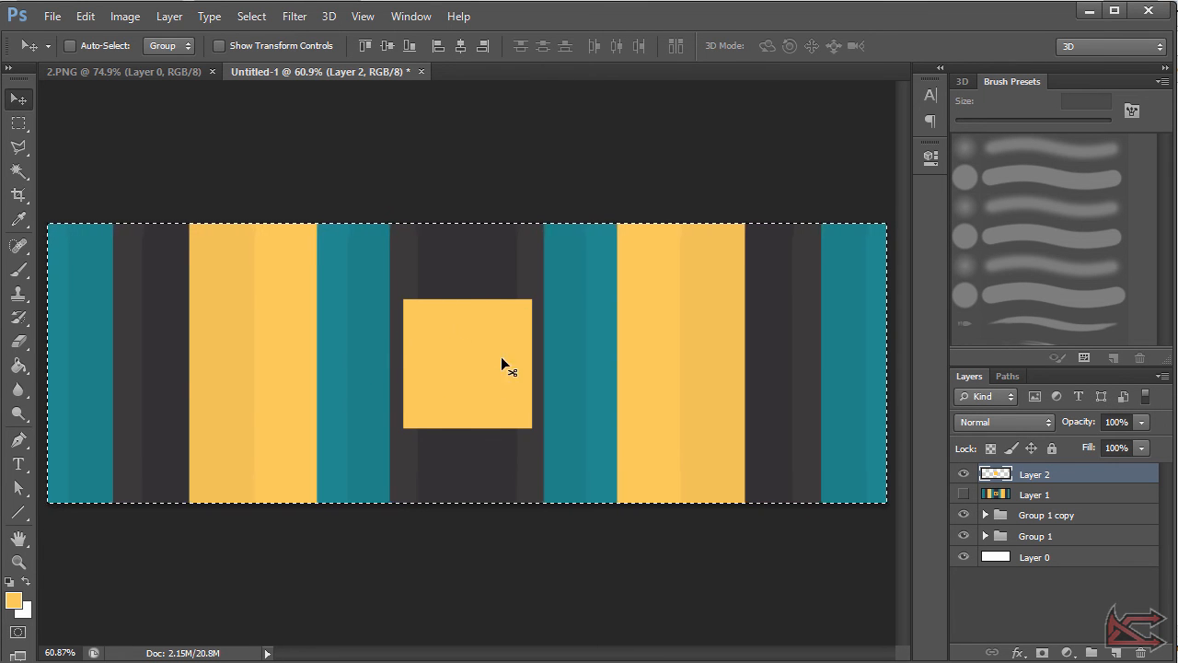
{"action": "key", "text": "ctrl+d"}
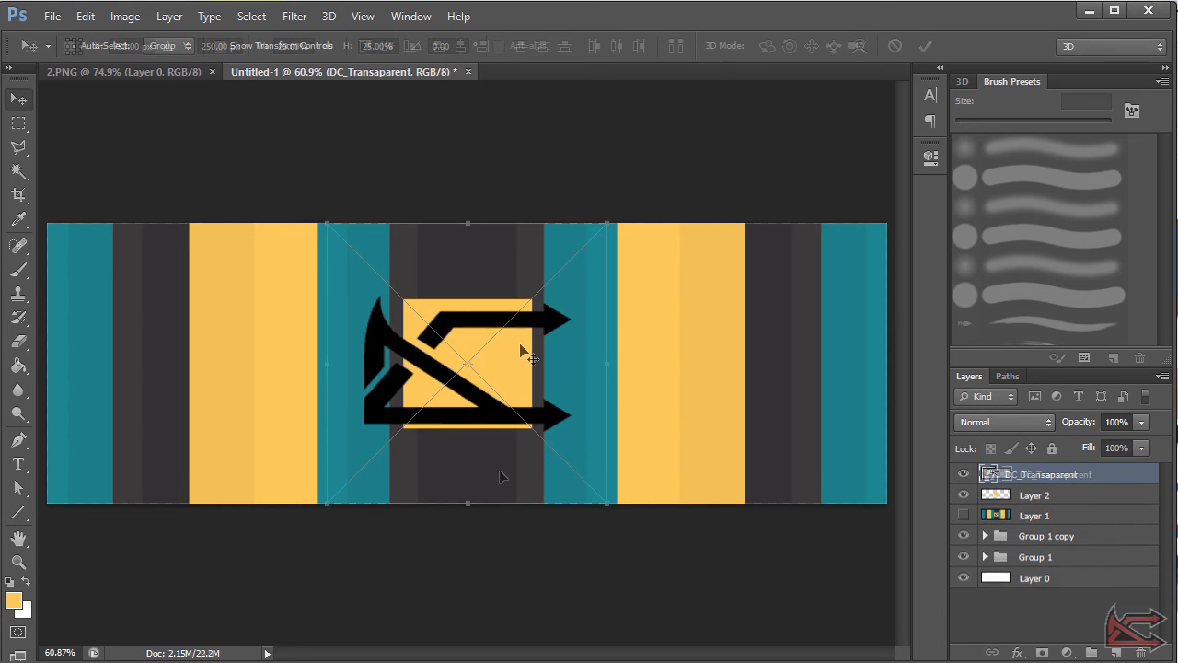
Step: Place the DC_Transaparent logo at the canvas centre and scale it down to fit inside the yellow square
{"action": "key", "text": "Return"}
{"action": "key", "text": "ctrl+t"}
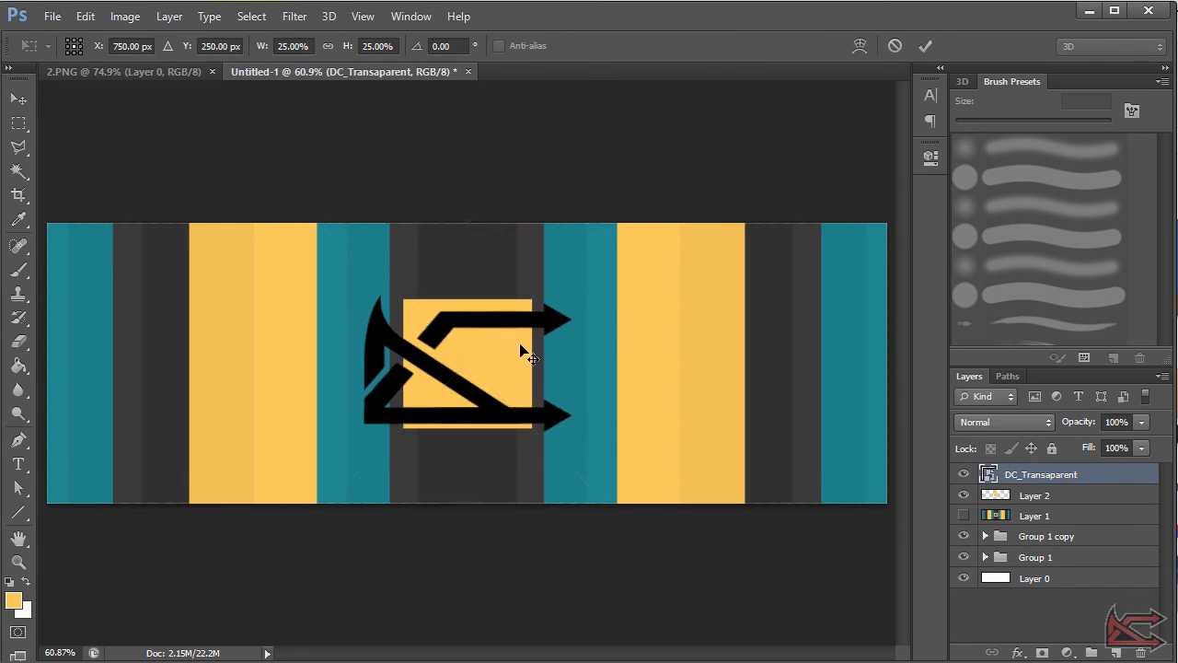
{"action": "left_click_drag", "start_coordinate": [602, 224], "coordinate": [537, 291]}
{"action": "key", "text": "Return"}
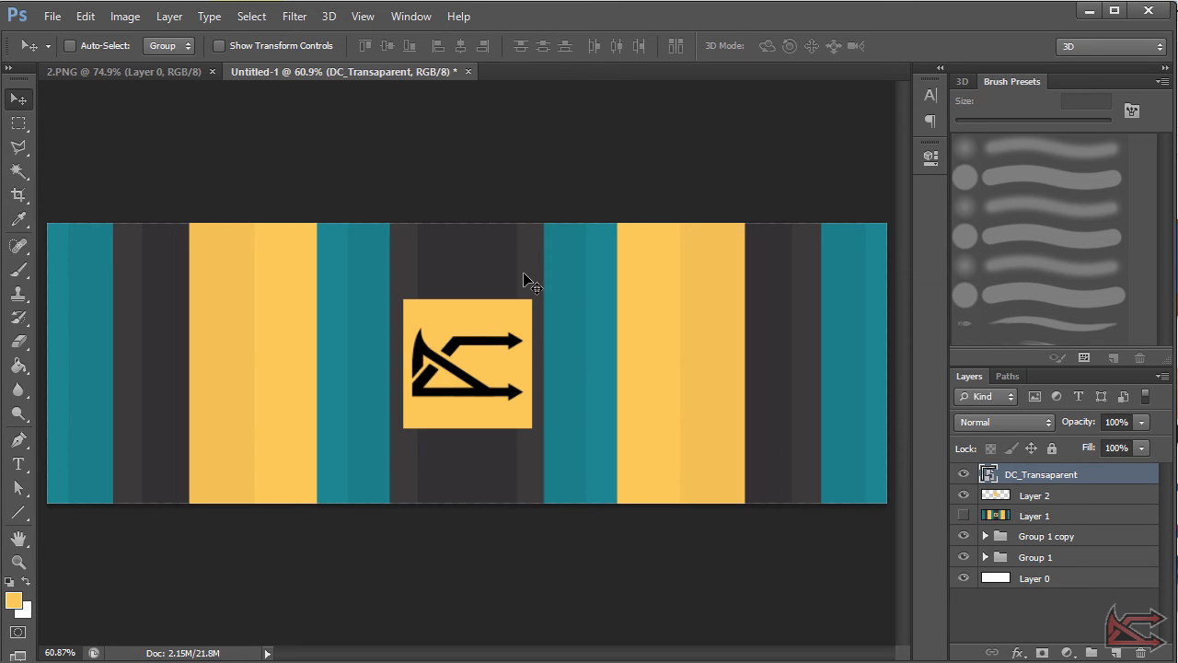
Step: Duplicate the yellow square's layer, Layer 2
{"action": "left_click", "coordinate": [1077, 499]}
{"action": "key", "text": "ctrl+j"}
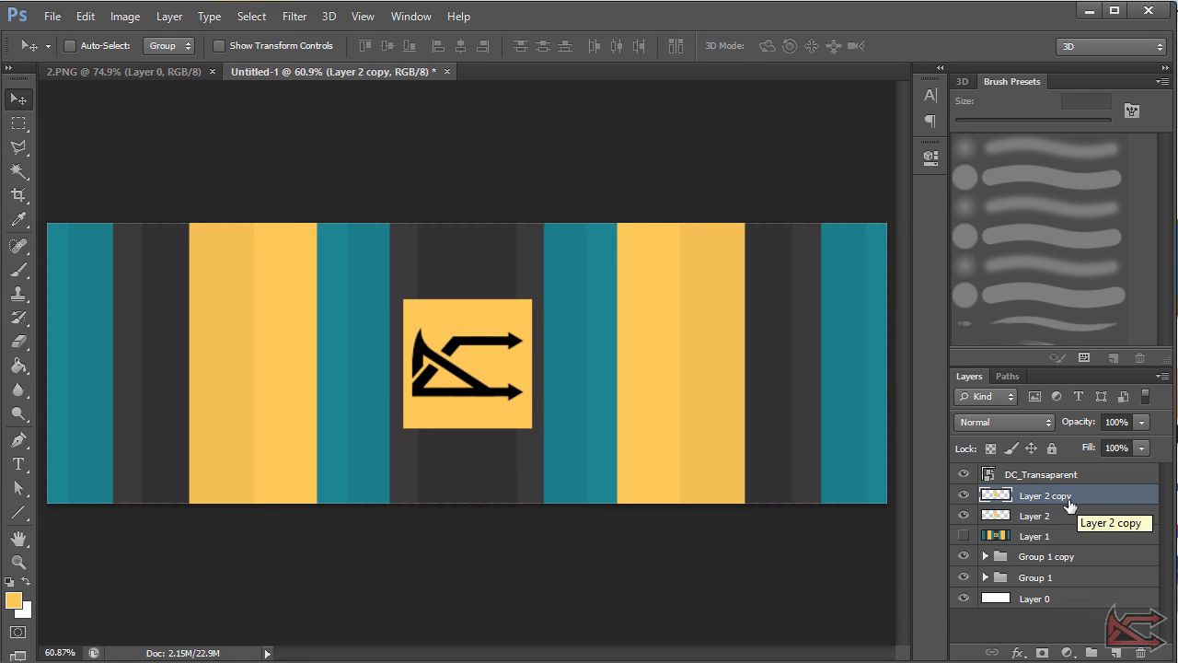
Step: Rename Layer 2 to Box and its duplicate, Layer 2 copy, to Reflection_Box
{"action": "left_click", "coordinate": [1040, 518]}
{"action": "double_click", "coordinate": [1038, 519]}
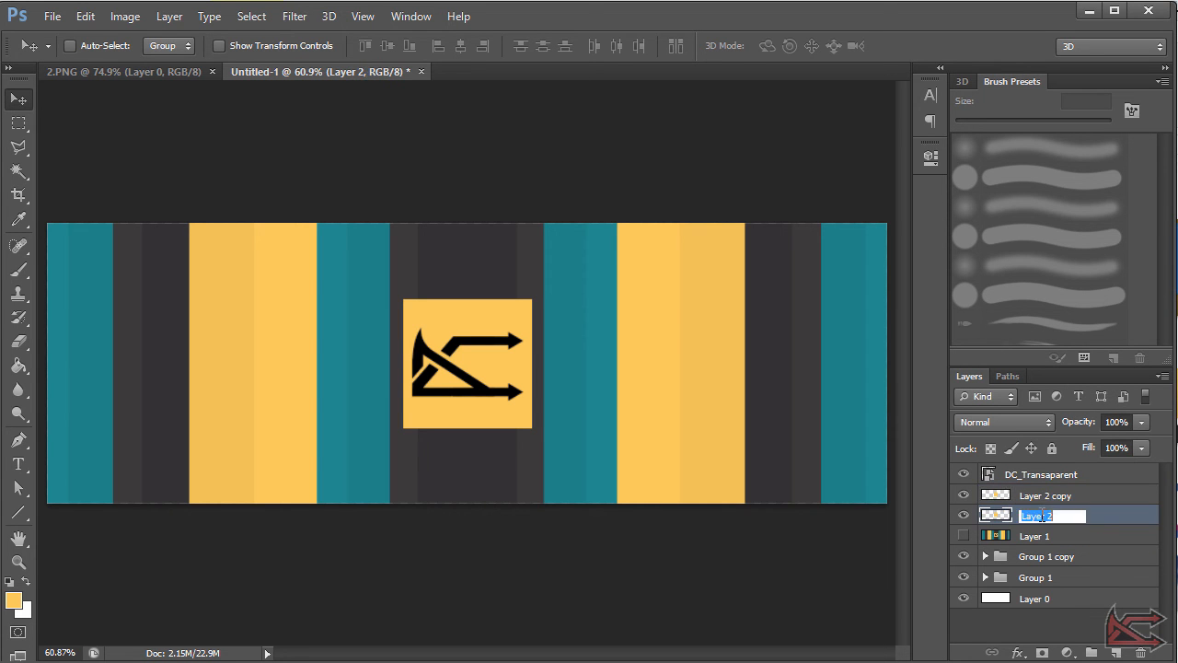
{"action": "type", "text": "Box"}
{"action": "key", "text": "Return"}
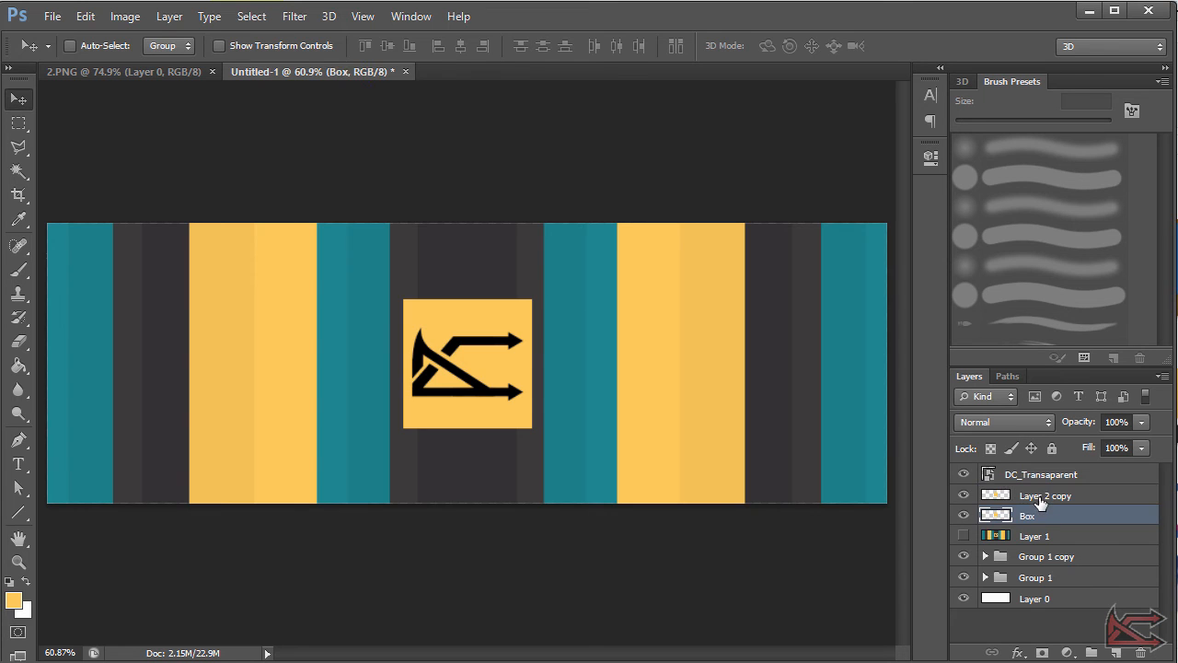
{"action": "double_click", "coordinate": [1041, 495]}
{"action": "type", "text": "Reflectio"}
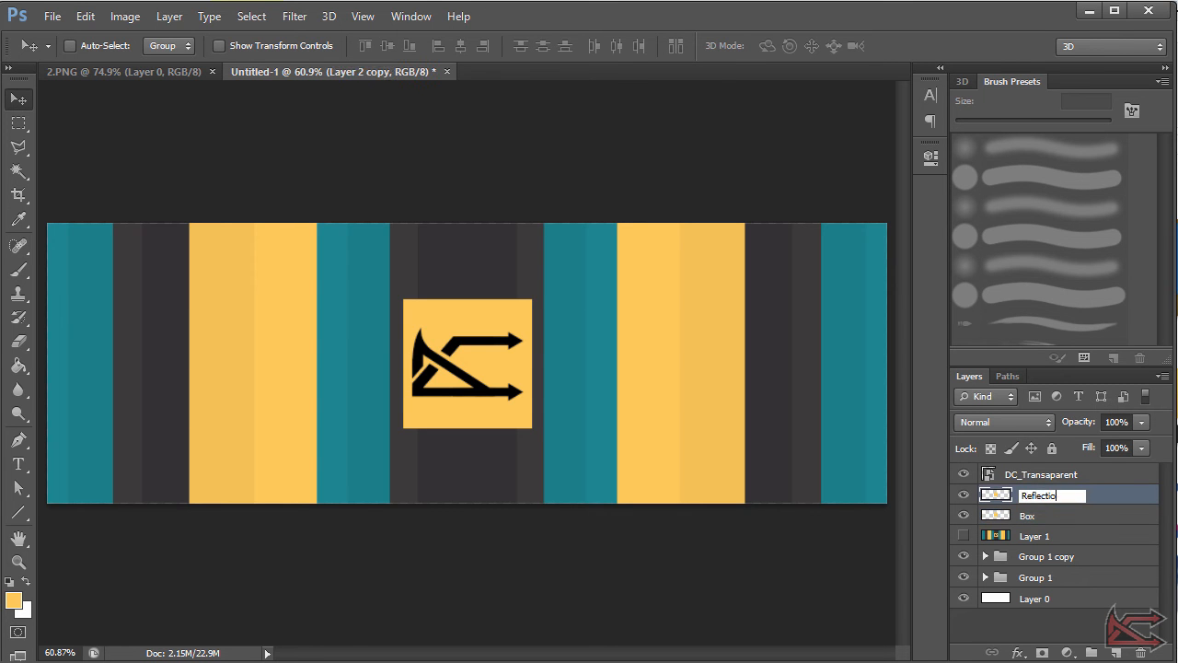
{"action": "type", "text": "n_Box"}
{"action": "key", "text": "Return"}
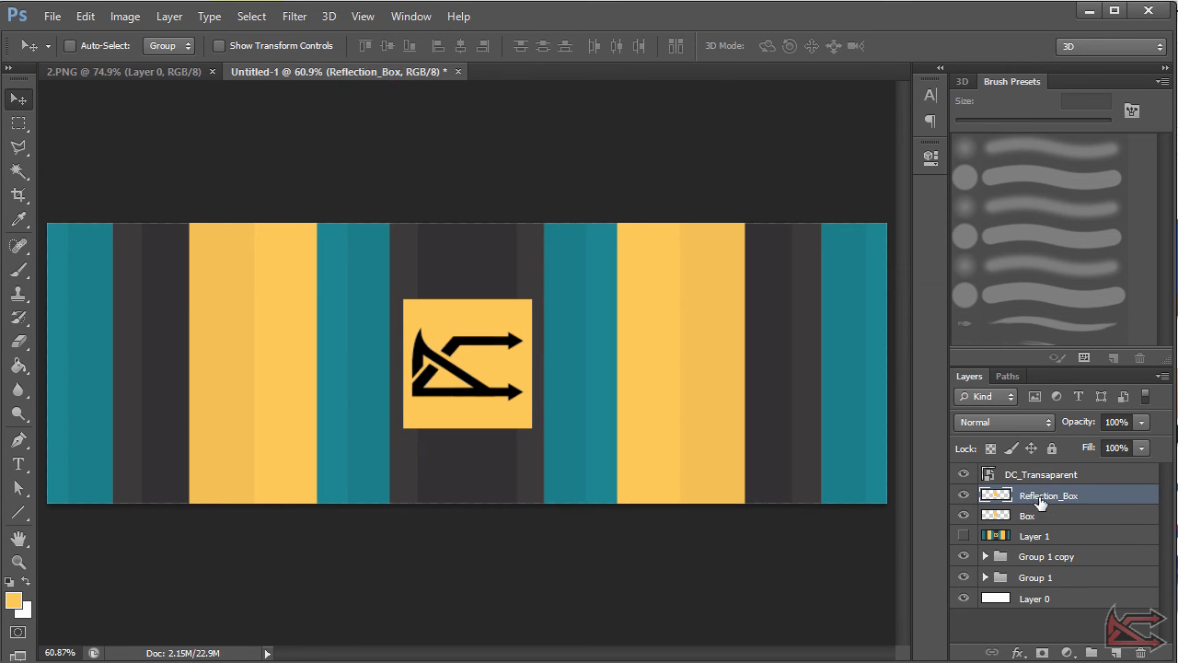
Step: Hide the DC_Transaparent logo and fill the square on the Reflection_Box layer with black as the foreground colour
{"action": "left_click", "coordinate": [964, 474]}
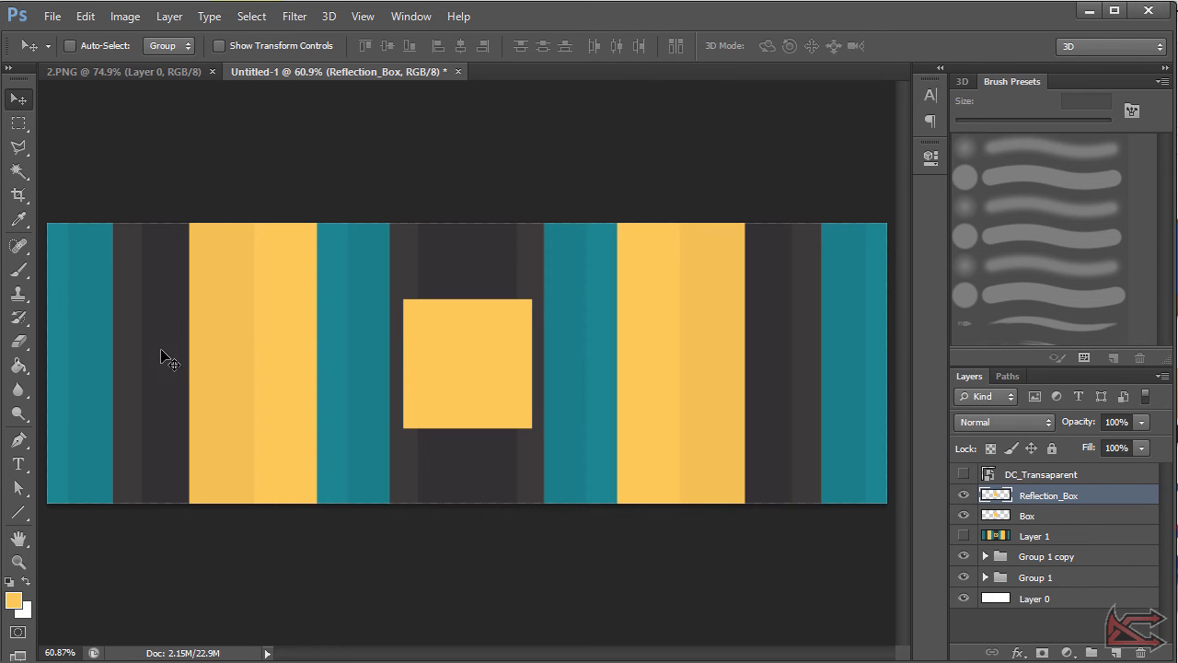
{"action": "left_click", "coordinate": [14, 601]}
{"action": "left_click_drag", "start_coordinate": [790, 560], "coordinate": [733, 587]}
{"action": "key", "text": "Return"}
{"action": "key", "text": "v"}
{"action": "left_click", "coordinate": [21, 369]}
{"action": "left_click", "coordinate": [395, 338]}
{"action": "key", "text": "ctrl+z"}
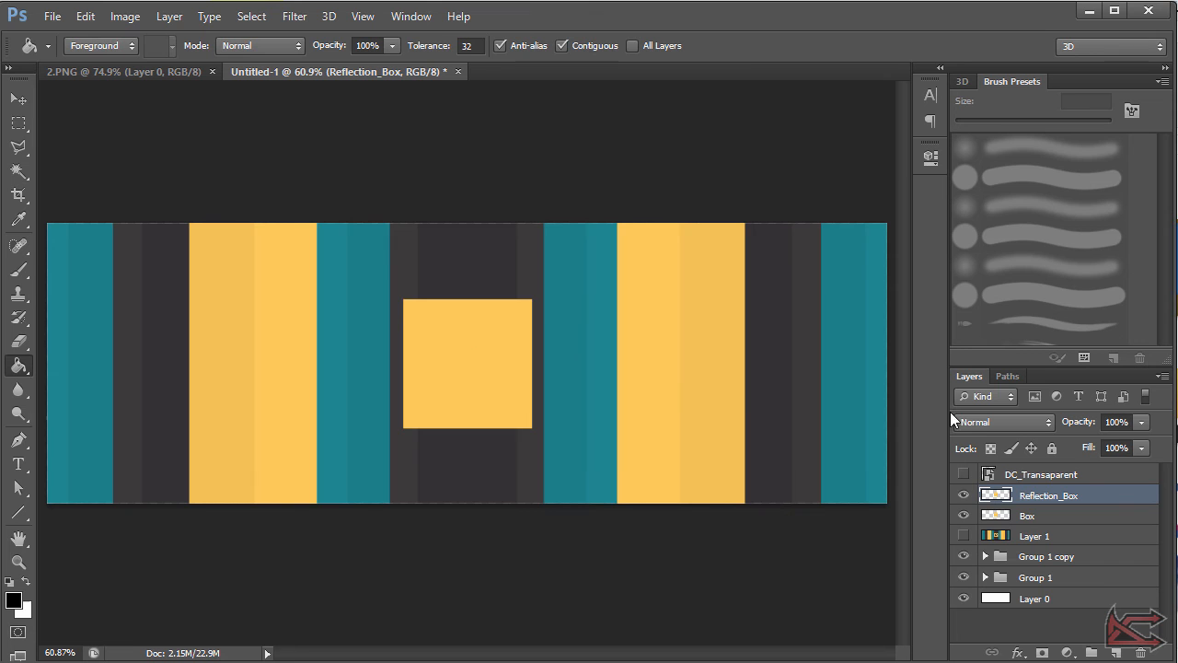
{"action": "left_click", "coordinate": [482, 386]}
{"action": "left_click", "coordinate": [19, 99]}
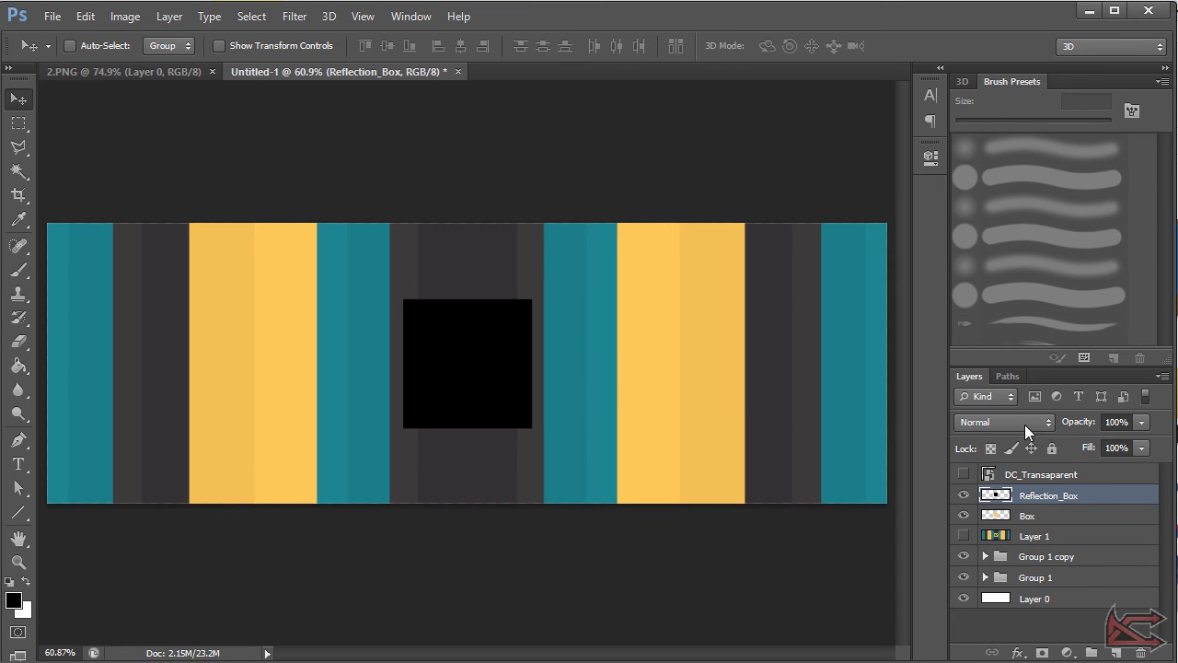
Step: Set the Reflection_Box layer's opacity to 10% and activate the Elliptical Marquee tool
{"action": "key", "text": "1"}
{"action": "left_click", "coordinate": [963, 495]}
{"action": "left_click", "coordinate": [964, 495]}
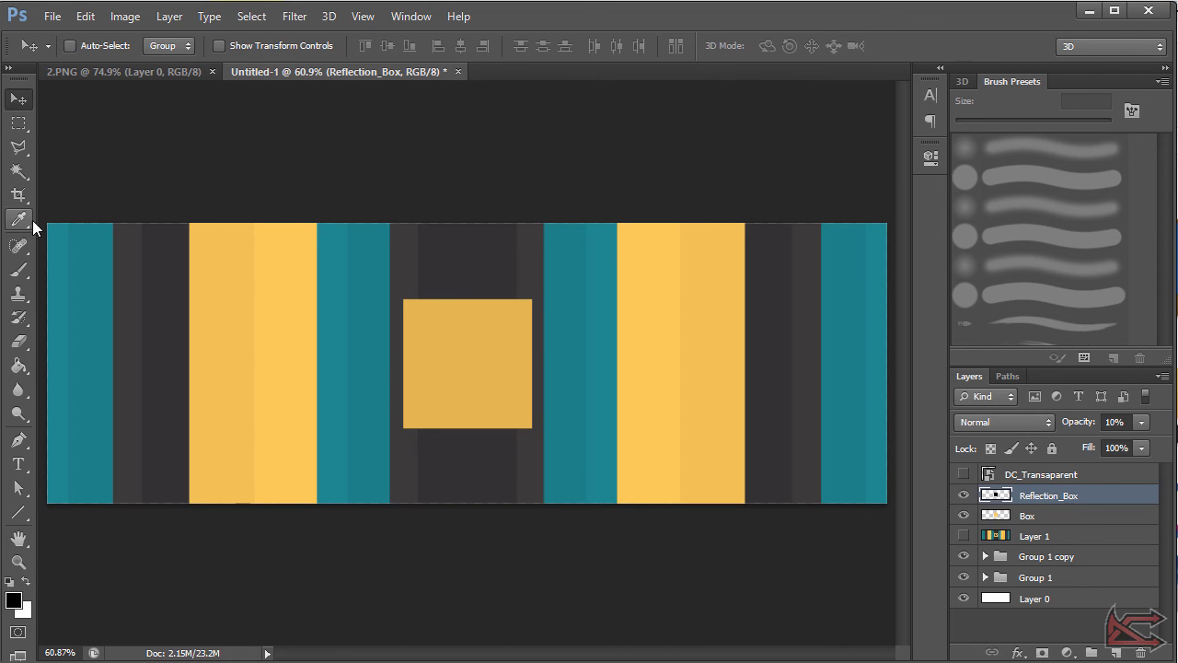
{"action": "left_click", "coordinate": [21, 128]}
{"action": "right_click", "coordinate": [21, 127]}
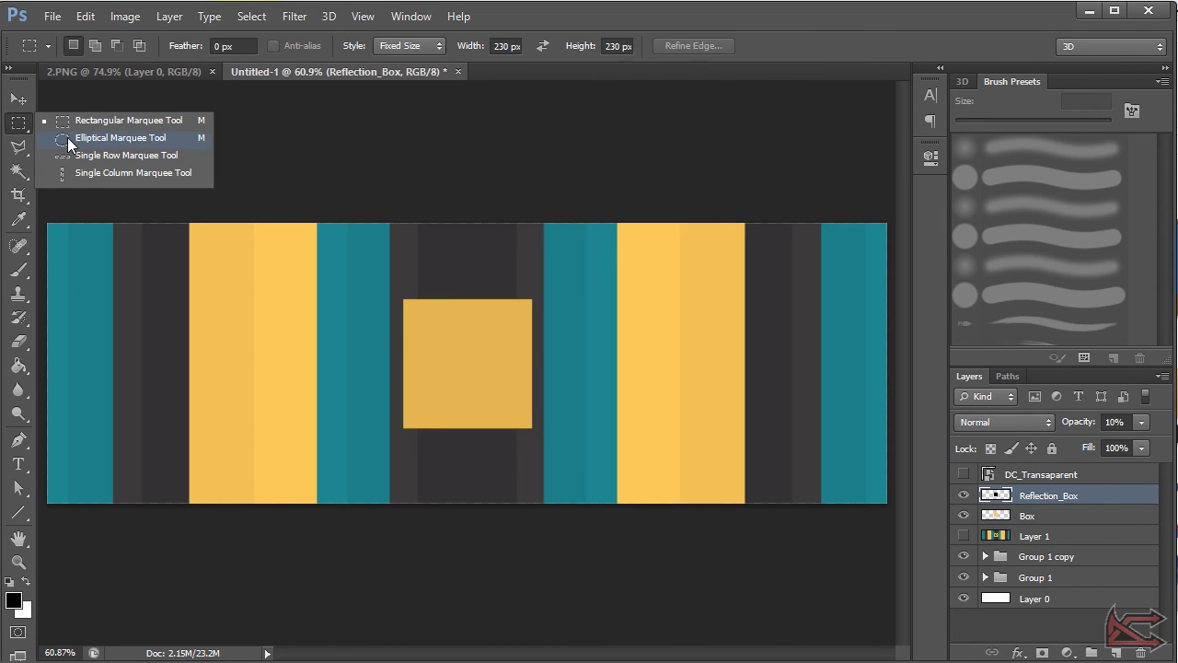
{"action": "left_click", "coordinate": [68, 137]}
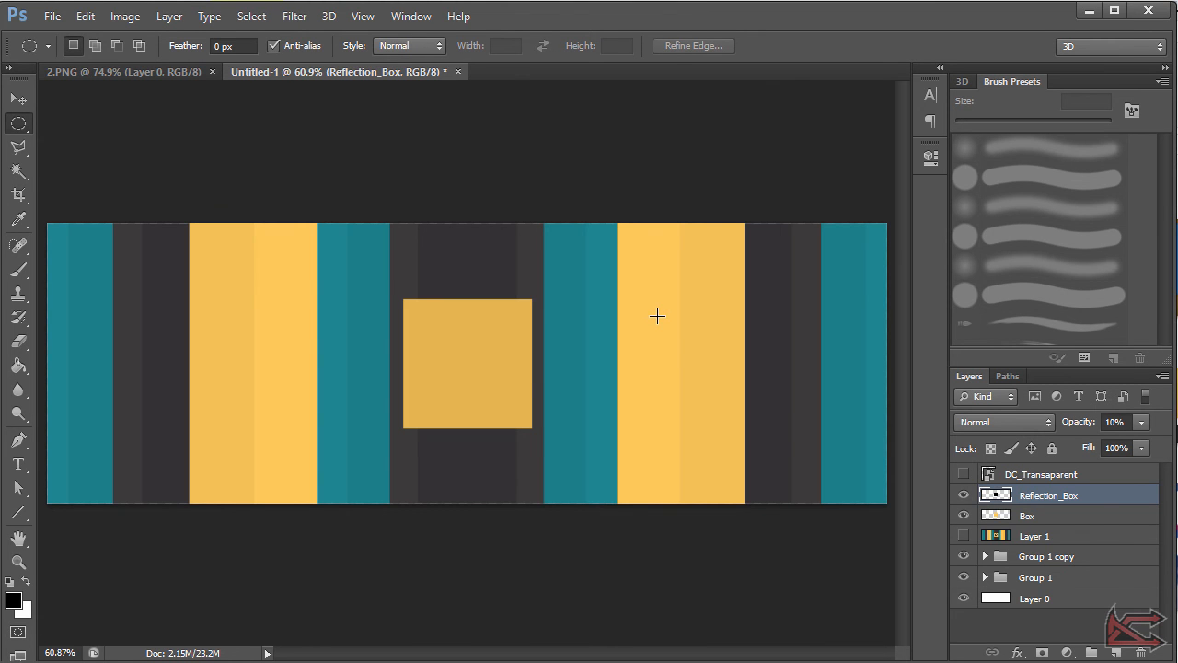
{"action": "left_click_drag", "start_coordinate": [656, 316], "coordinate": [742, 415]}
{"action": "left_click", "coordinate": [620, 323]}
{"action": "left_click_drag", "start_coordinate": [639, 297], "coordinate": [745, 382]}
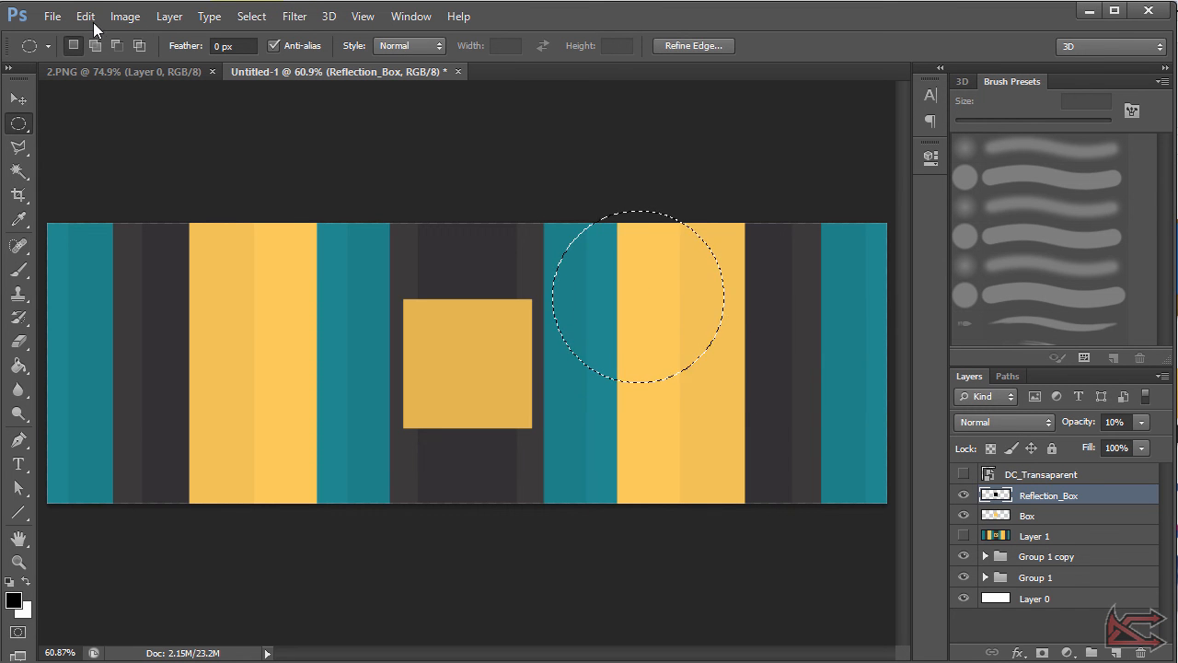
{"action": "left_click", "coordinate": [20, 100]}
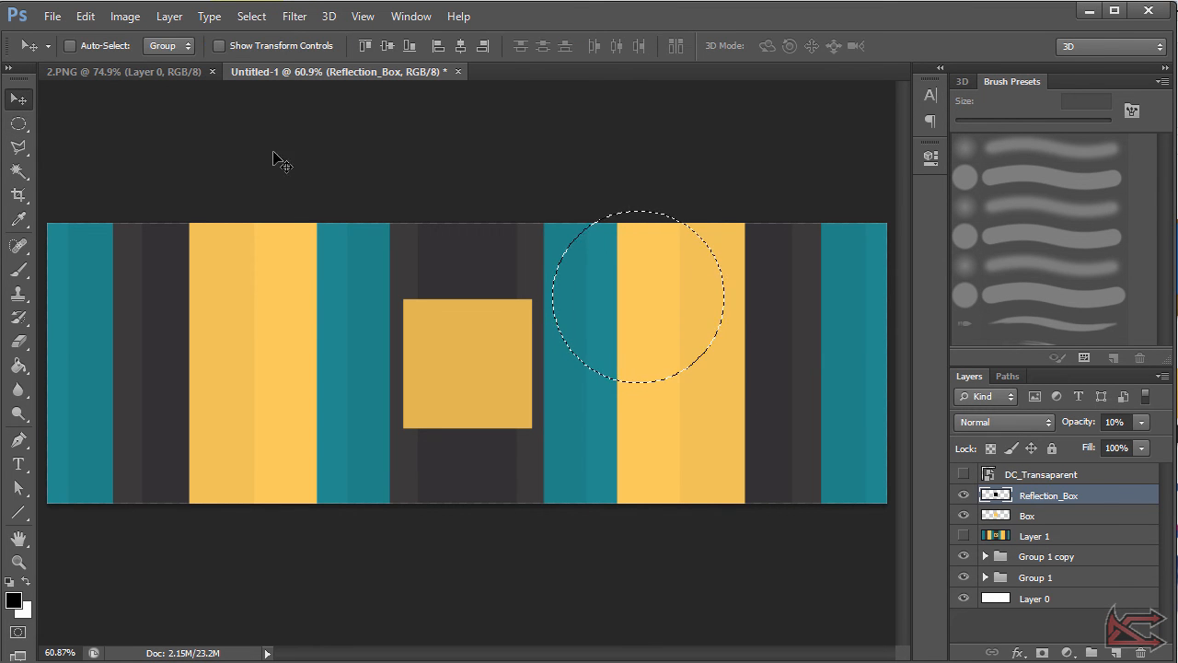
{"action": "left_click", "coordinate": [590, 232]}
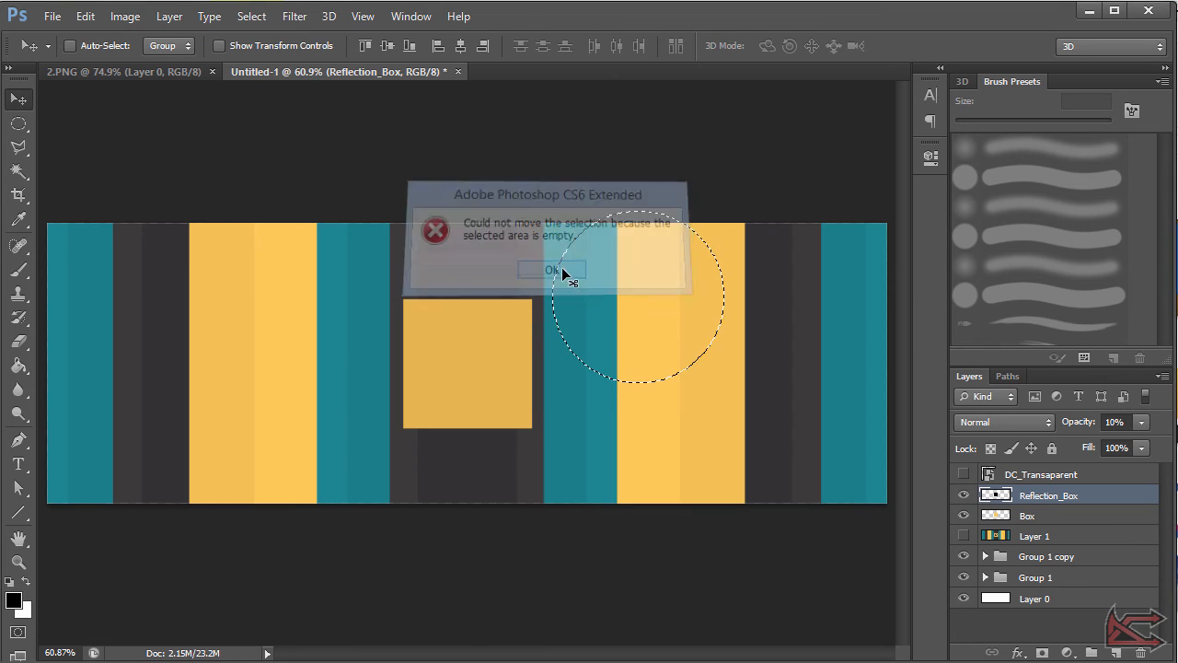
{"action": "left_click", "coordinate": [569, 276]}
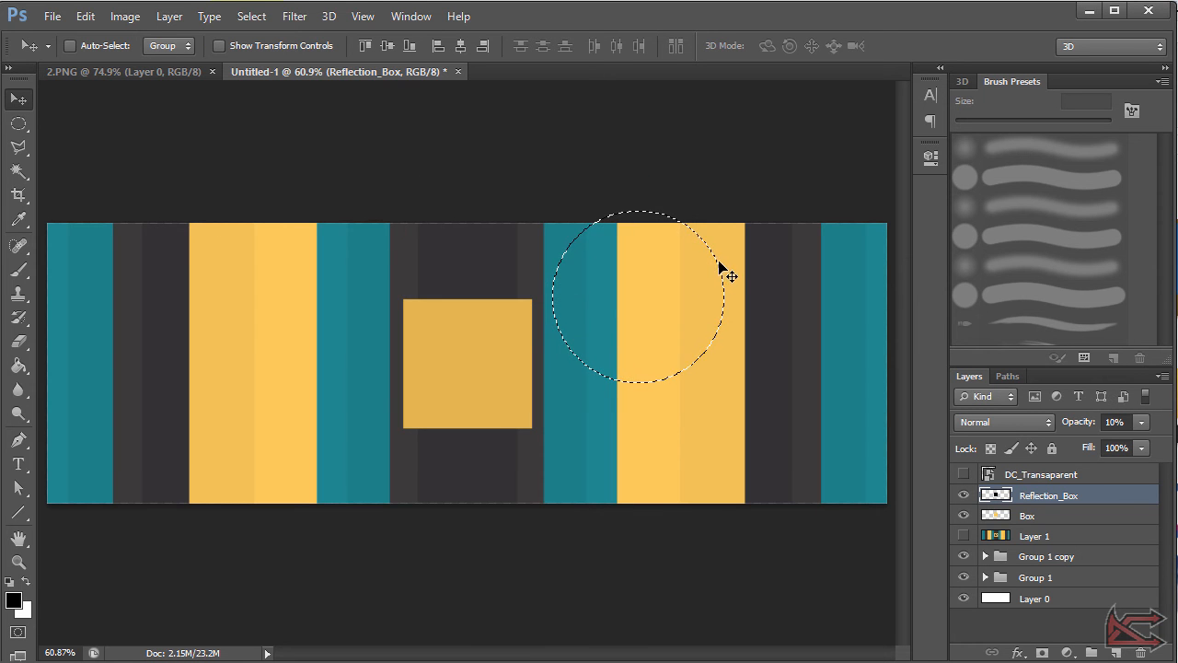
{"action": "left_click_drag", "start_coordinate": [719, 263], "coordinate": [618, 274]}
{"action": "key", "text": "ctrl+z"}
{"action": "key", "text": "ctrl+d"}
Step: Delete a circular area centred on the square's upper-right corner from the Reflection_Box layer, and clear the selection
{"action": "left_click", "coordinate": [18, 123]}
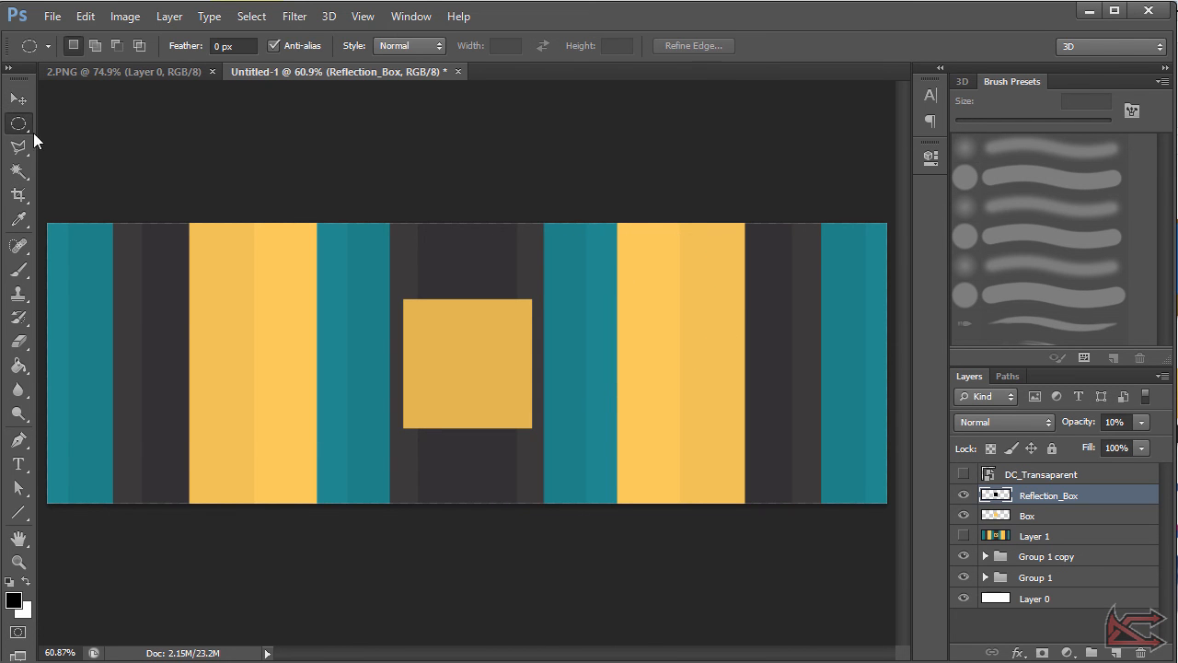
{"action": "left_click_drag", "start_coordinate": [421, 250], "coordinate": [591, 396]}
{"action": "key", "text": "ctrl+d"}
{"action": "left_click_drag", "start_coordinate": [532, 300], "coordinate": [638, 429]}
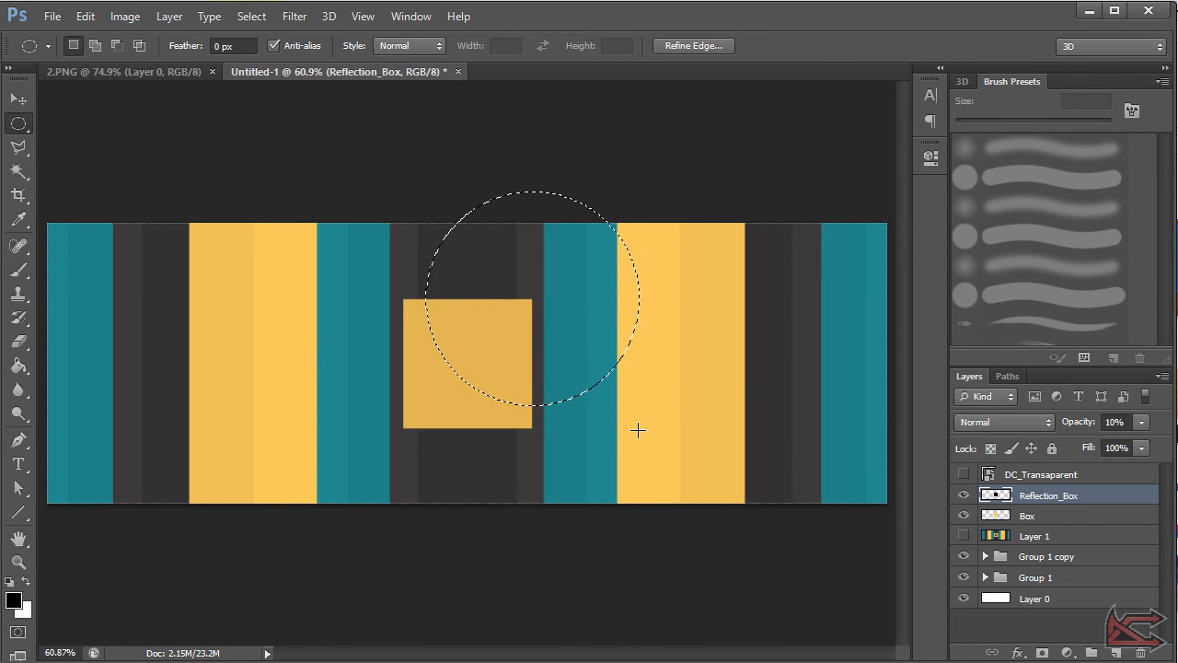
{"action": "key", "text": "Delete"}
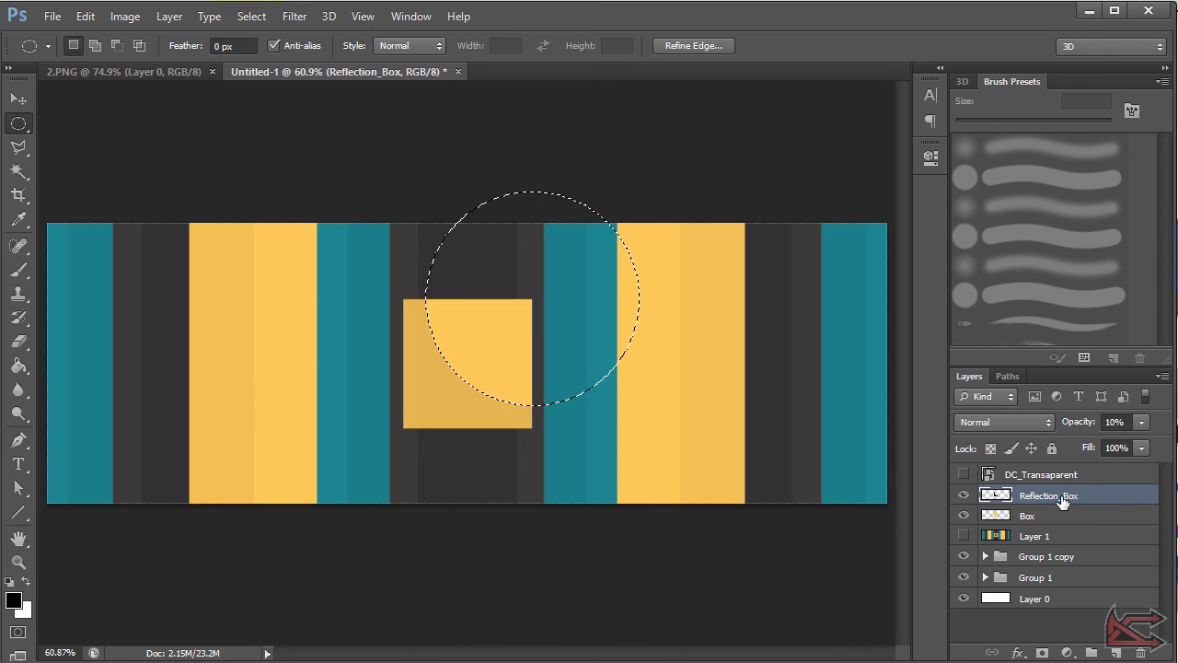
{"action": "left_click", "coordinate": [308, 230]}
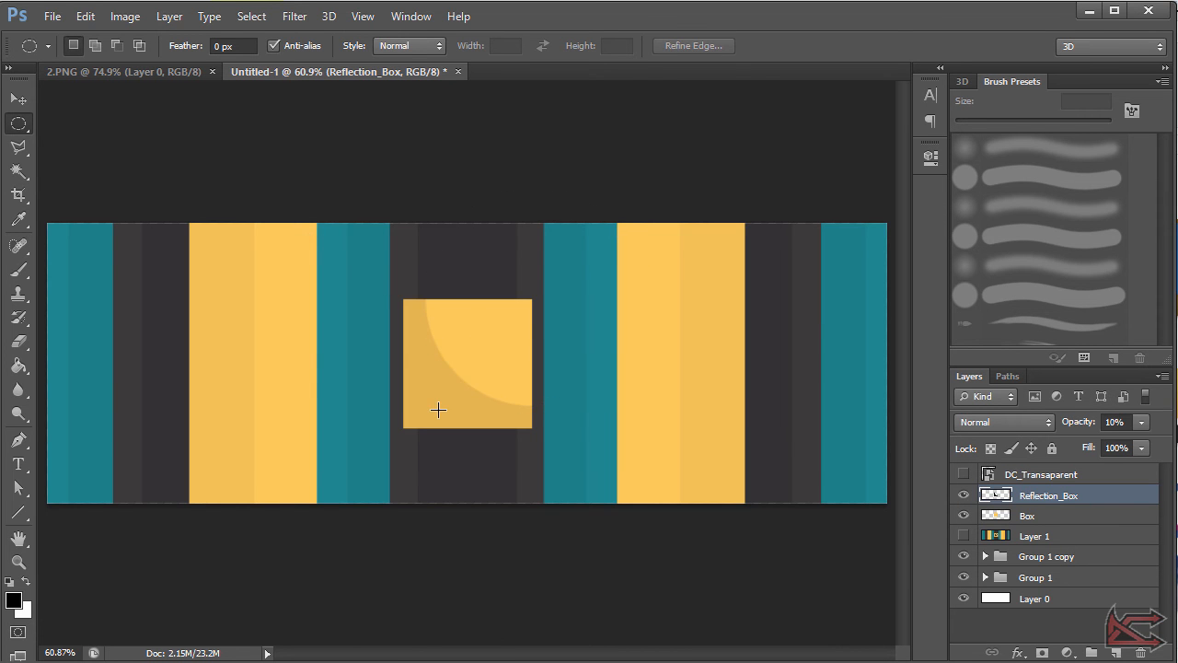
Step: Lower the Reflection_Box layer's opacity to 7%, show the DC_Transaparent logo, and place Reflection_Box above it in the layer stack
{"action": "left_click_drag", "start_coordinate": [1083, 422], "coordinate": [1081, 422]}
{"action": "left_click", "coordinate": [964, 475]}
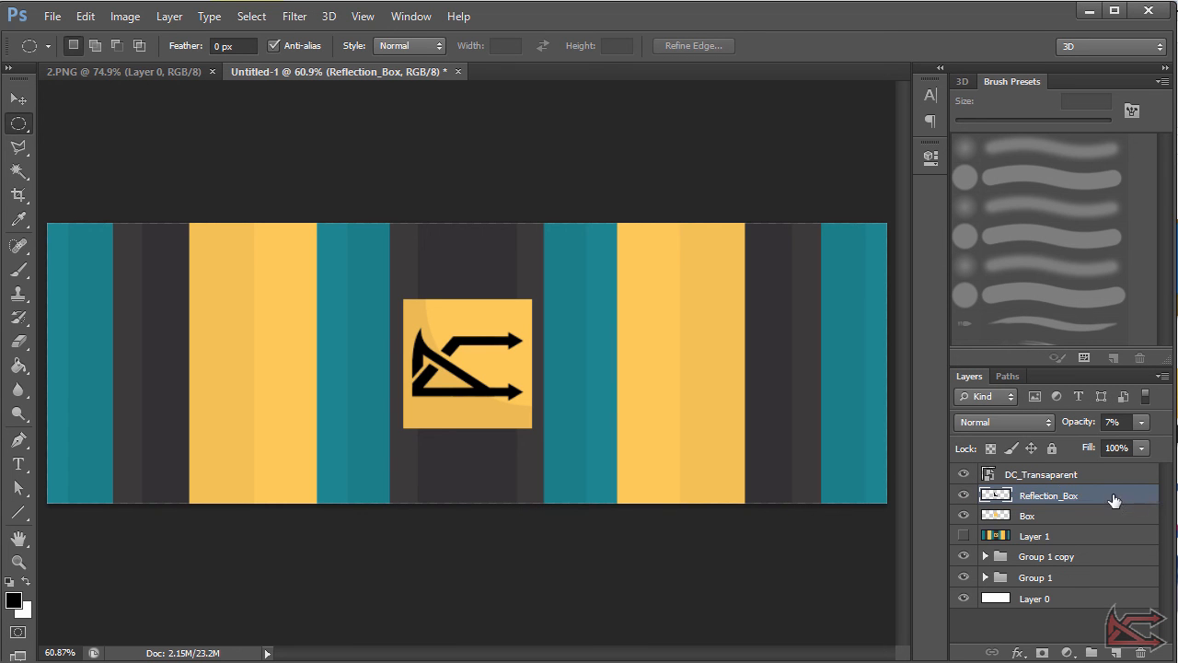
{"action": "left_click_drag", "start_coordinate": [1089, 499], "coordinate": [1090, 502]}
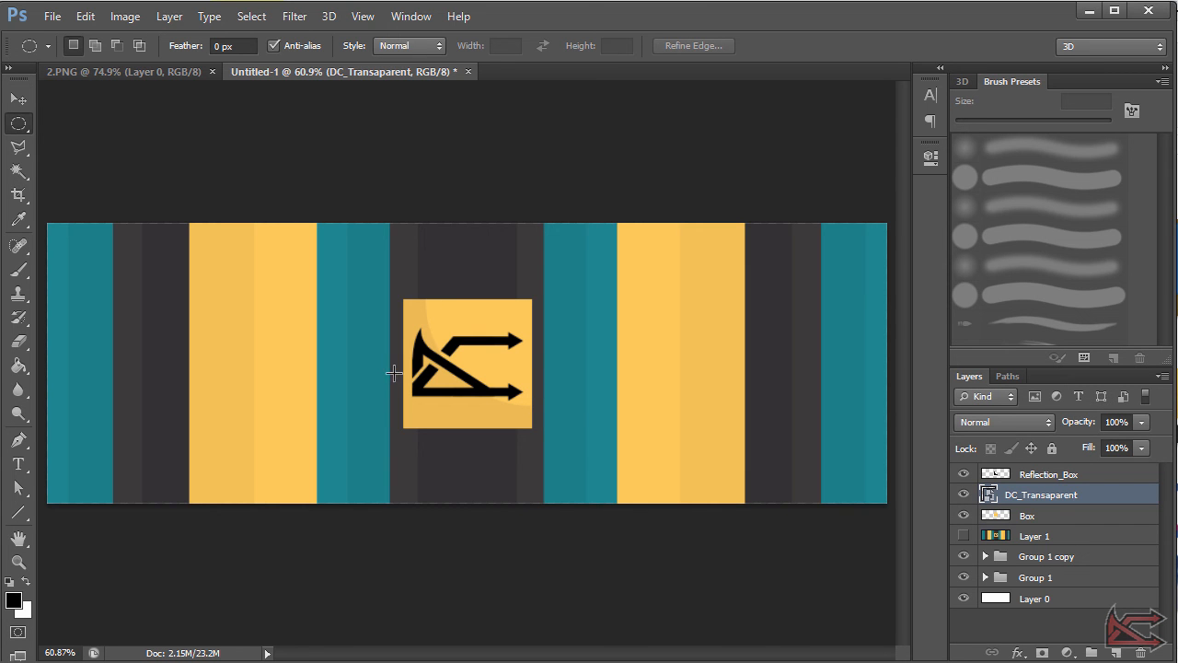
Step: Move the reference image, Layer 1, to the top of the layer stack, compare it with the recreated header, and hide it again
{"action": "left_click", "coordinate": [964, 535]}
{"action": "left_click_drag", "start_coordinate": [1058, 536], "coordinate": [1049, 466]}
{"action": "key", "text": "v"}
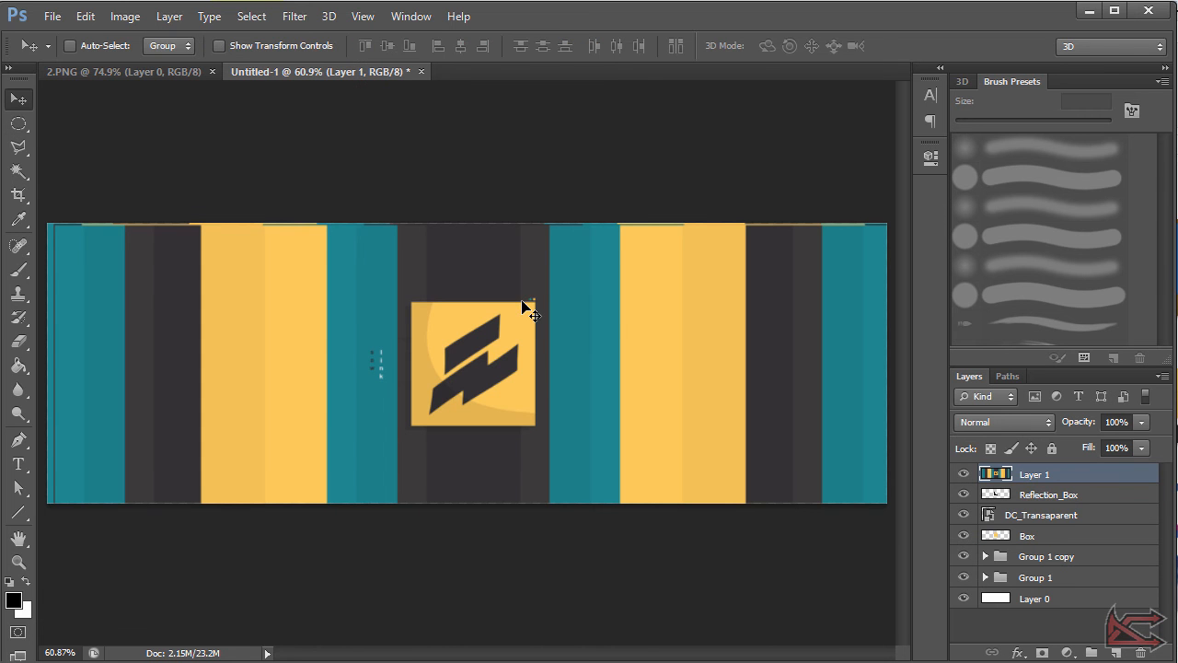
{"action": "mouse_move", "coordinate": [649, 292]}
{"action": "left_mouse_down"}
{"action": "mouse_move", "coordinate": [636, 360]}
{"action": "mouse_move", "coordinate": [659, 337]}
{"action": "mouse_move", "coordinate": [660, 363]}
{"action": "mouse_move", "coordinate": [671, 337]}
{"action": "mouse_move", "coordinate": [650, 268]}
{"action": "mouse_move", "coordinate": [649, 279]}
{"action": "left_mouse_up"}
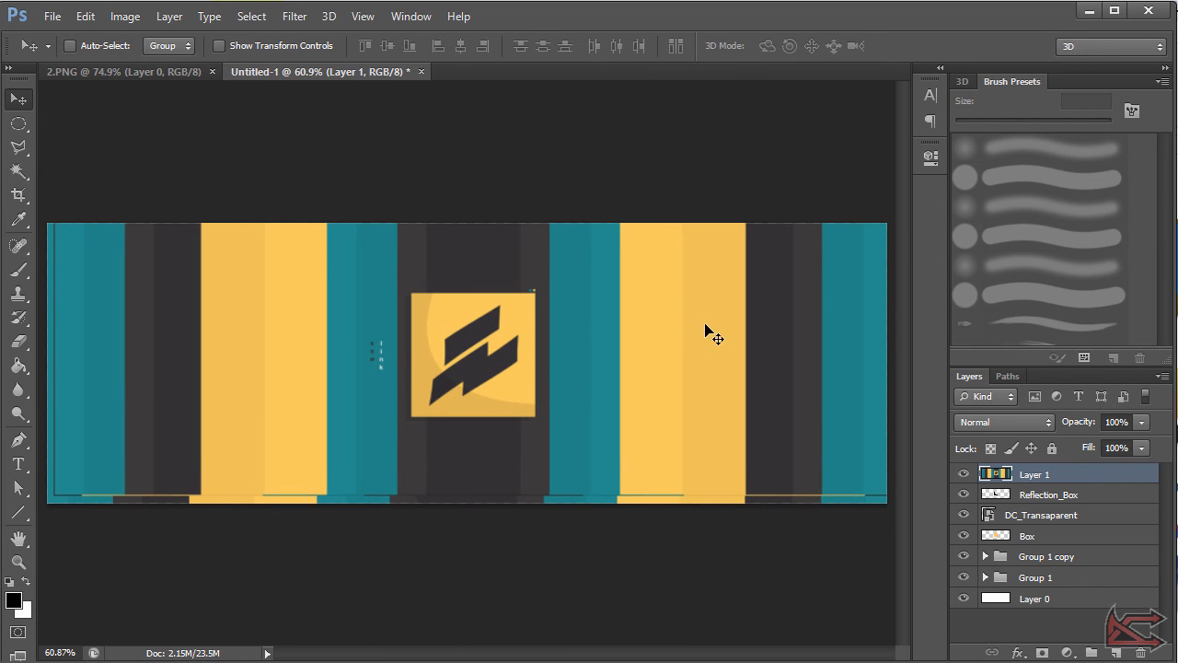
{"action": "mouse_move", "coordinate": [686, 321]}
{"action": "left_mouse_down"}
{"action": "mouse_move", "coordinate": [675, 350]}
{"action": "mouse_move", "coordinate": [668, 333]}
{"action": "left_mouse_up"}
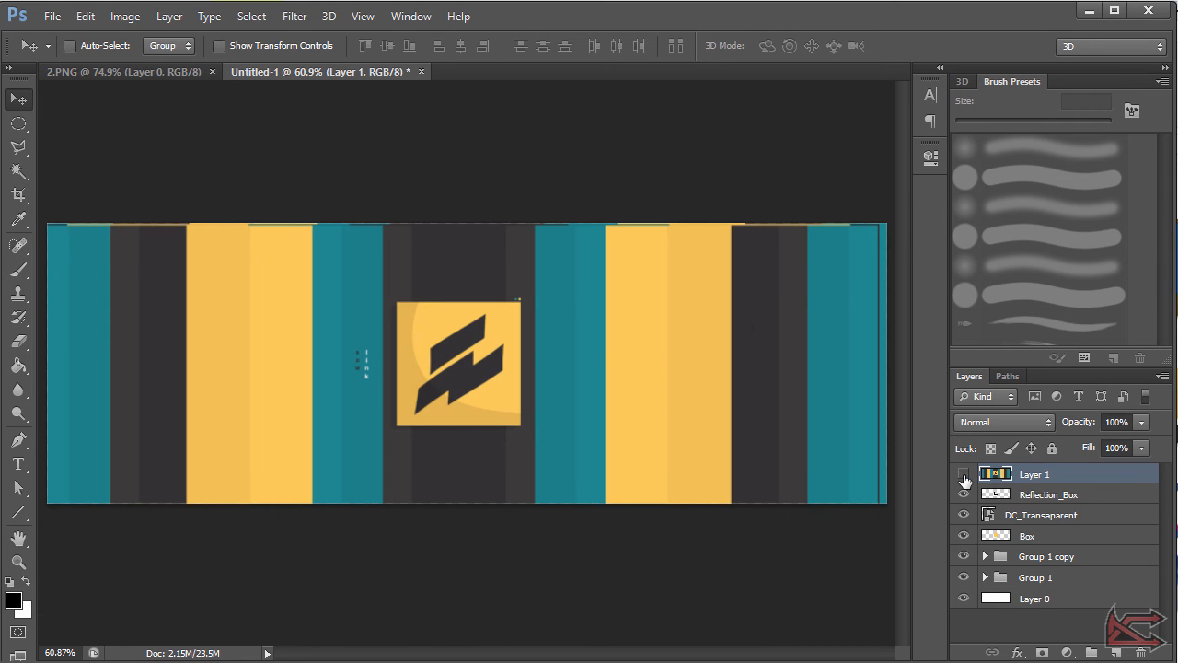
{"action": "left_click", "coordinate": [963, 473]}
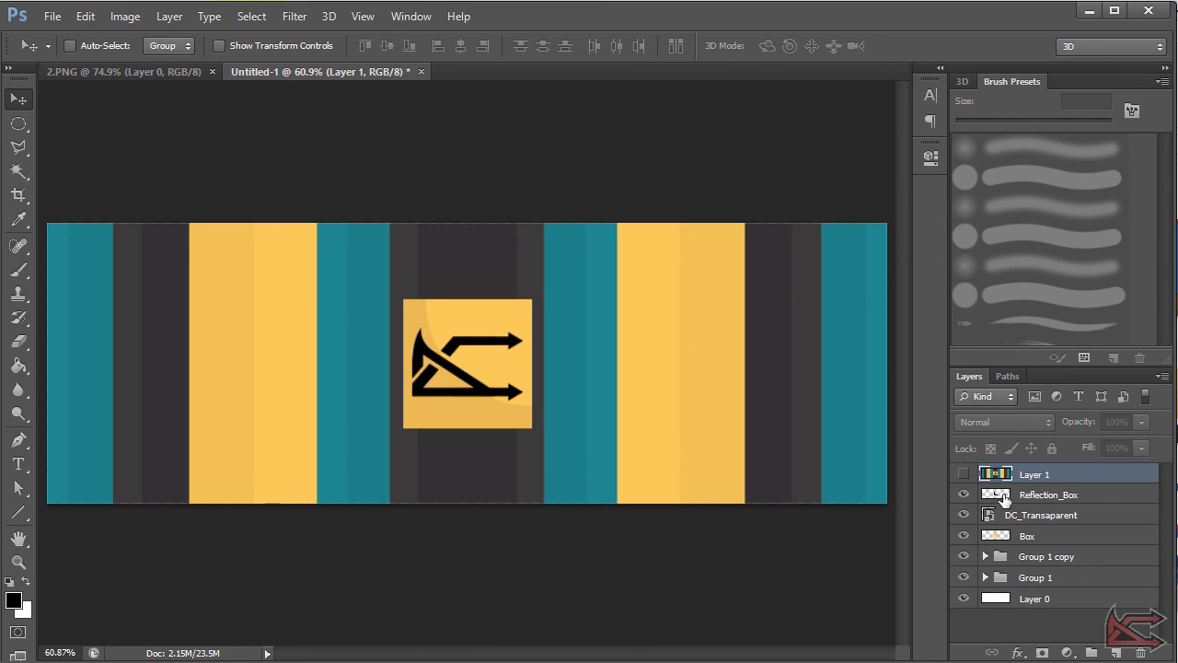
Step: Apply a Color Overlay in dark grey 1c1c1c at 100% opacity to the DC_Transaparent logo layer
{"action": "left_click", "coordinate": [1033, 515]}
{"action": "right_click", "coordinate": [1107, 518]}
{"action": "left_click", "coordinate": [1110, 519]}
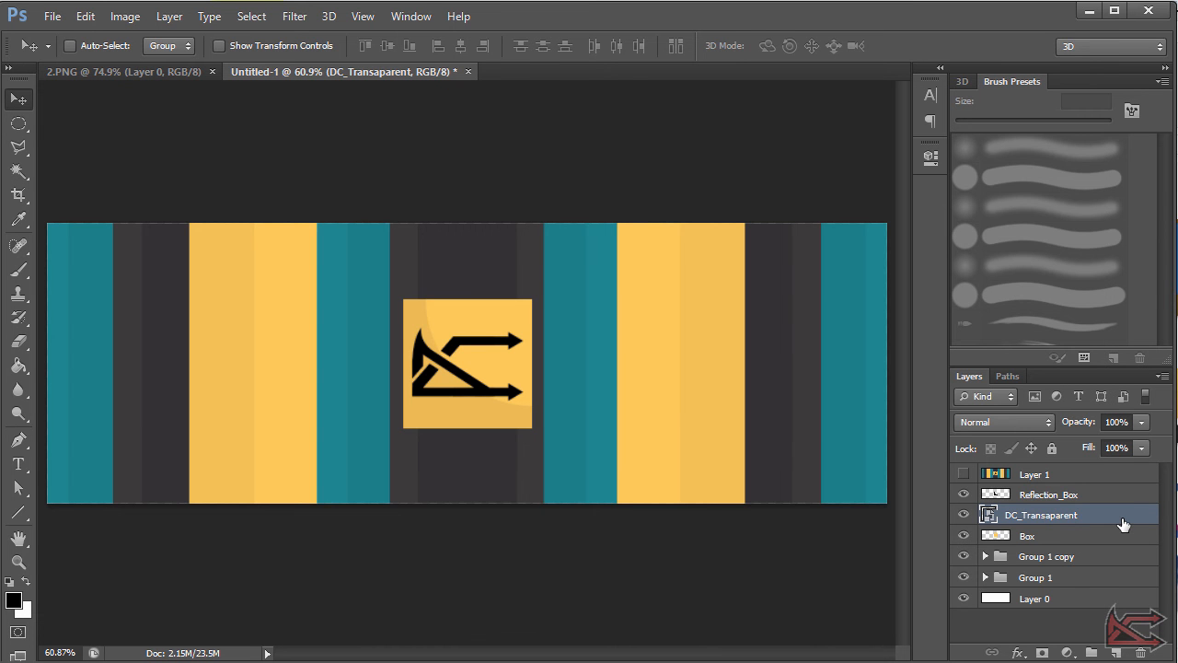
{"action": "double_click", "coordinate": [1122, 523]}
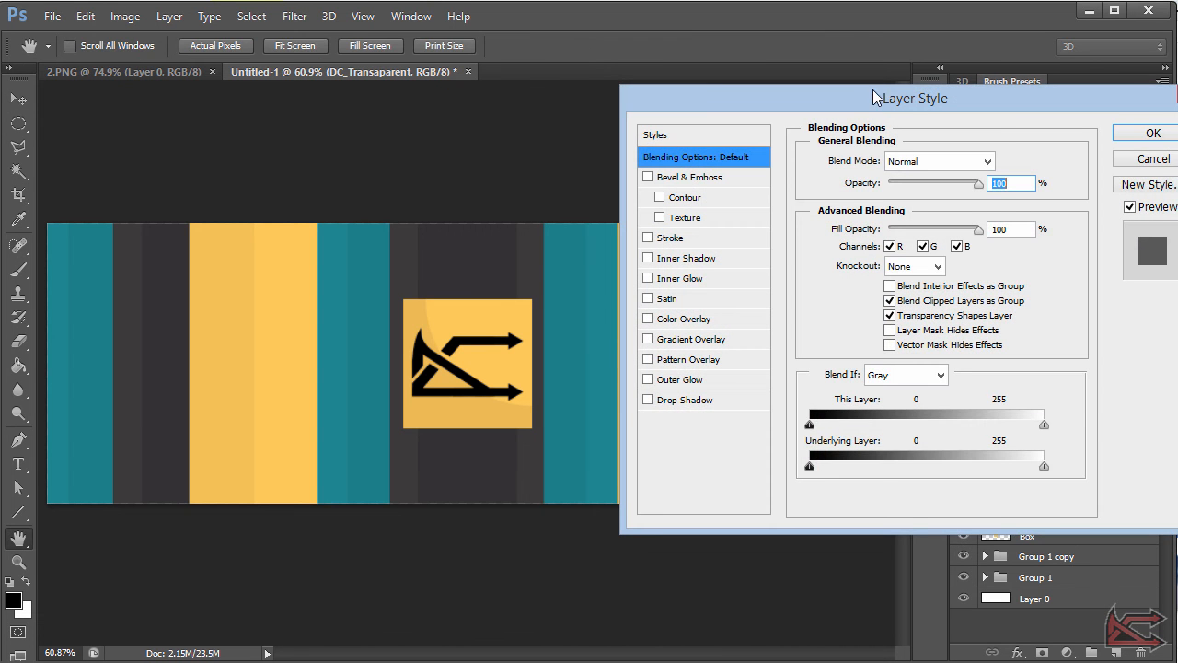
{"action": "left_click_drag", "start_coordinate": [875, 105], "coordinate": [694, 116]}
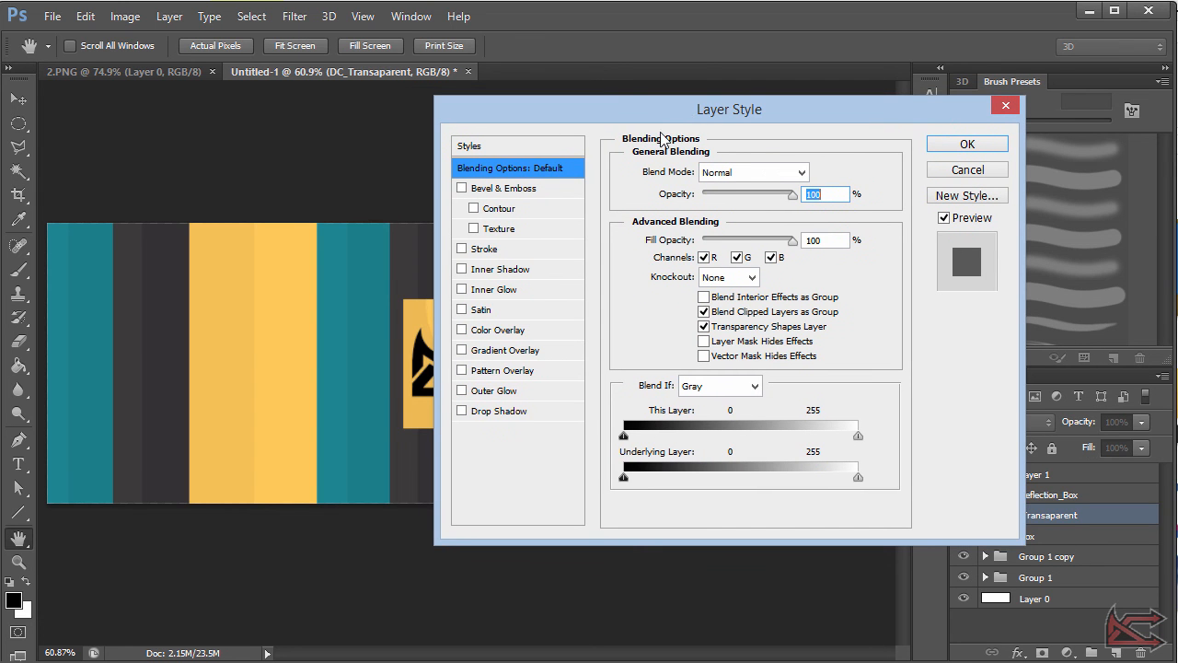
{"action": "left_click_drag", "start_coordinate": [534, 118], "coordinate": [577, 105]}
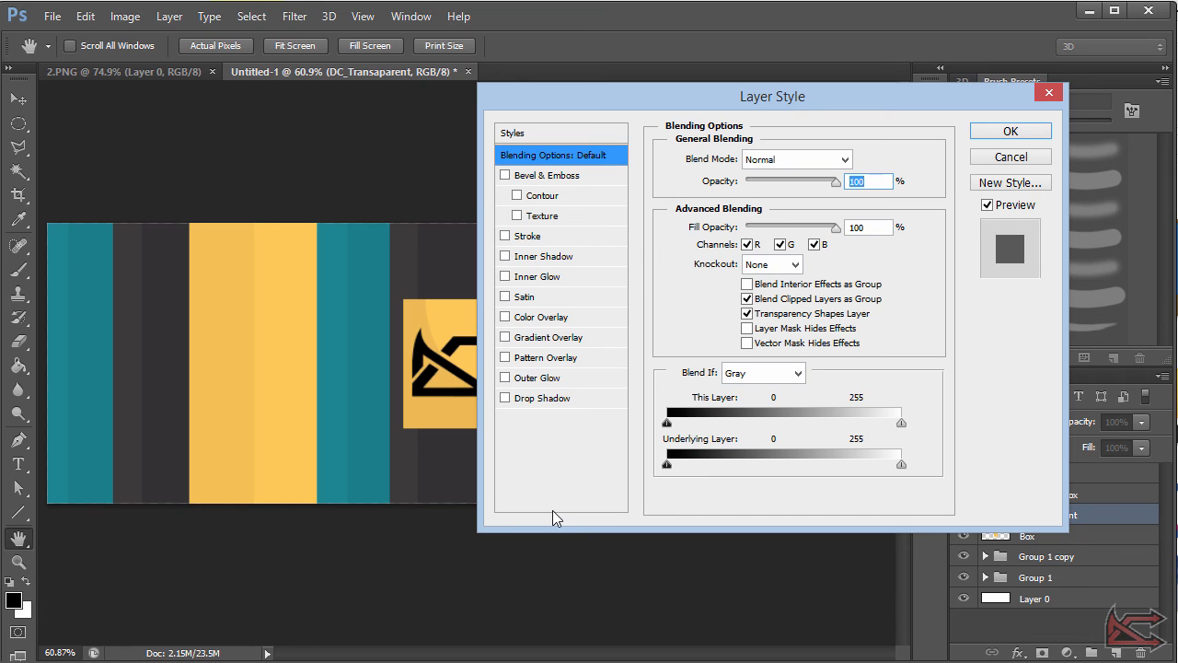
{"action": "left_click", "coordinate": [532, 319]}
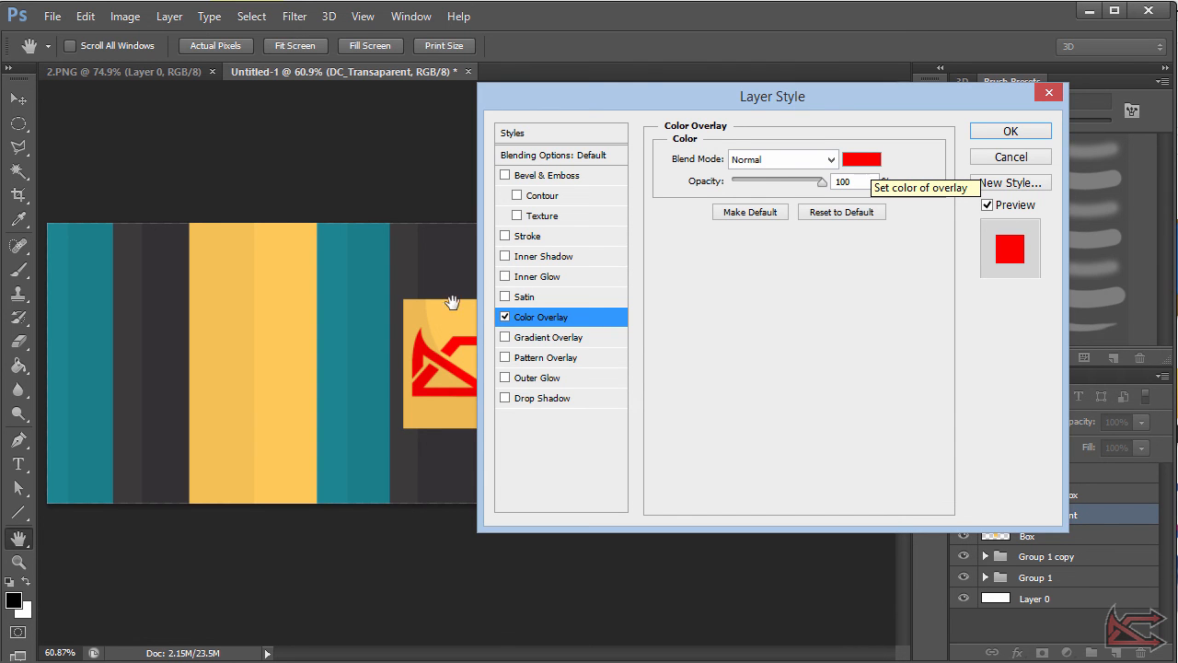
{"action": "left_click", "coordinate": [877, 171]}
{"action": "mouse_move", "coordinate": [794, 536]}
{"action": "left_mouse_down"}
{"action": "mouse_move", "coordinate": [747, 595]}
{"action": "mouse_move", "coordinate": [739, 552]}
{"action": "left_mouse_up"}
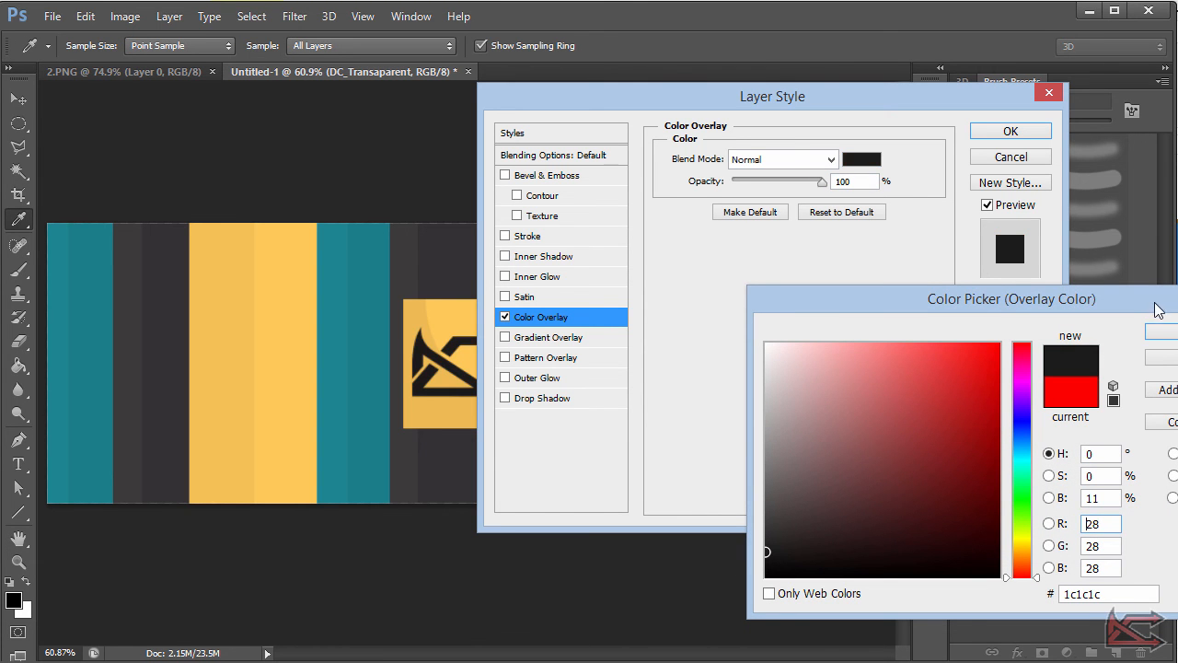
{"action": "left_click", "coordinate": [1174, 333]}
{"action": "left_click", "coordinate": [1009, 131]}
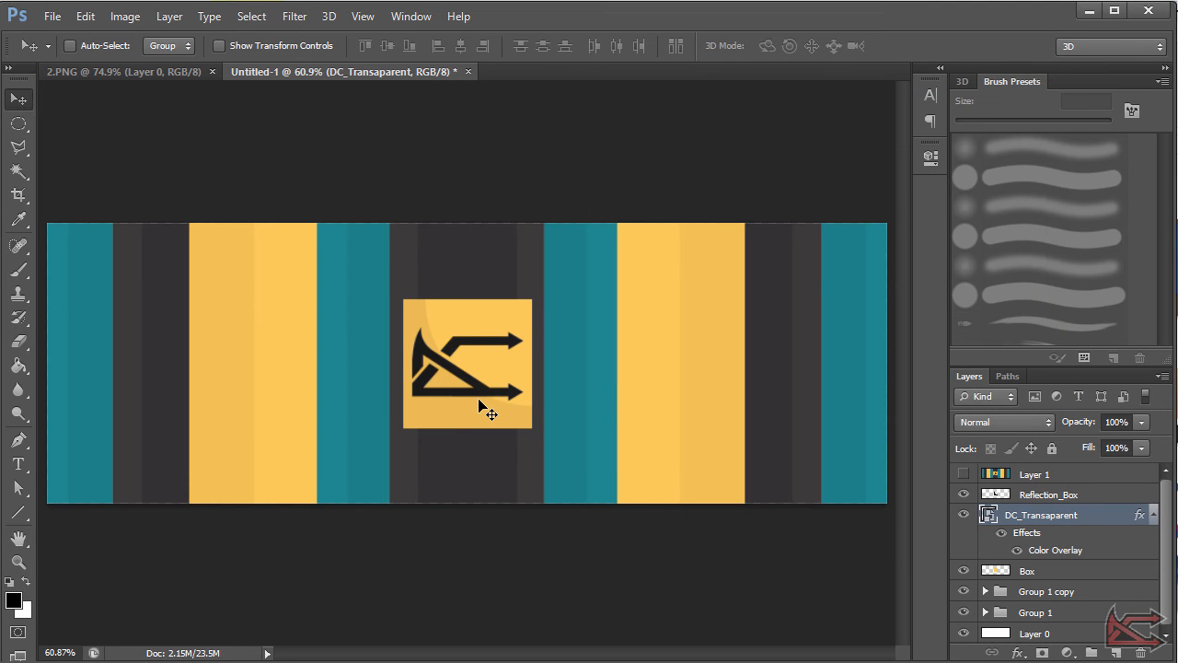
Step: Add the vertical text DEVIL CUBE beside the yellow logo square, over the teal stripe, using the Vertical Type Tool
{"action": "scroll", "coordinate": [479, 399], "scroll_direction": "up", "scroll_amount": 3}
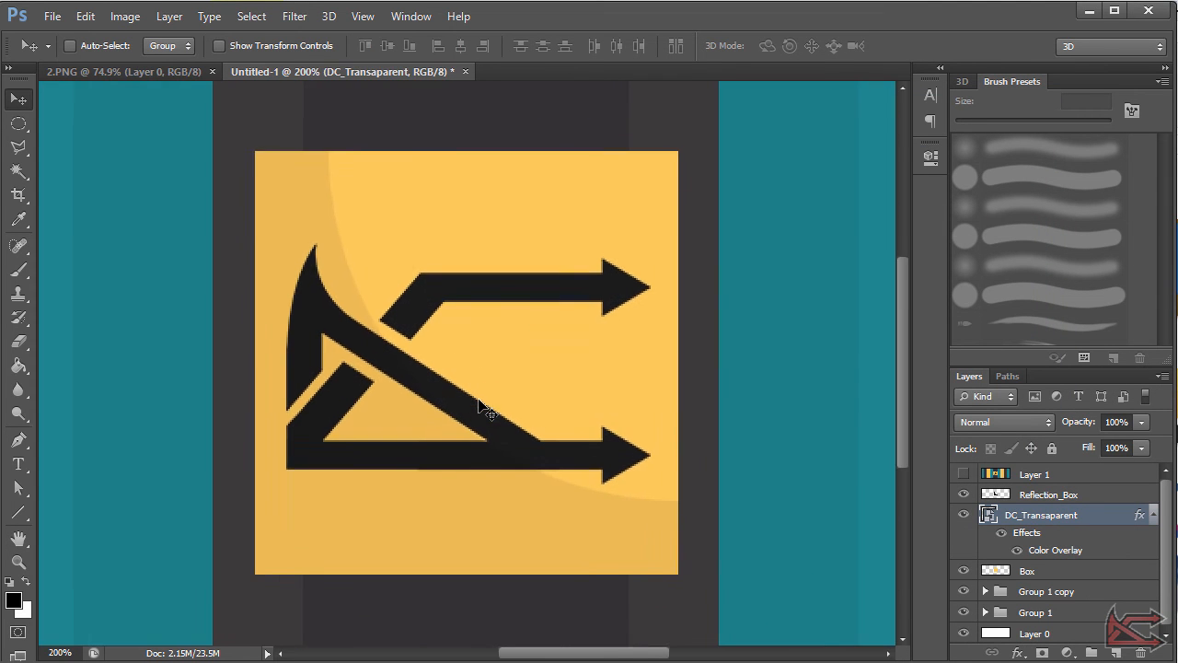
{"action": "scroll", "coordinate": [480, 407], "scroll_direction": "down", "scroll_amount": 2}
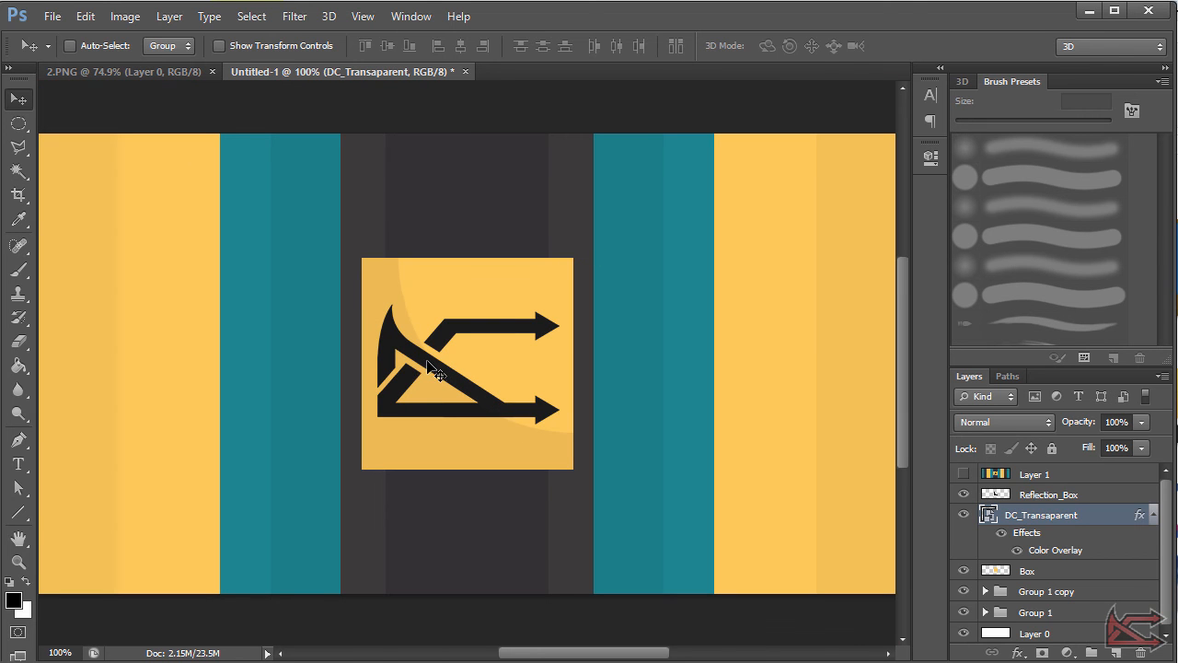
{"action": "left_click", "coordinate": [18, 464]}
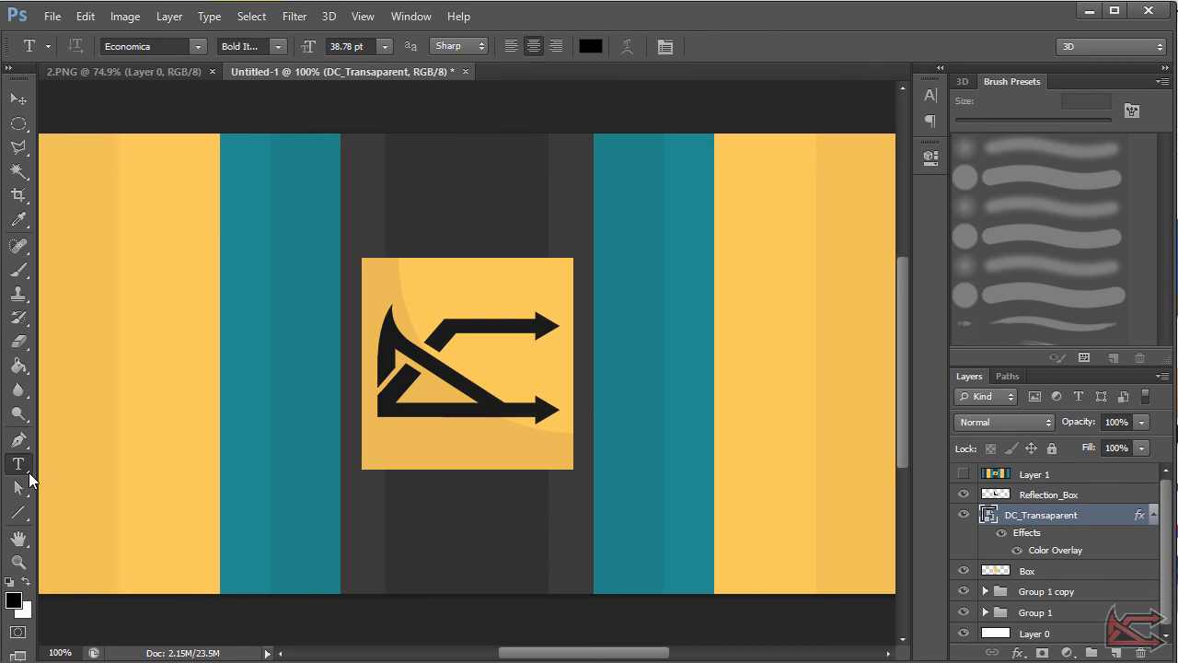
{"action": "right_click", "coordinate": [27, 471]}
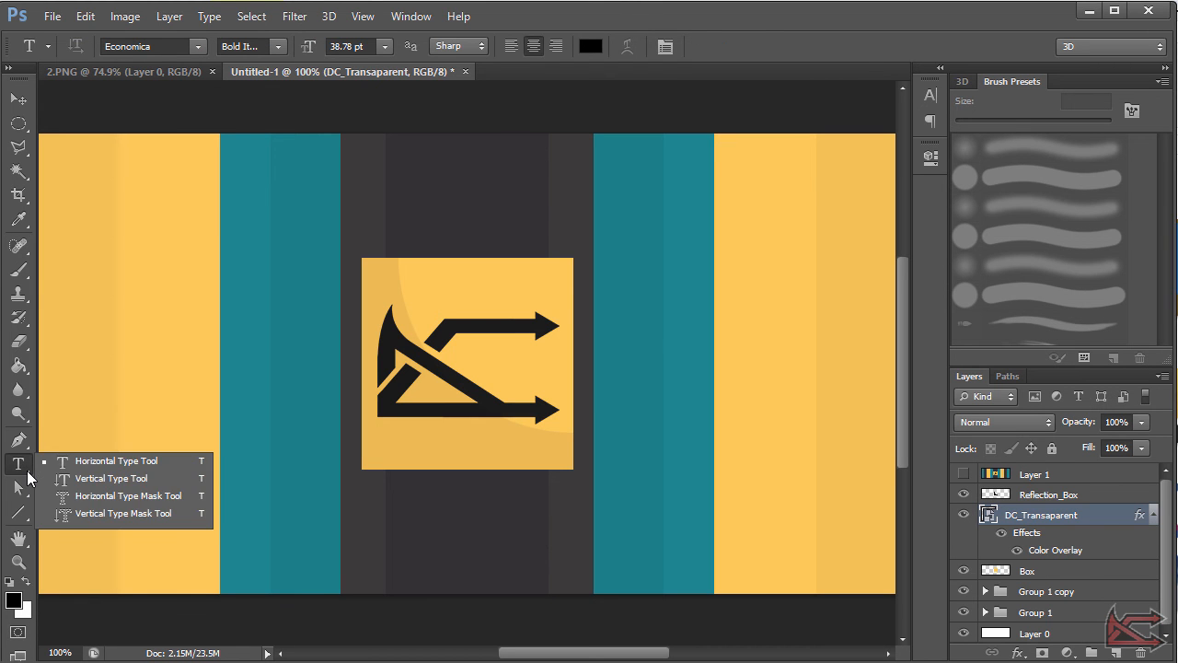
{"action": "left_click", "coordinate": [107, 480]}
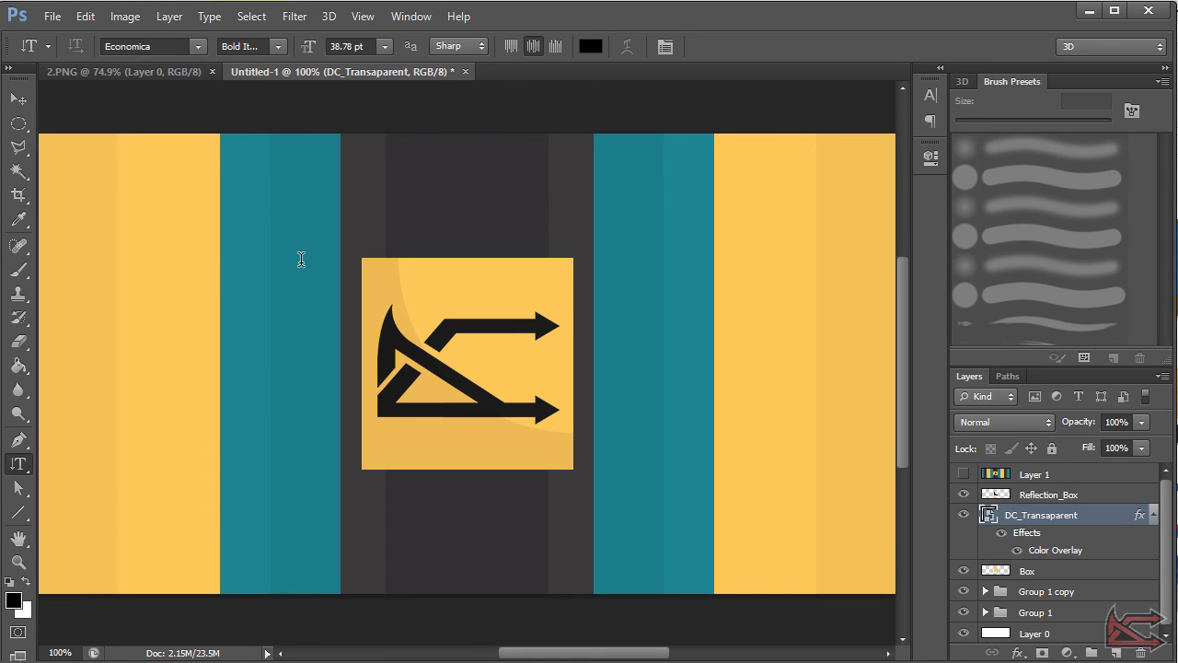
{"action": "left_click", "coordinate": [301, 260]}
{"action": "type", "text": "DEVILCUBE"}
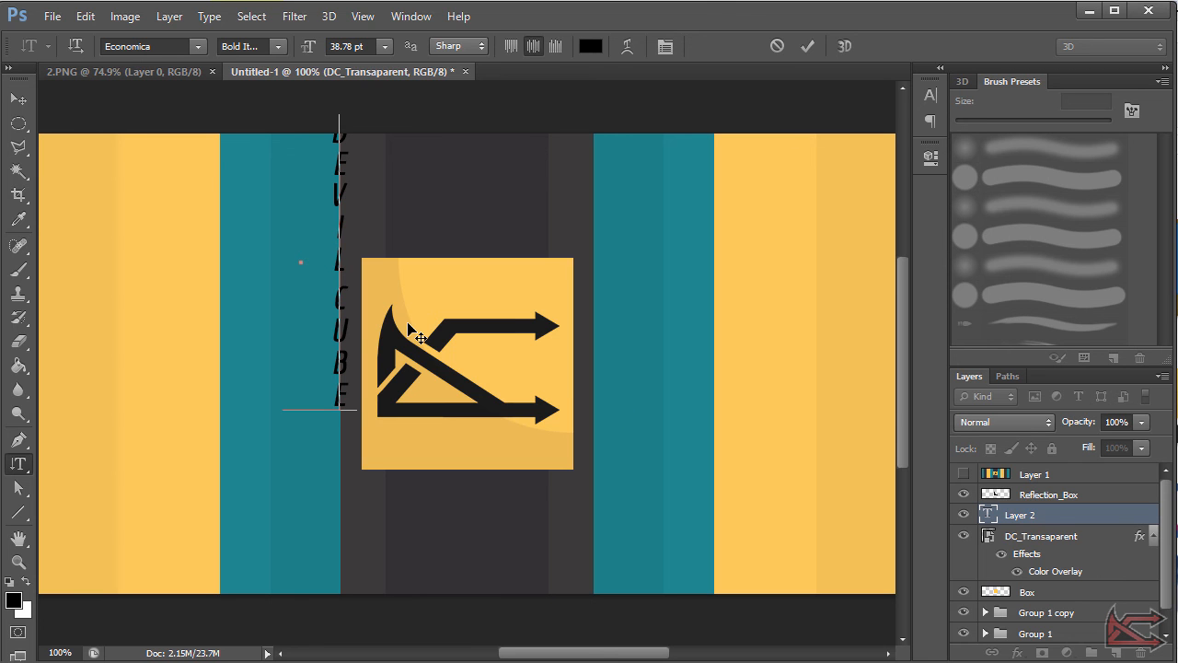
Step: Set the font of the whole DEVIL CUBE text to Mission Gothic in the Regular style
{"action": "left_click_drag", "start_coordinate": [337, 410], "coordinate": [336, 124]}
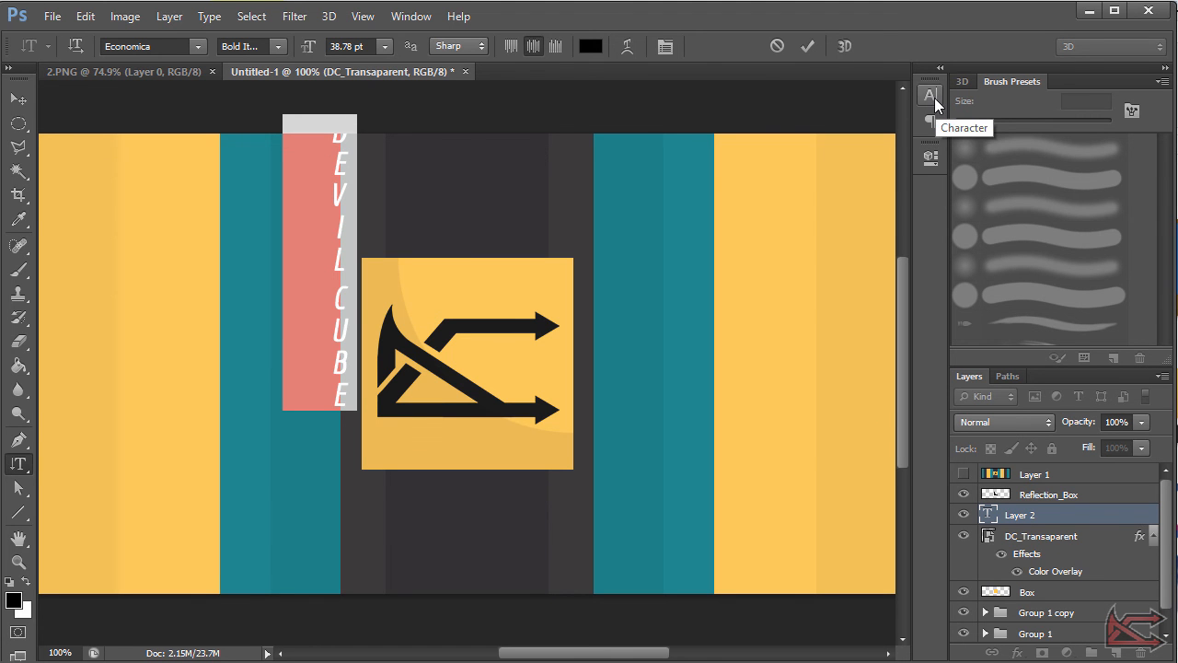
{"action": "left_click", "coordinate": [411, 15]}
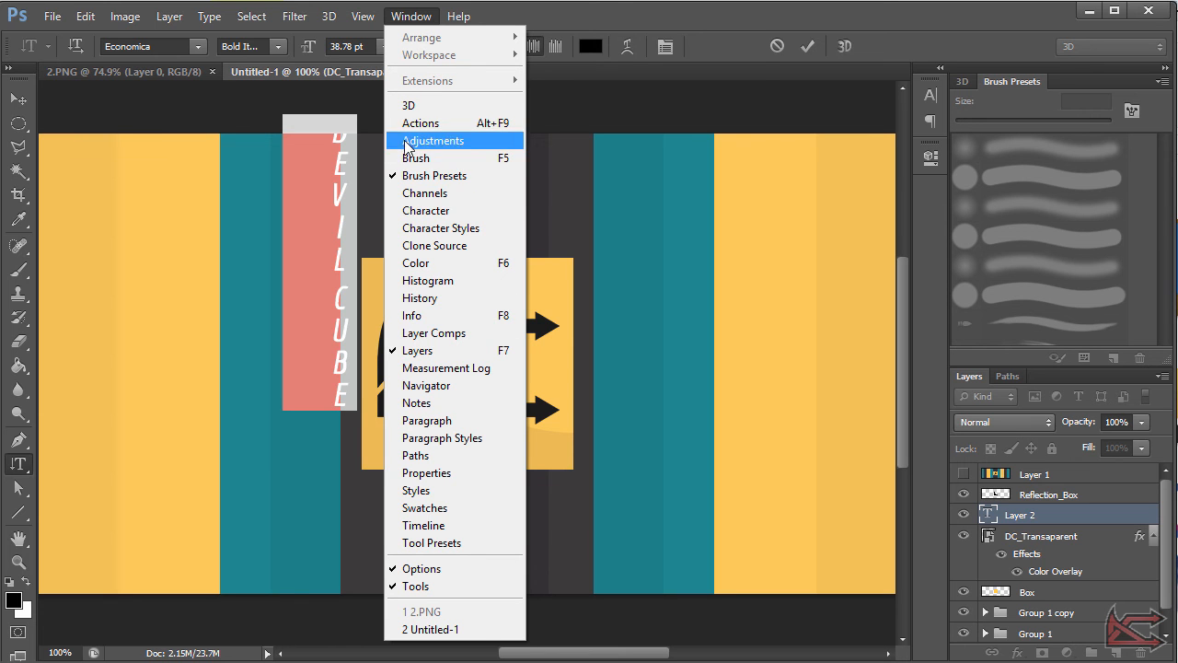
{"action": "left_click", "coordinate": [426, 211]}
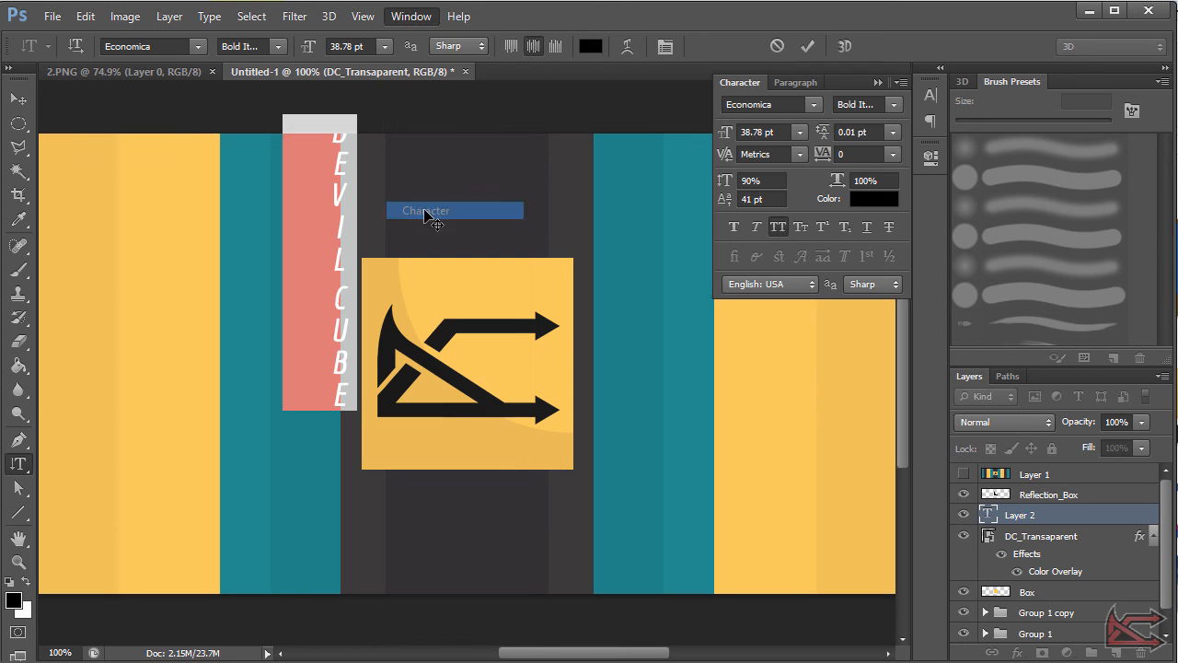
{"action": "left_click", "coordinate": [786, 107]}
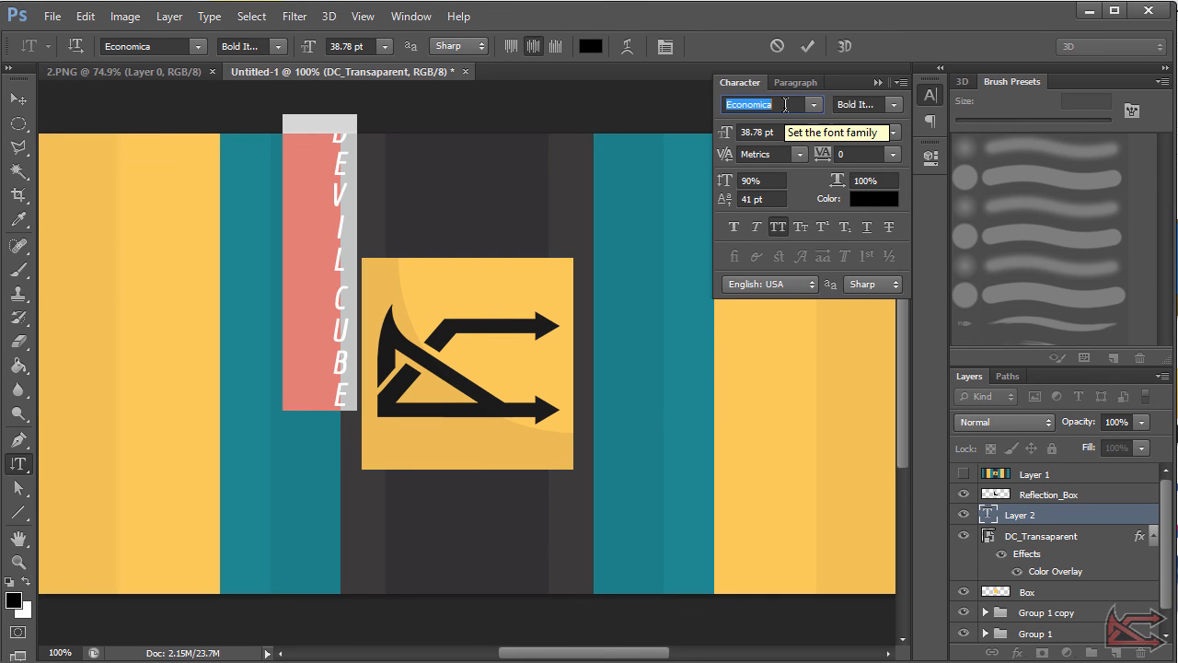
{"action": "type", "text": "m"}
{"action": "key", "text": "Return"}
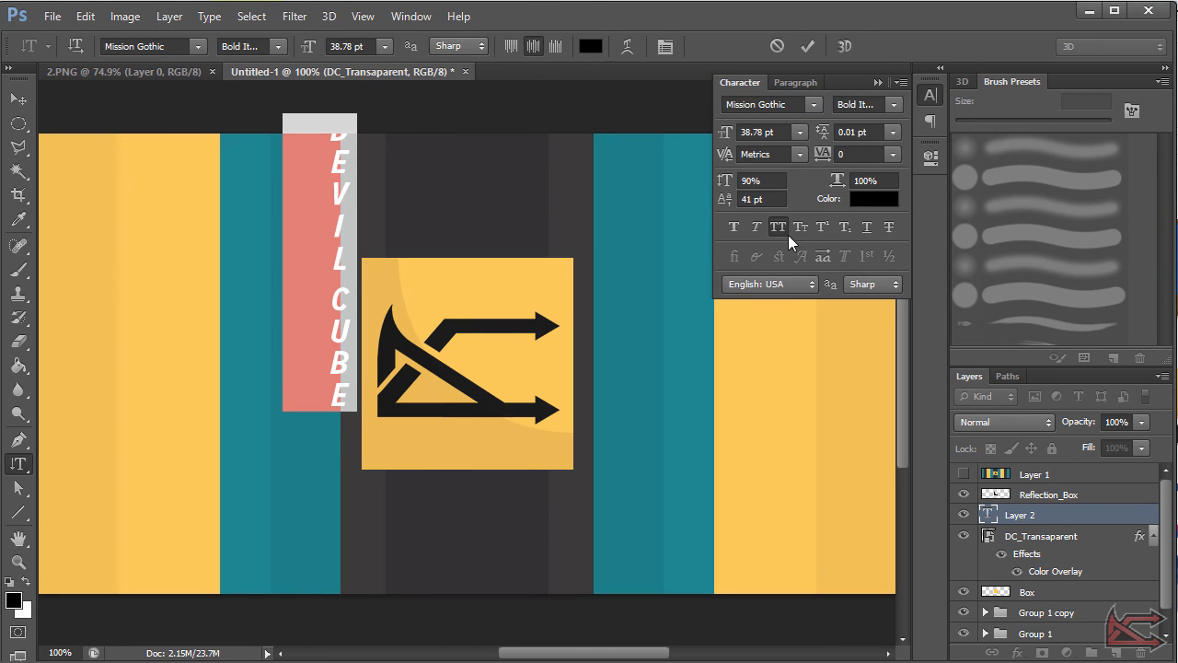
{"action": "left_click", "coordinate": [893, 105]}
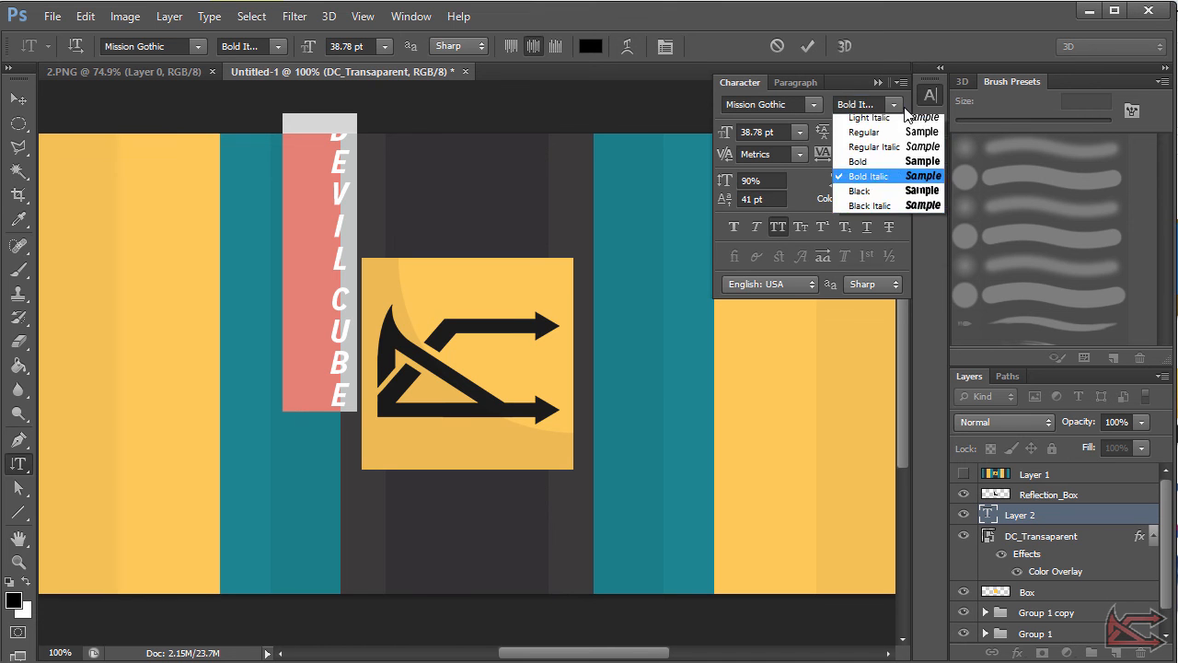
{"action": "left_click", "coordinate": [882, 211]}
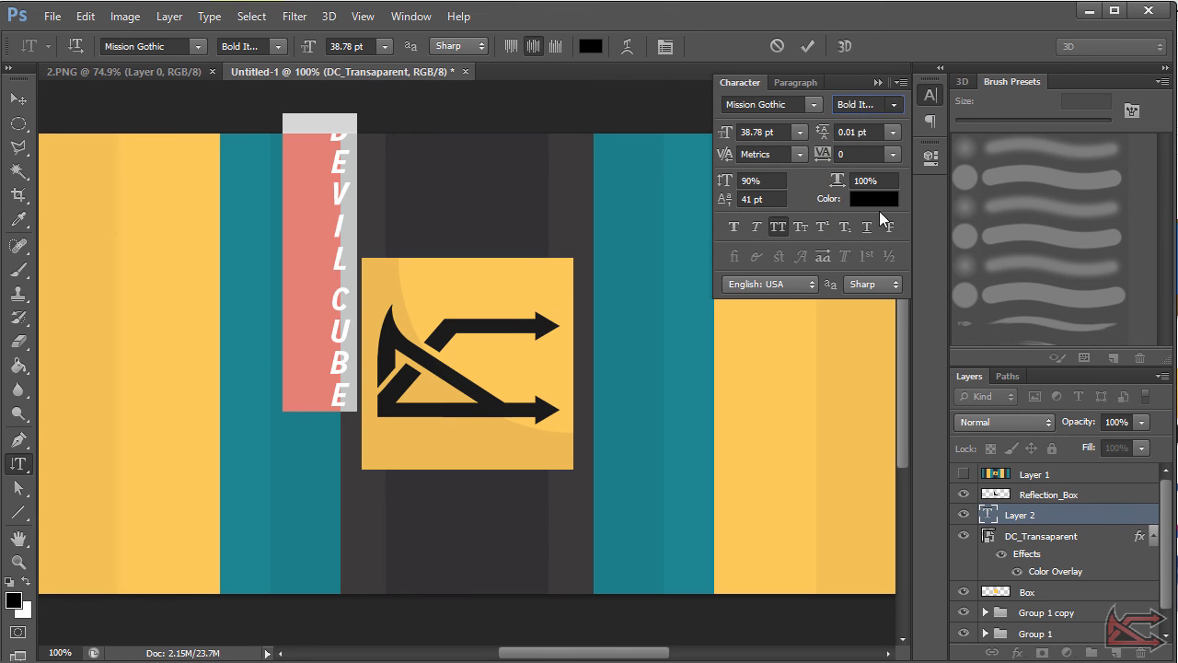
{"action": "left_click", "coordinate": [891, 105]}
{"action": "left_click", "coordinate": [886, 182]}
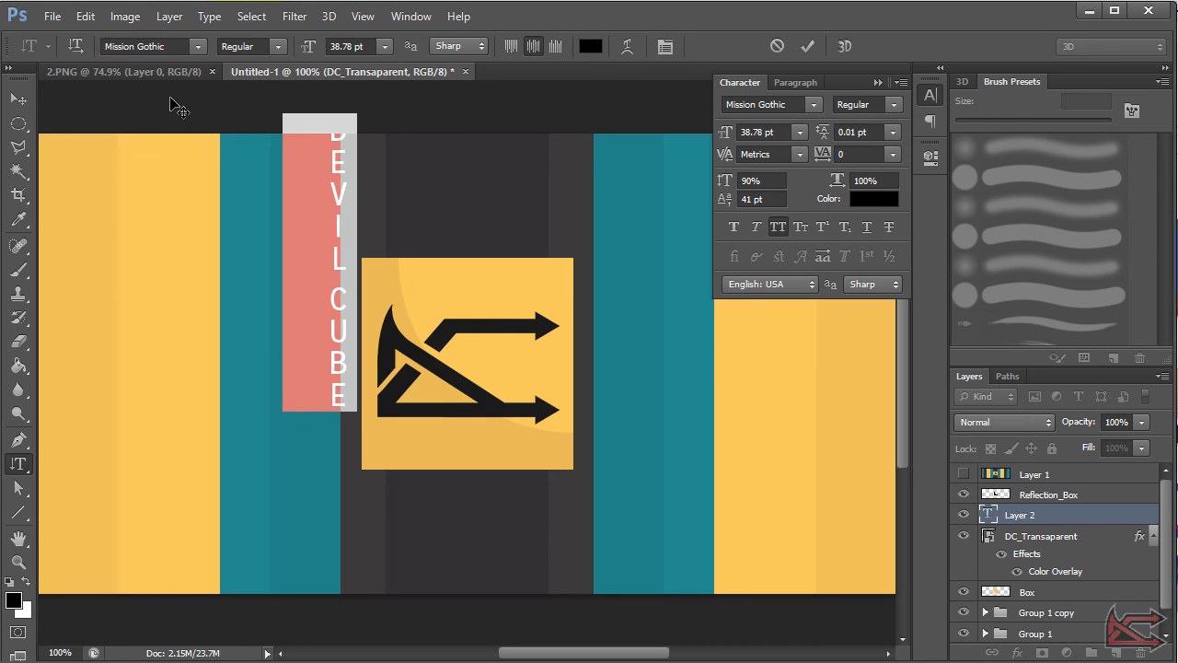
Step: Move the DEVIL CUBE text onto the teal stripe beside the logo square, and compare it with the reference image in Layer 1
{"action": "left_click", "coordinate": [30, 98]}
{"action": "left_click_drag", "start_coordinate": [338, 216], "coordinate": [314, 313]}
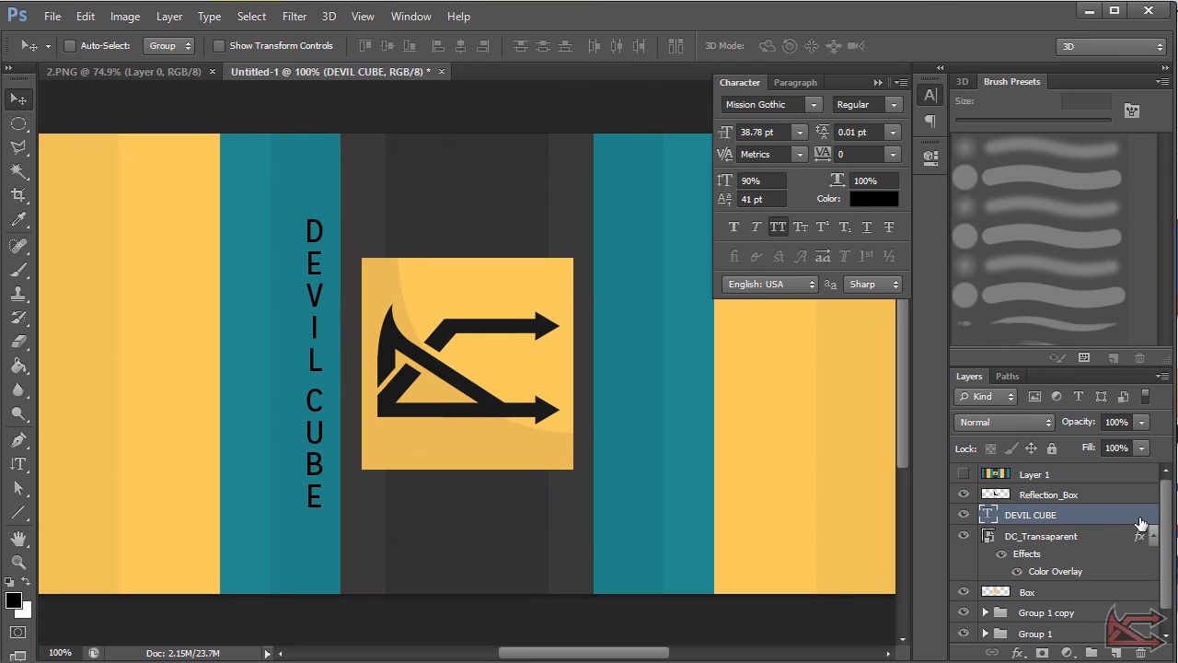
{"action": "left_click", "coordinate": [963, 474]}
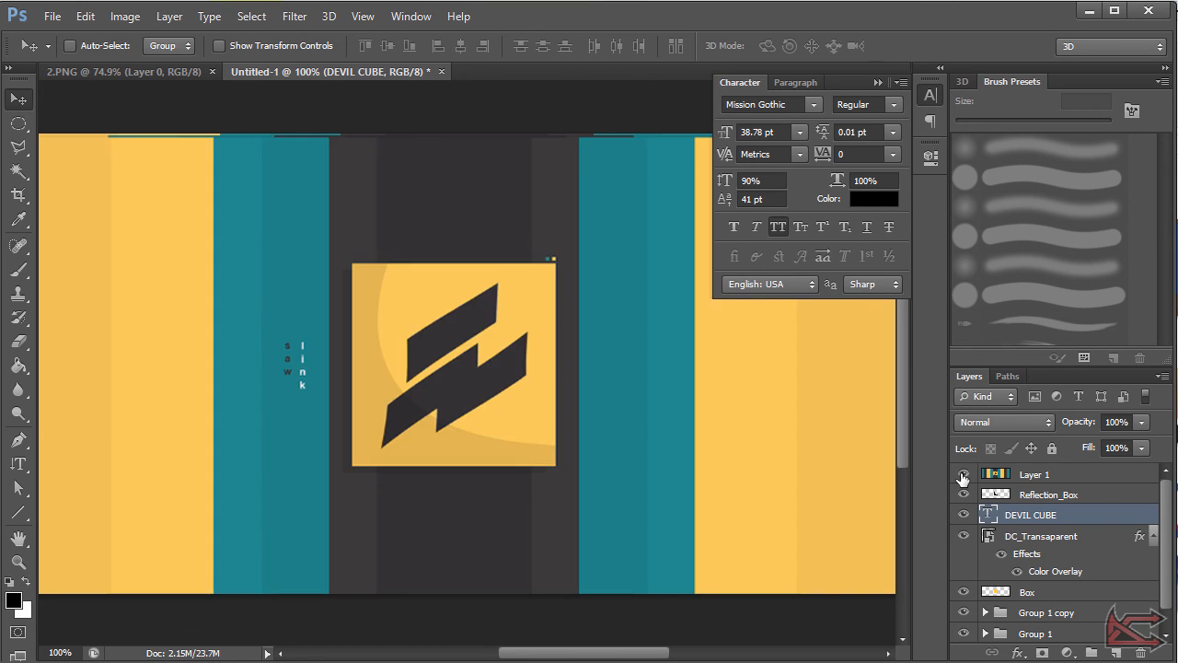
{"action": "left_click", "coordinate": [962, 474]}
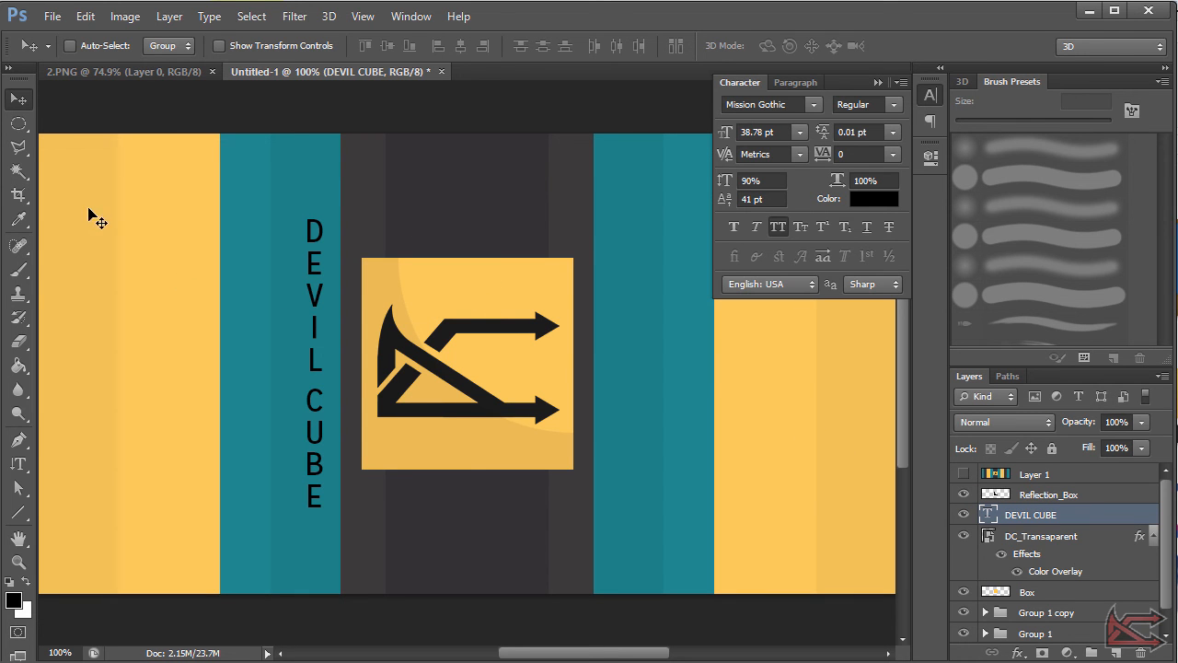
Step: Try splitting DEVIL CUBE into two vertical lines at 16.78 pt with 160 tracking, and undo the text edits
{"action": "double_click", "coordinate": [987, 517]}
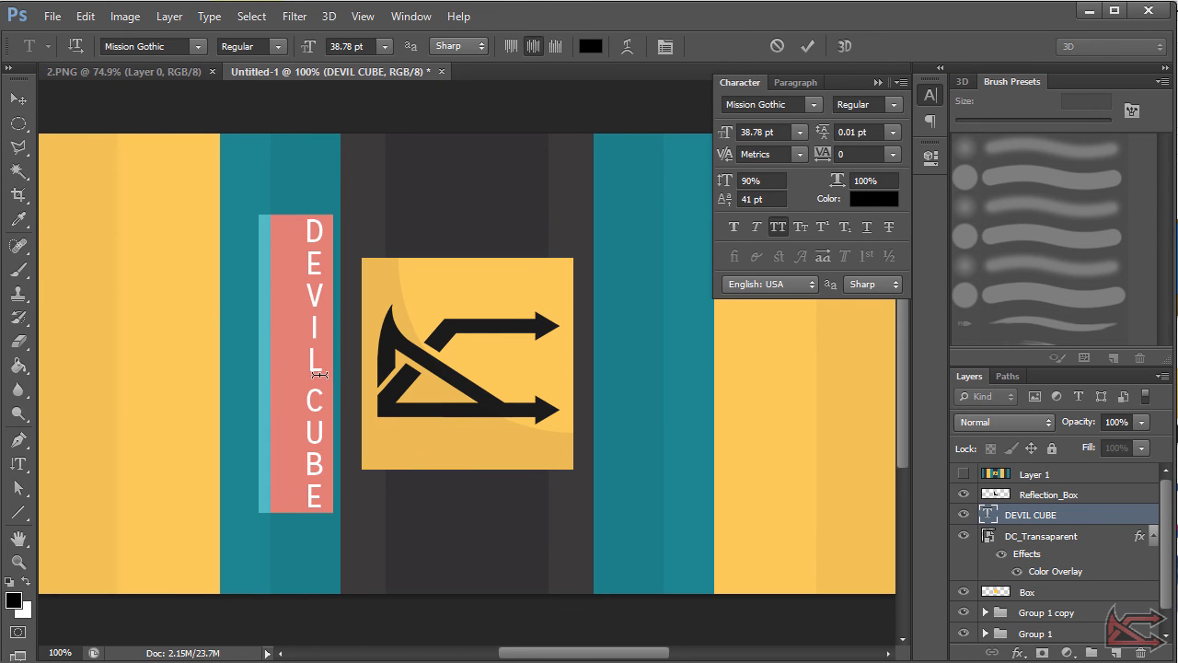
{"action": "left_click_drag", "start_coordinate": [726, 132], "coordinate": [709, 139]}
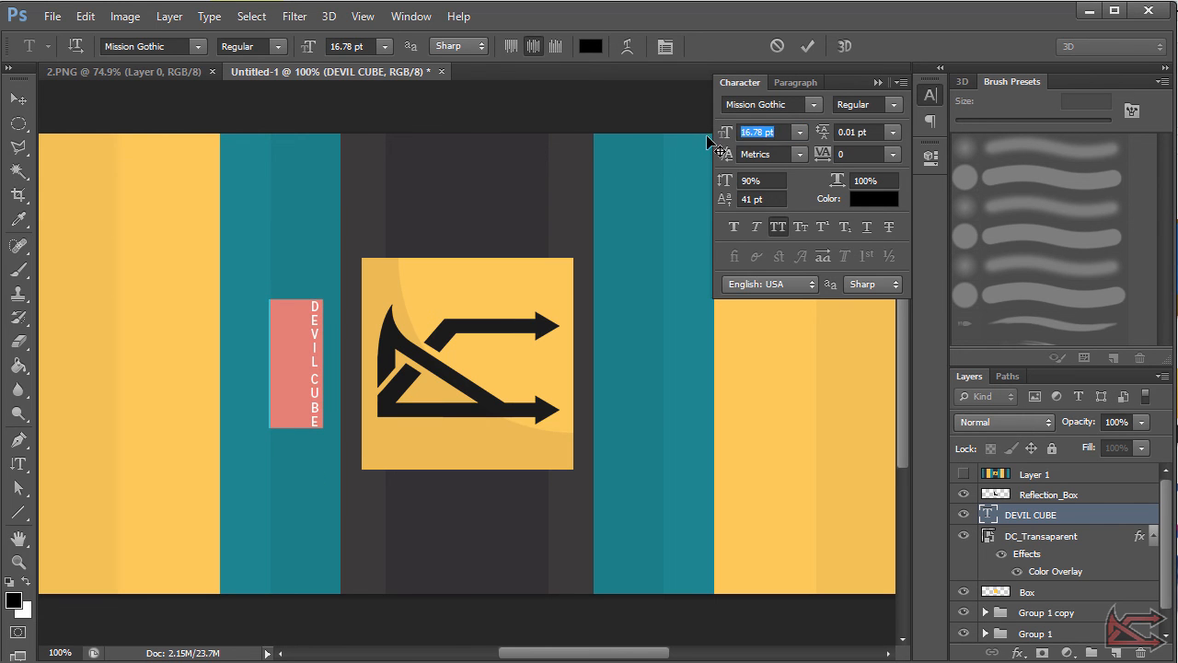
{"action": "left_click", "coordinate": [310, 372]}
{"action": "key", "text": "Return"}
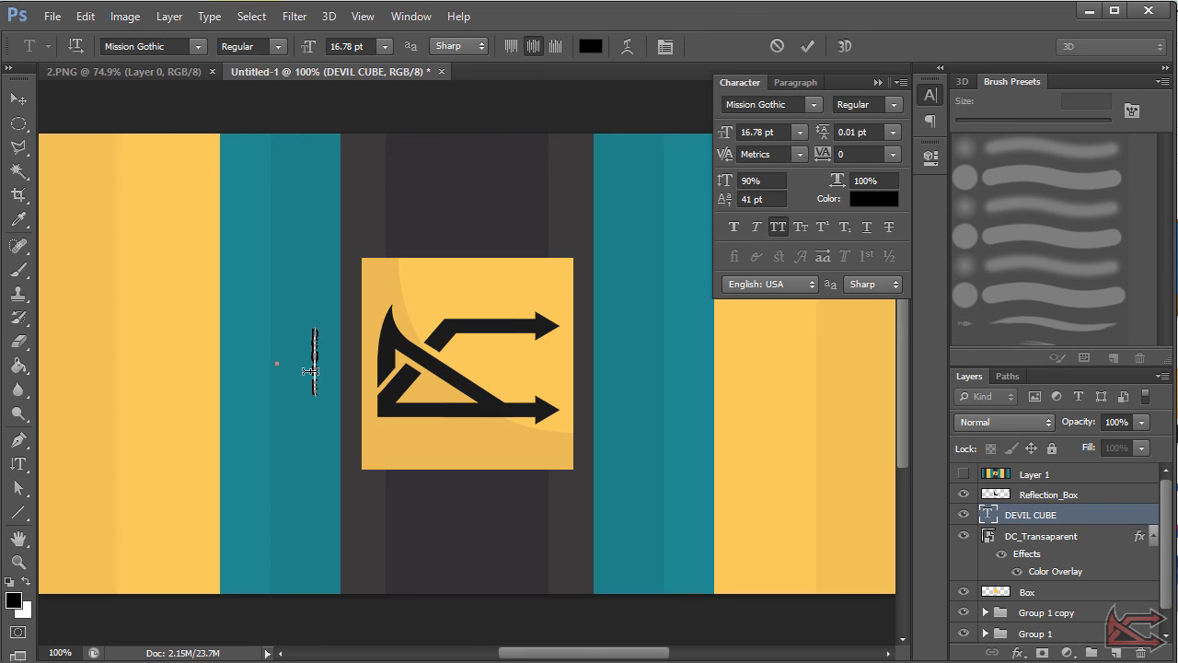
{"action": "key", "text": "ctrl+a"}
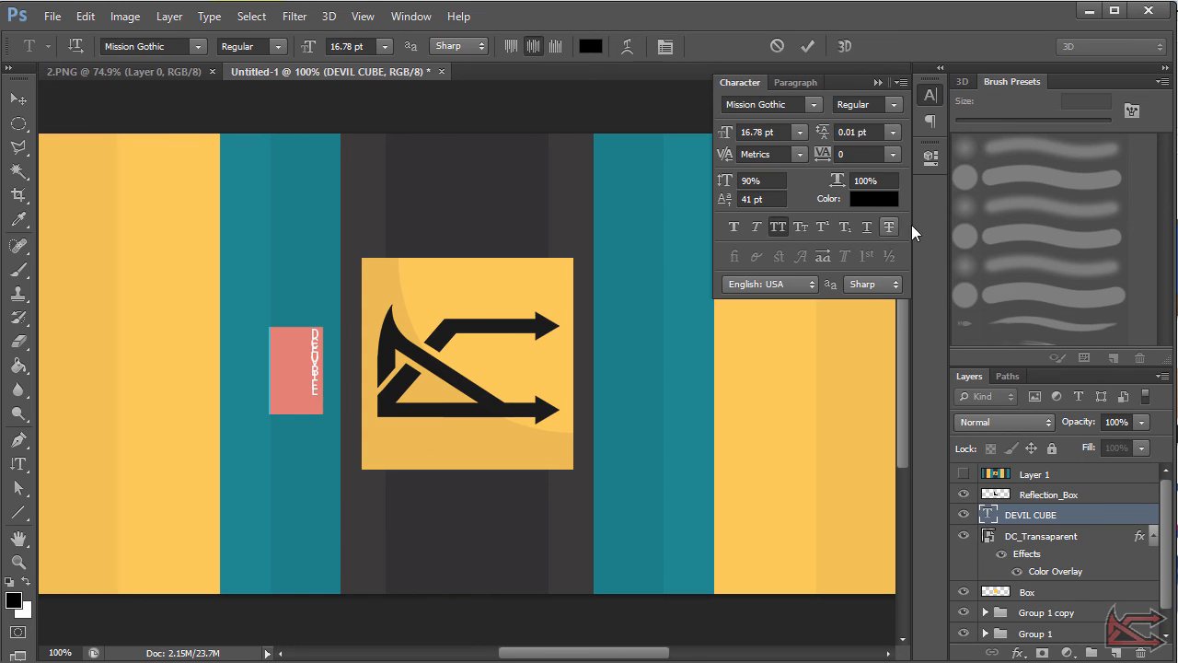
{"action": "left_click_drag", "start_coordinate": [822, 159], "coordinate": [802, 144]}
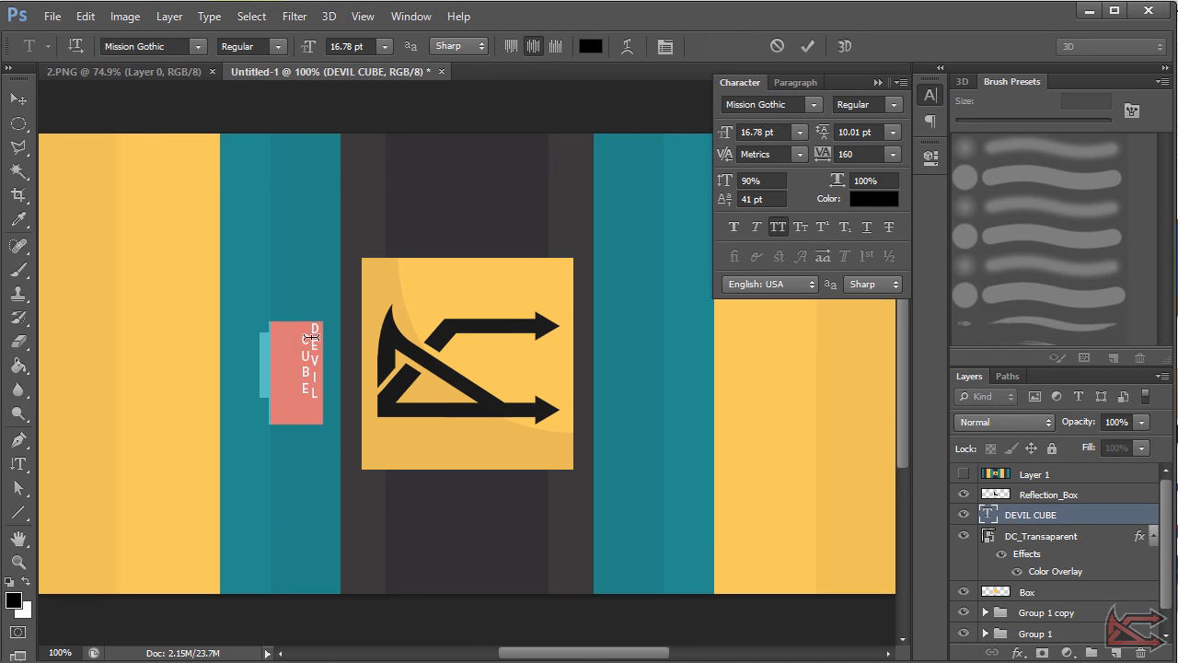
{"action": "left_click_drag", "start_coordinate": [826, 137], "coordinate": [594, 144]}
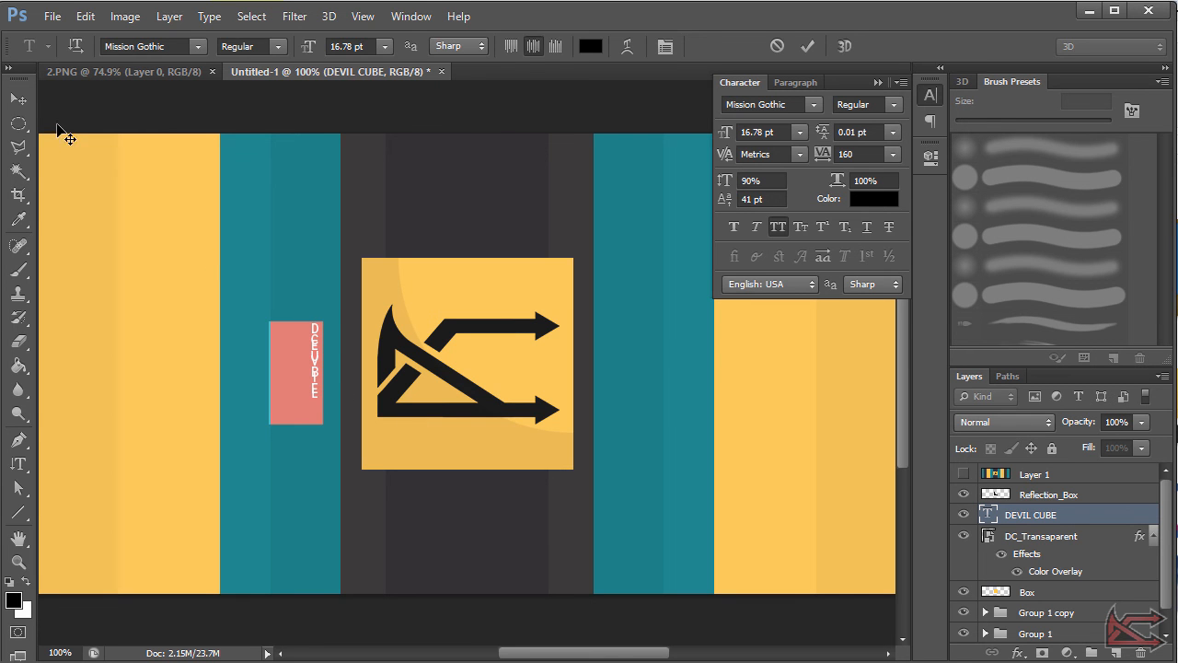
{"action": "left_click", "coordinate": [19, 101]}
{"action": "key", "text": "ctrl+z"}
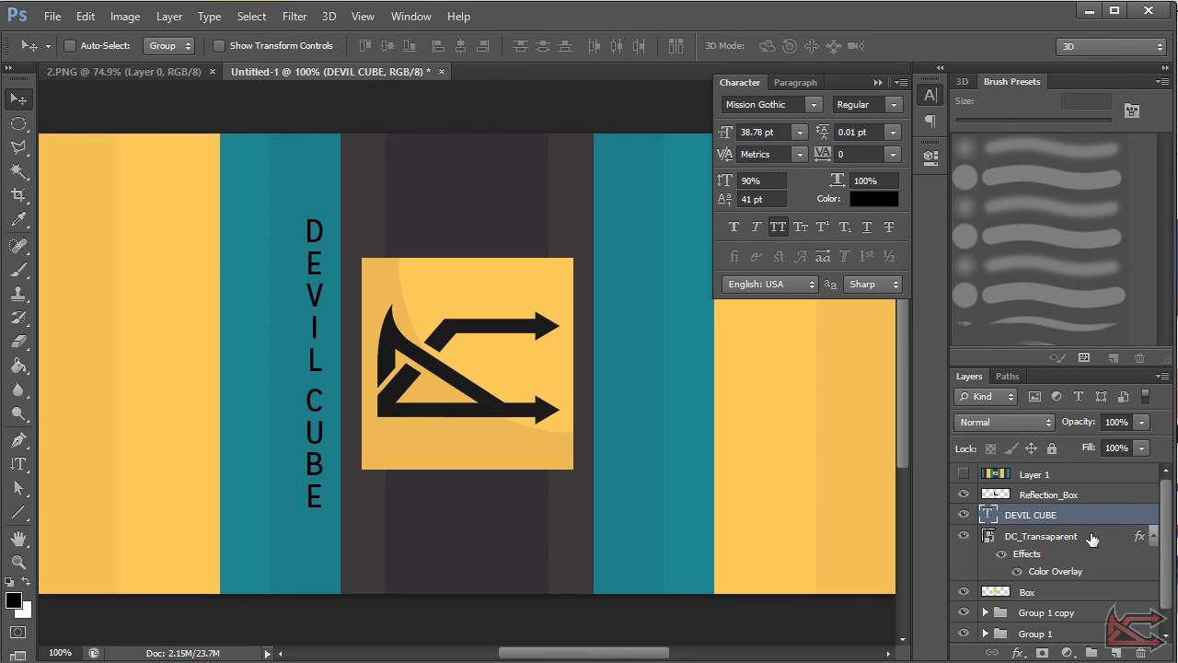
Step: Change the vertical text to DEVIL, and duplicate its layer with the copy's text changed to CUBE
{"action": "double_click", "coordinate": [990, 516]}
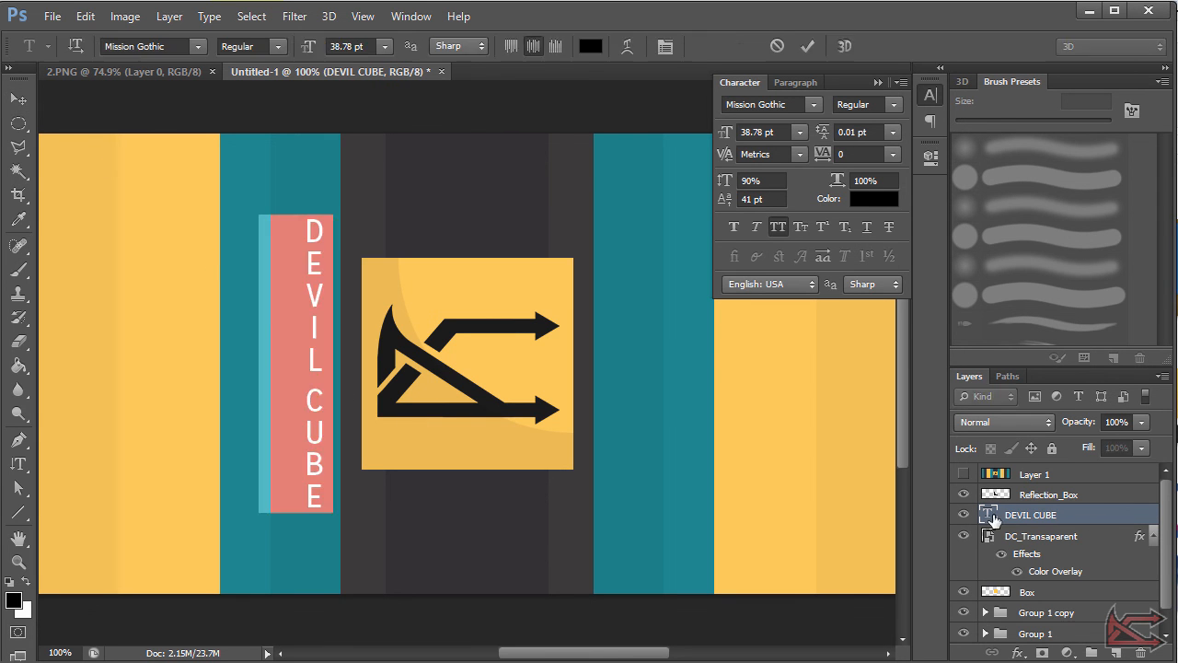
{"action": "type", "text": "DEVIL"}
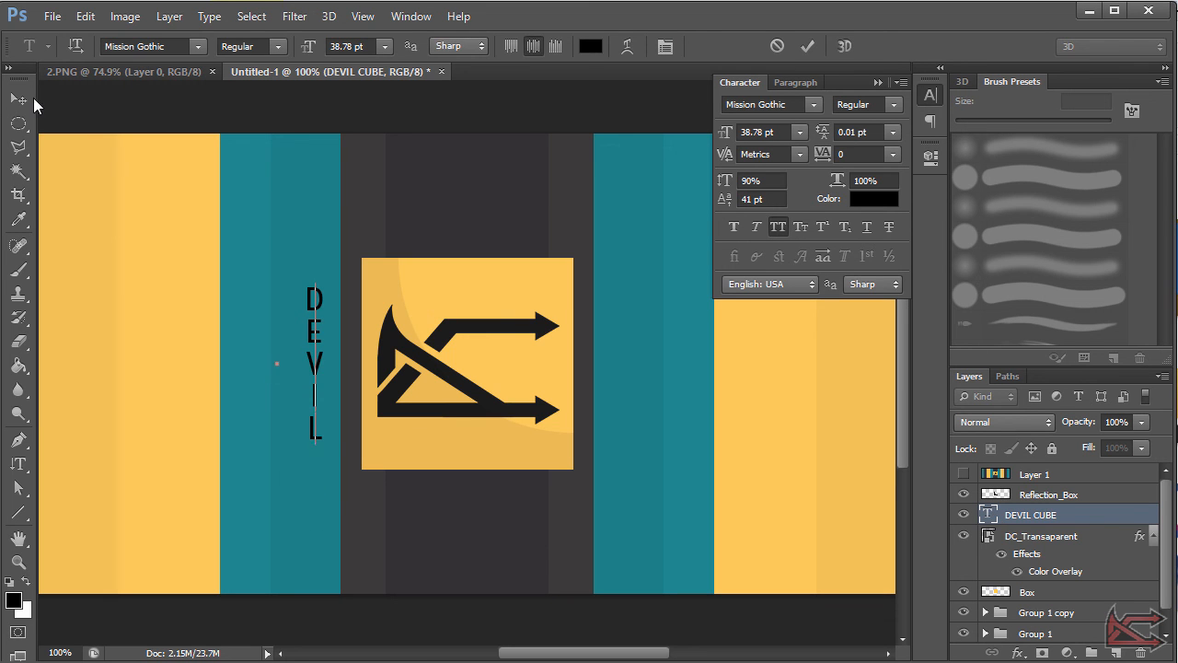
{"action": "left_click", "coordinate": [20, 98]}
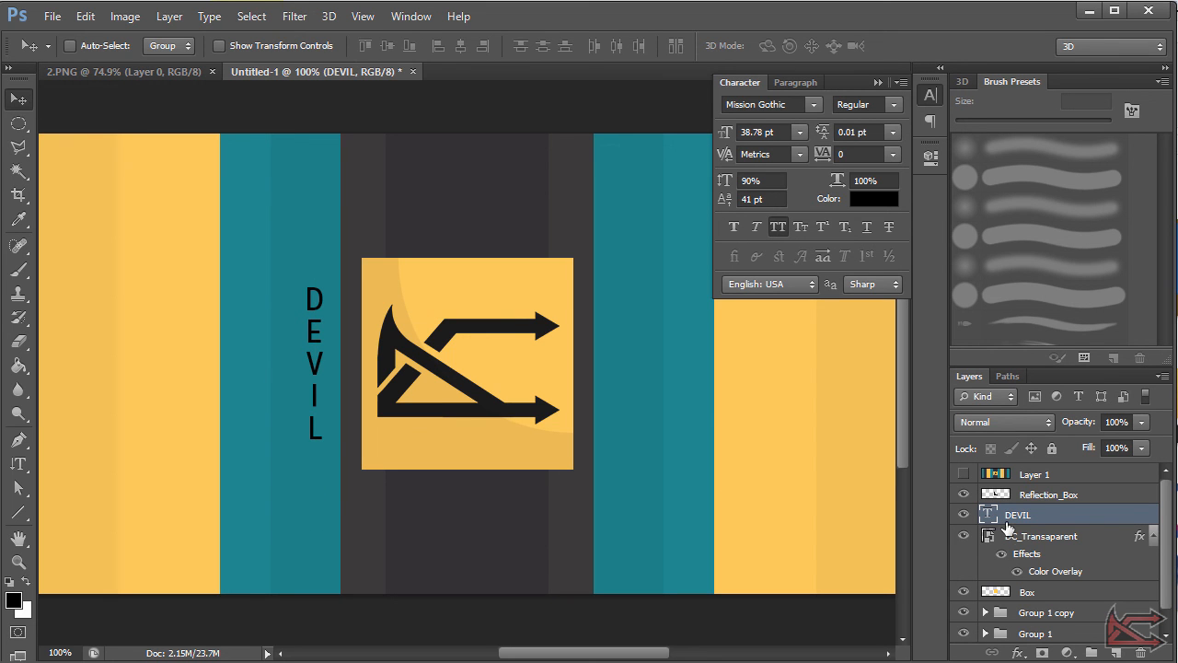
{"action": "key", "text": "ctrl+j"}
{"action": "double_click", "coordinate": [990, 515]}
{"action": "type", "text": "CUBE"}
{"action": "left_click", "coordinate": [19, 98]}
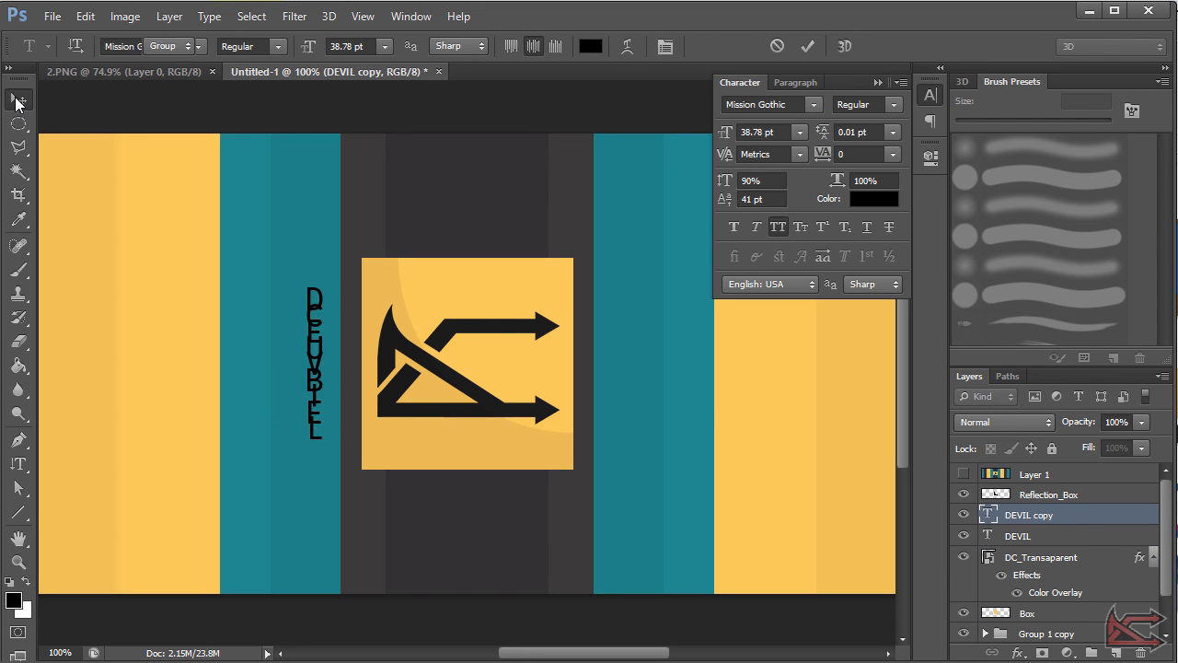
Step: Scale the CUBE and DEVIL text layers down together about their centre to a font size of about 25.95 pt
{"action": "key", "text": "ctrl+a"}
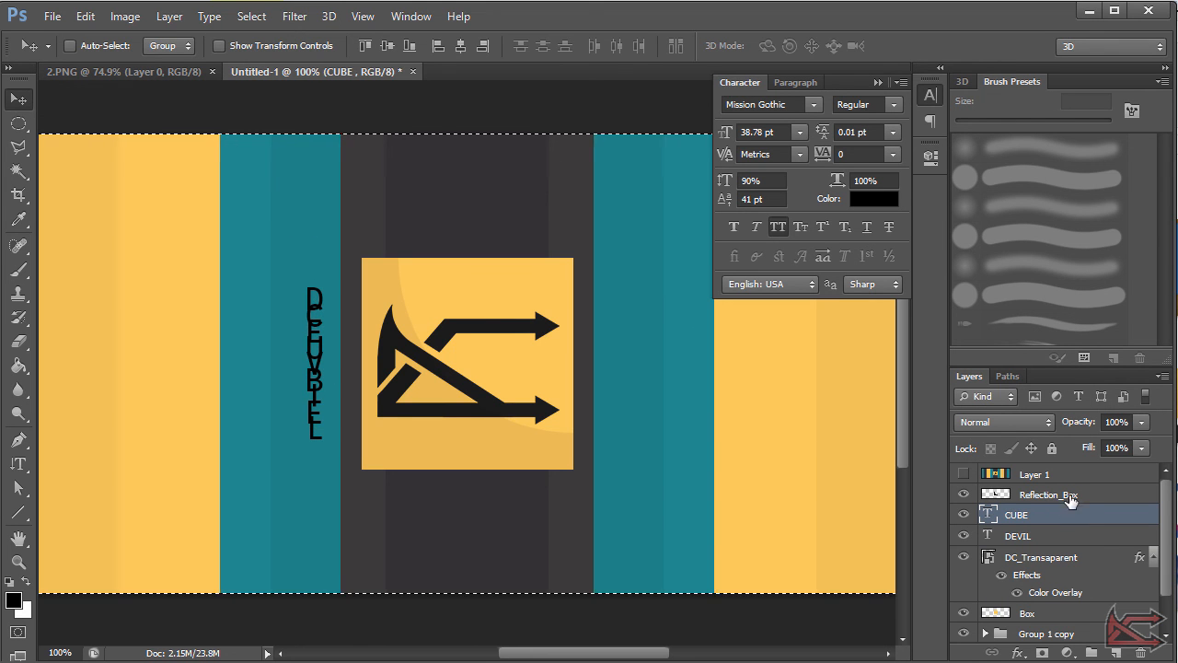
{"action": "left_click", "coordinate": [1051, 534]}
{"action": "left_click", "coordinate": [1049, 515], "text": "shift"}
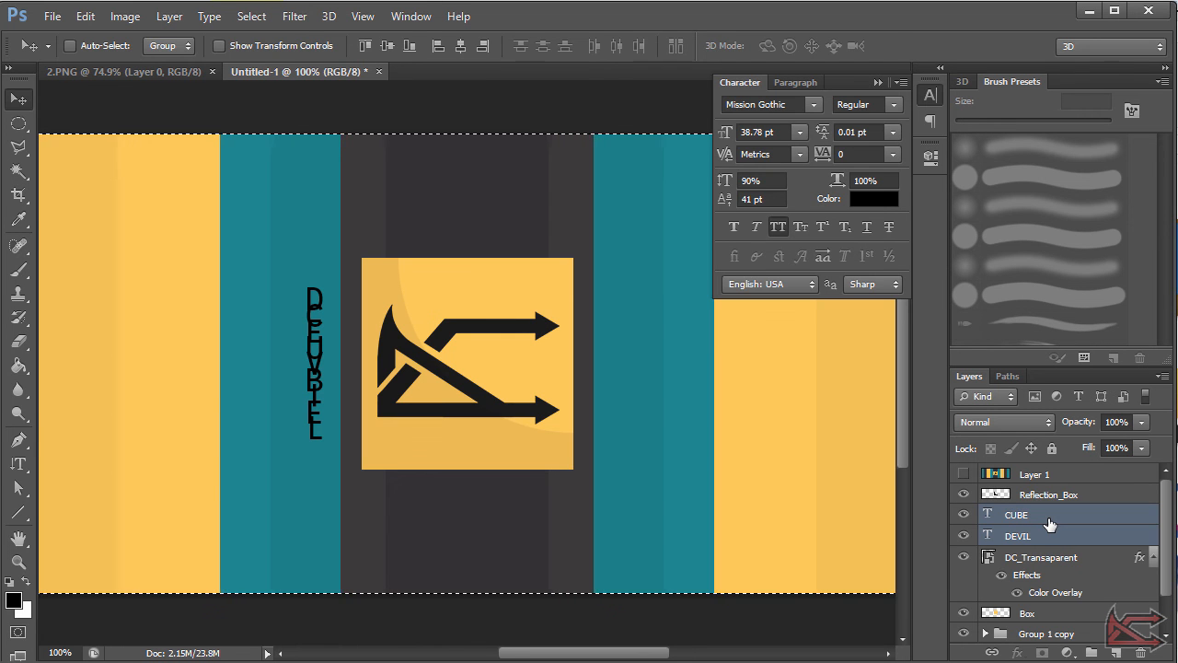
{"action": "key", "text": "ctrl+r"}
{"action": "key", "text": "ctrl+t"}
{"action": "key", "text": "ctrl+r"}
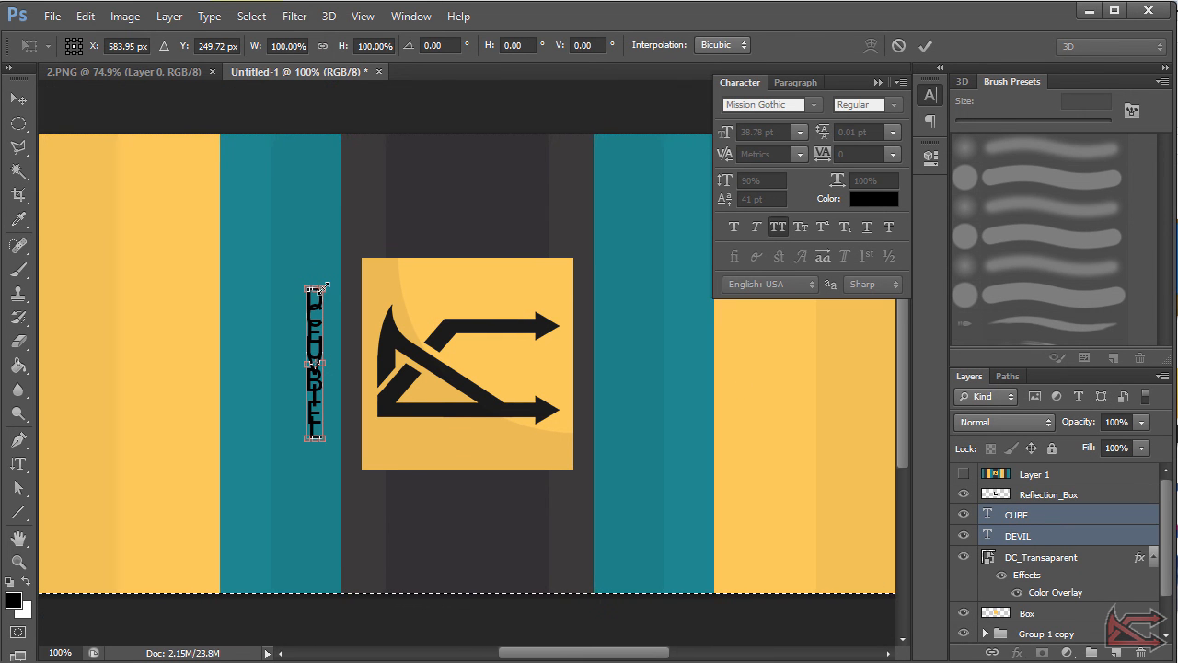
{"action": "left_click_drag", "start_coordinate": [322, 288], "coordinate": [307, 309]}
{"action": "key", "text": "Return"}
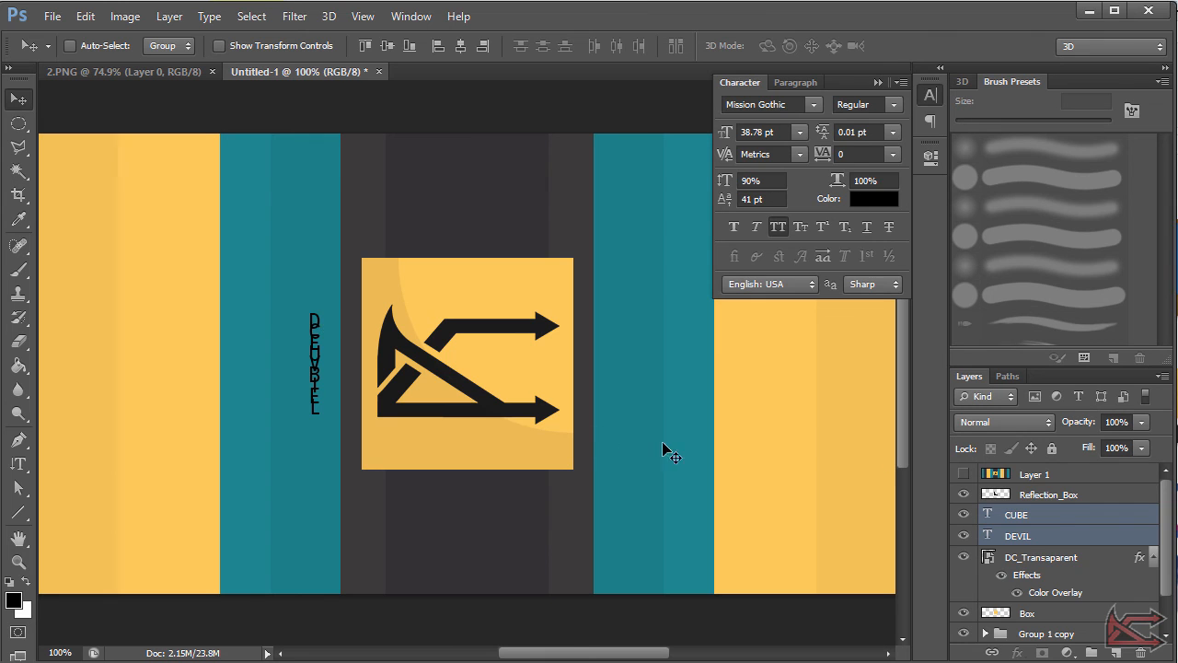
Step: Nudge the DEVIL text layer about 16 pixels to the left so that it sits beside CUBE
{"action": "left_click", "coordinate": [1046, 555]}
{"action": "left_click", "coordinate": [1047, 539]}
{"action": "key", "text": "shift+Left"}
{"action": "key", "text": "Left"}
{"action": "key", "text": "Left"}
{"action": "key", "text": "Left"}
{"action": "key", "text": "Left"}
{"action": "key", "text": "Left"}
{"action": "key", "text": "Left"}
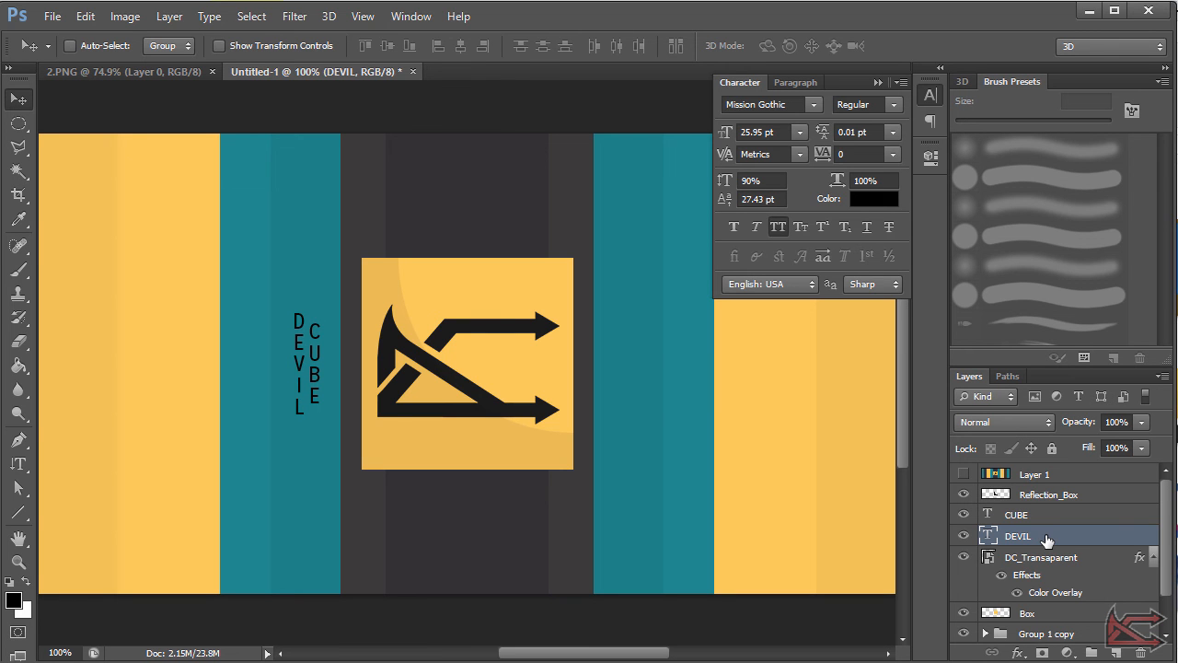
Step: Recolour the vertical DEVIL text to the logo's near-black #1c1c1c by sampling it from the logo
{"action": "double_click", "coordinate": [988, 540]}
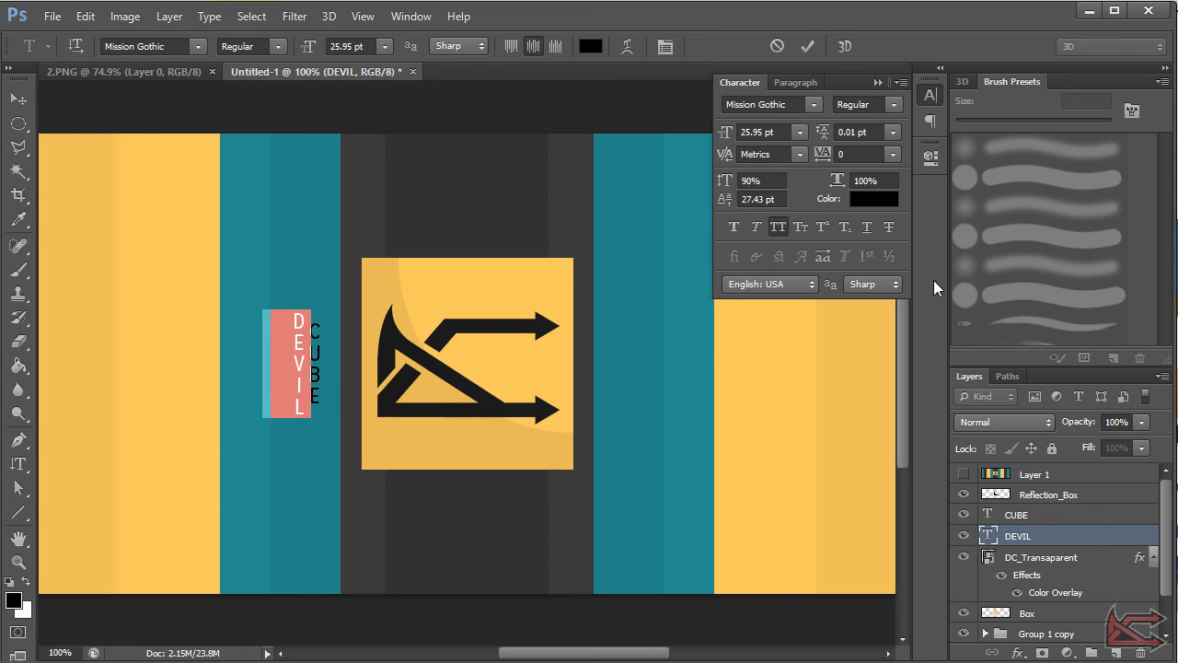
{"action": "left_click", "coordinate": [874, 200]}
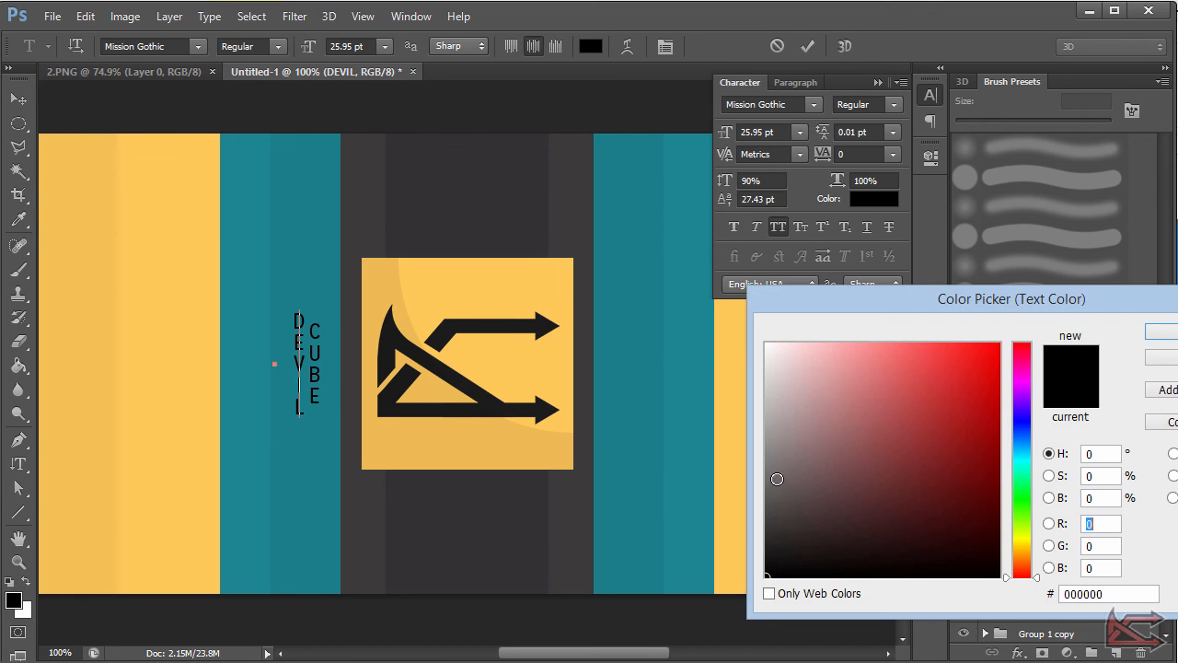
{"action": "left_click", "coordinate": [540, 403]}
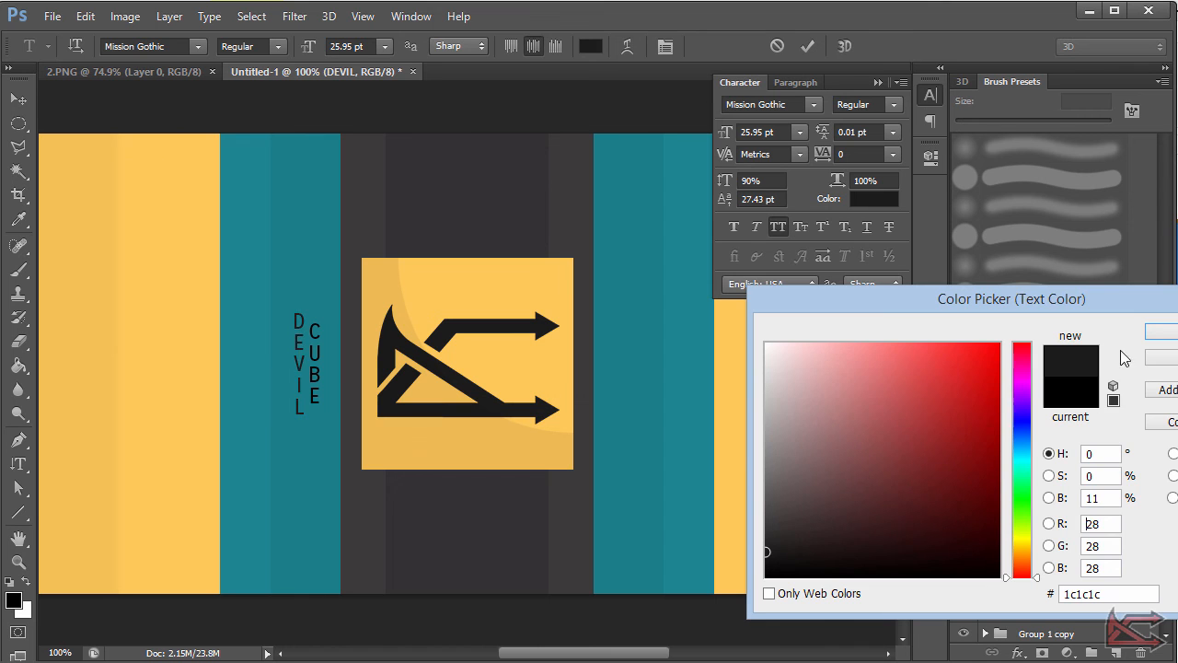
{"action": "left_click", "coordinate": [1160, 331]}
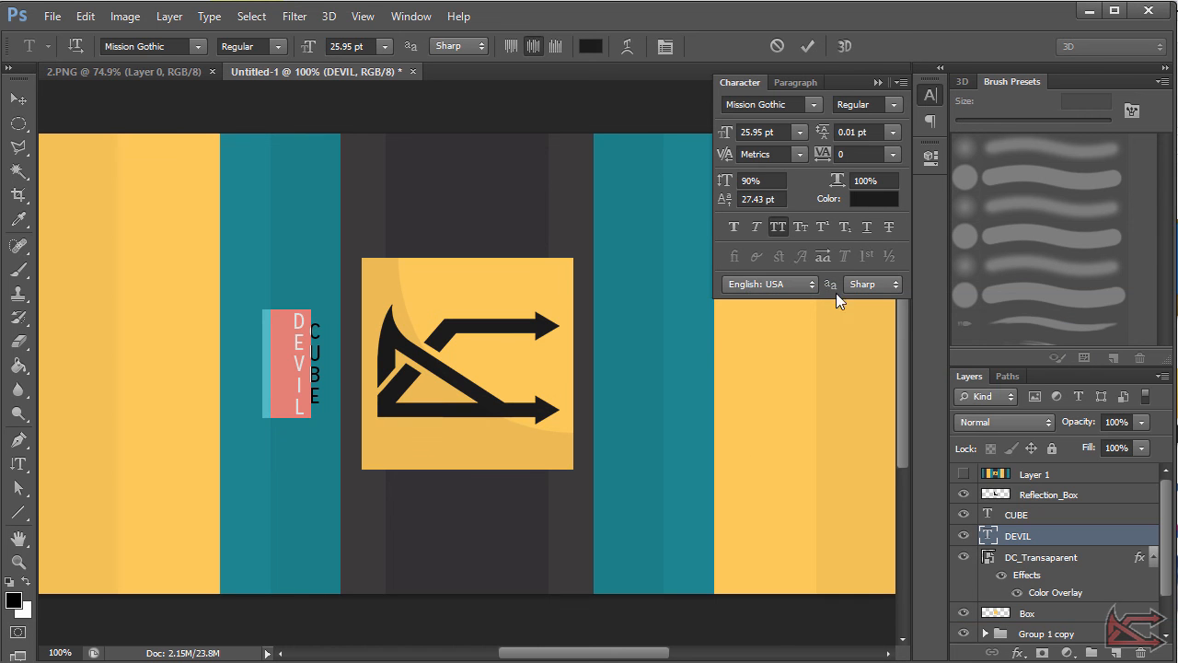
Step: Recolour the vertical CUBE text to a very light grey, just below pure white
{"action": "double_click", "coordinate": [992, 512]}
{"action": "left_click", "coordinate": [865, 197]}
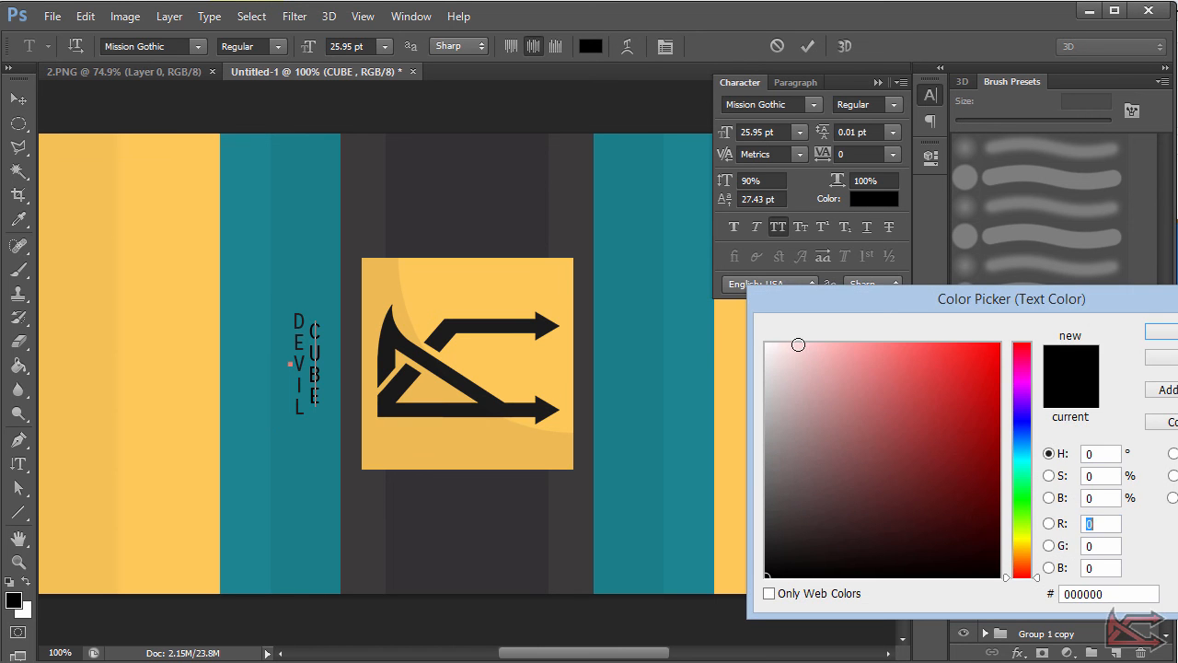
{"action": "left_click_drag", "start_coordinate": [797, 341], "coordinate": [727, 314]}
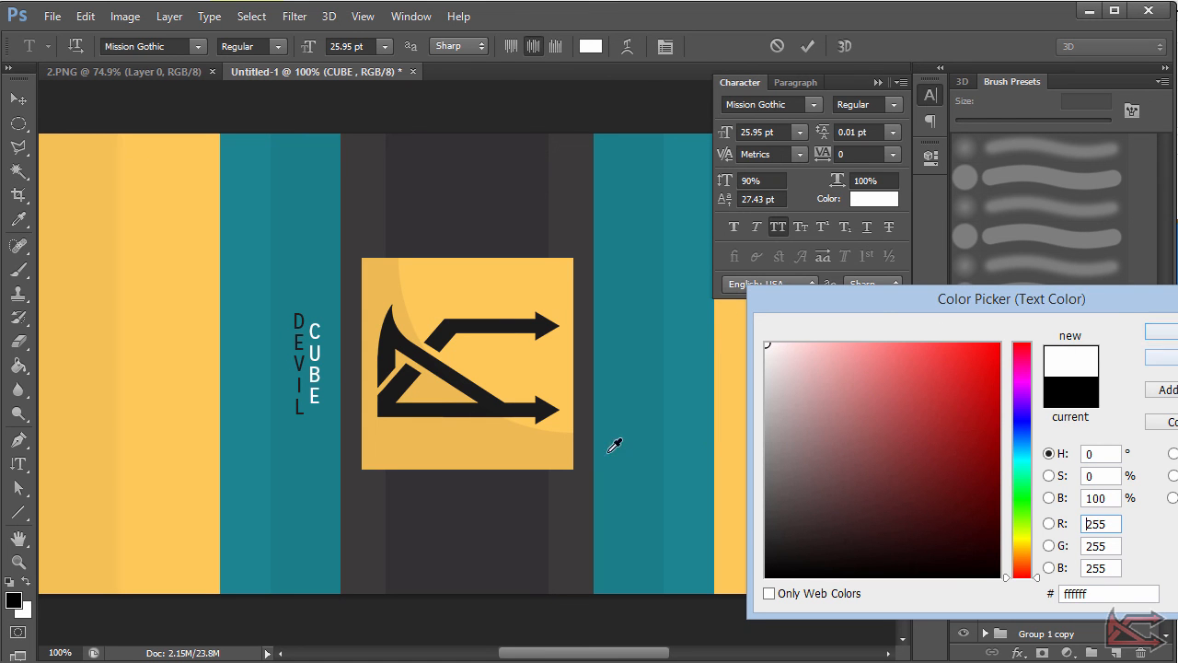
{"action": "left_click_drag", "start_coordinate": [776, 359], "coordinate": [764, 368]}
{"action": "left_click", "coordinate": [1159, 332]}
{"action": "left_click", "coordinate": [18, 97]}
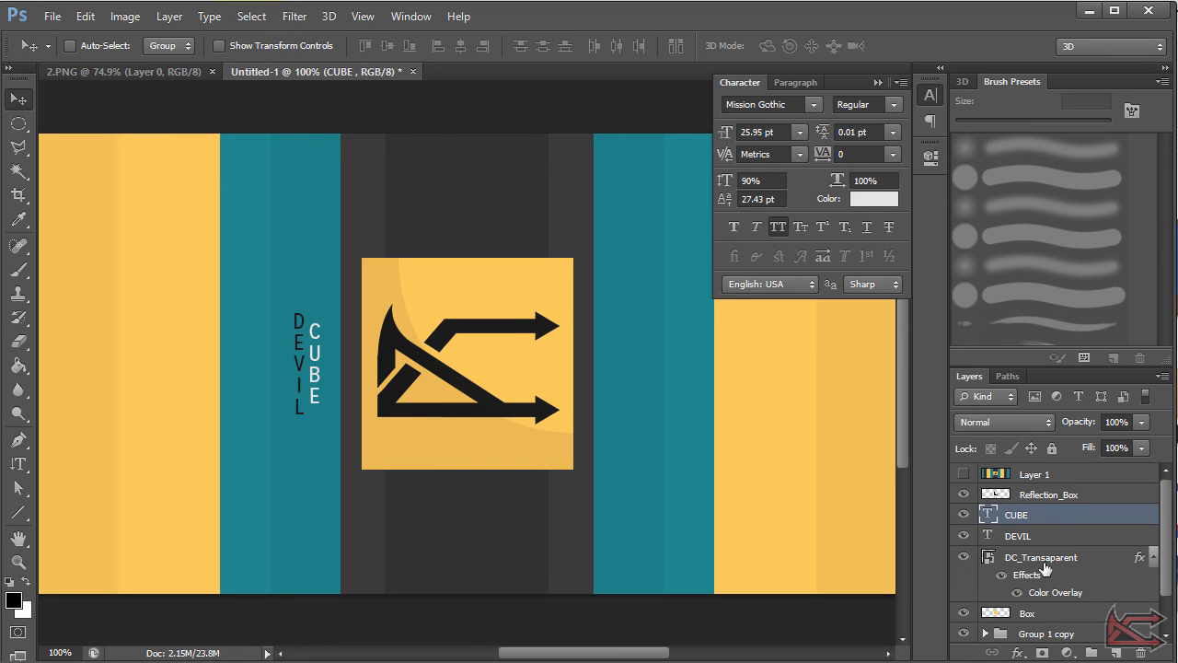
Step: Replace the vertical CUBE and DEVIL text layers with one horizontal text layer reading DEVIL CUBE
{"action": "left_click", "coordinate": [1015, 541], "text": "shift"}
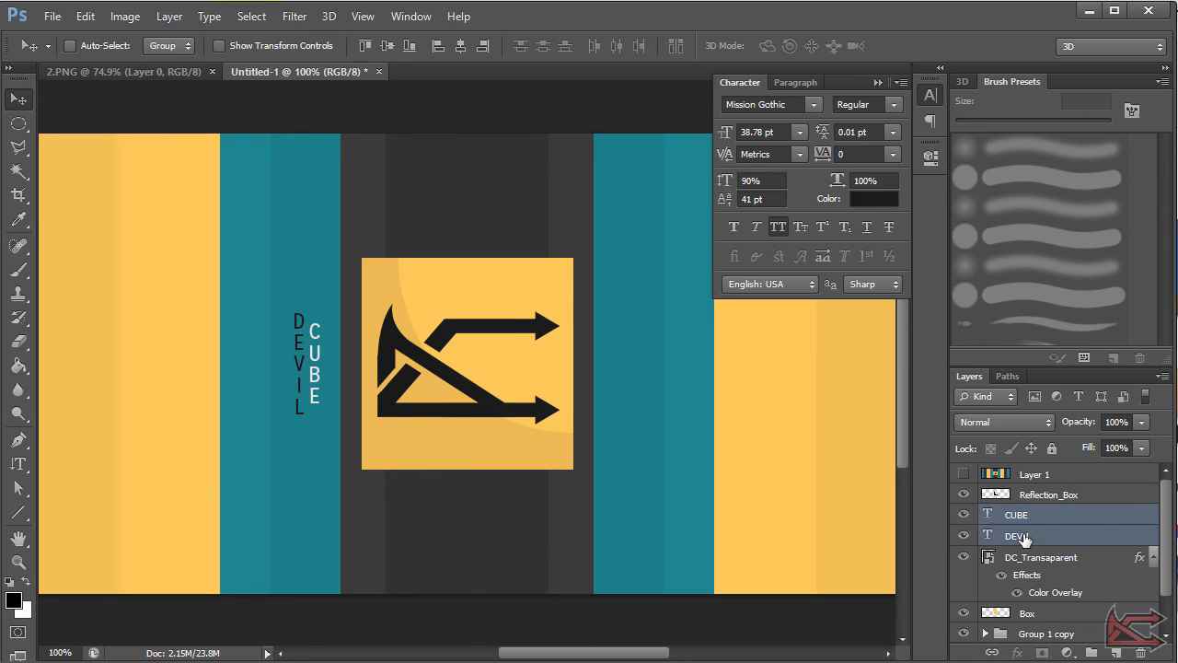
{"action": "key", "text": "Delete"}
{"action": "left_click", "coordinate": [18, 465]}
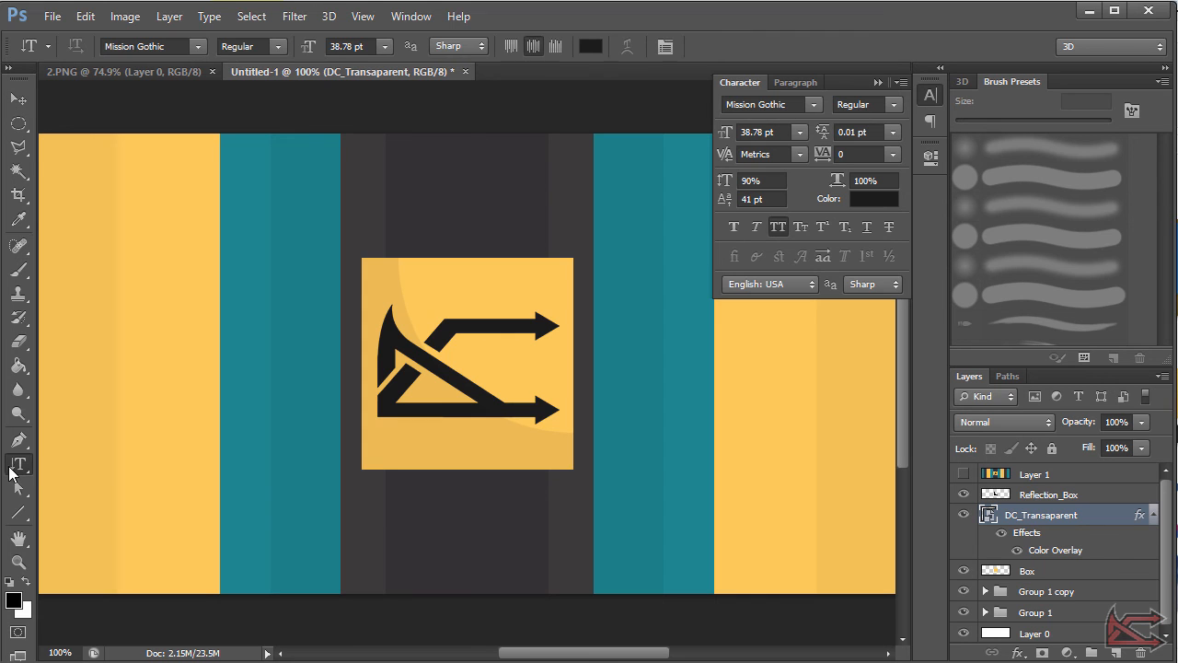
{"action": "right_click", "coordinate": [19, 465]}
{"action": "left_click", "coordinate": [102, 461]}
{"action": "left_click", "coordinate": [337, 495]}
{"action": "type", "text": "D"}
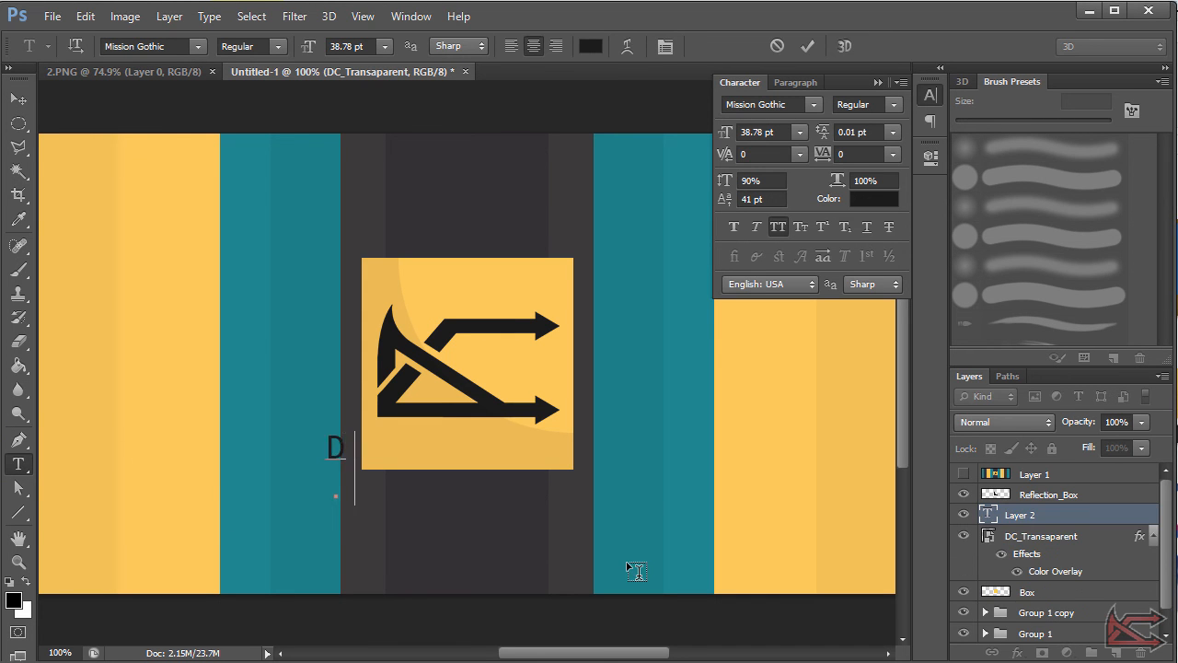
{"action": "type", "text": "EVIL CUBE"}
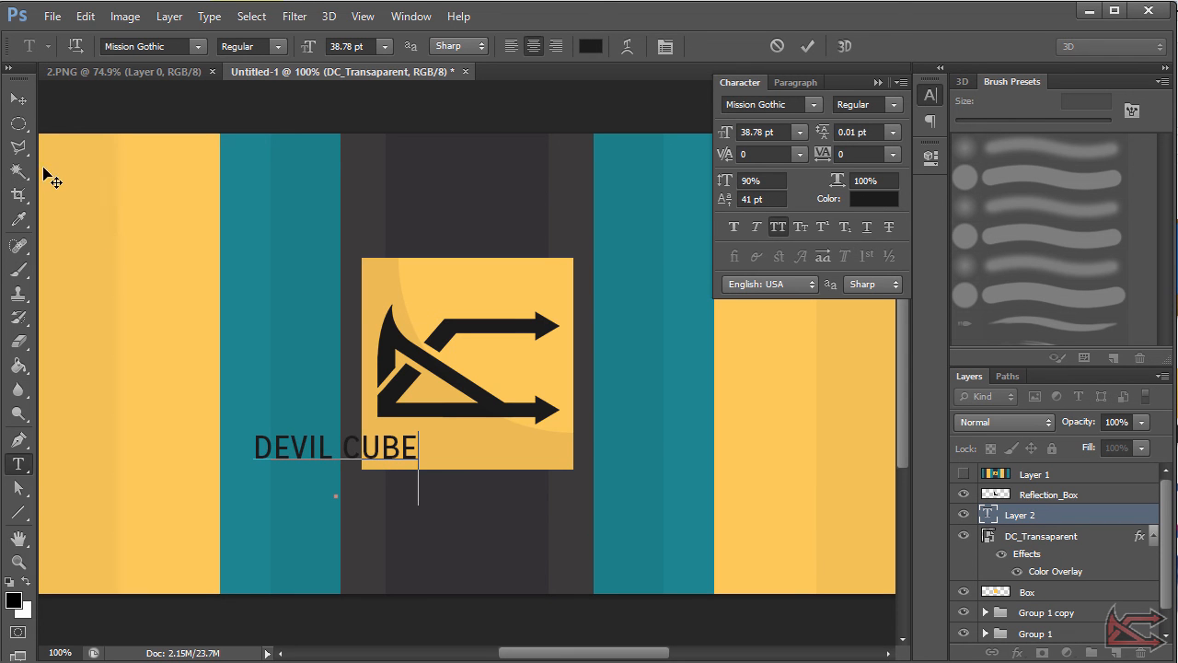
Step: Enlarge the DEVIL CUBE text to 59.78 pt and move it directly below the yellow logo square
{"action": "key", "text": "ctrl+a"}
{"action": "left_click_drag", "start_coordinate": [725, 134], "coordinate": [744, 135]}
{"action": "left_click", "coordinate": [19, 98]}
{"action": "left_click_drag", "start_coordinate": [368, 453], "coordinate": [494, 512]}
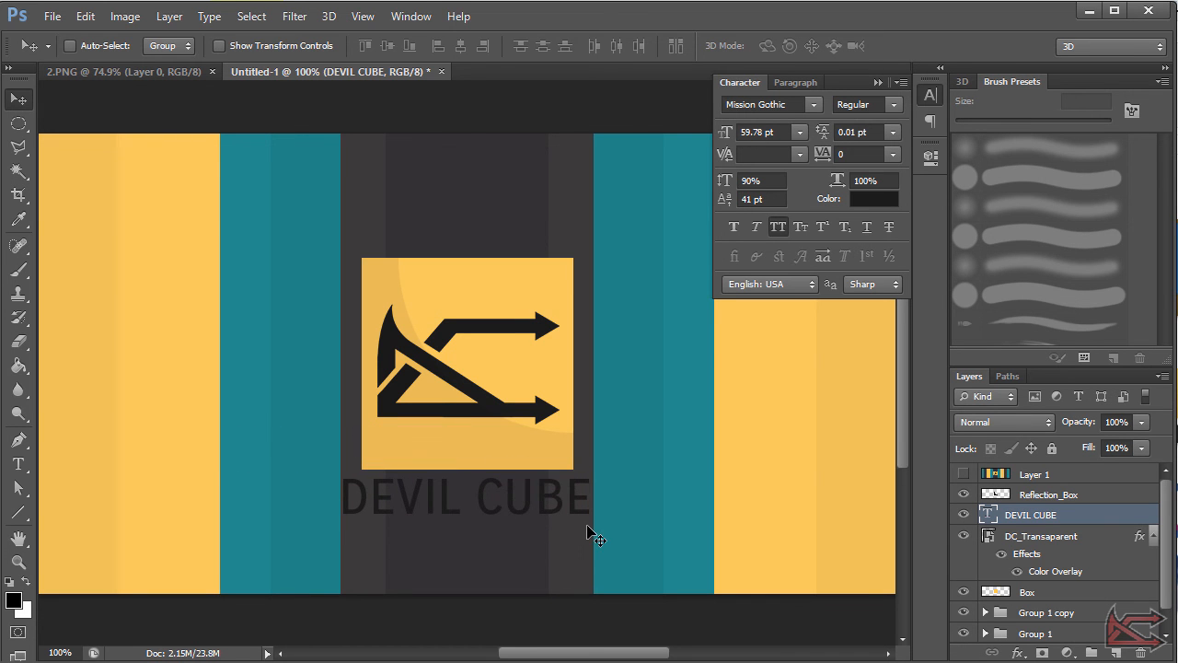
Step: Scale the DEVIL CUBE text down to about 50.55 pt so that it matches the logo square's width
{"action": "key", "text": "ctrl+t"}
{"action": "left_click_drag", "start_coordinate": [589, 474], "coordinate": [573, 474]}
{"action": "key", "text": "Return"}
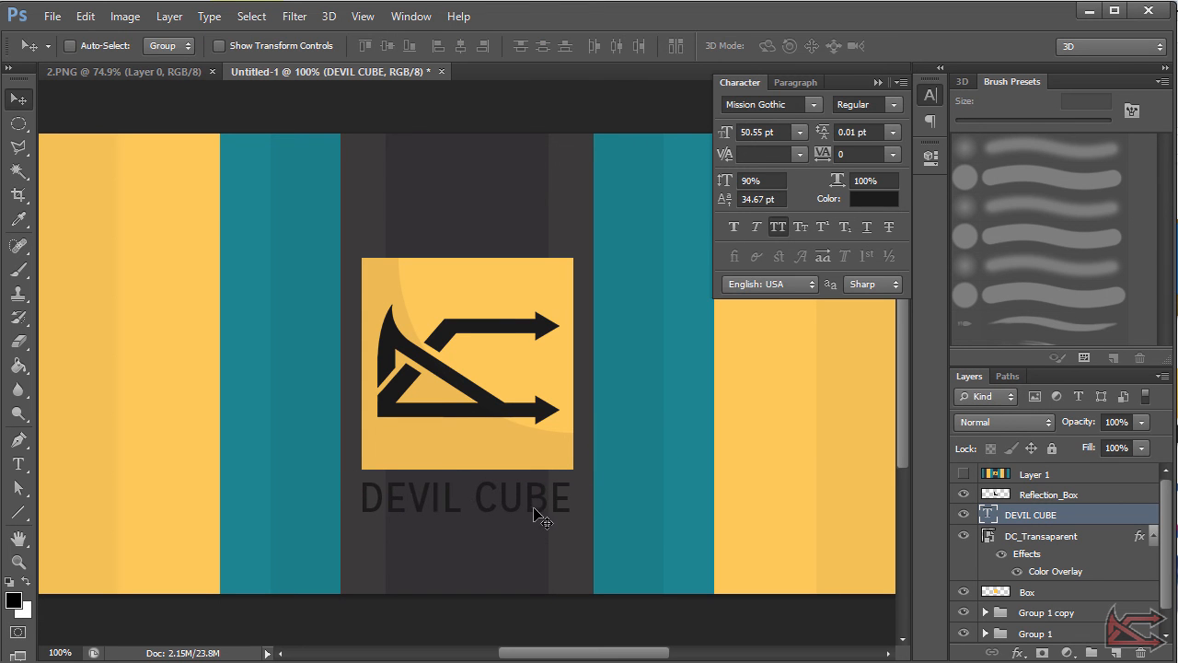
Step: Colour the word DEVIL teal #1c8692, sampled from the lighter part of the teal stripe
{"action": "double_click", "coordinate": [991, 514]}
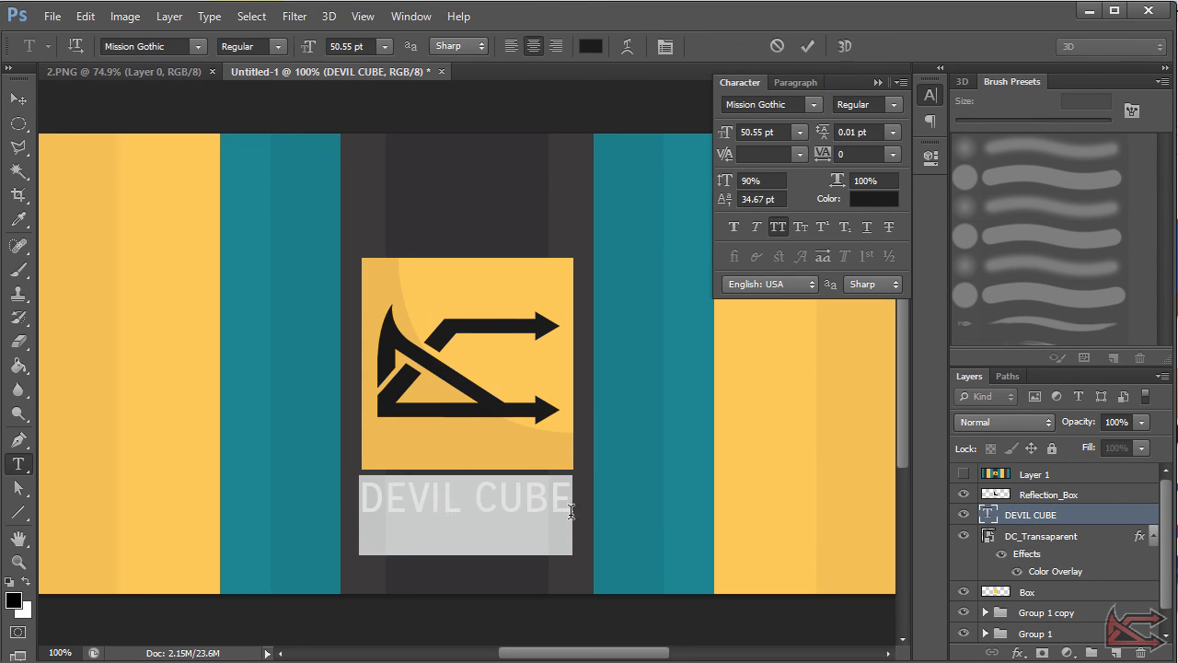
{"action": "left_click_drag", "start_coordinate": [459, 506], "coordinate": [366, 502]}
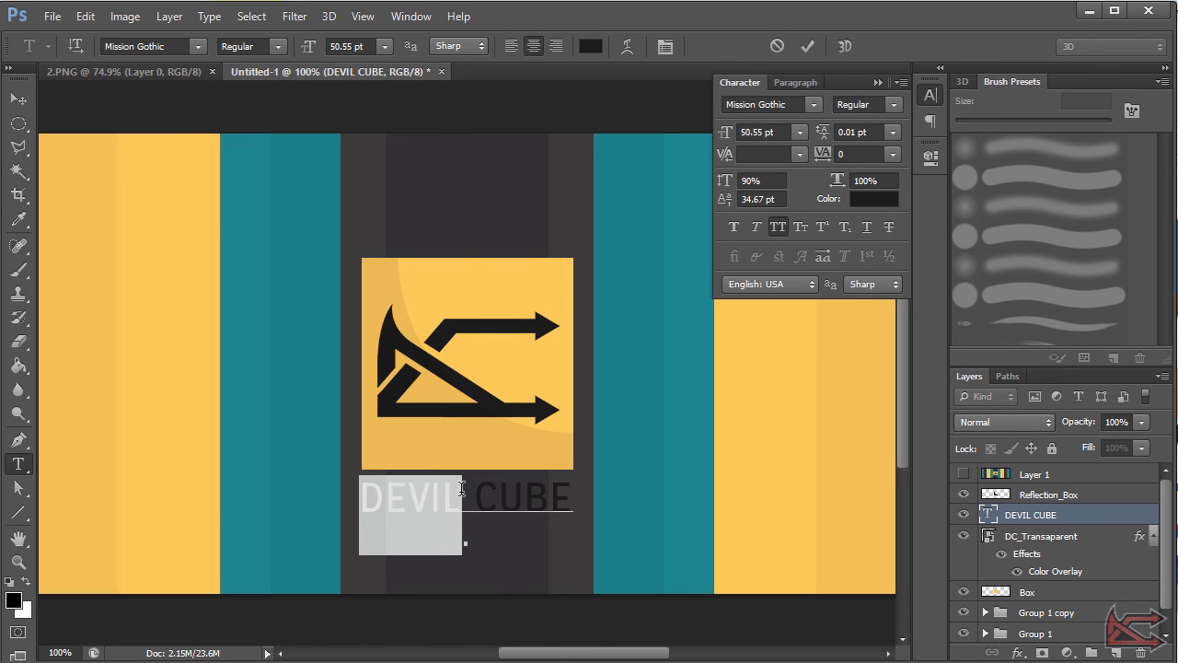
{"action": "left_click", "coordinate": [873, 199]}
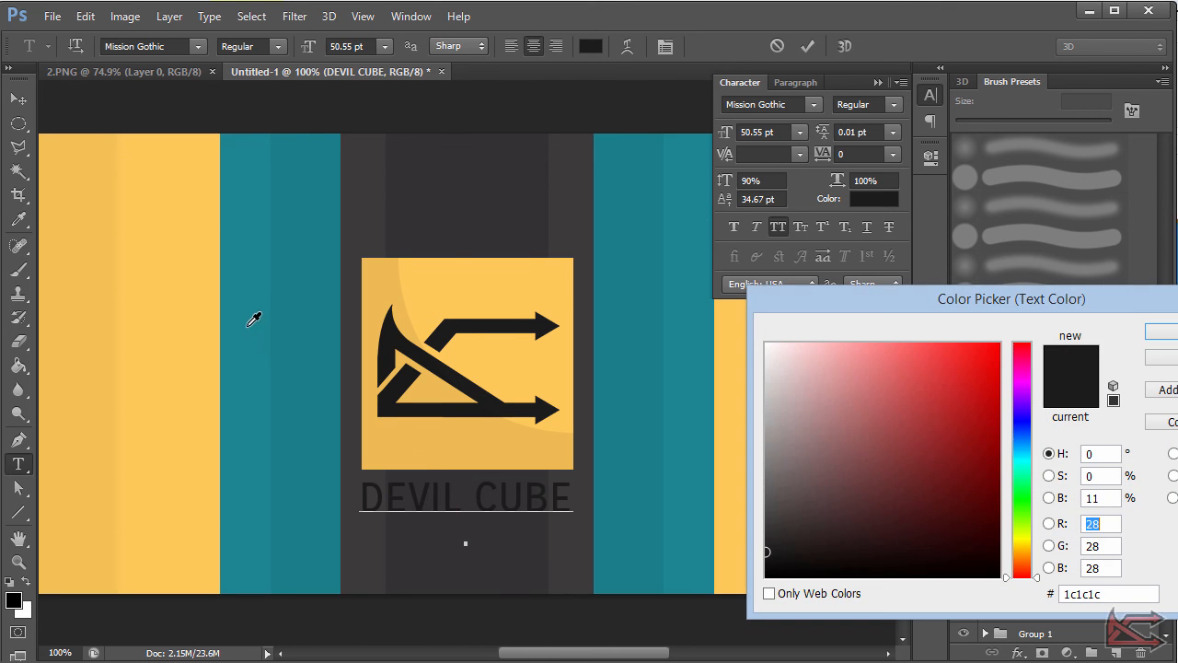
{"action": "left_click", "coordinate": [264, 351]}
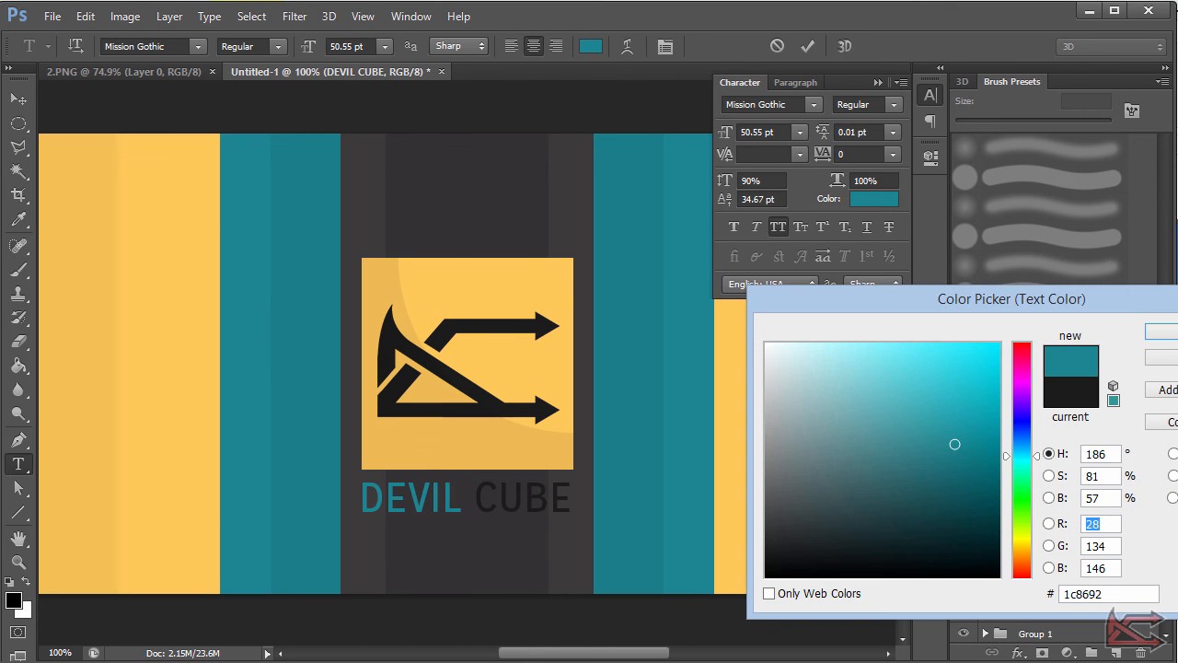
{"action": "key", "text": "Return"}
Step: Colour the word CUBE a very light grey and commit the text edit
{"action": "mouse_move", "coordinate": [571, 499]}
{"action": "left_mouse_down"}
{"action": "mouse_move", "coordinate": [482, 502]}
{"action": "mouse_move", "coordinate": [566, 505]}
{"action": "left_mouse_up"}
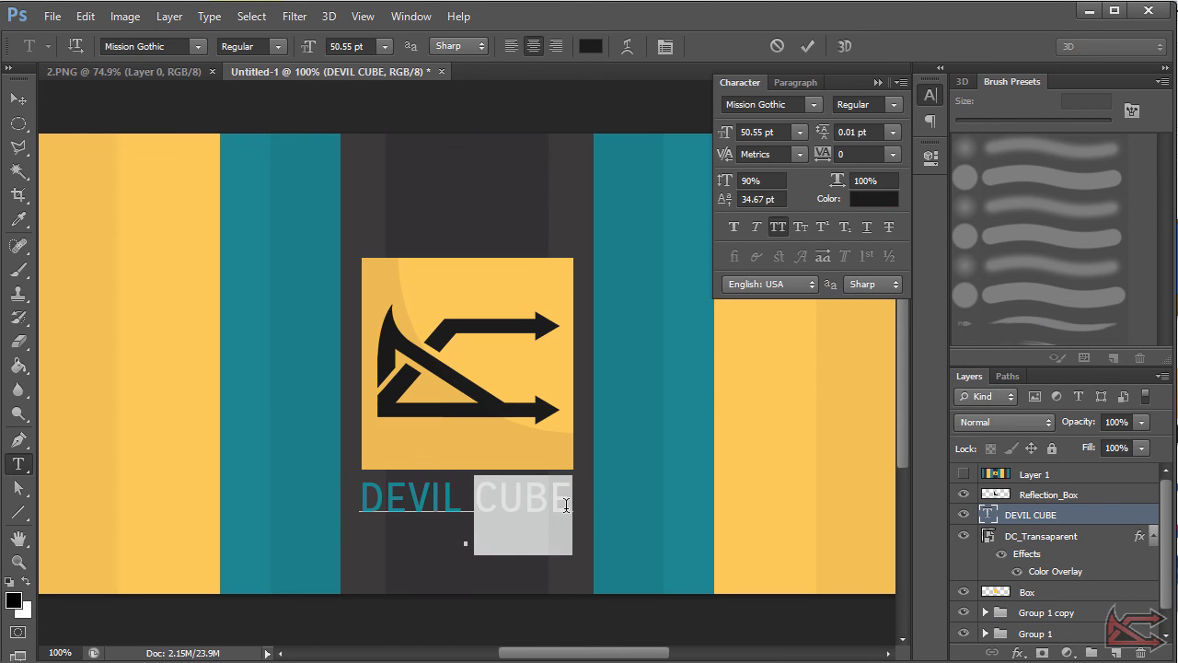
{"action": "left_click_drag", "start_coordinate": [784, 368], "coordinate": [744, 369]}
{"action": "key", "text": "Return"}
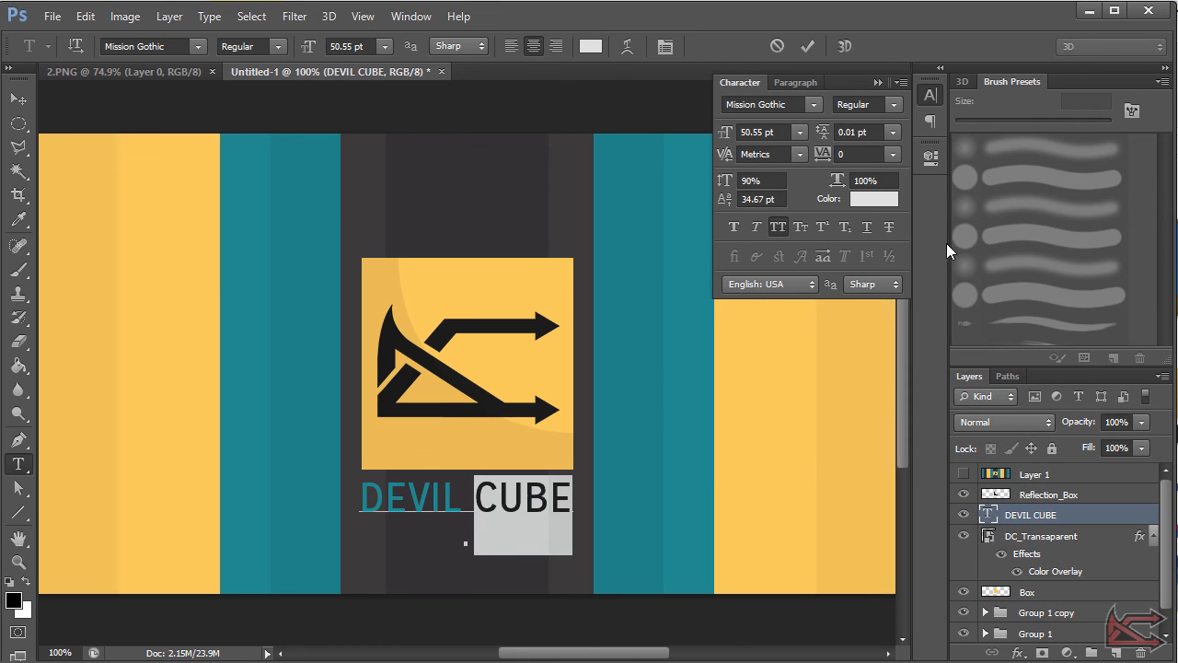
{"action": "left_click", "coordinate": [878, 83]}
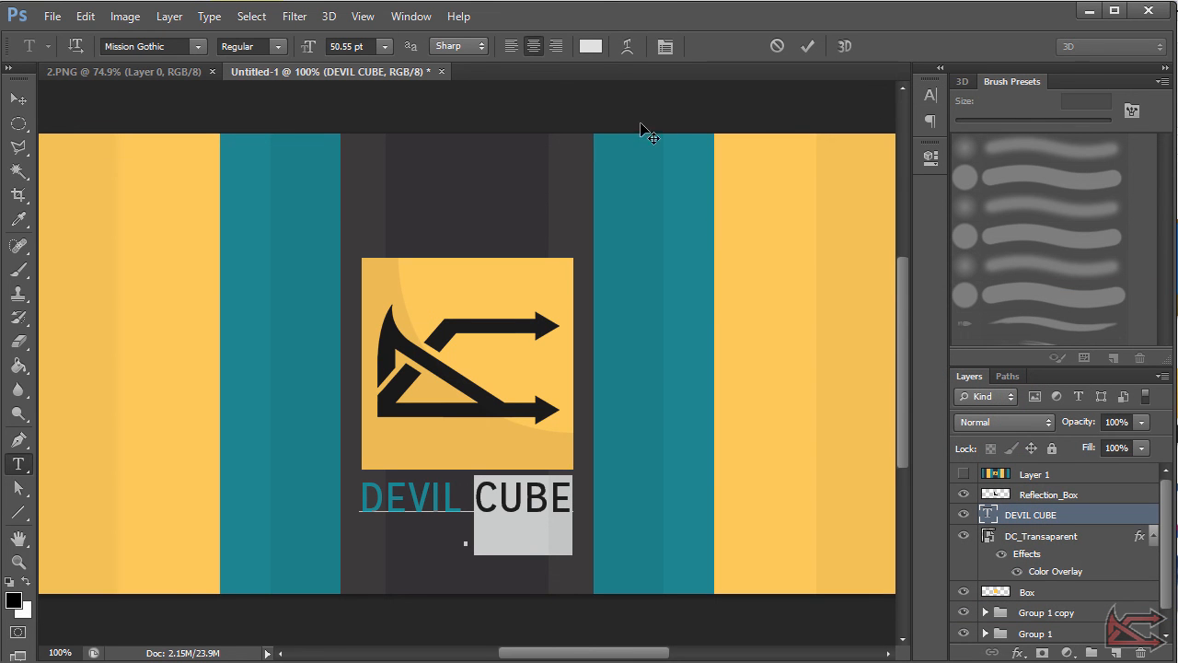
{"action": "left_click", "coordinate": [18, 98]}
{"action": "key", "text": "ctrl+0"}
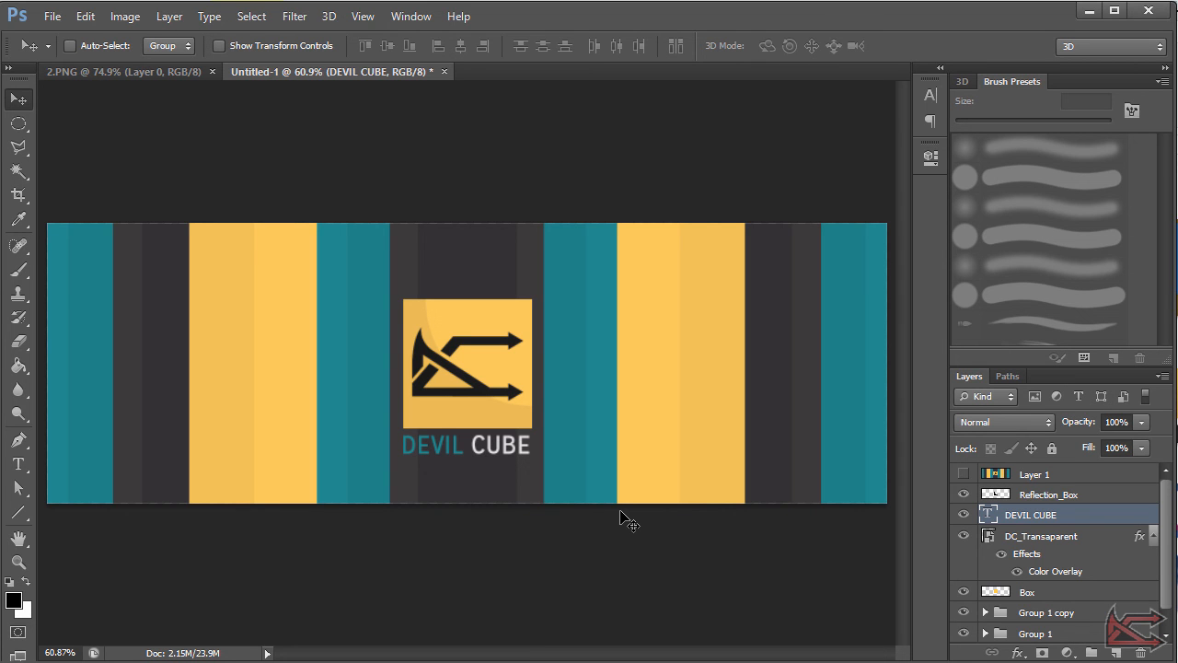
{"action": "left_click", "coordinate": [53, 17]}
{"action": "left_click", "coordinate": [57, 236]}
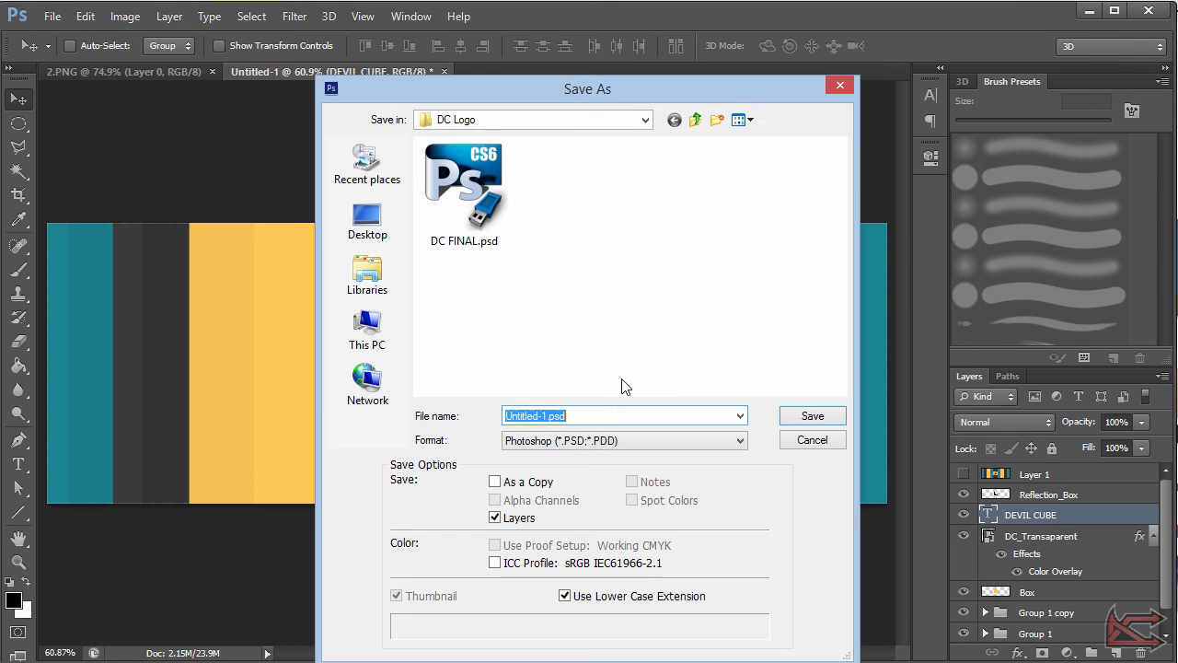
{"action": "left_click", "coordinate": [579, 446]}
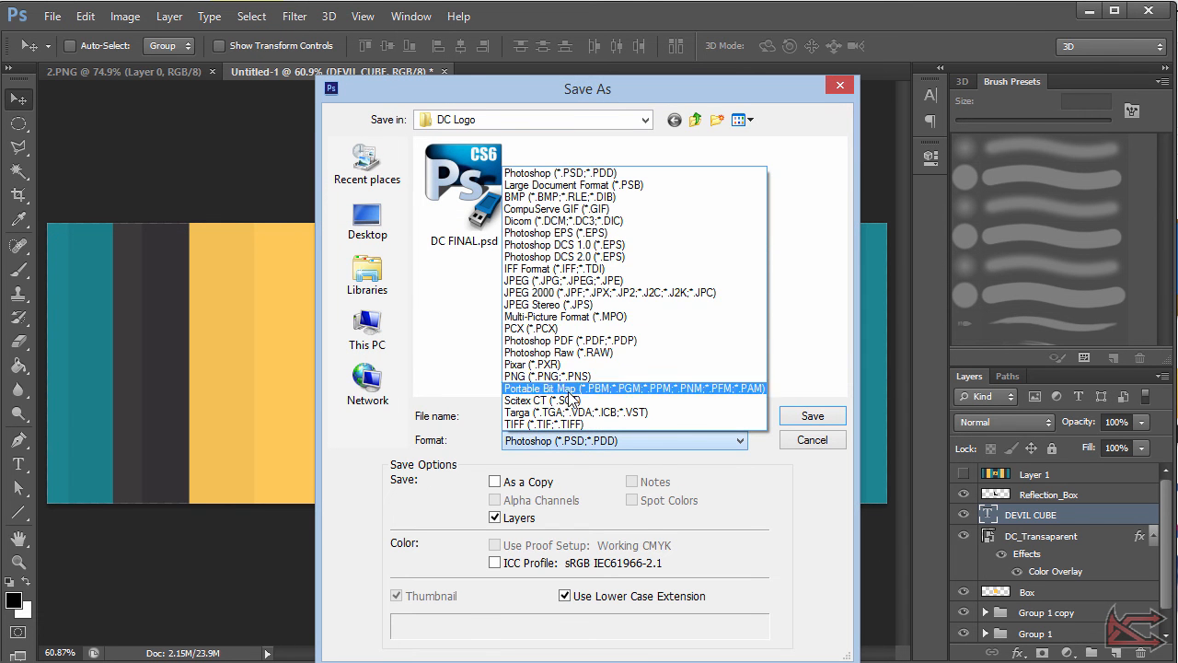
{"action": "left_click", "coordinate": [447, 321]}
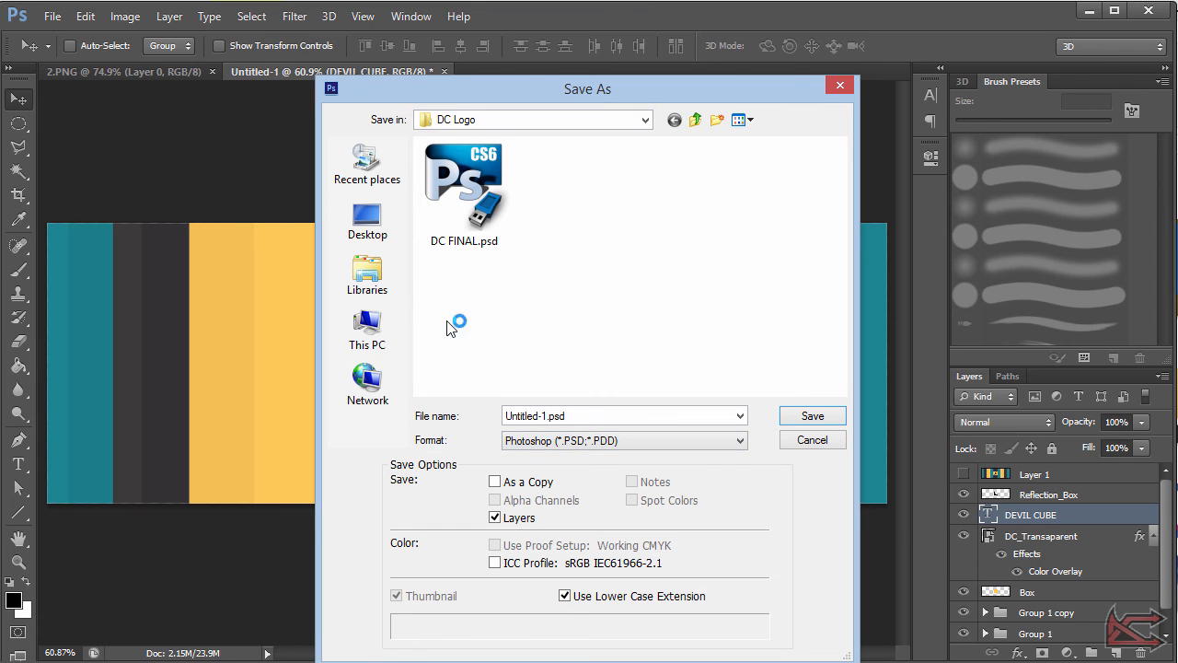
{"action": "left_click", "coordinate": [616, 443]}
{"action": "left_click", "coordinate": [598, 283]}
{"action": "left_click", "coordinate": [608, 442]}
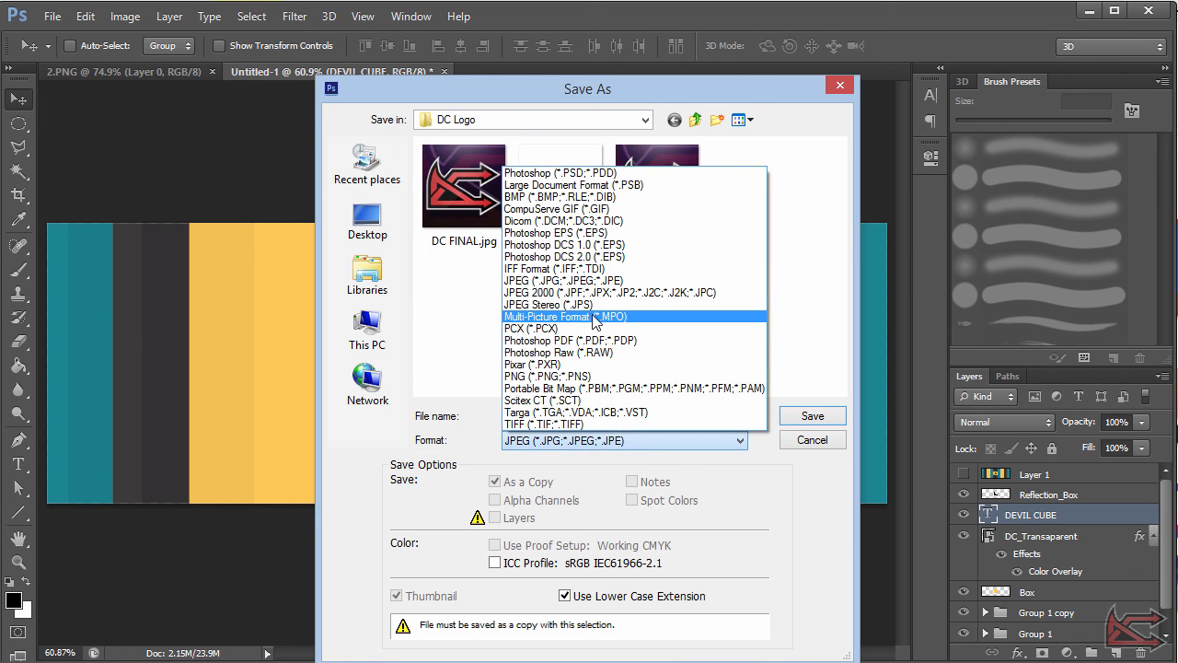
{"action": "left_click", "coordinate": [578, 375]}
{"action": "left_click", "coordinate": [596, 444]}
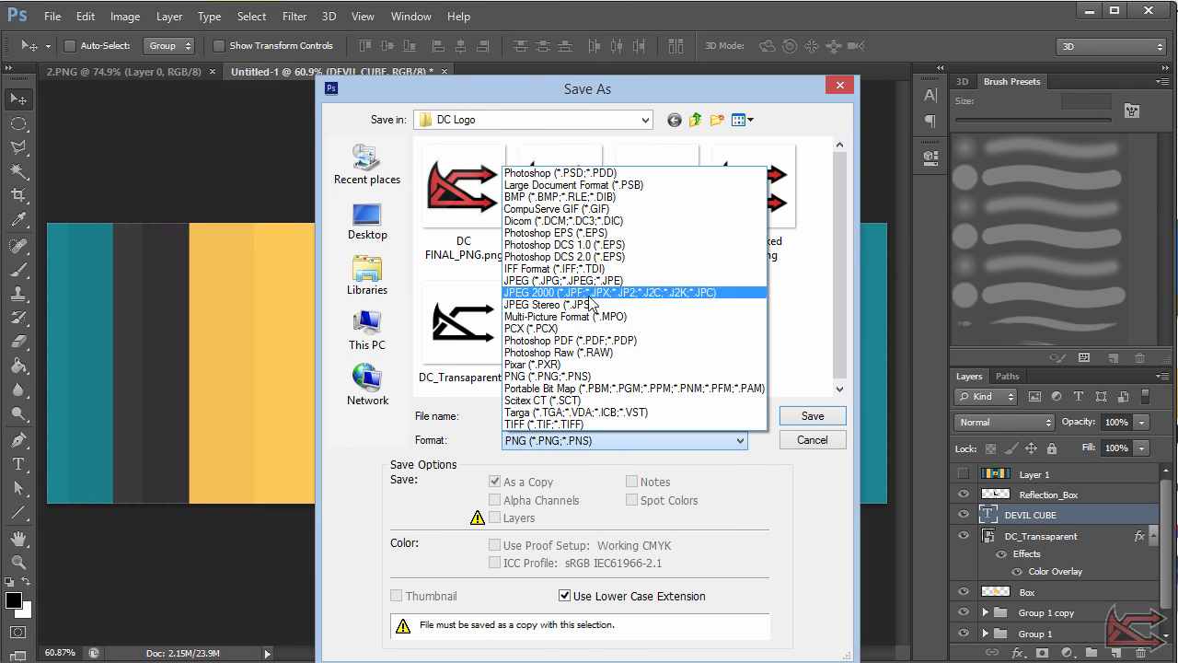
{"action": "left_click", "coordinate": [588, 197]}
{"action": "left_click", "coordinate": [614, 449]}
{"action": "left_click", "coordinate": [580, 289]}
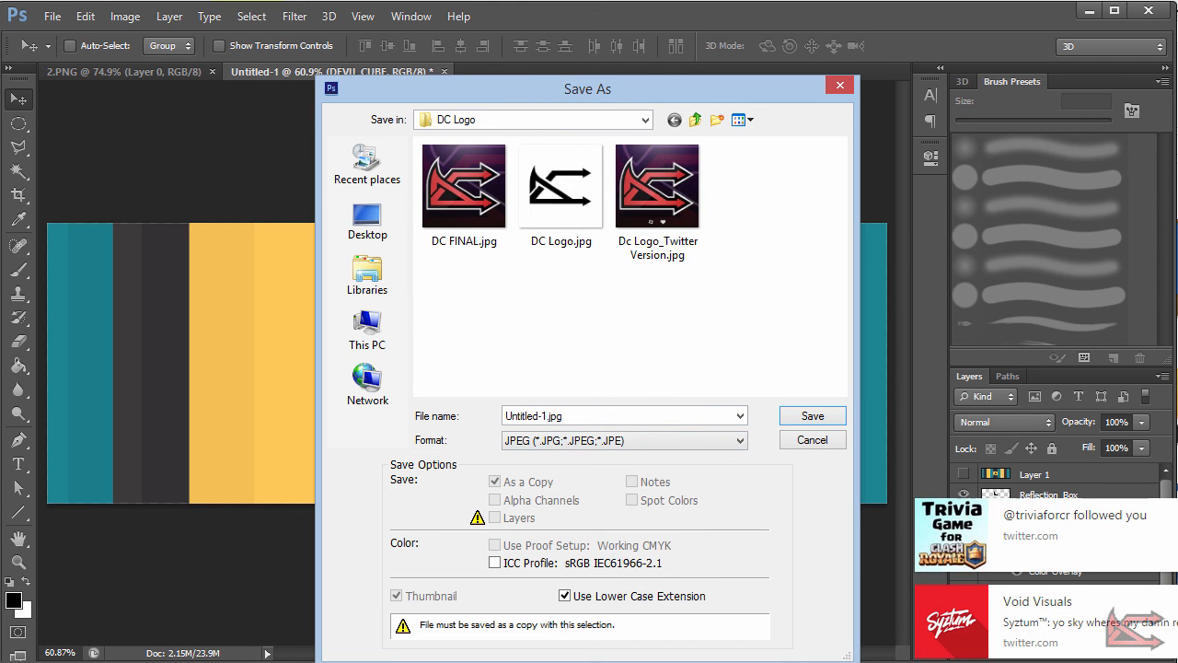
{"action": "double_click", "coordinate": [594, 413]}
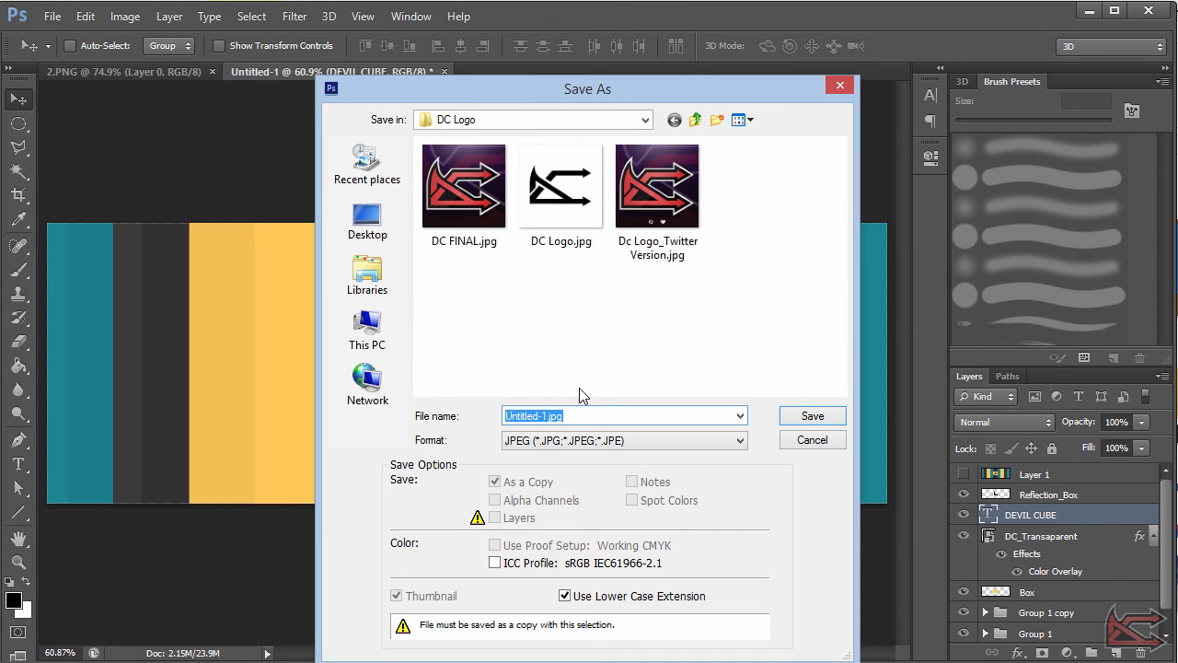
{"action": "left_click", "coordinate": [814, 440]}
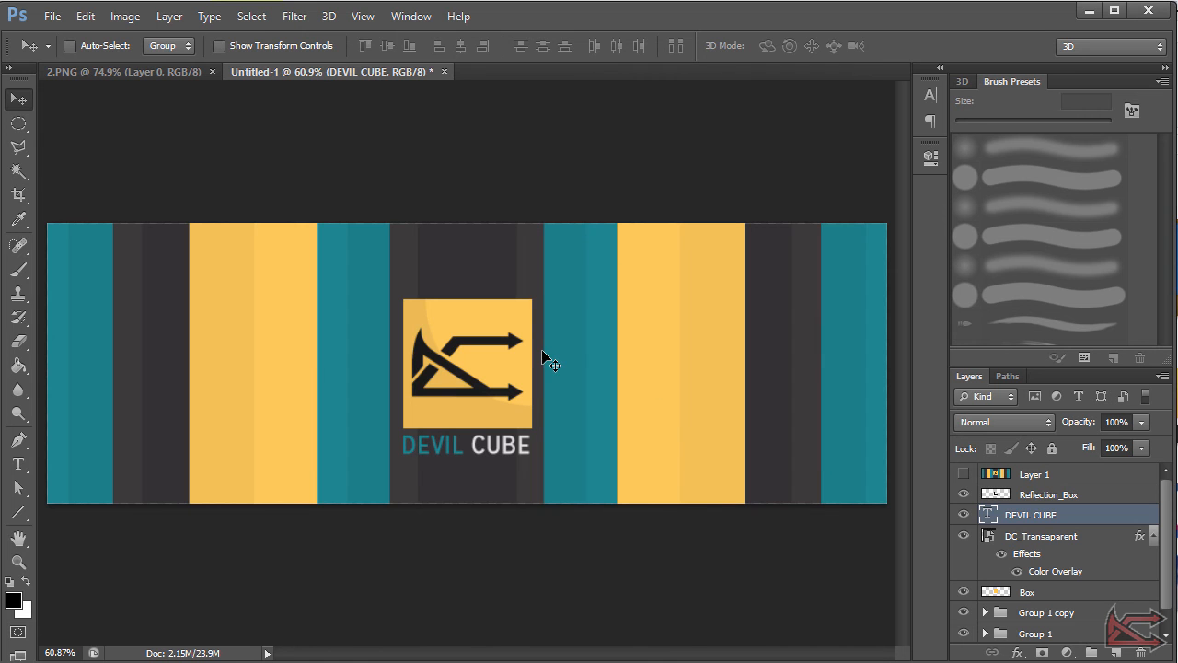